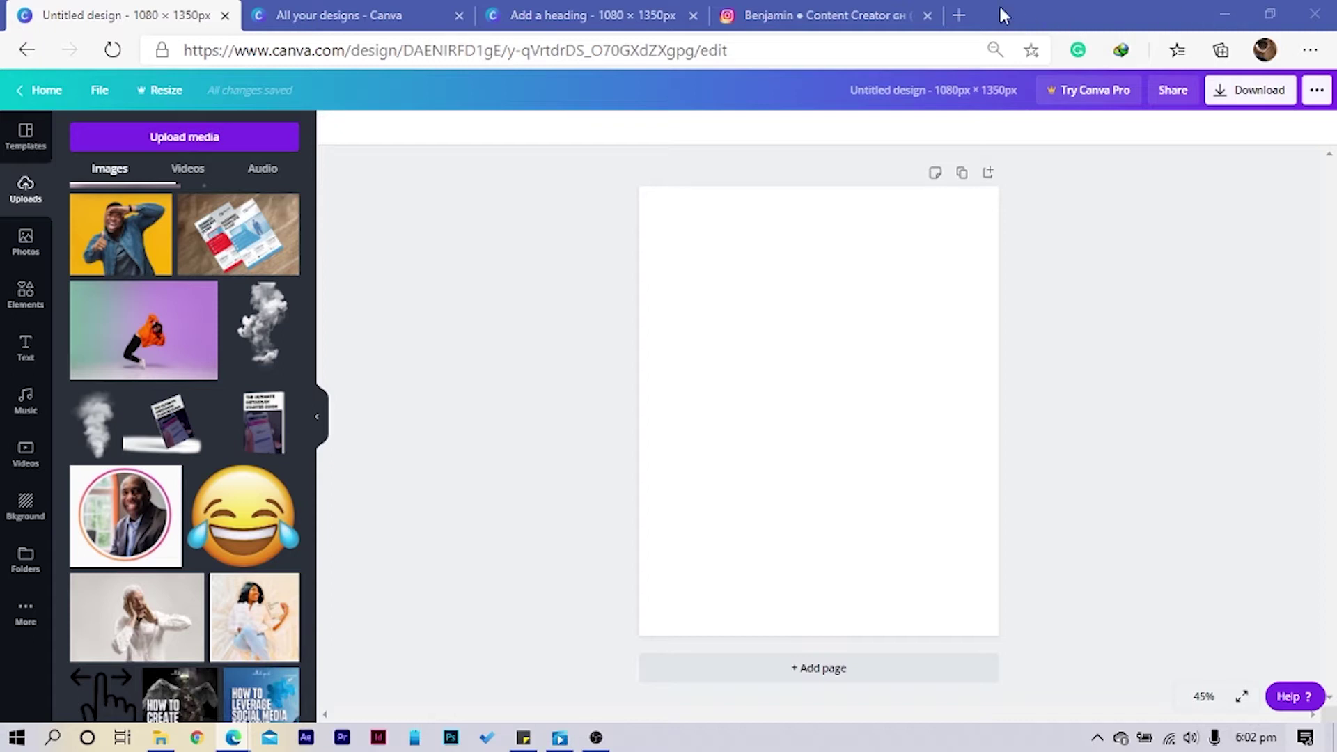
Open the pngguru.com (Klipartz) PNG image site in a new browser tab
{"action": "left_click", "coordinate": [902, 314]}
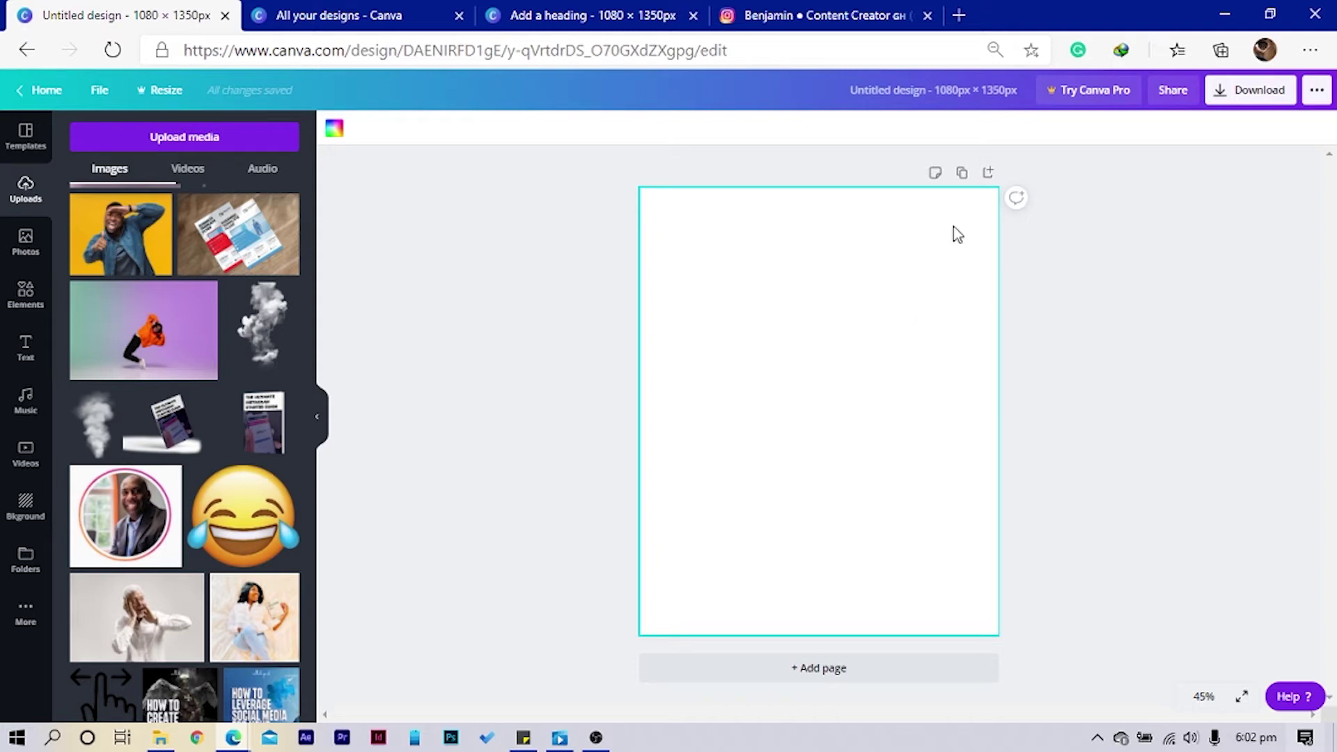
{"action": "left_click", "coordinate": [959, 15]}
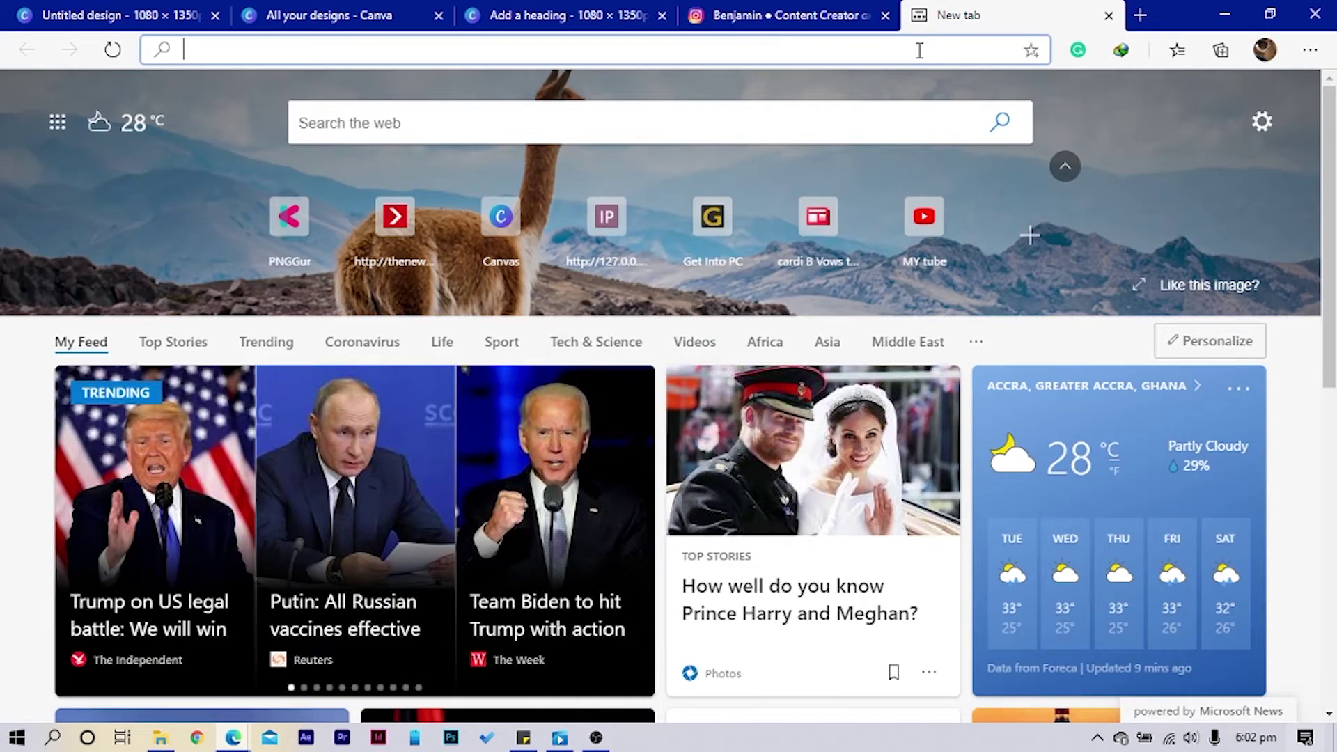
{"action": "type", "text": "png"}
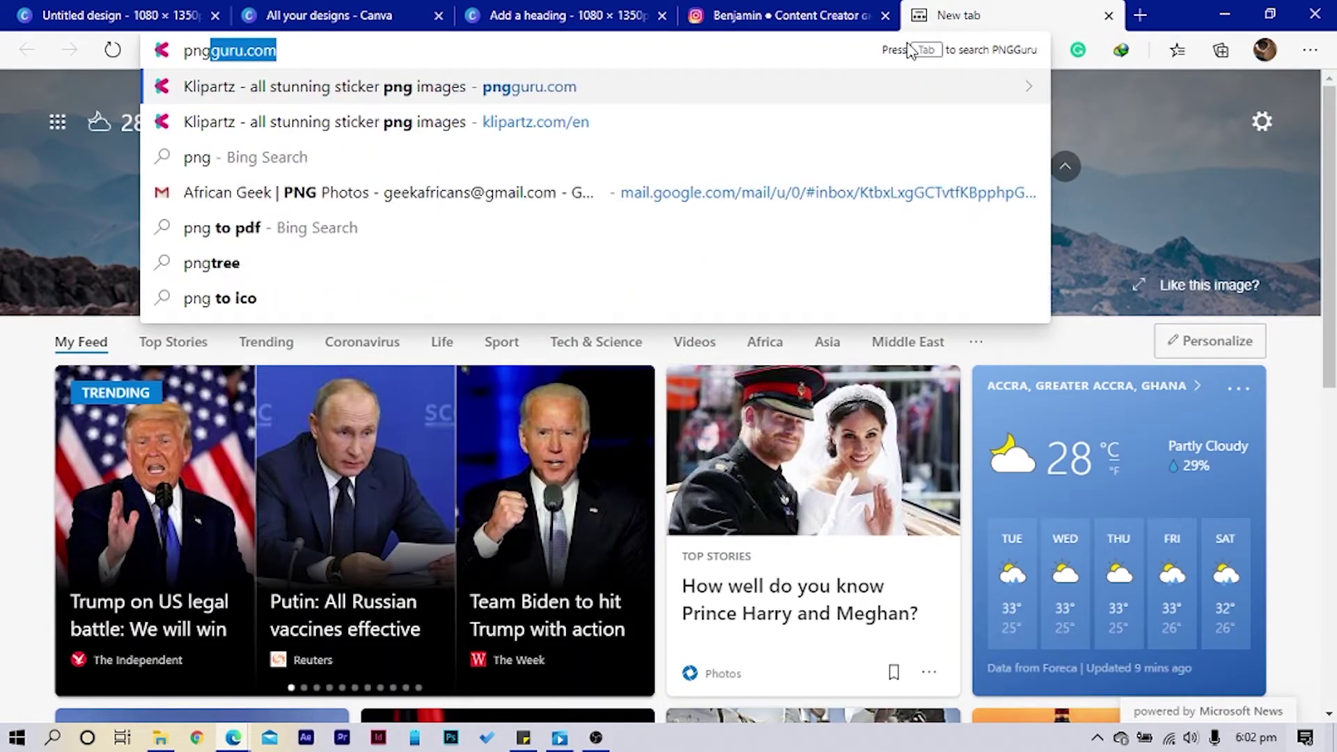
{"action": "key", "text": "Return"}
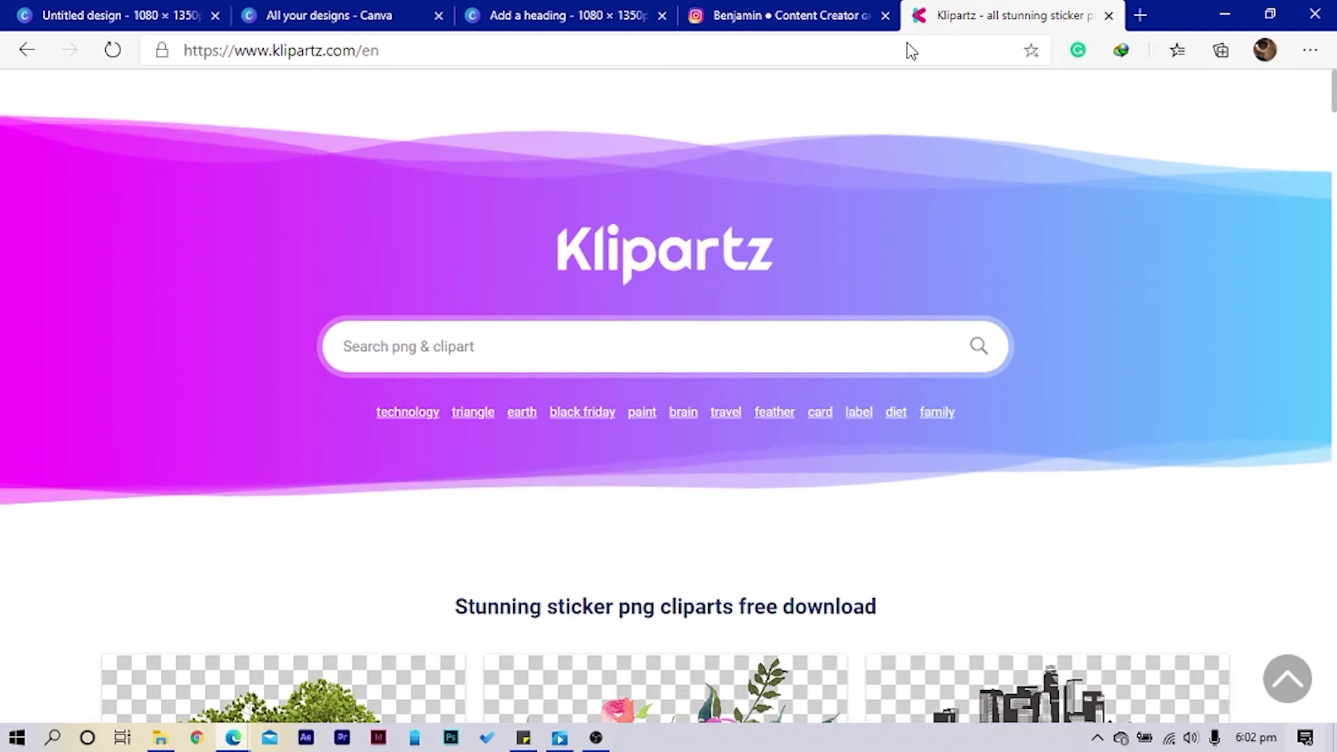
Search the Klipartz site for "food" images
{"action": "left_click", "coordinate": [672, 372]}
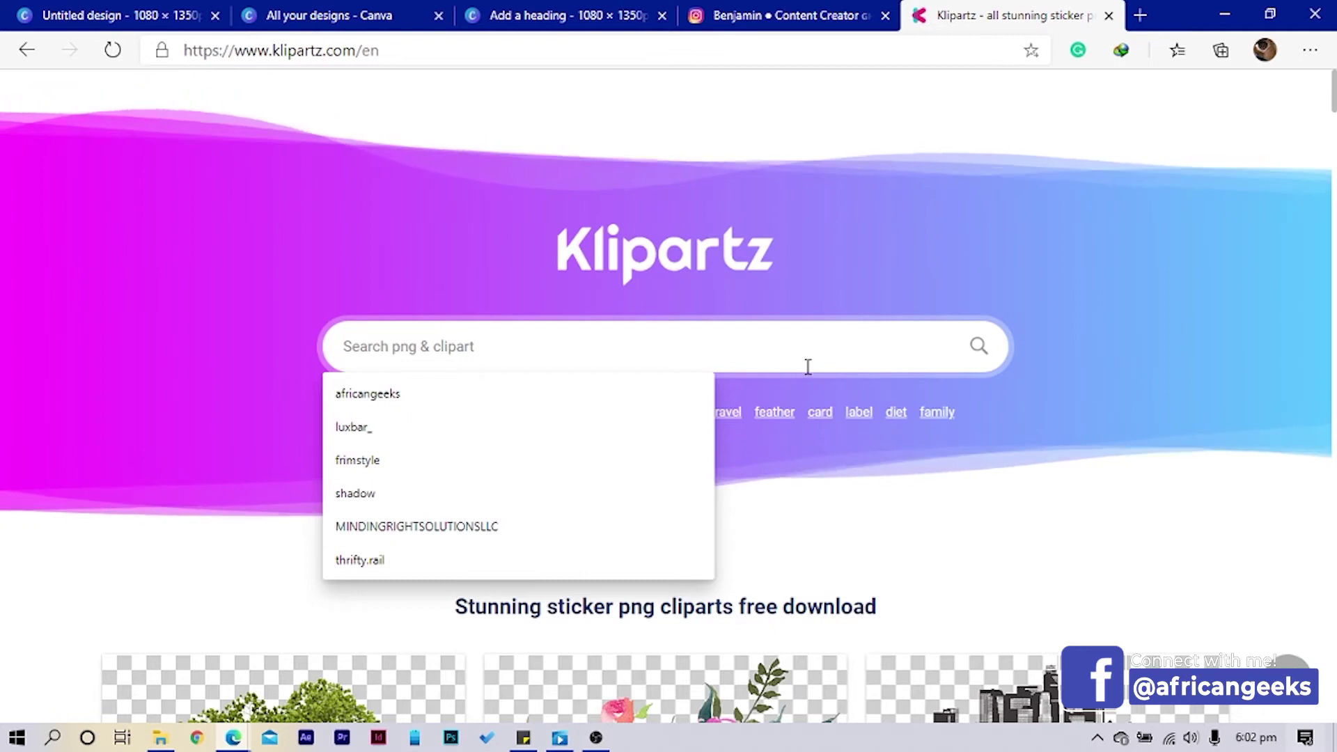
{"action": "type", "text": "fo"}
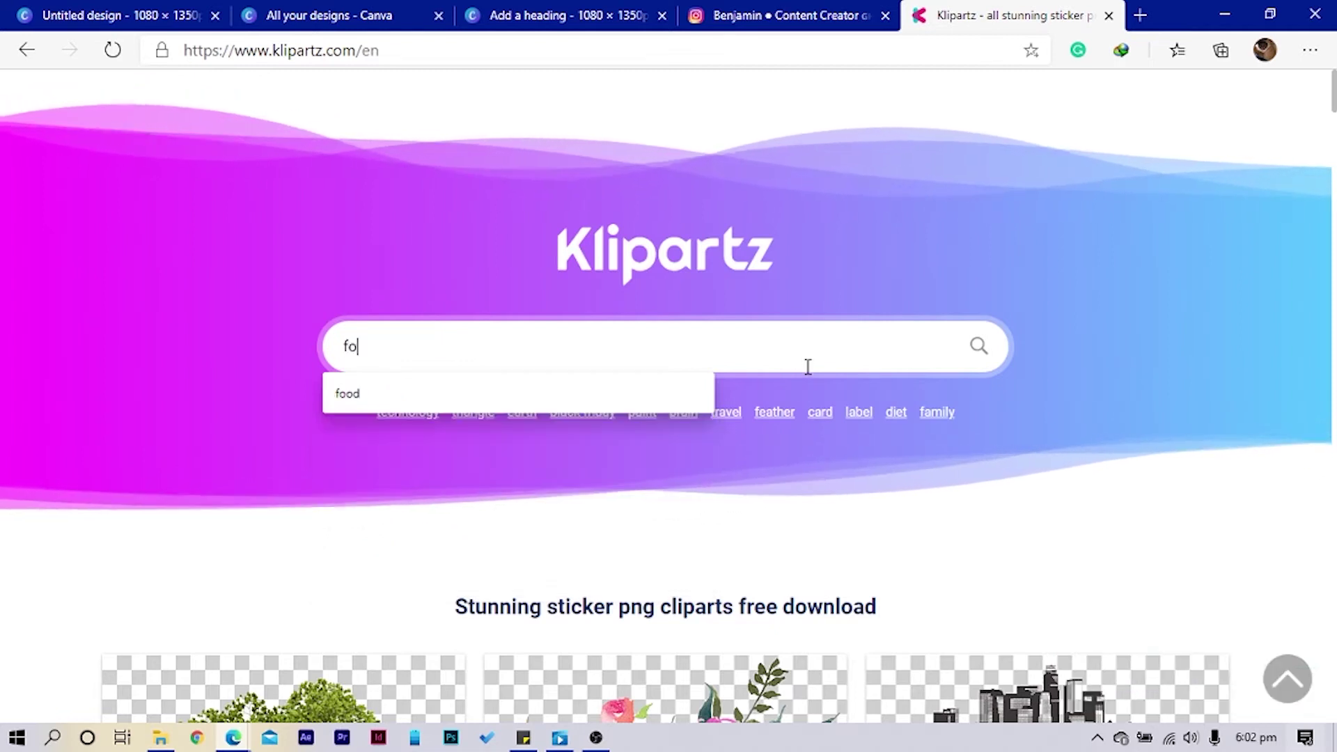
{"action": "type", "text": "od"}
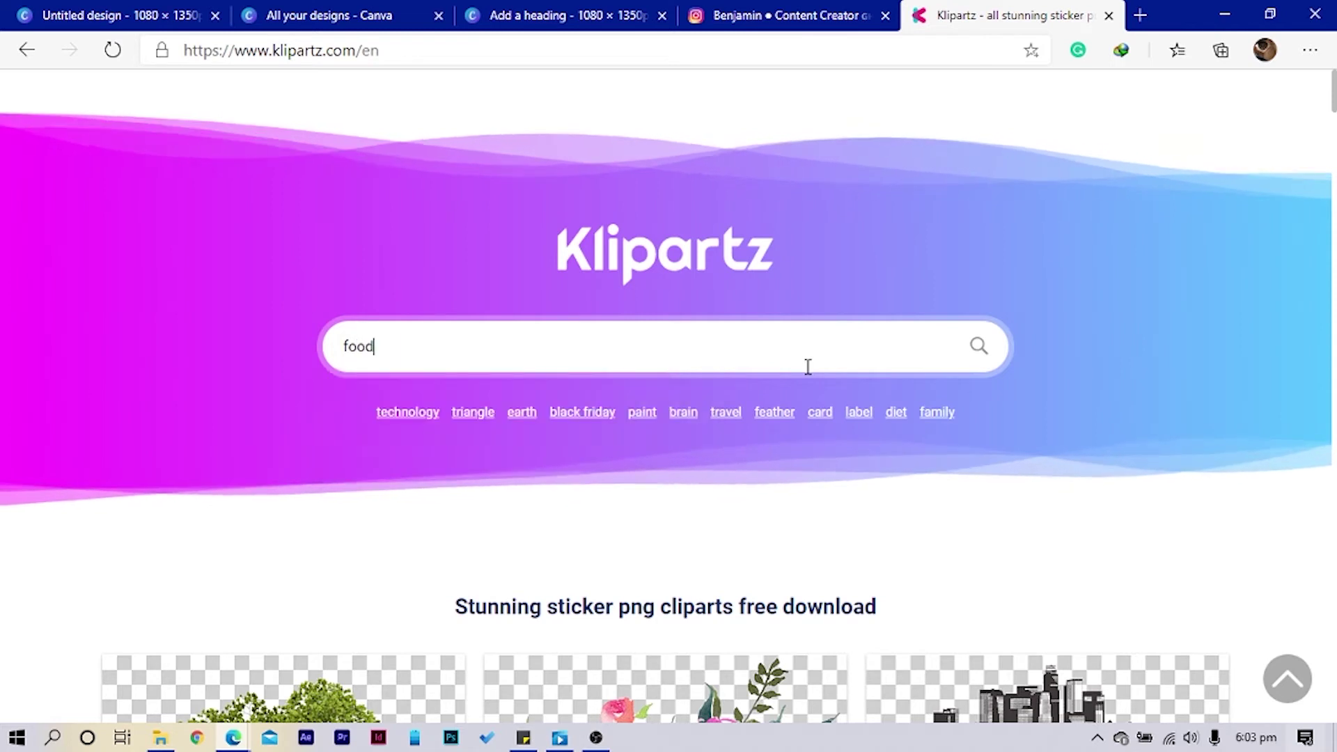
{"action": "key", "text": "Return"}
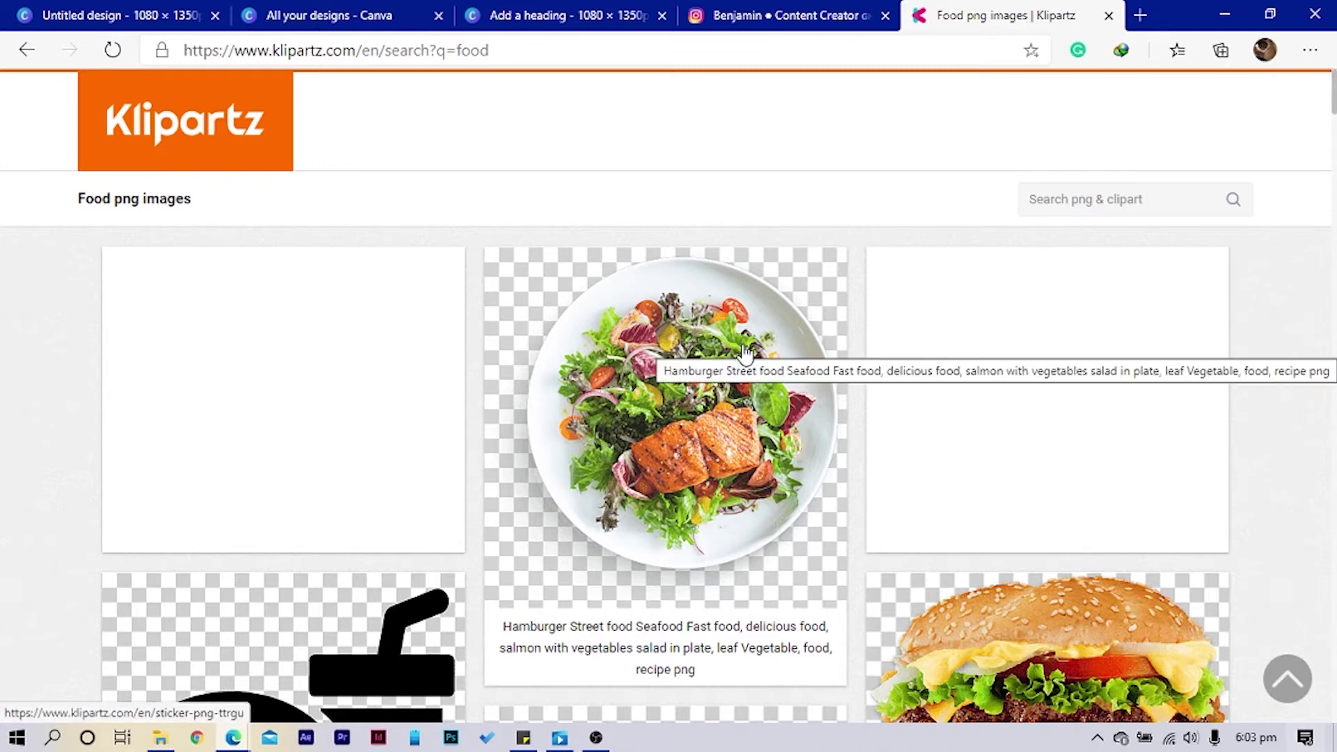
Browse the food results and open the page of the salmon and vegetable salad plate PNG
{"action": "scroll", "coordinate": [753, 348], "scroll_direction": "down", "scroll_amount": 1}
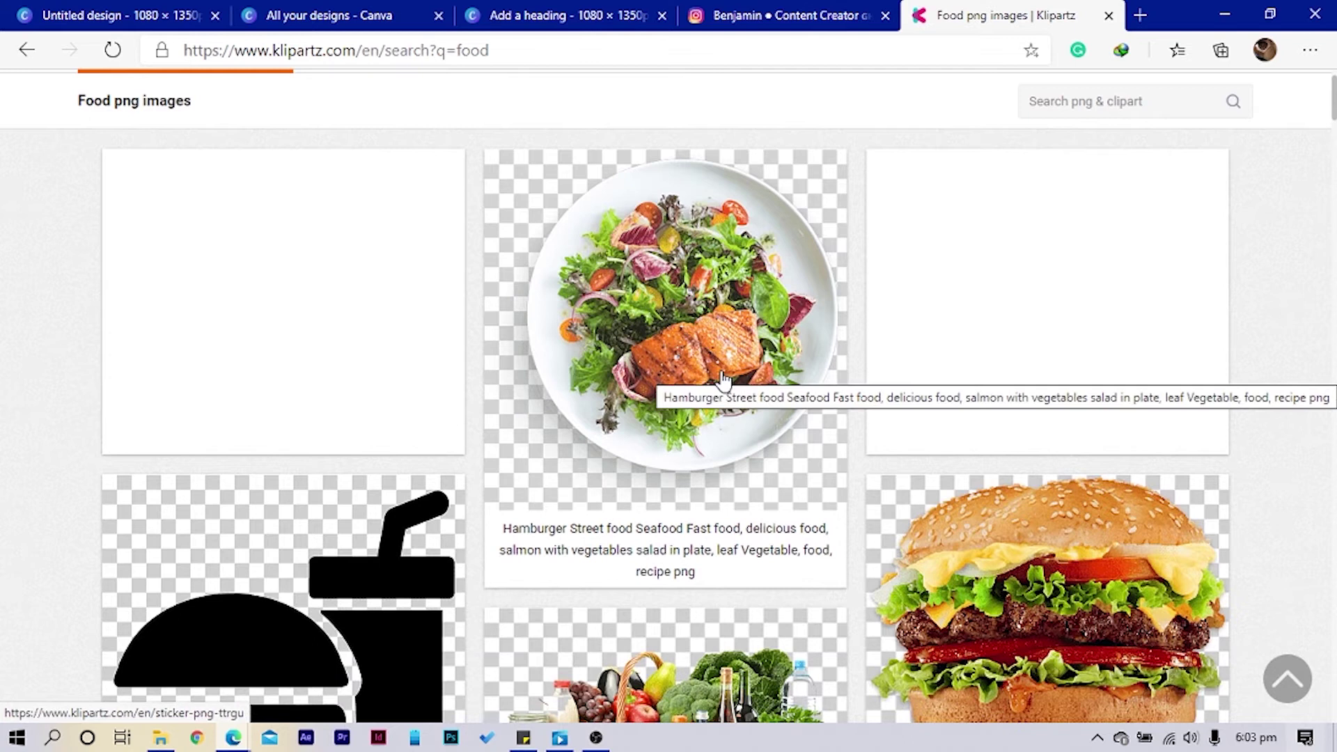
{"action": "scroll", "coordinate": [723, 379], "scroll_direction": "down", "scroll_amount": 2}
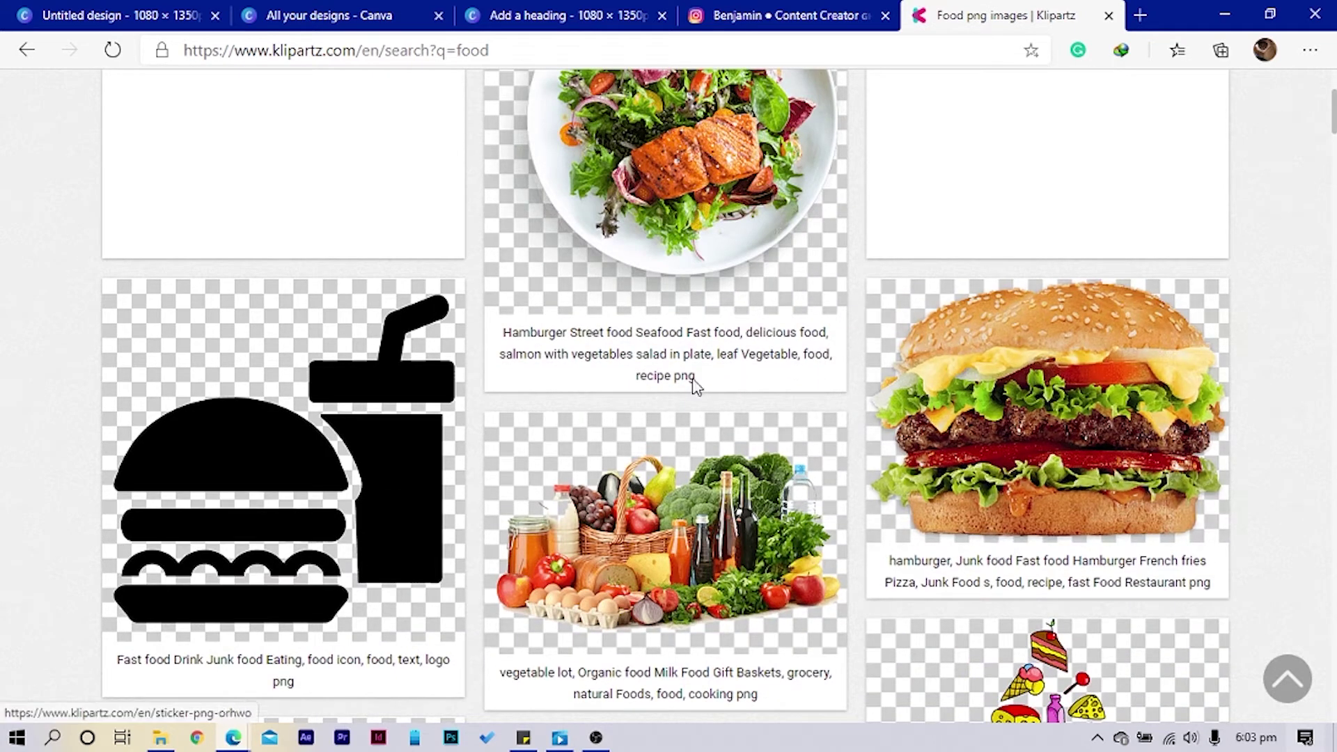
{"action": "scroll", "coordinate": [693, 380], "scroll_direction": "up", "scroll_amount": 2}
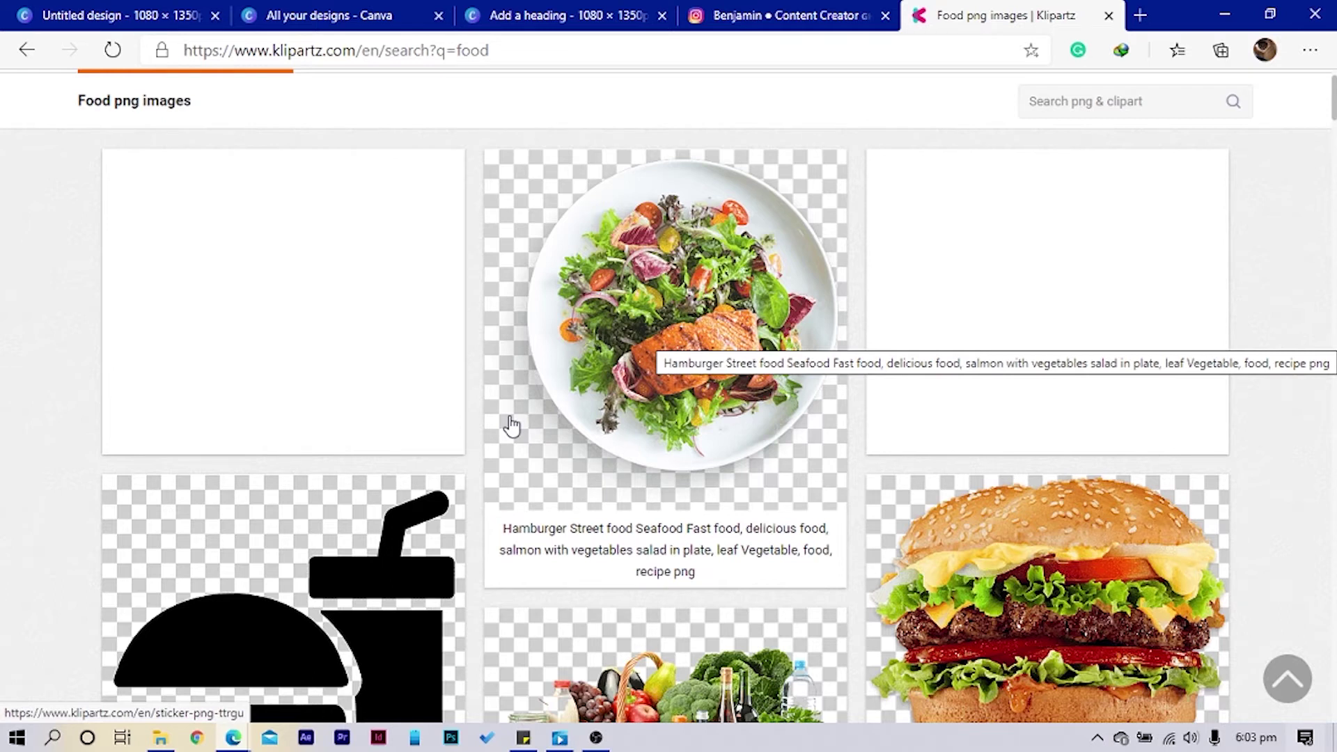
{"action": "scroll", "coordinate": [512, 426], "scroll_direction": "down", "scroll_amount": 4}
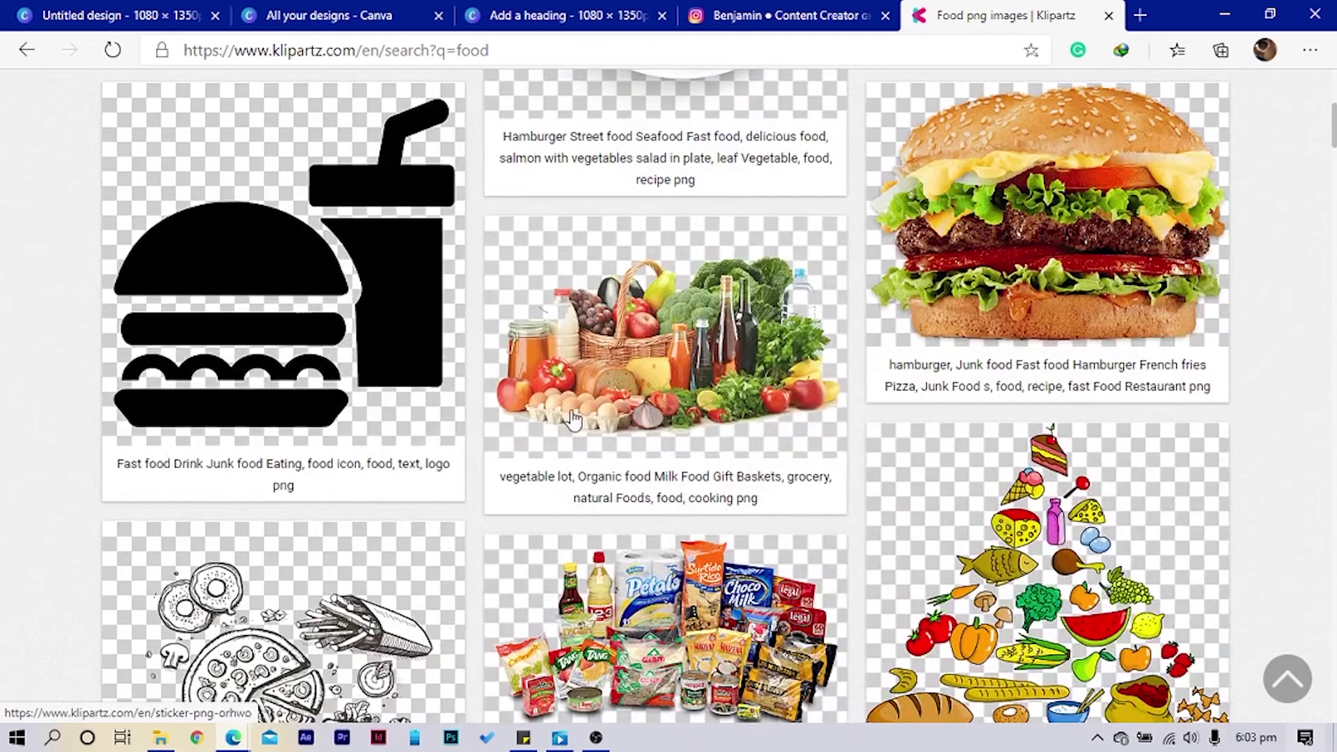
{"action": "scroll", "coordinate": [712, 402], "scroll_direction": "up", "scroll_amount": 2}
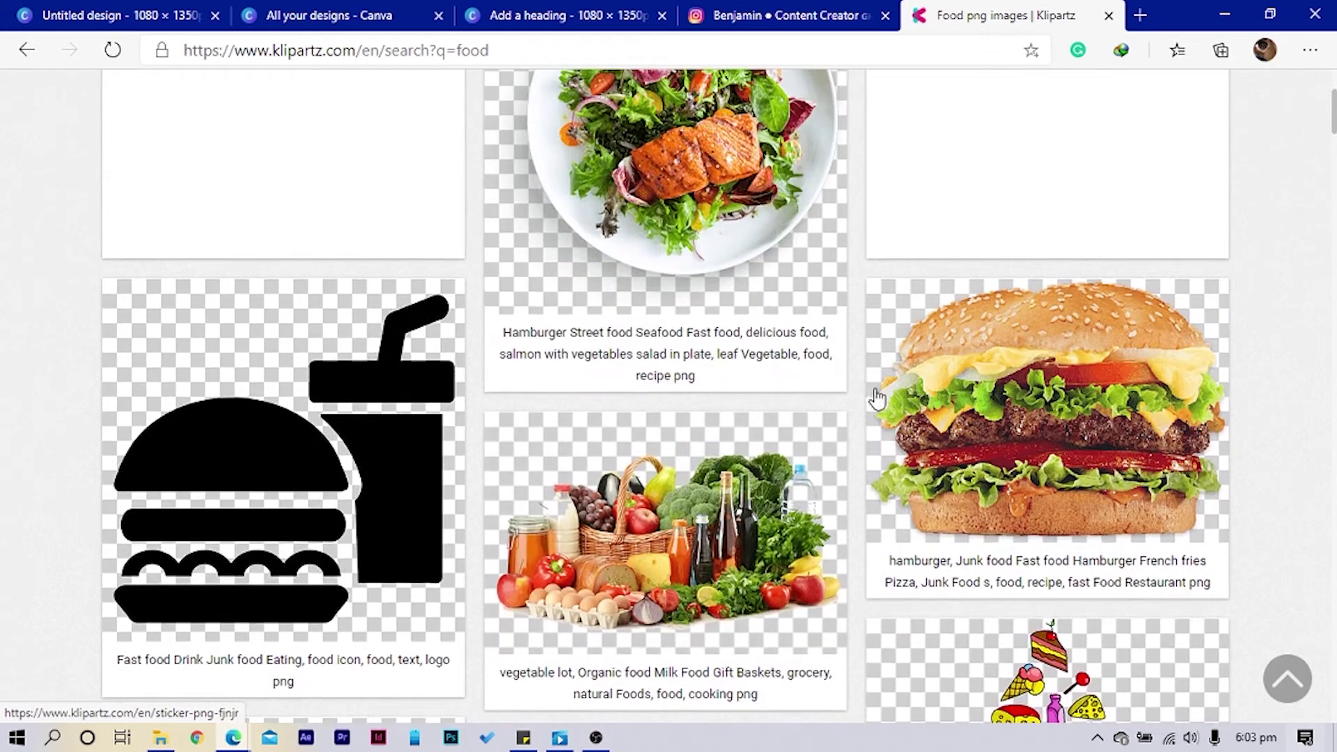
{"action": "scroll", "coordinate": [924, 638], "scroll_direction": "up", "scroll_amount": 2}
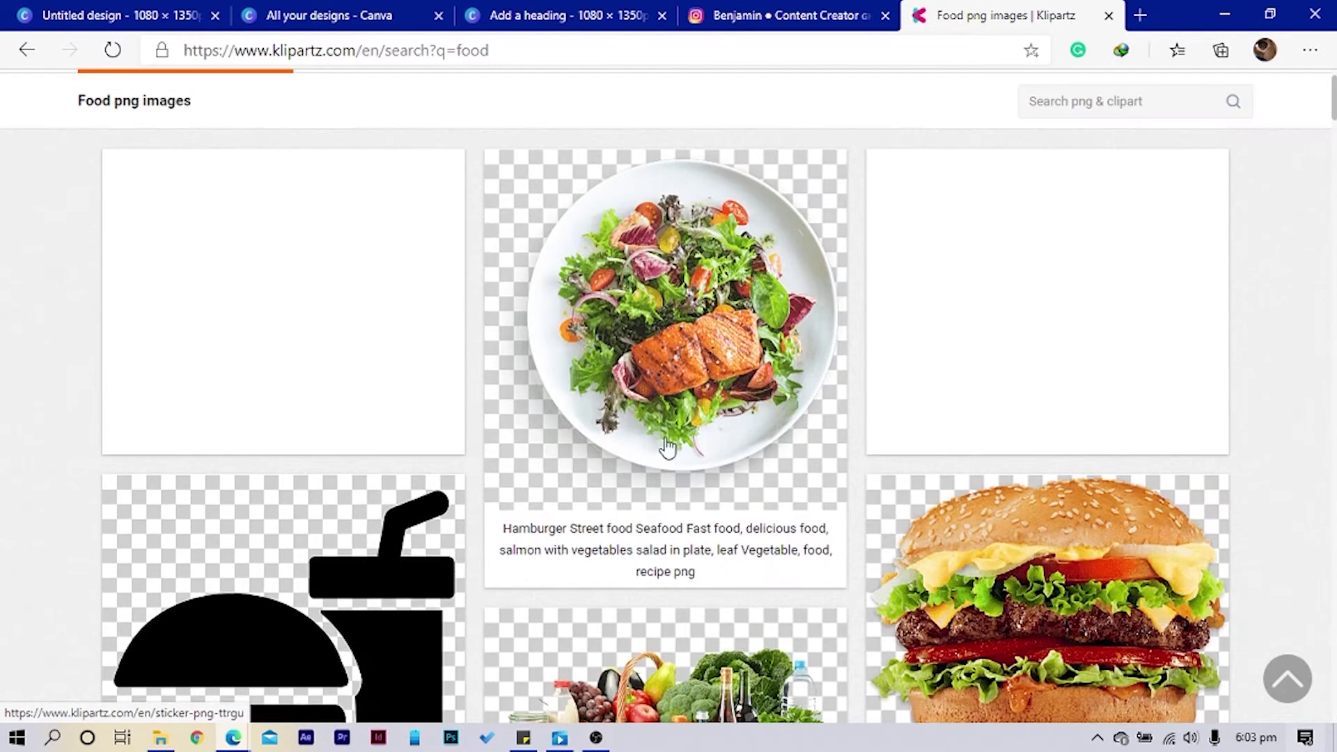
{"action": "left_click", "coordinate": [639, 417]}
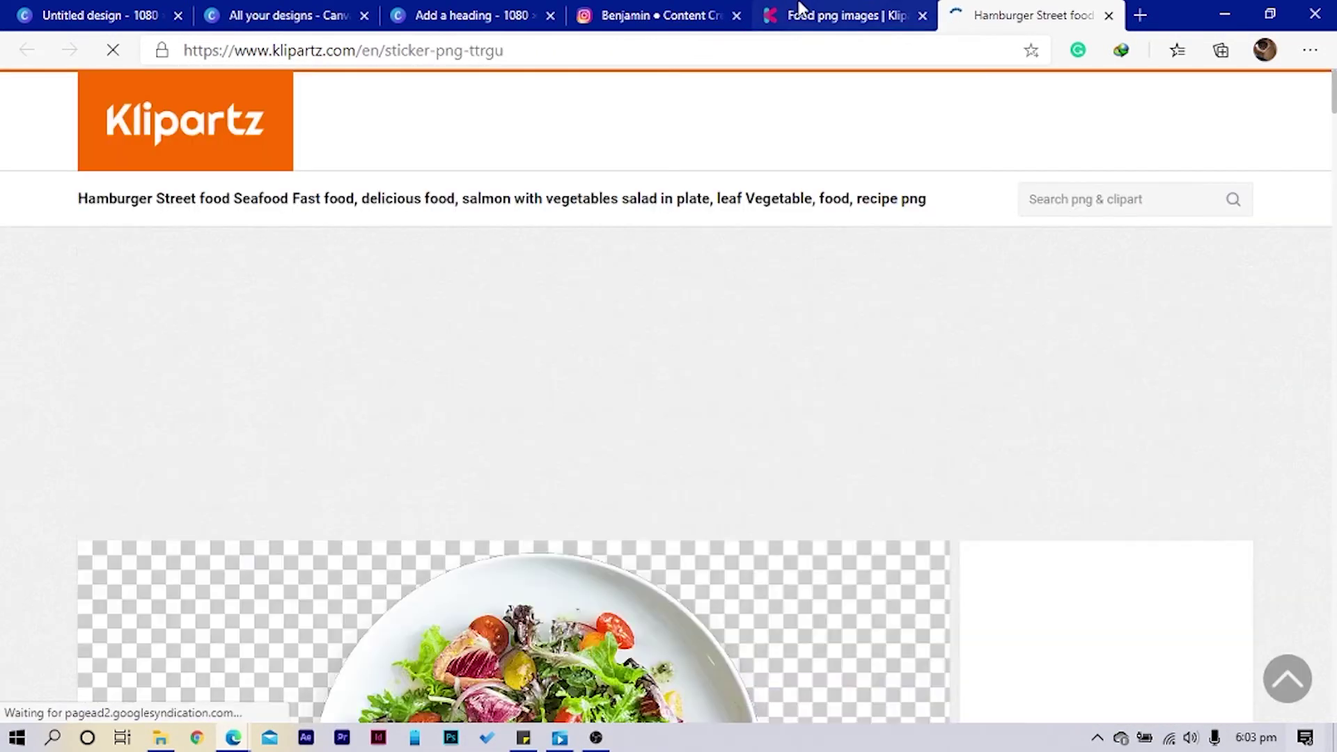
Return to the food results, look through them again and reopen the salmon salad plate image
{"action": "left_click", "coordinate": [801, 14]}
{"action": "scroll", "coordinate": [1045, 592], "scroll_direction": "down", "scroll_amount": 2}
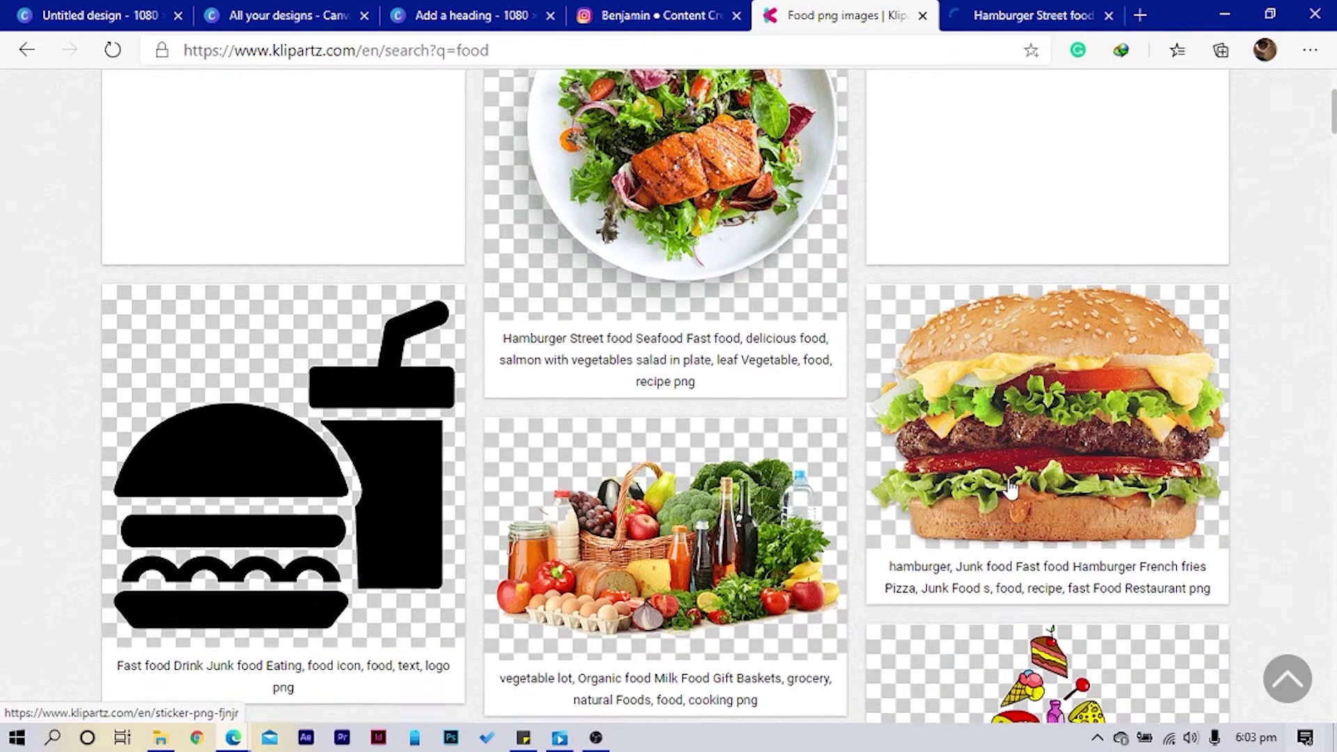
{"action": "scroll", "coordinate": [1012, 488], "scroll_direction": "up", "scroll_amount": 2}
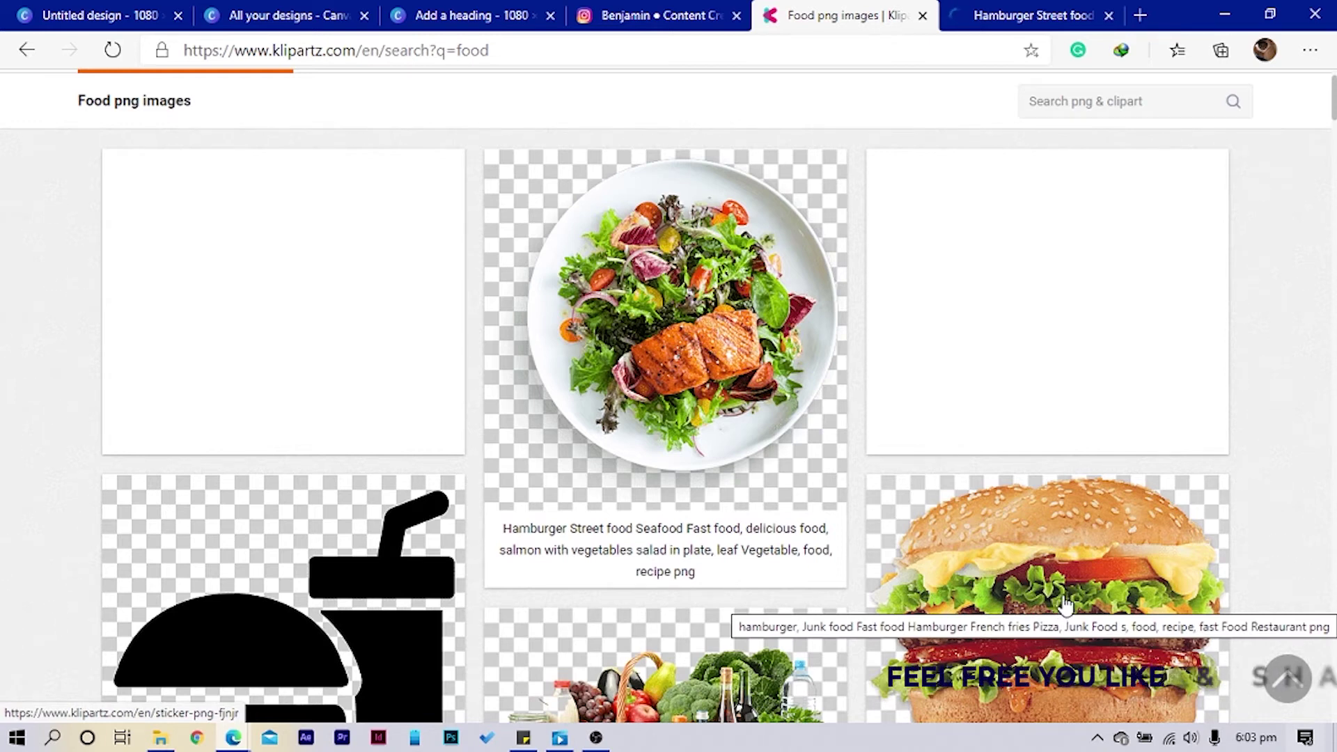
{"action": "left_click", "coordinate": [776, 336]}
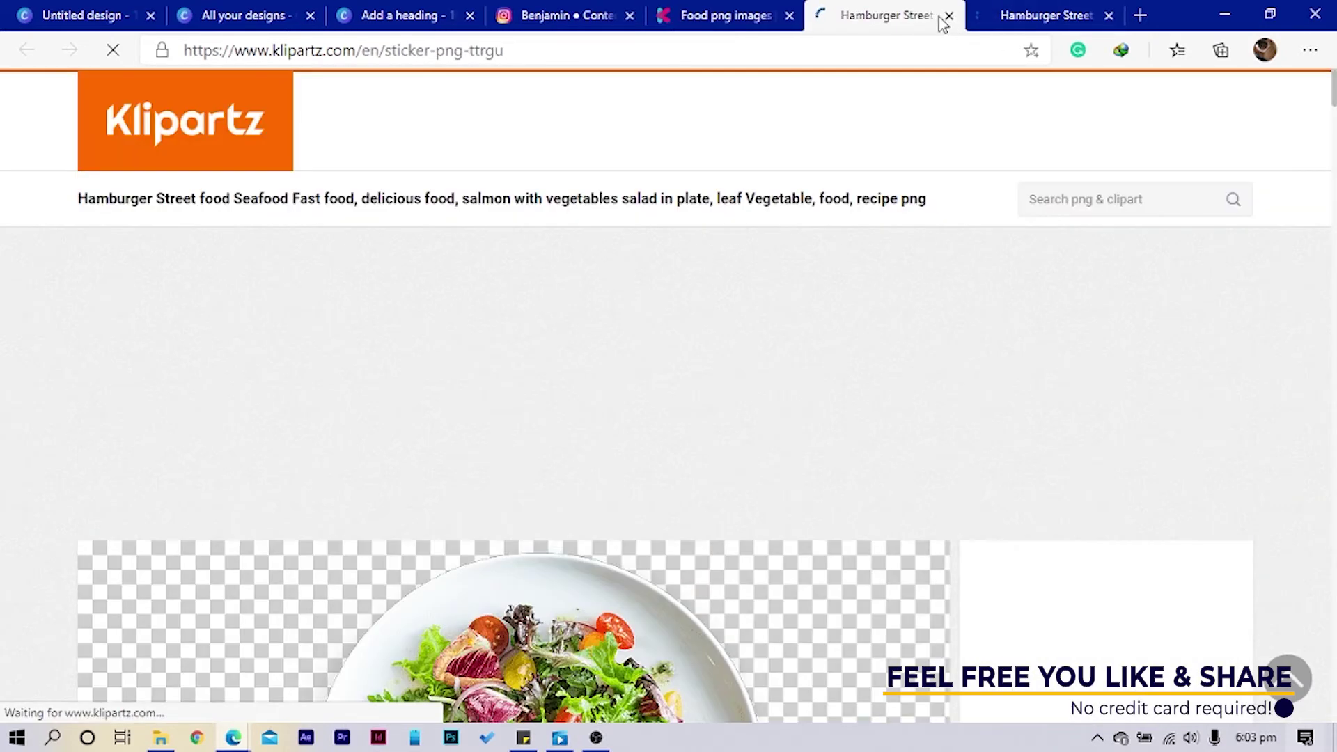
Download the free salmon salad plate PNG and close the food search results tab
{"action": "scroll", "coordinate": [761, 185], "scroll_direction": "down", "scroll_amount": 2}
{"action": "scroll", "coordinate": [603, 415], "scroll_direction": "down", "scroll_amount": 15}
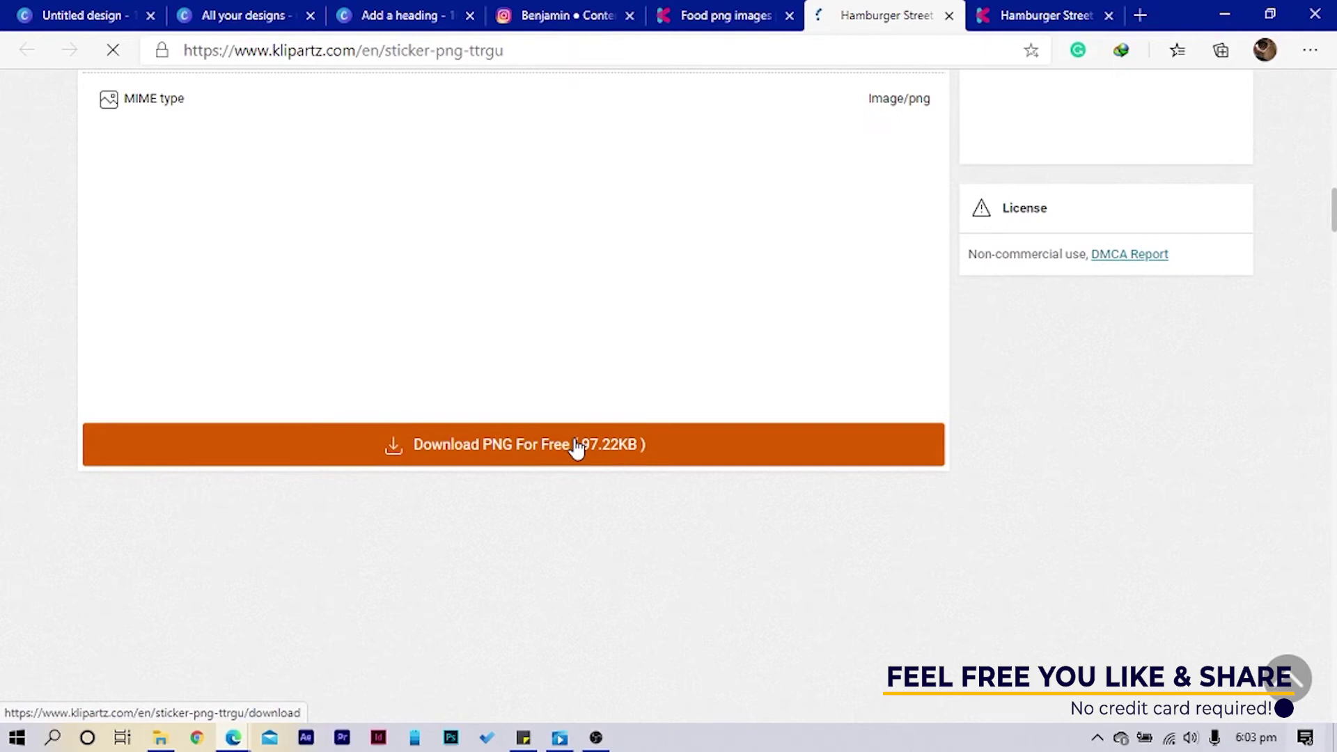
{"action": "left_click", "coordinate": [577, 448]}
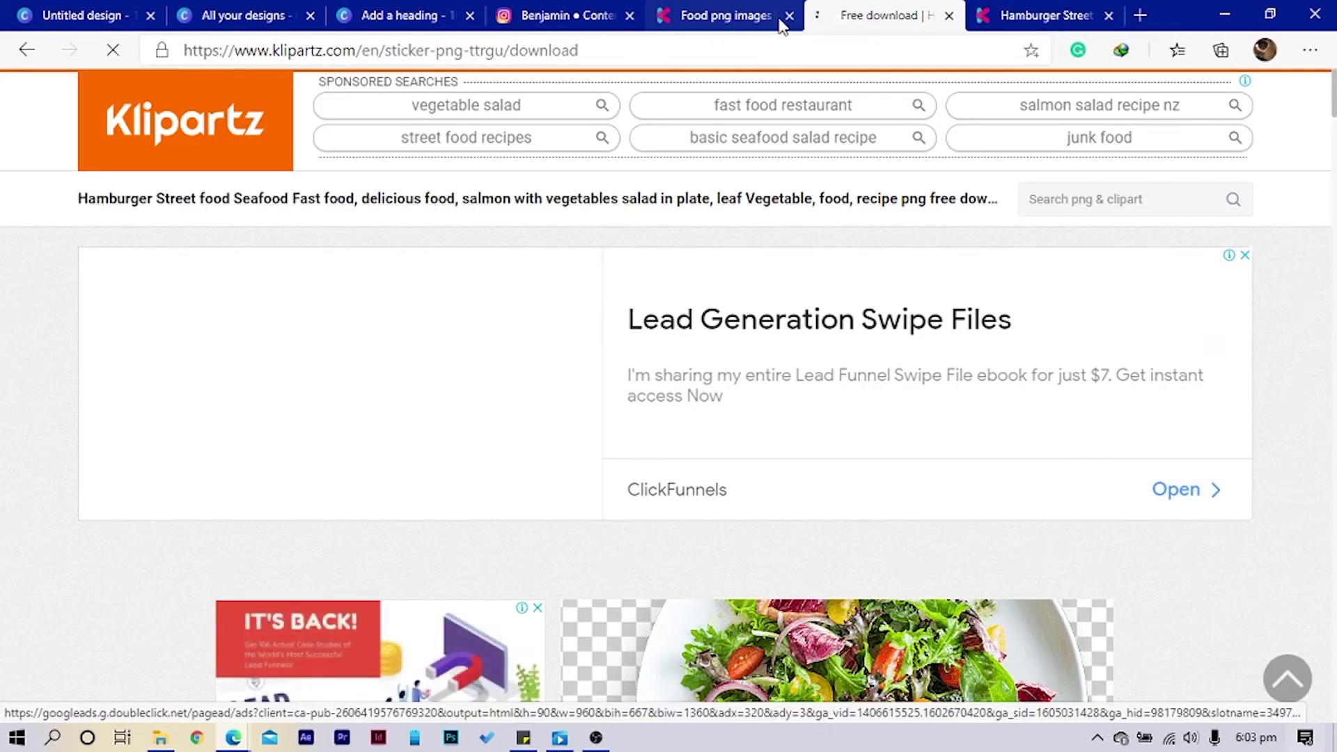
{"action": "left_click", "coordinate": [787, 17]}
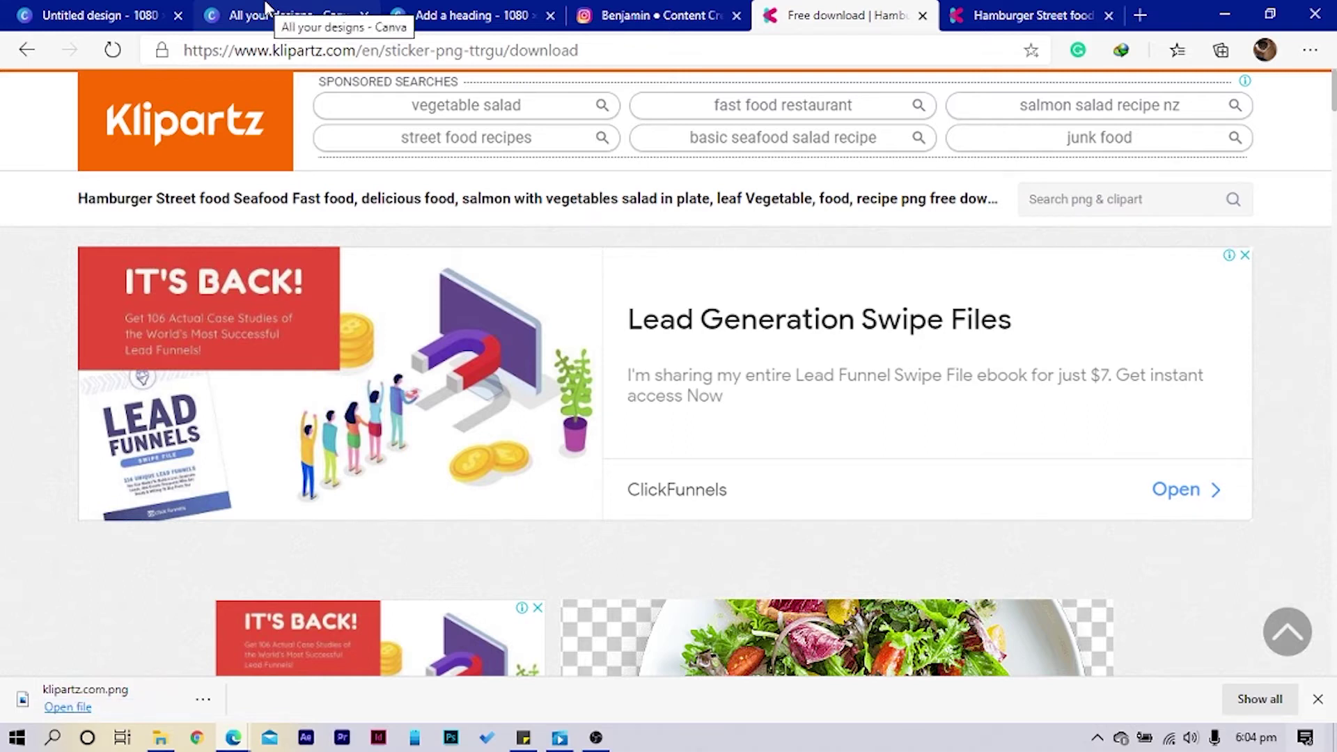
Close the "Add a heading" flyer design and bring the untitled 1080 × 1350 px design forward, with its tab after All your designs
{"action": "left_click", "coordinate": [493, 14]}
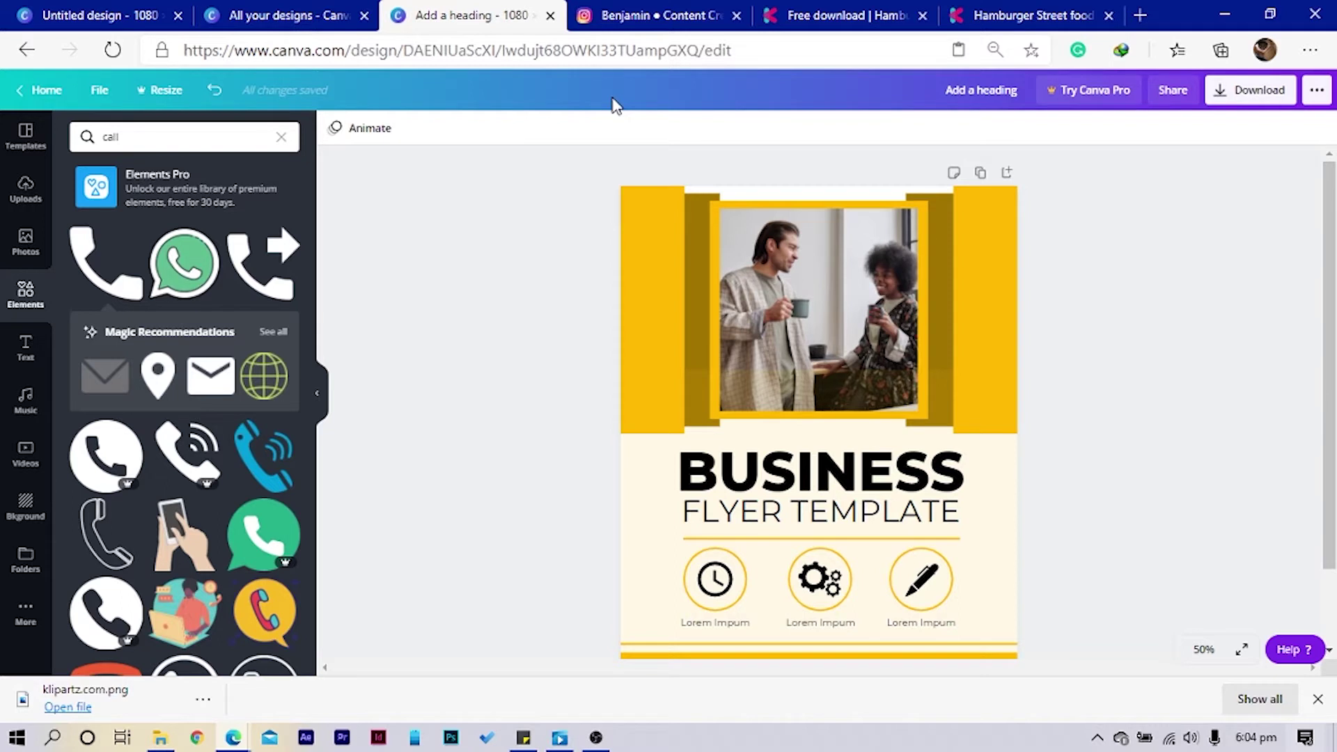
{"action": "left_click", "coordinate": [550, 15]}
{"action": "left_click", "coordinate": [289, 10]}
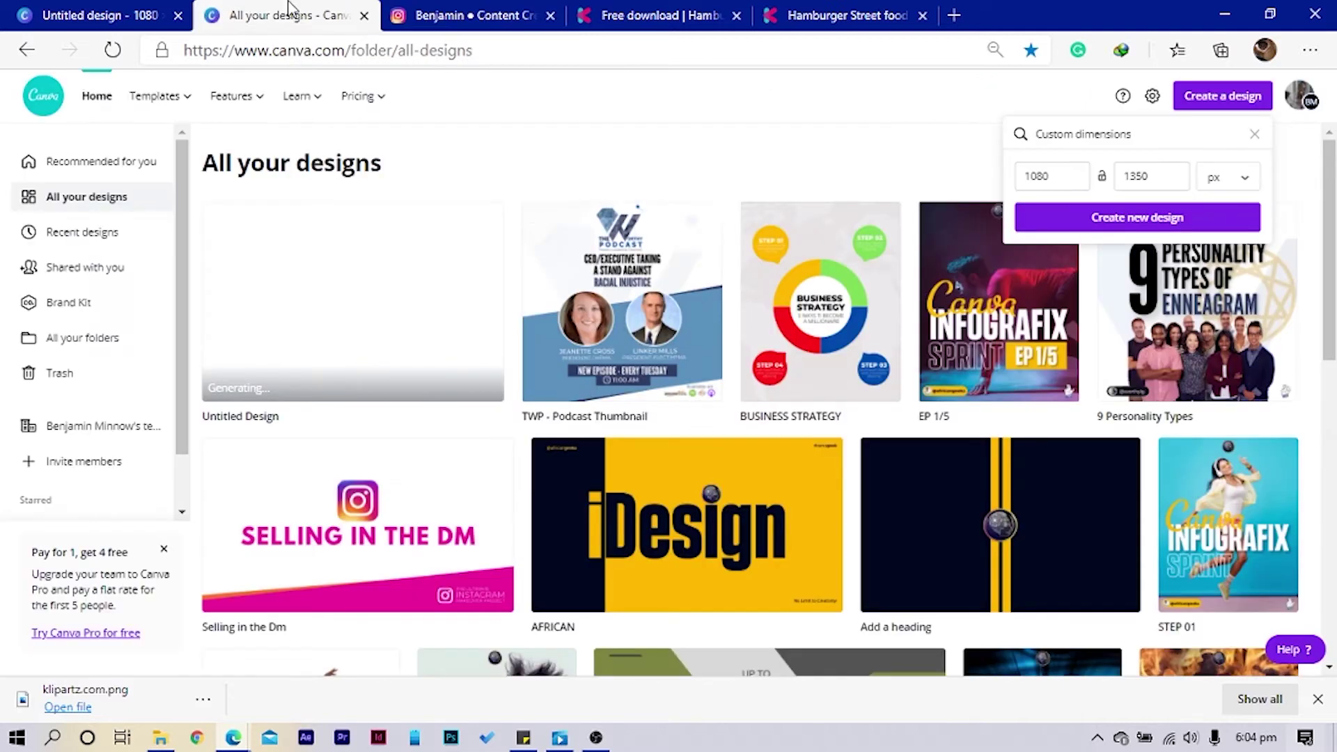
{"action": "mouse_move", "coordinate": [186, 80]}
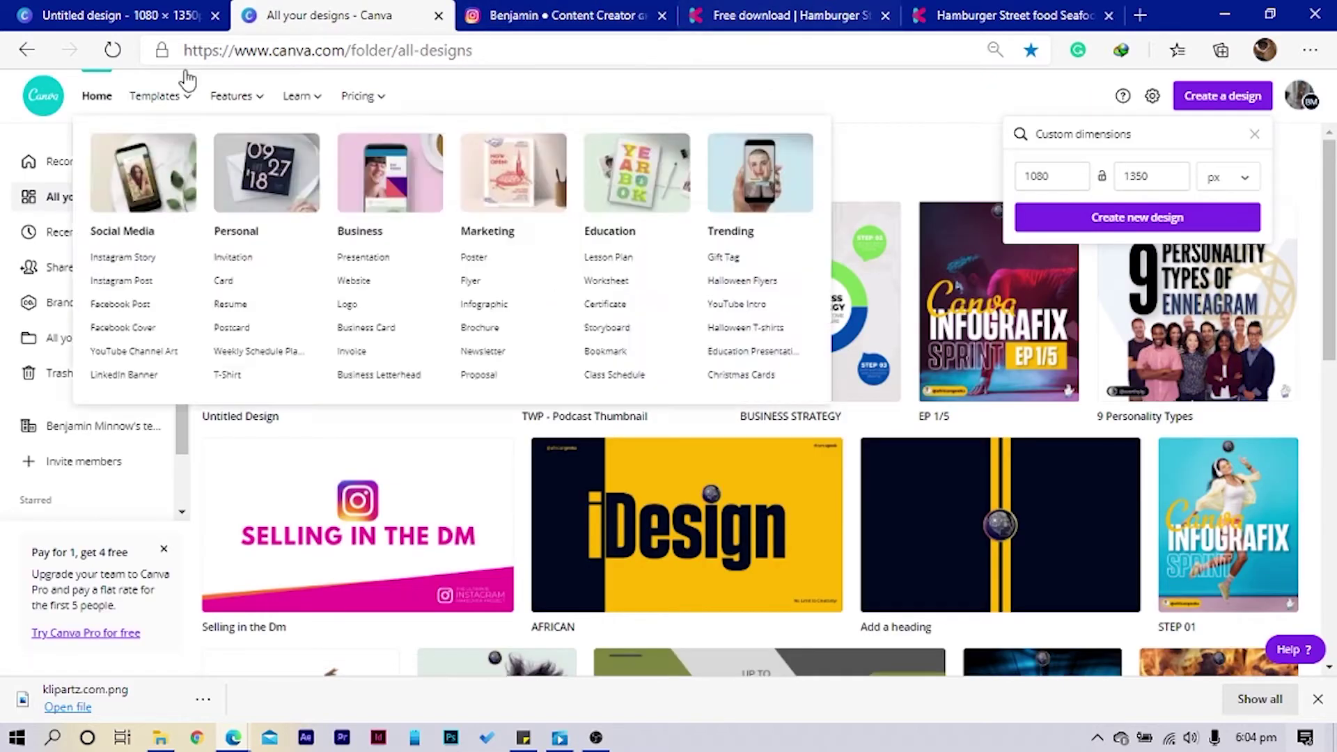
{"action": "left_click", "coordinate": [140, 14]}
{"action": "left_click_drag", "start_coordinate": [140, 15], "coordinate": [353, 10]}
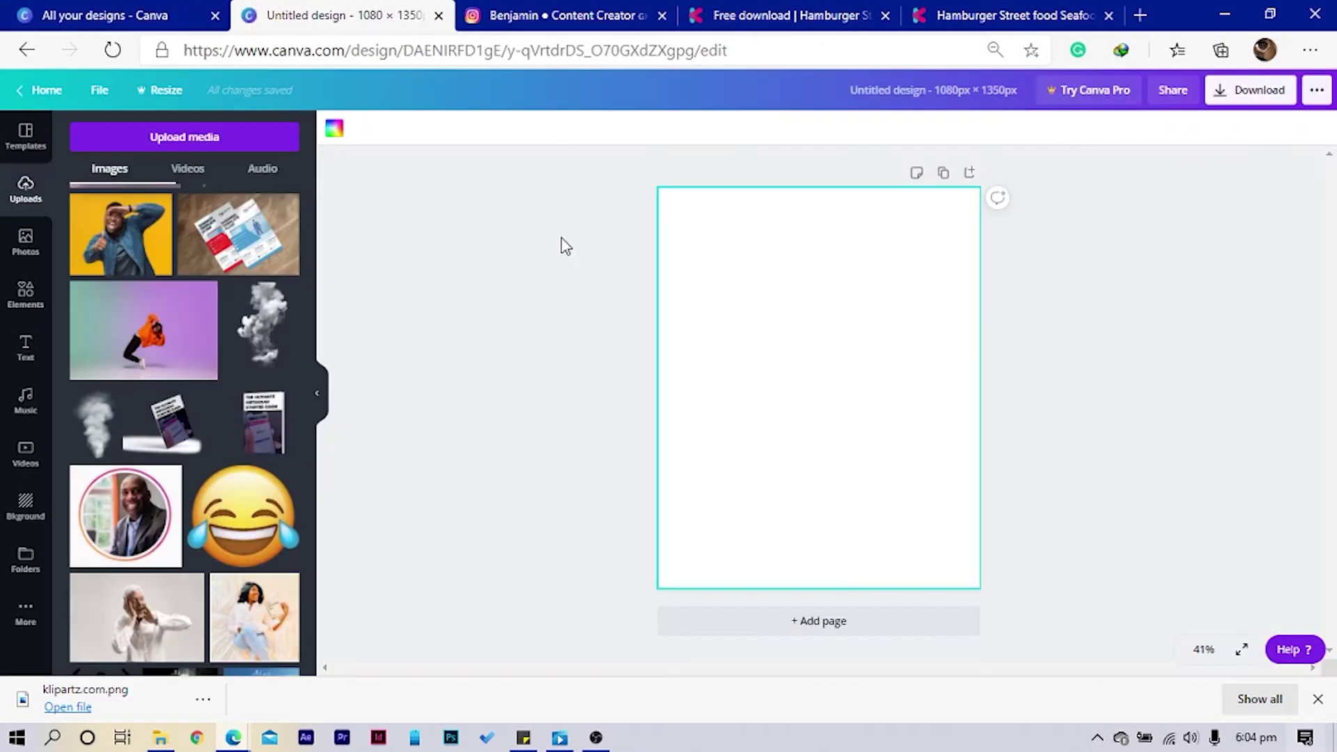
Upload klipartz.com.png to the design and place the salad plate on the page, slightly enlarged and right of centre
{"action": "left_click_drag", "start_coordinate": [141, 700], "coordinate": [197, 354]}
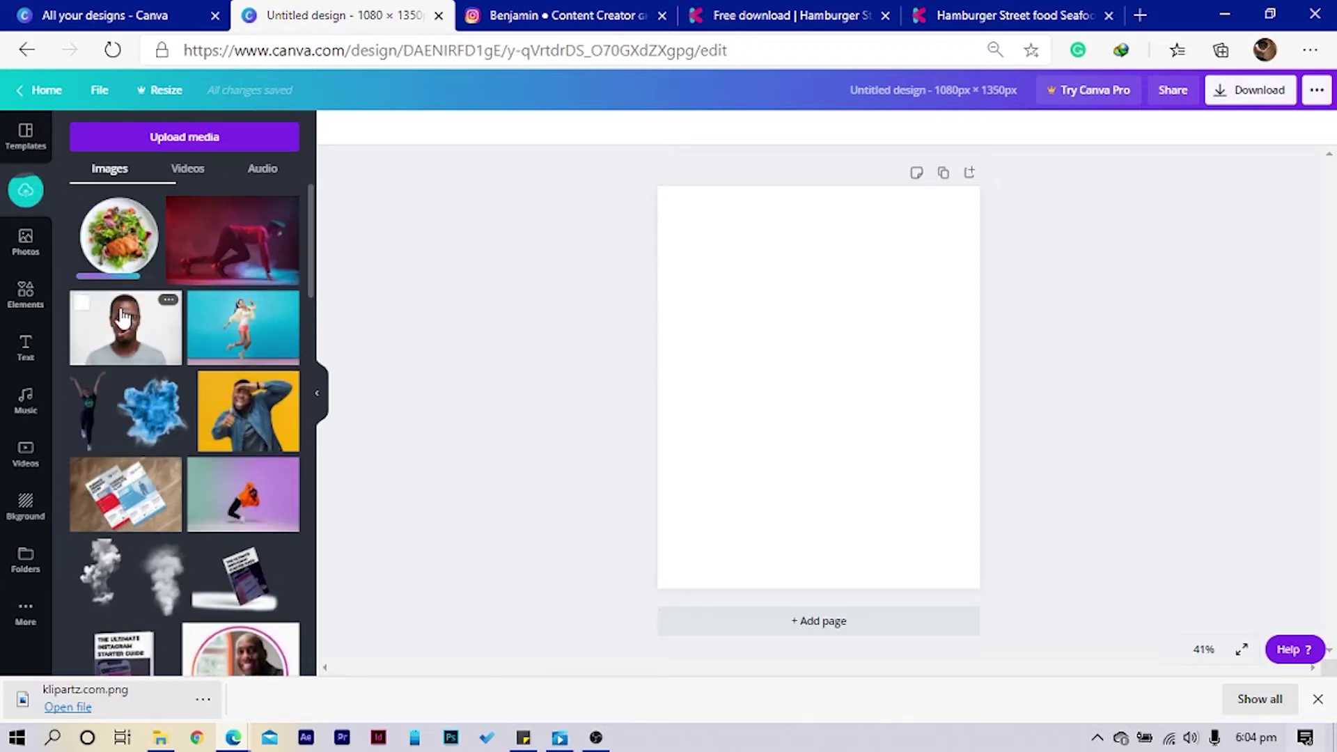
{"action": "left_click", "coordinate": [109, 260]}
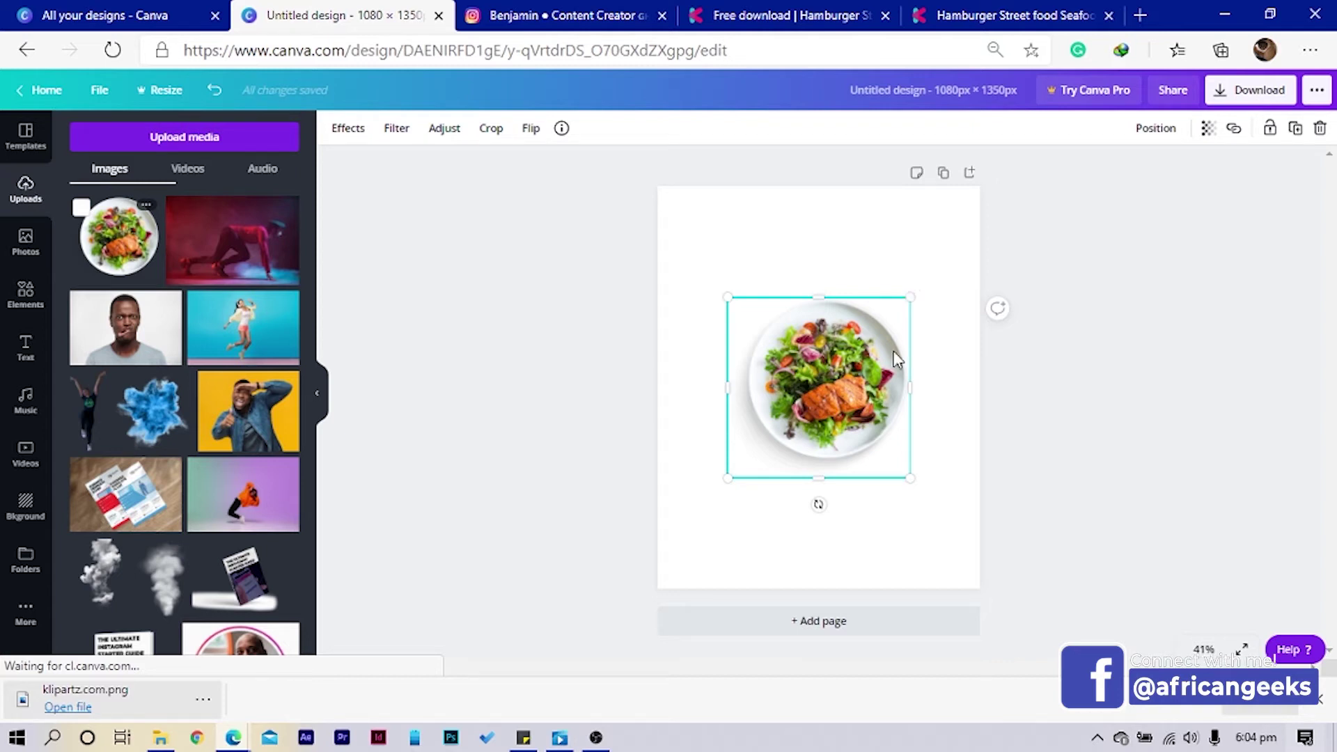
{"action": "mouse_move", "coordinate": [918, 479]}
{"action": "left_mouse_down"}
{"action": "mouse_move", "coordinate": [925, 507]}
{"action": "mouse_move", "coordinate": [928, 495]}
{"action": "left_mouse_up"}
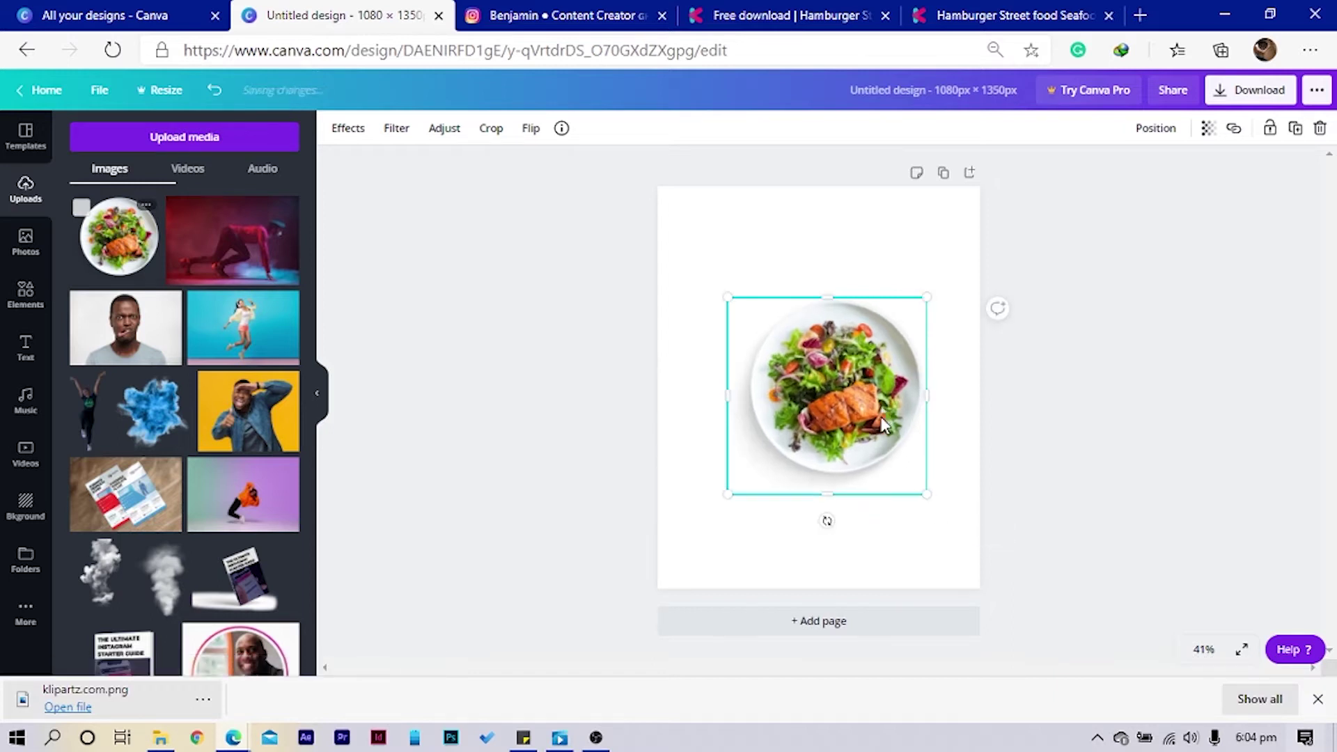
{"action": "left_click_drag", "start_coordinate": [761, 334], "coordinate": [799, 349]}
Add a circle shape to the page and position it above and to the left of the salad plate, partly overlapping it
{"action": "left_click", "coordinate": [719, 298]}
{"action": "key", "text": "c"}
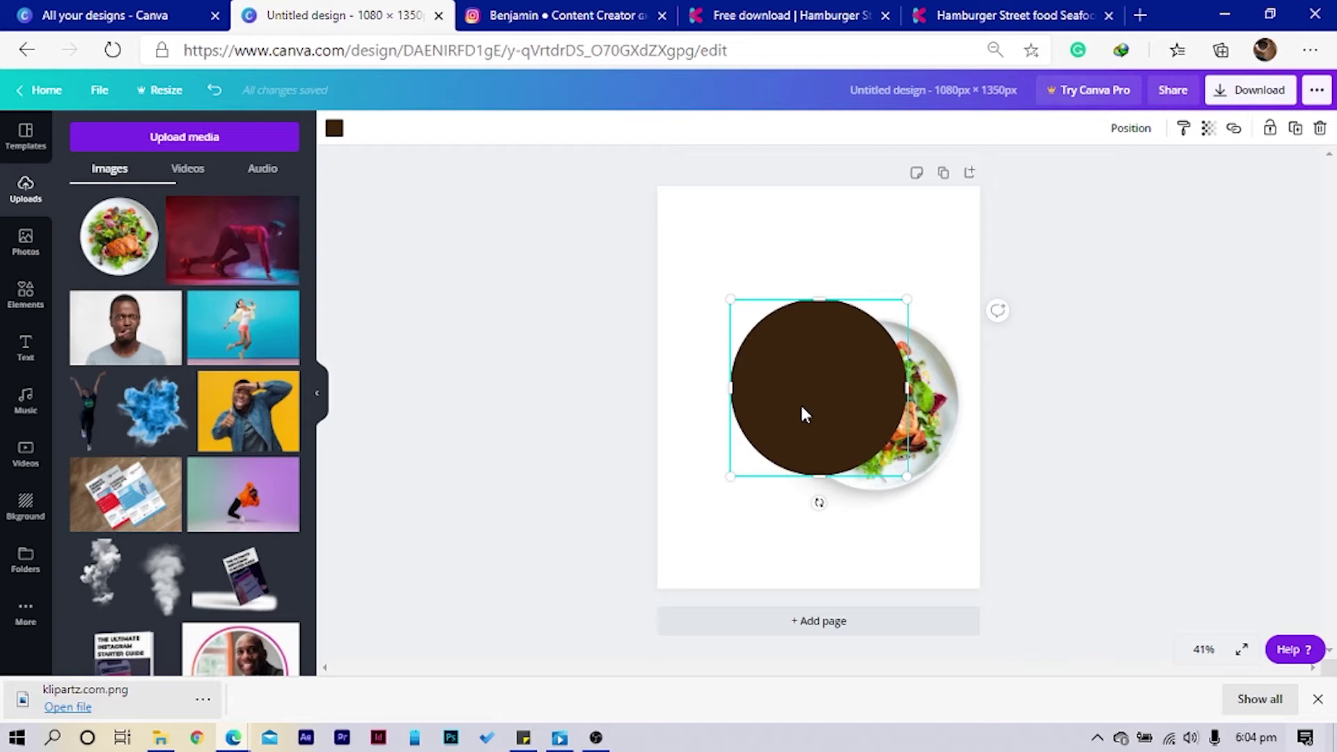
{"action": "left_click_drag", "start_coordinate": [828, 417], "coordinate": [788, 360]}
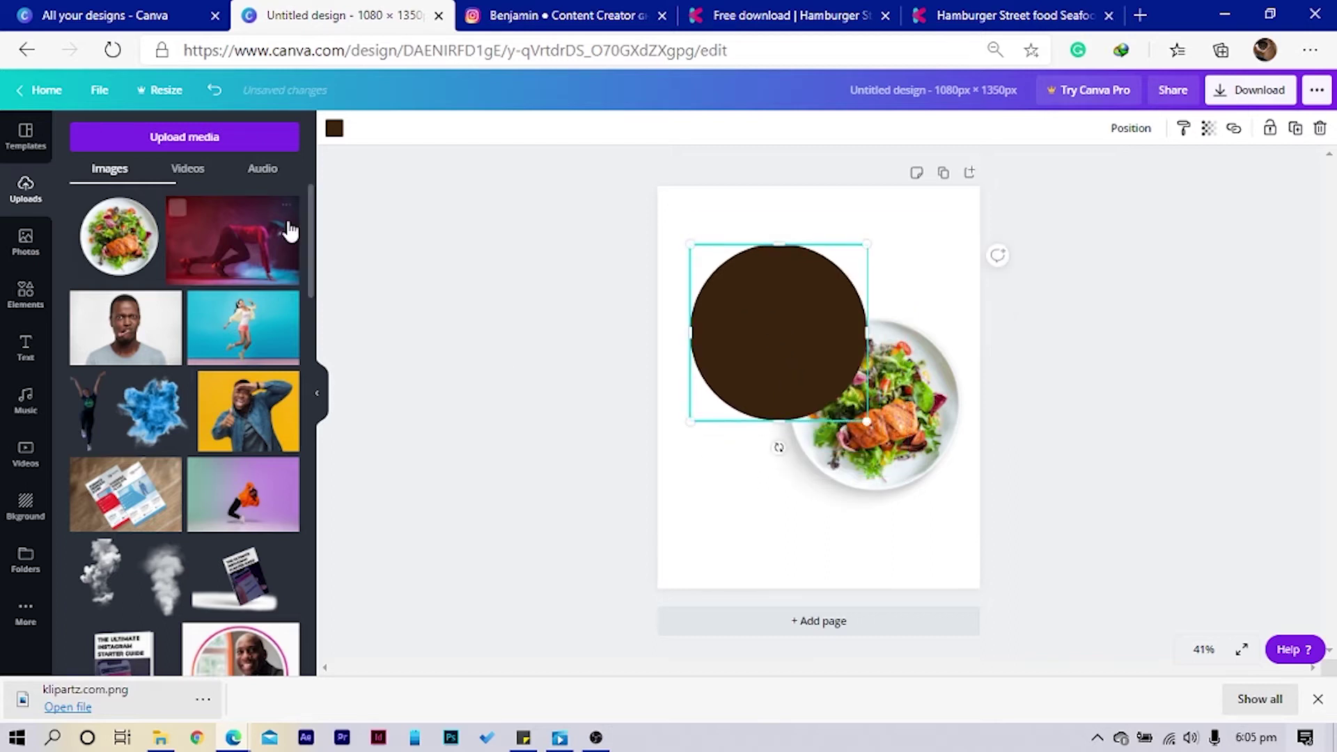
{"action": "left_click", "coordinate": [24, 303]}
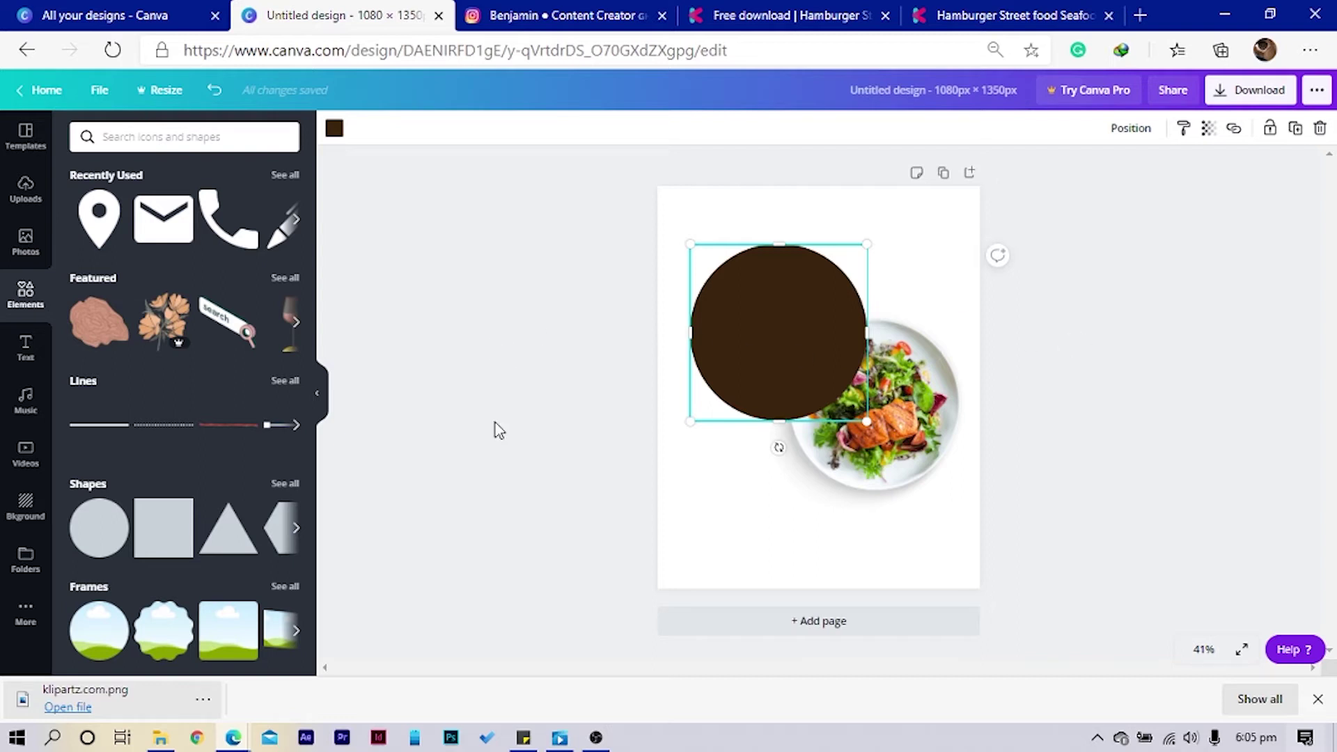
{"action": "left_click_drag", "start_coordinate": [757, 327], "coordinate": [757, 309]}
Recolour the circle with the salad photo's green adjusted to #86A828, and move it down beside the plate
{"action": "left_click", "coordinate": [334, 129]}
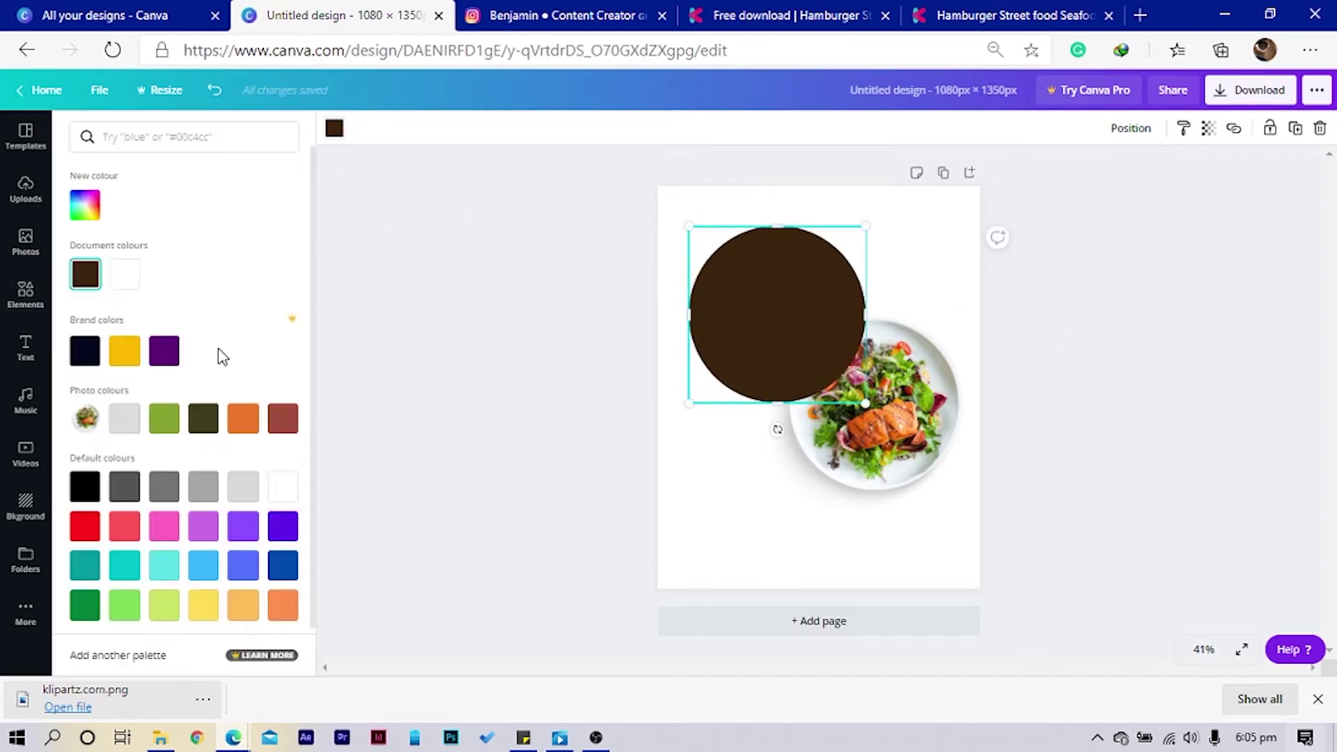
{"action": "left_click", "coordinate": [164, 421]}
{"action": "left_click_drag", "start_coordinate": [824, 353], "coordinate": [809, 414]}
{"action": "left_click", "coordinate": [85, 207]}
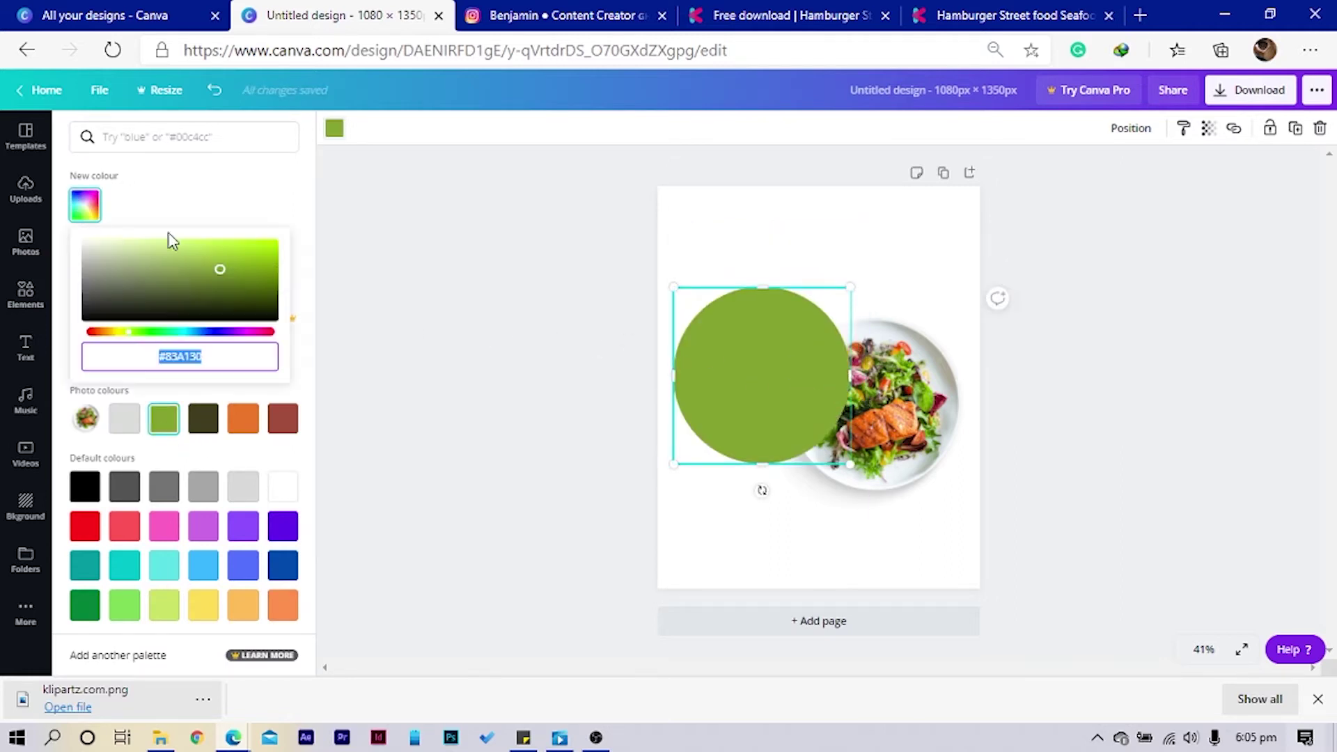
{"action": "left_click_drag", "start_coordinate": [220, 269], "coordinate": [232, 266]}
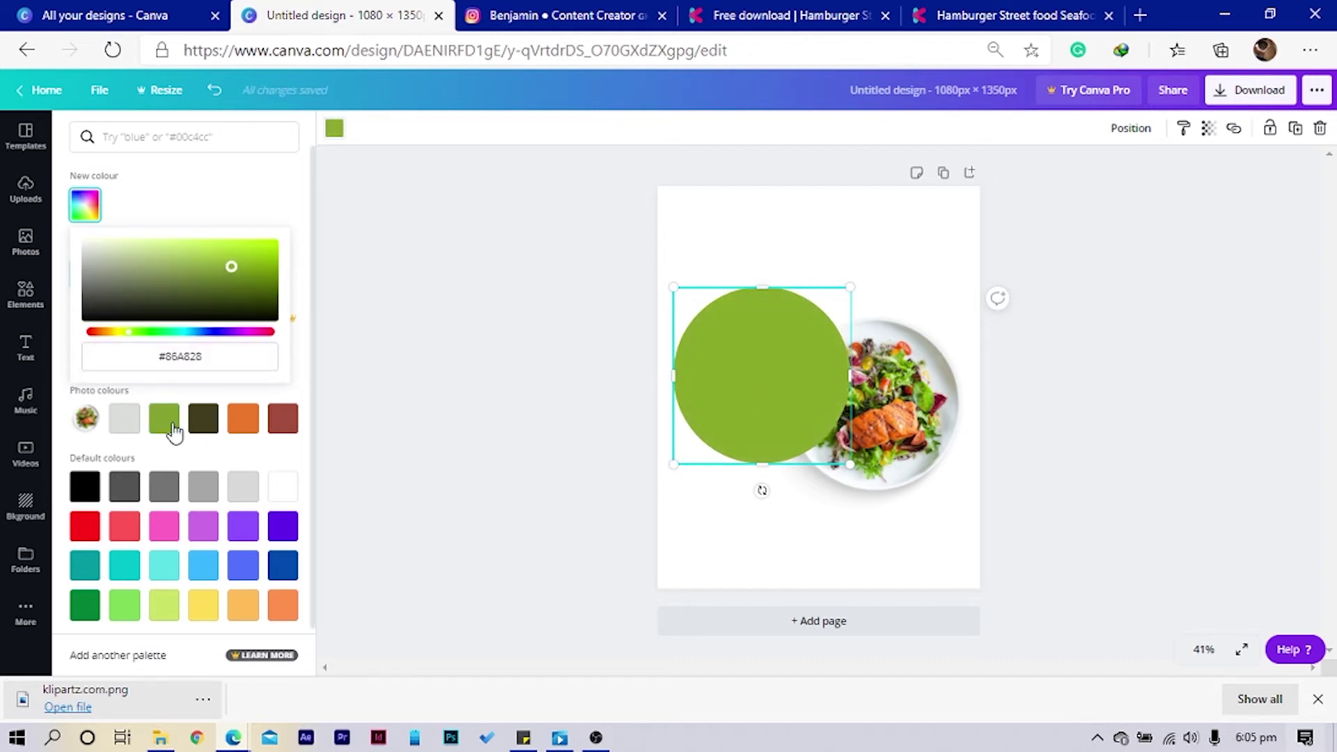
{"action": "left_click", "coordinate": [750, 449]}
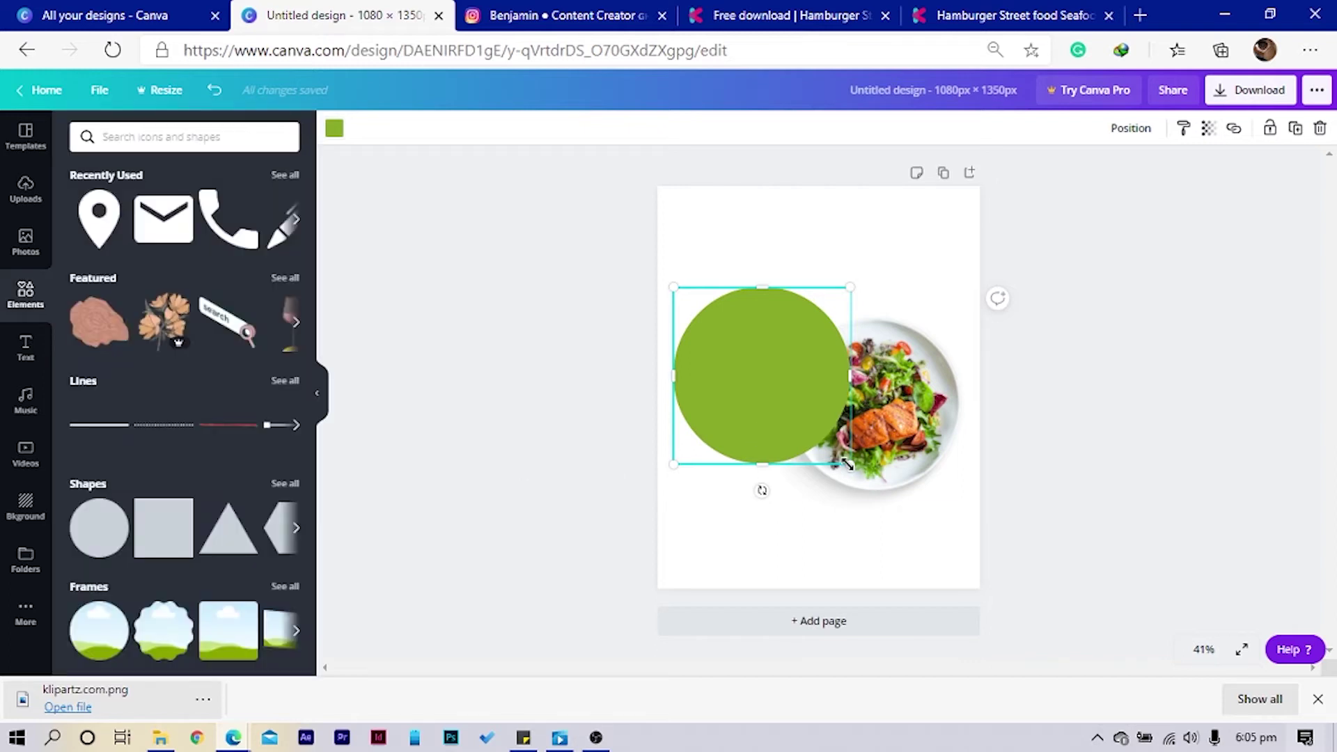
Enlarge the green circle to run off the page's right edge, send it behind the salad plate, and move it further right and down
{"action": "left_click_drag", "start_coordinate": [851, 465], "coordinate": [899, 512]}
{"action": "right_click", "coordinate": [792, 401]}
{"action": "left_click", "coordinate": [848, 534]}
{"action": "left_click_drag", "start_coordinate": [756, 427], "coordinate": [855, 531]}
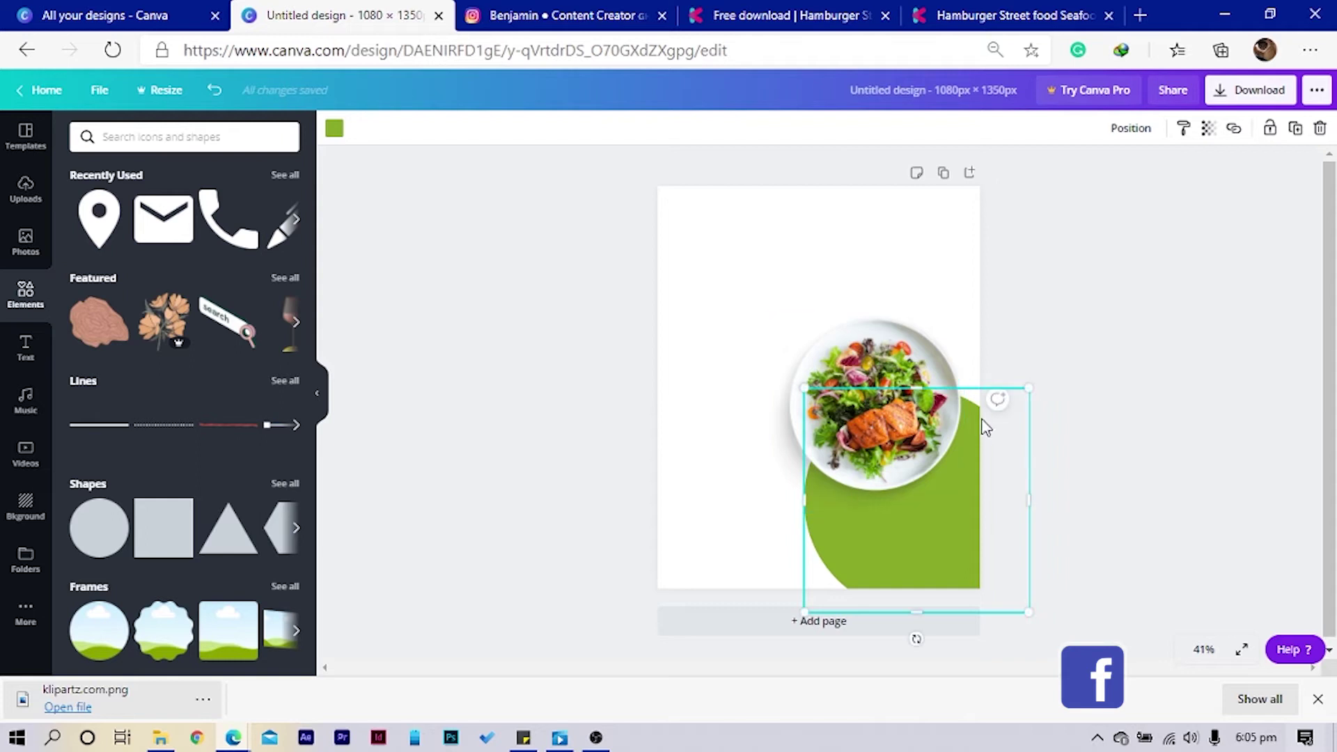
{"action": "left_click_drag", "start_coordinate": [1029, 388], "coordinate": [1311, 145]}
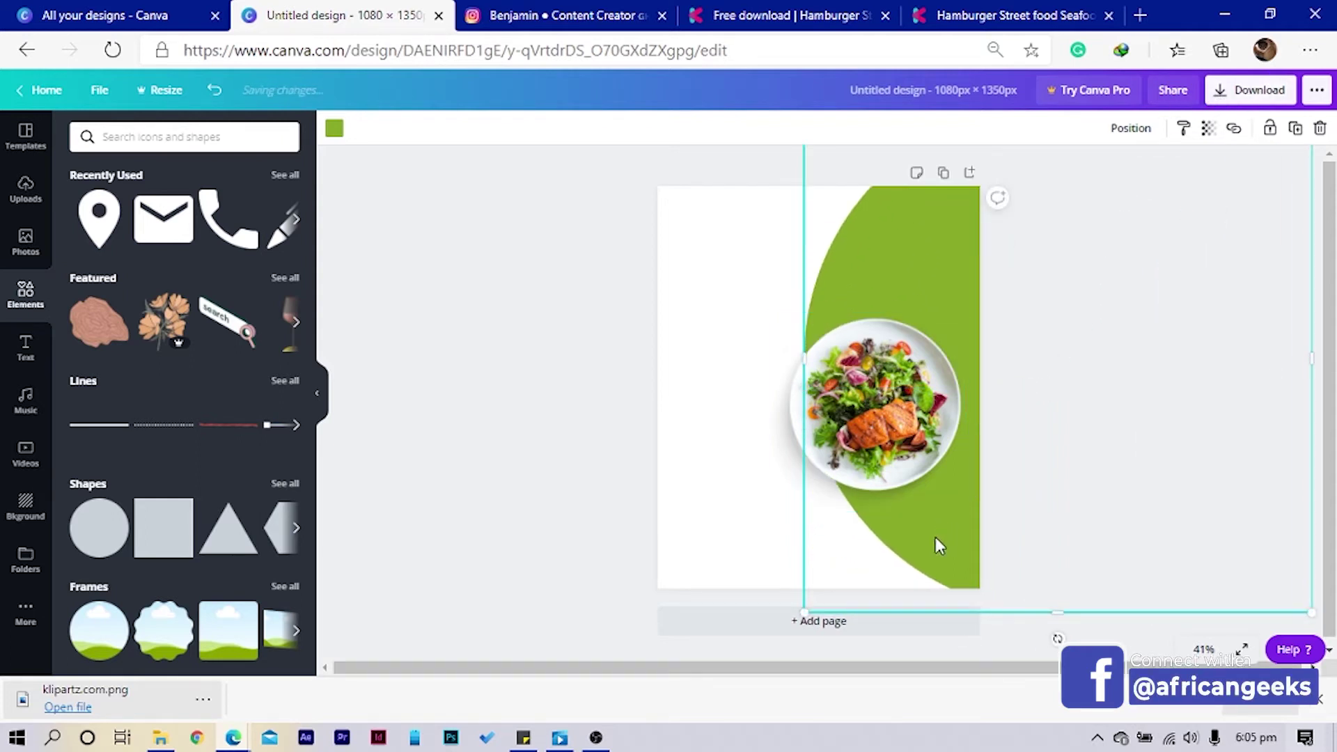
{"action": "left_click_drag", "start_coordinate": [924, 551], "coordinate": [962, 576]}
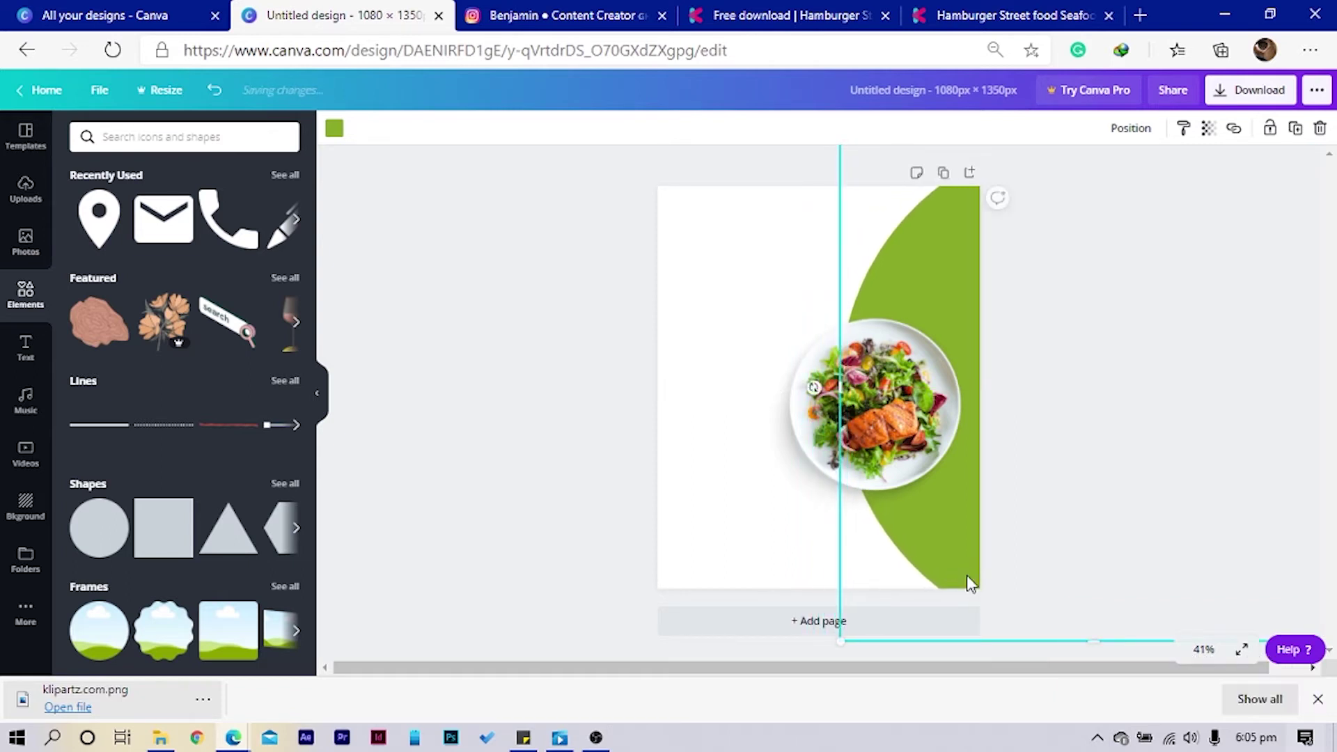
Set the page background to the salad photo's light grey, after trying its green and the custom shades #ECFFB7 and #828D63
{"action": "left_click", "coordinate": [725, 480]}
{"action": "left_click", "coordinate": [334, 134]}
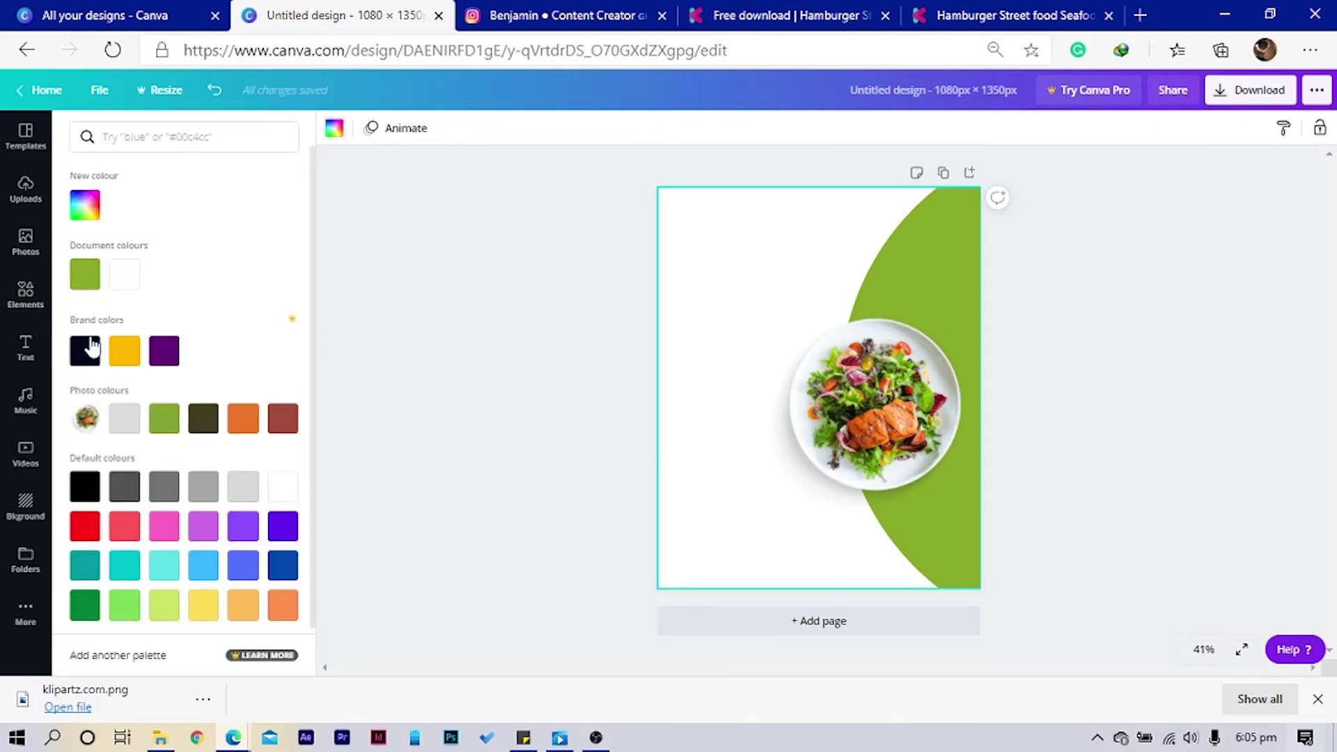
{"action": "left_click", "coordinate": [166, 431]}
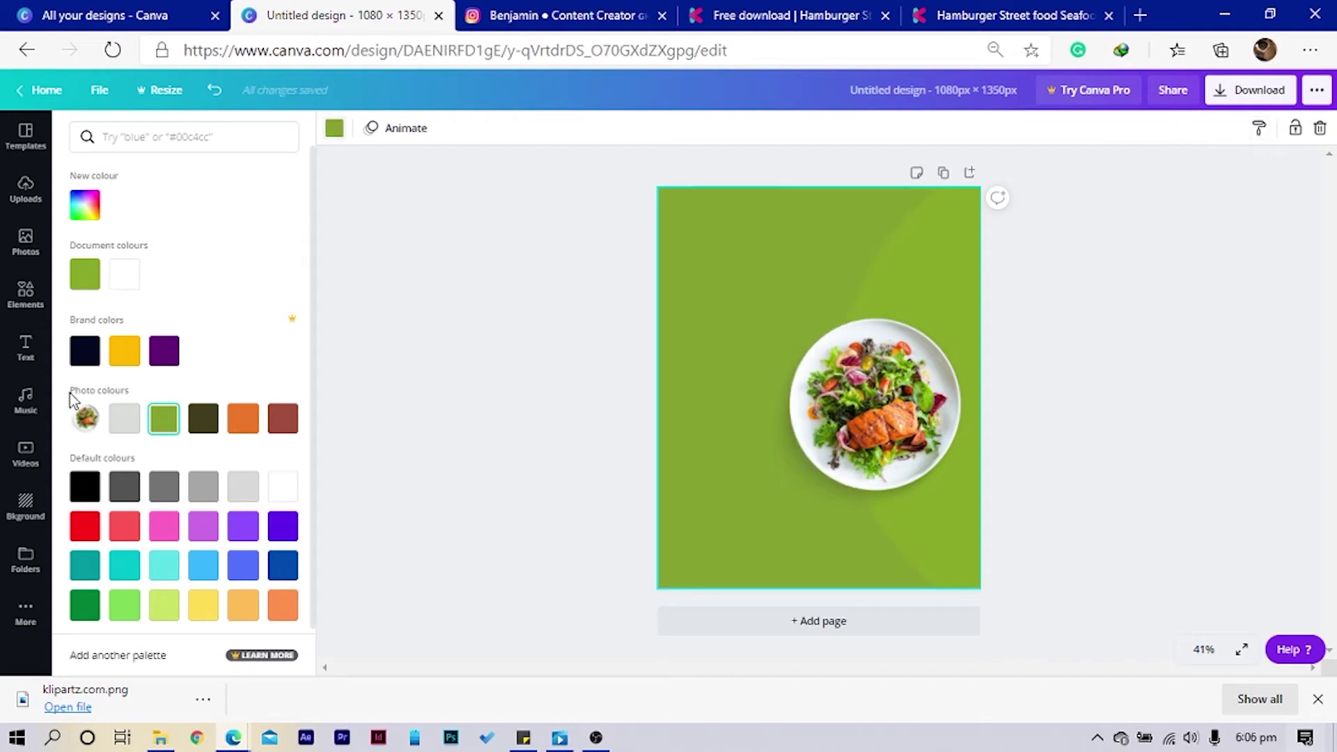
{"action": "left_click", "coordinate": [85, 204]}
{"action": "left_click_drag", "start_coordinate": [218, 269], "coordinate": [145, 225]}
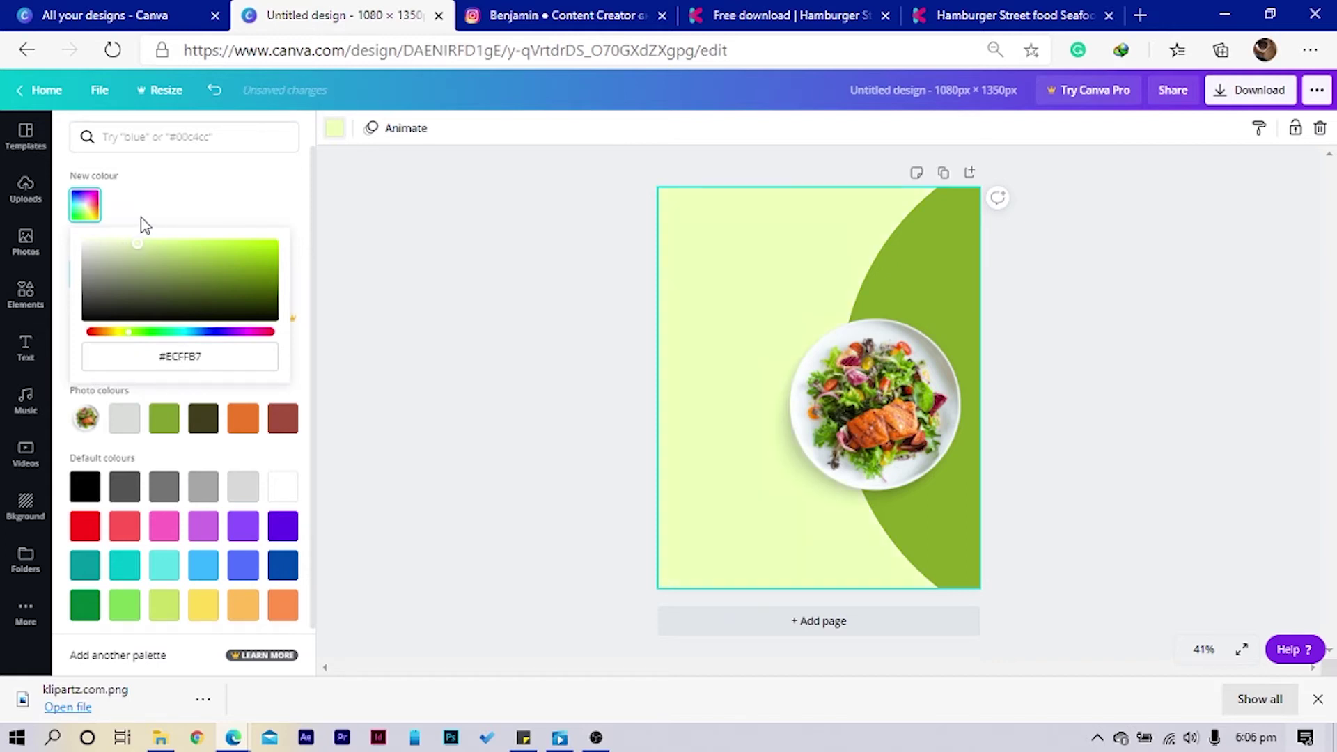
{"action": "left_click", "coordinate": [140, 277]}
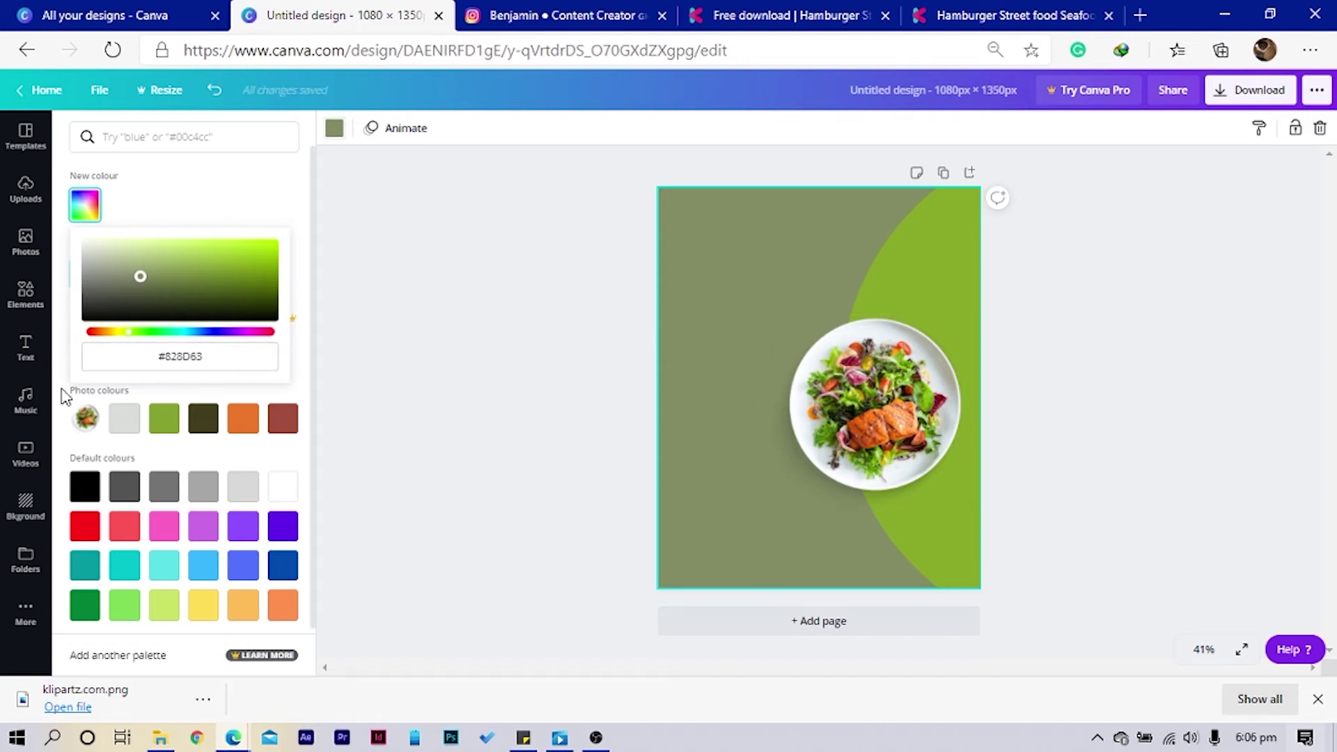
{"action": "left_click", "coordinate": [128, 424]}
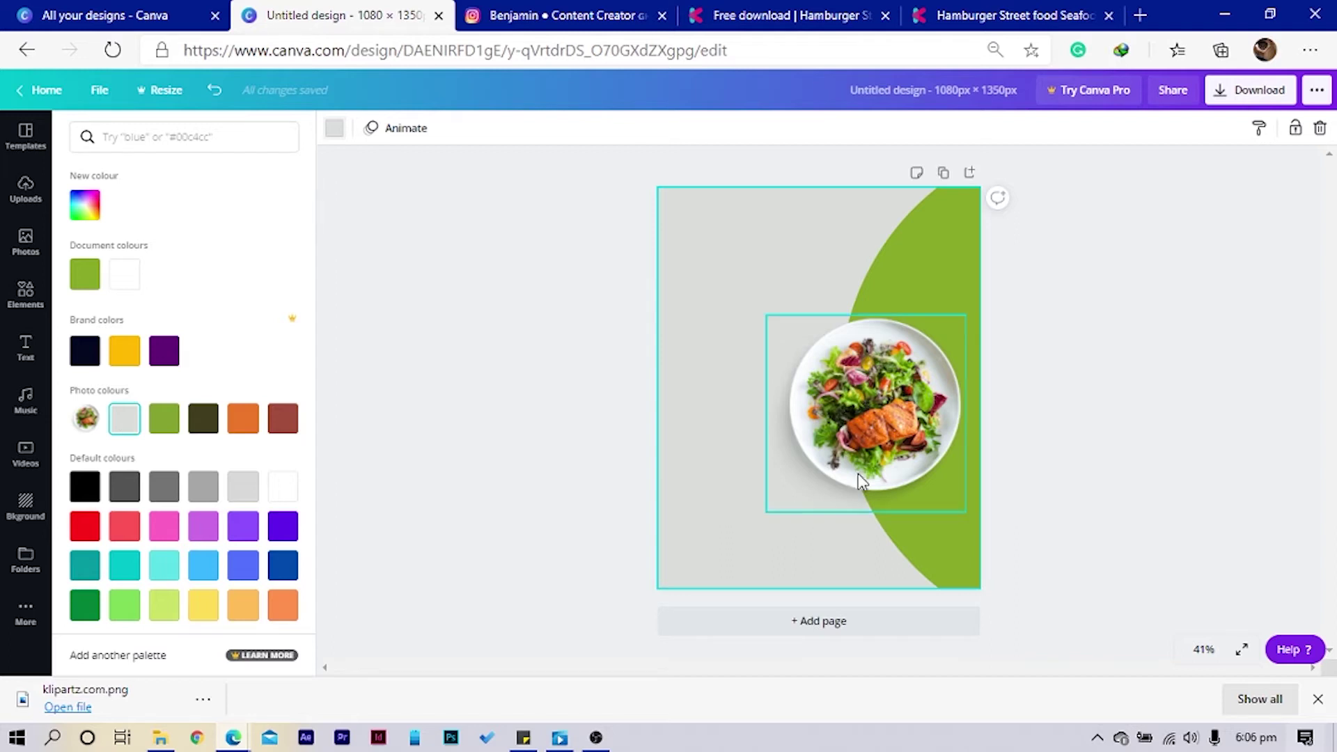
{"action": "left_click", "coordinate": [924, 278]}
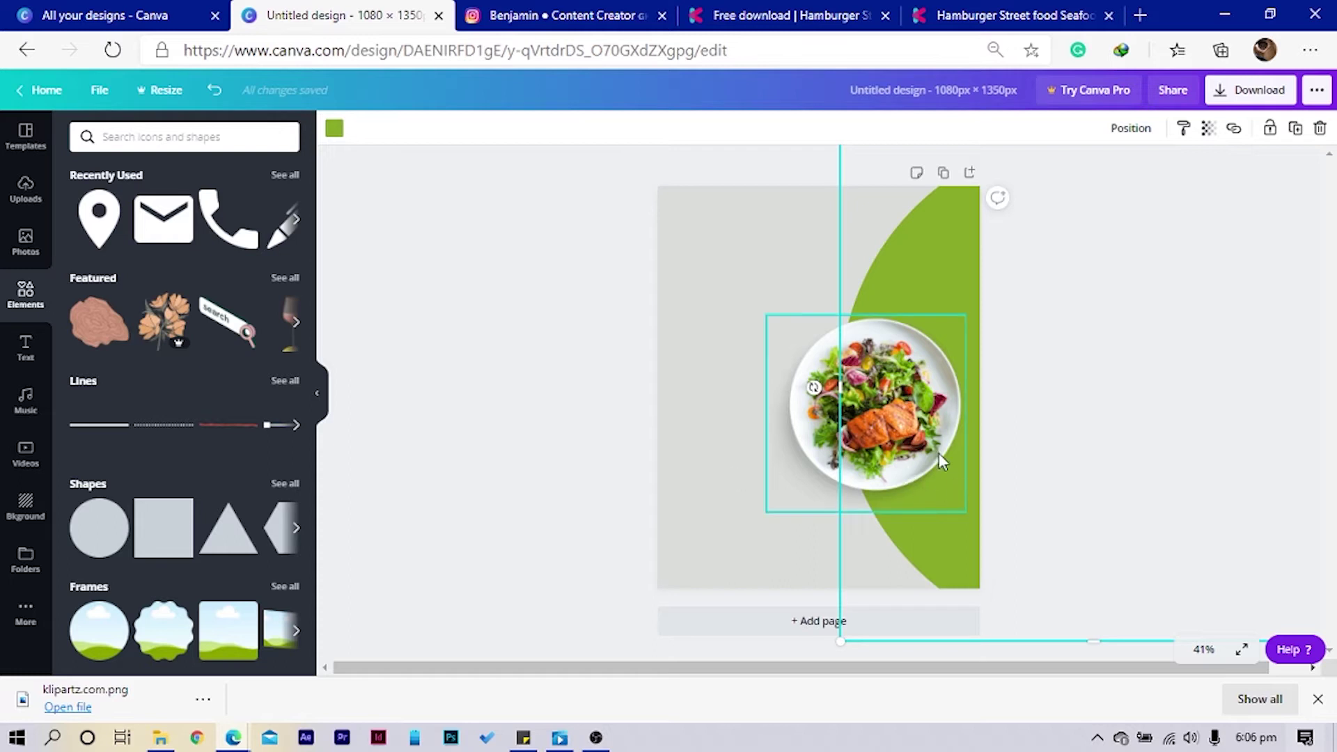
Search the elements for "gradient", add the plain pink-to-purple blob, and place it in the upper-left area of the page
{"action": "left_click", "coordinate": [747, 370]}
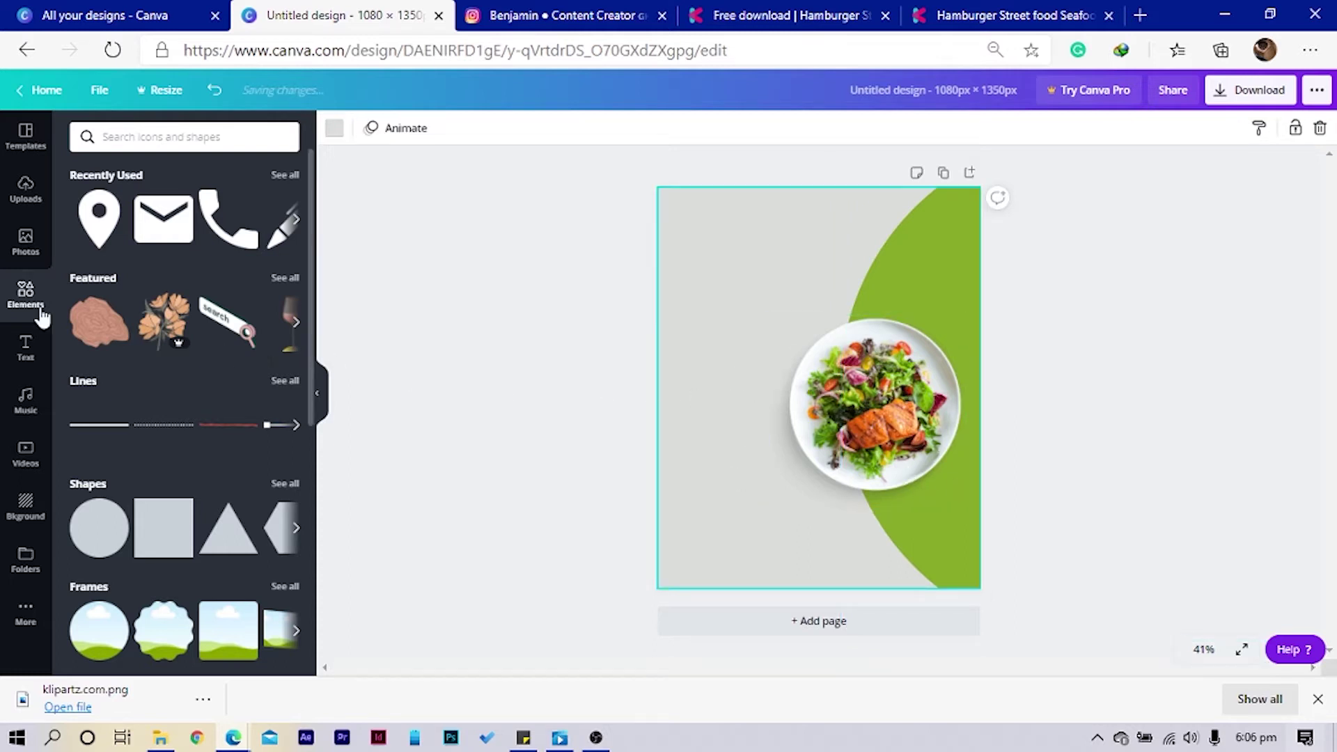
{"action": "left_click", "coordinate": [158, 136]}
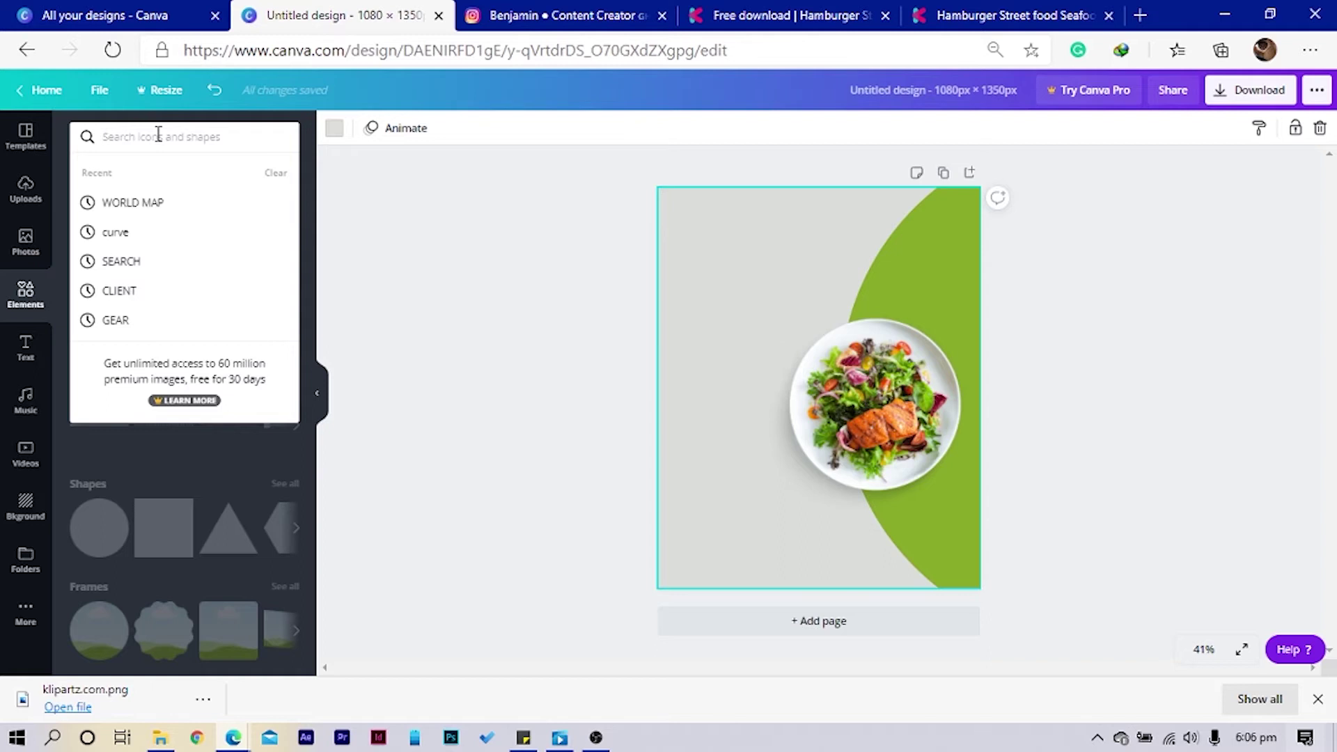
{"action": "type", "text": "gradient"}
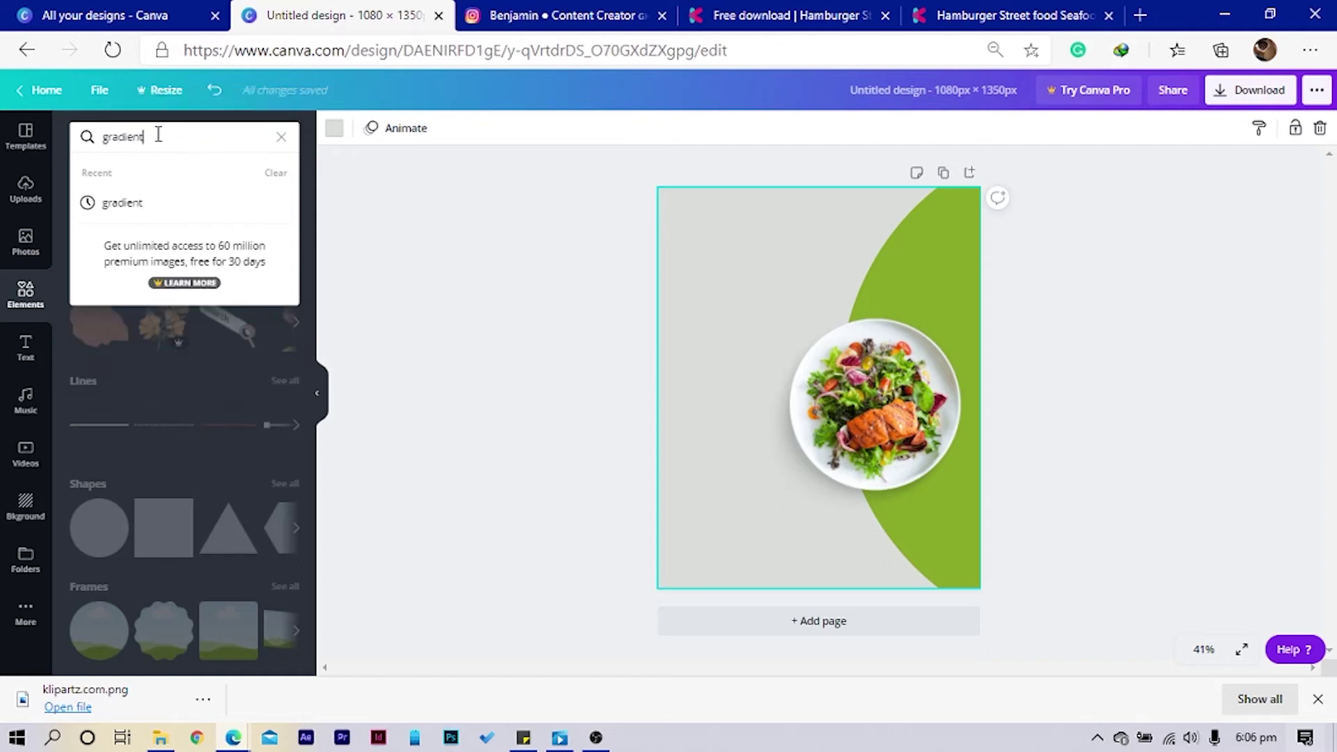
{"action": "key", "text": "Return"}
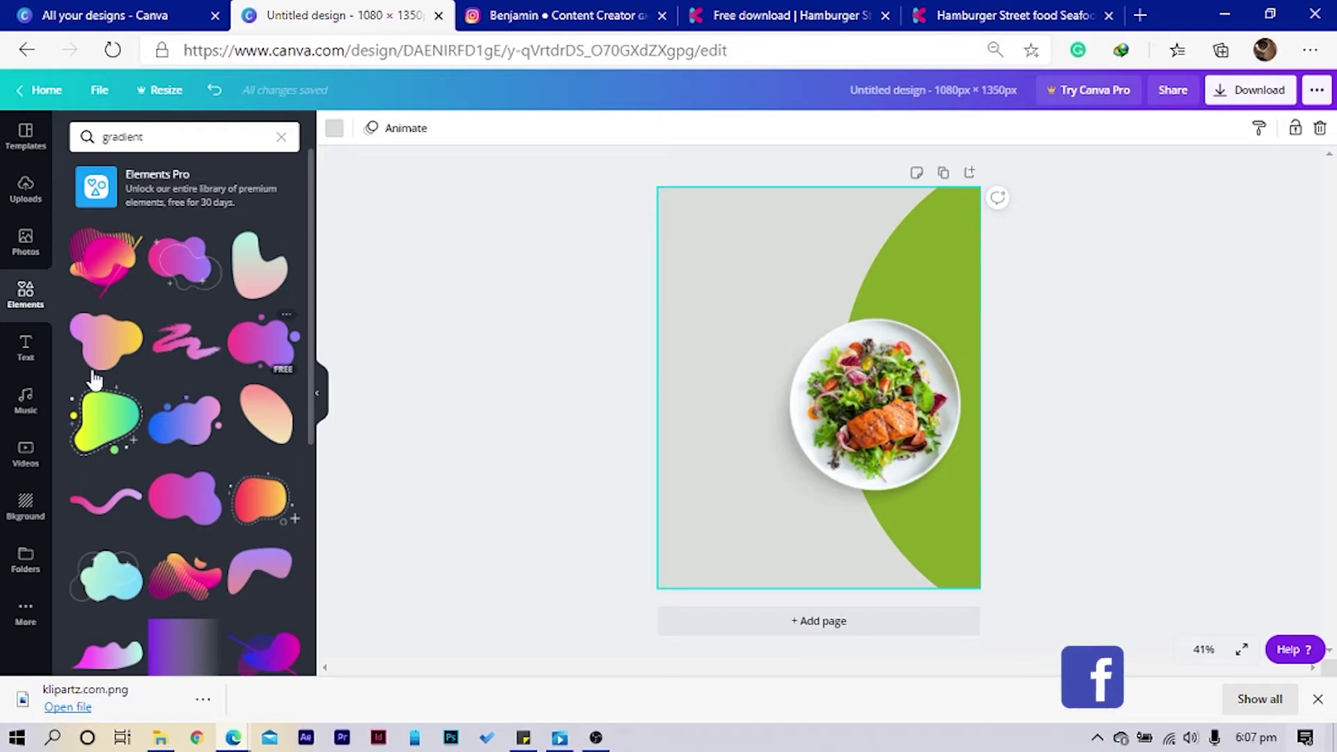
{"action": "left_click", "coordinate": [184, 494]}
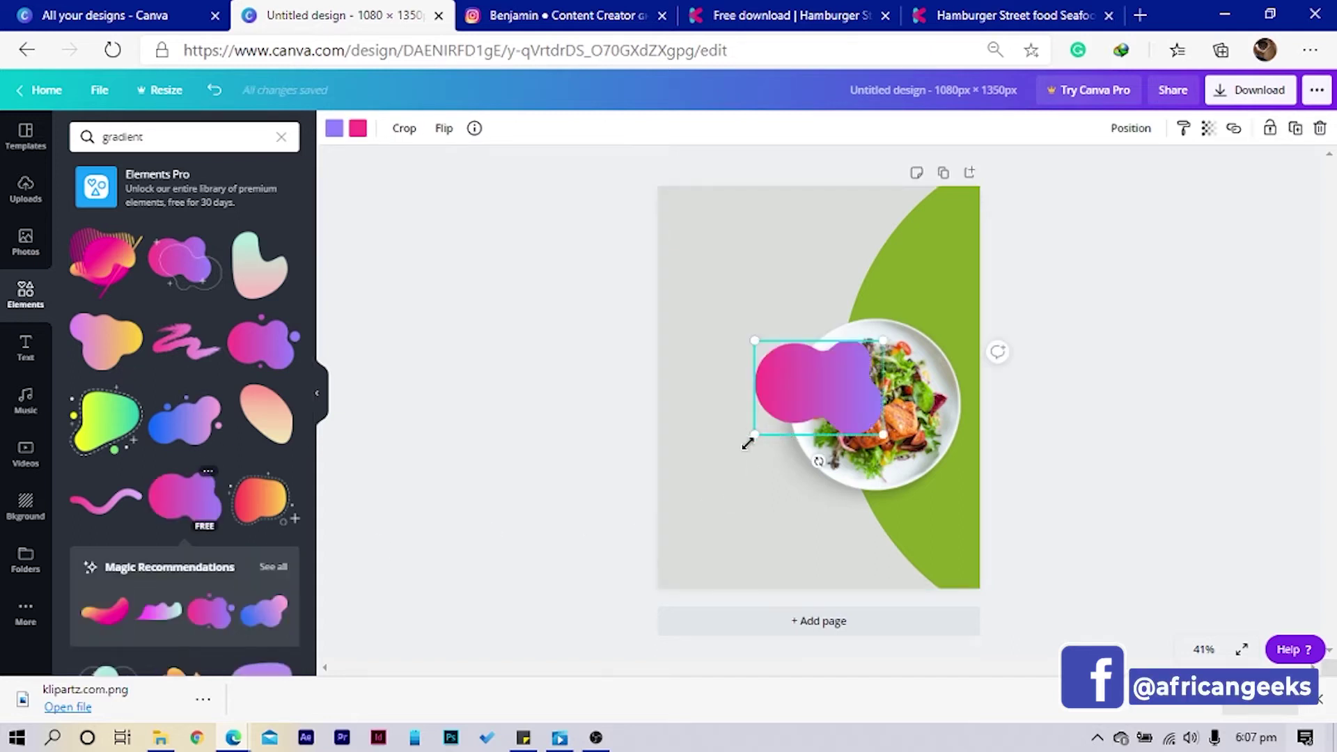
{"action": "left_click_drag", "start_coordinate": [799, 404], "coordinate": [731, 275]}
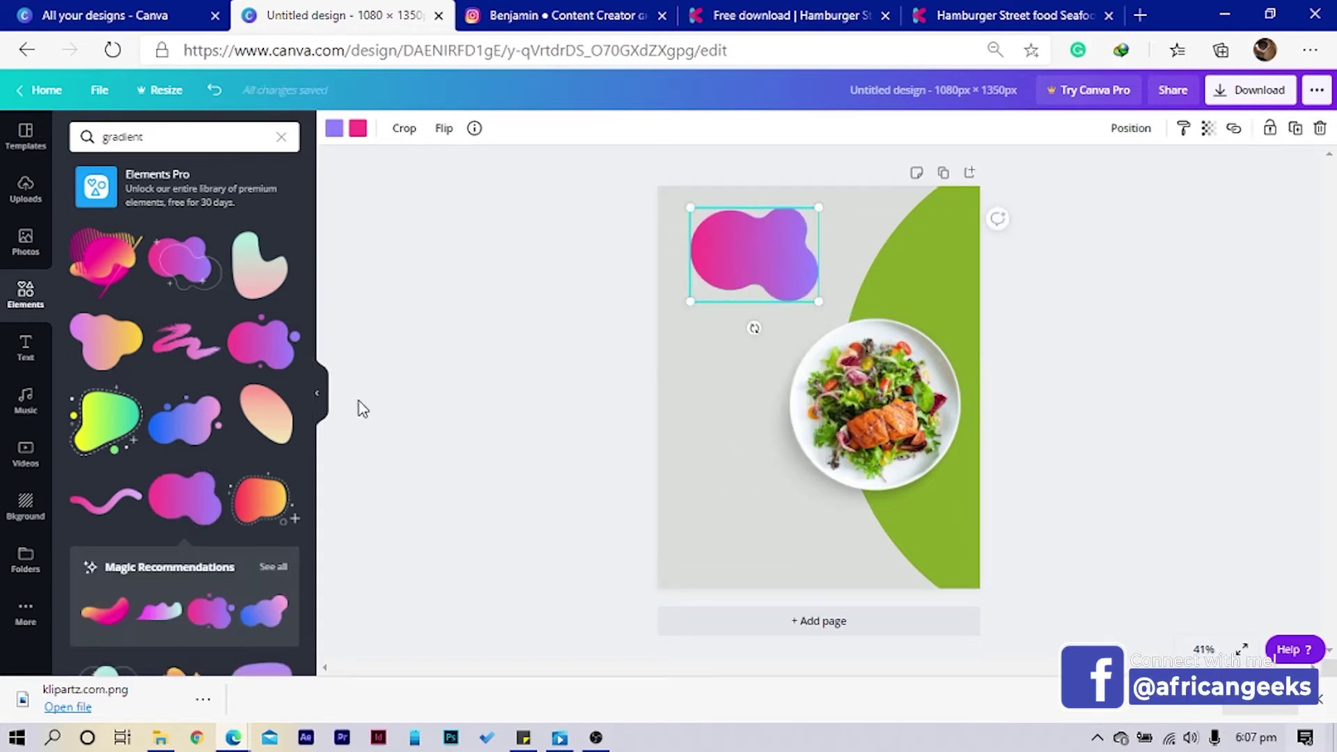
Copy the colour code #86A828 from the green circle
{"action": "left_click", "coordinate": [950, 218]}
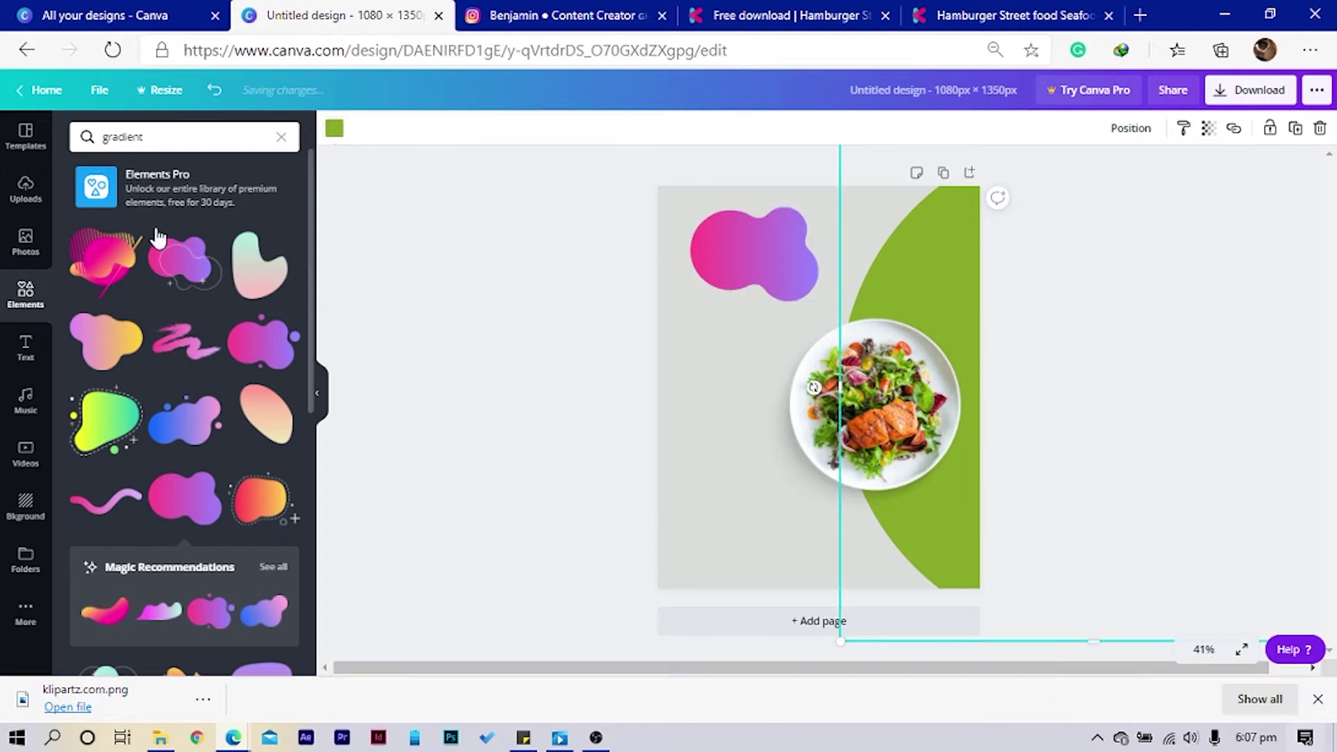
{"action": "left_click", "coordinate": [338, 130]}
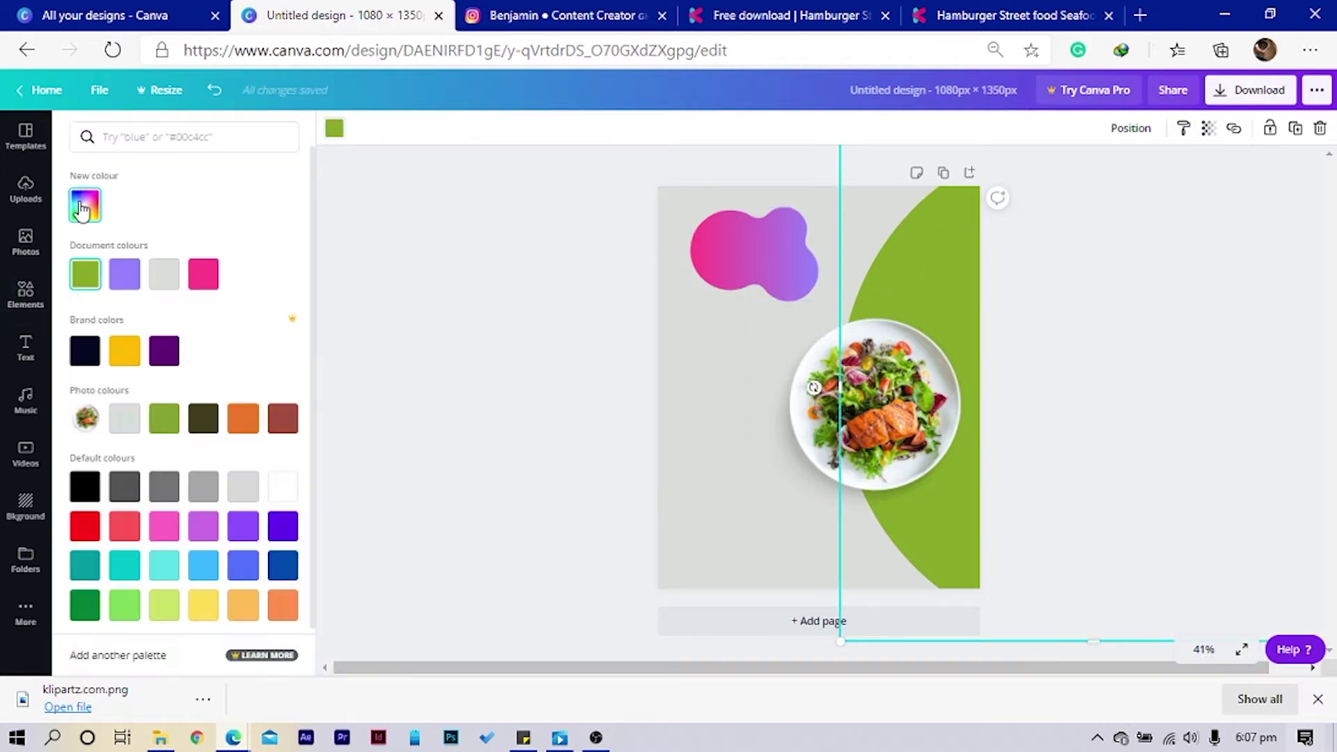
{"action": "left_click", "coordinate": [86, 207]}
{"action": "key", "text": "ctrl+c"}
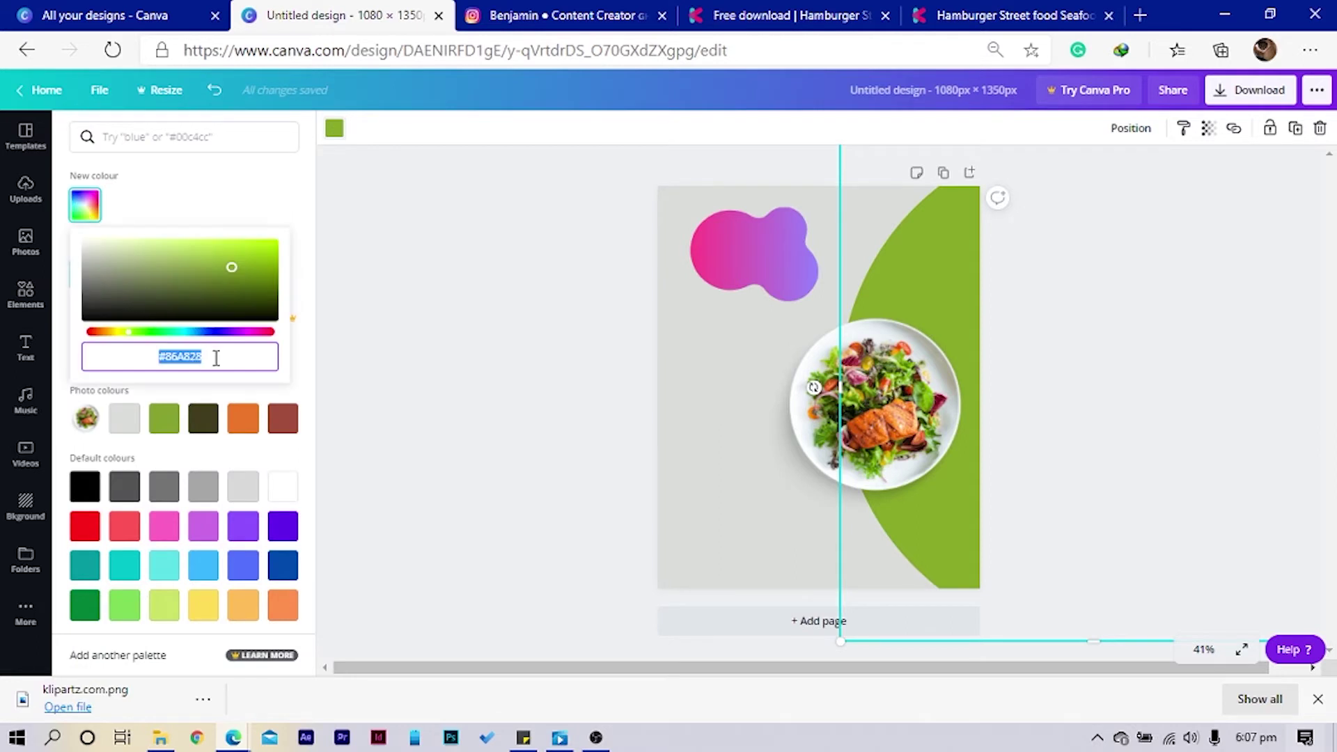
Replace both the purple and the pink gradient colours of the blob with #86A828
{"action": "left_click", "coordinate": [750, 252]}
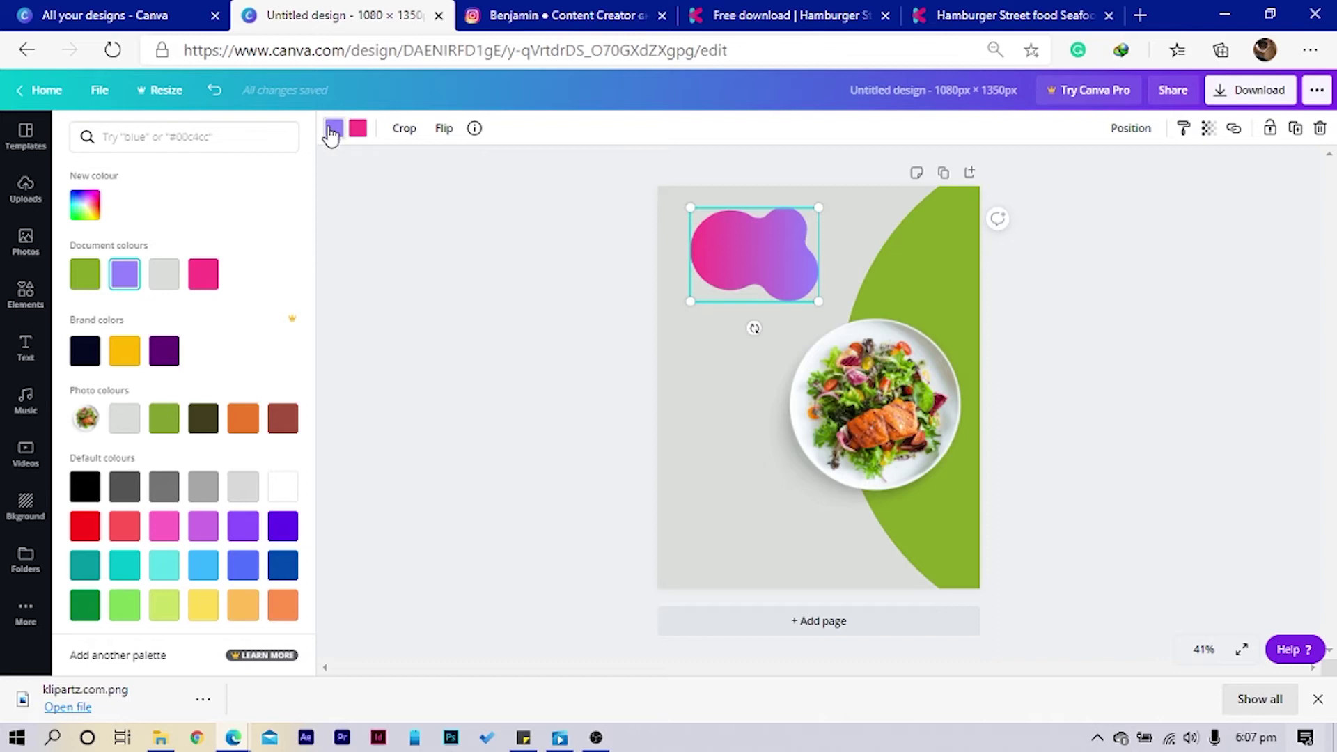
{"action": "left_click", "coordinate": [334, 129]}
{"action": "left_click", "coordinate": [334, 129]}
{"action": "left_click", "coordinate": [82, 211]}
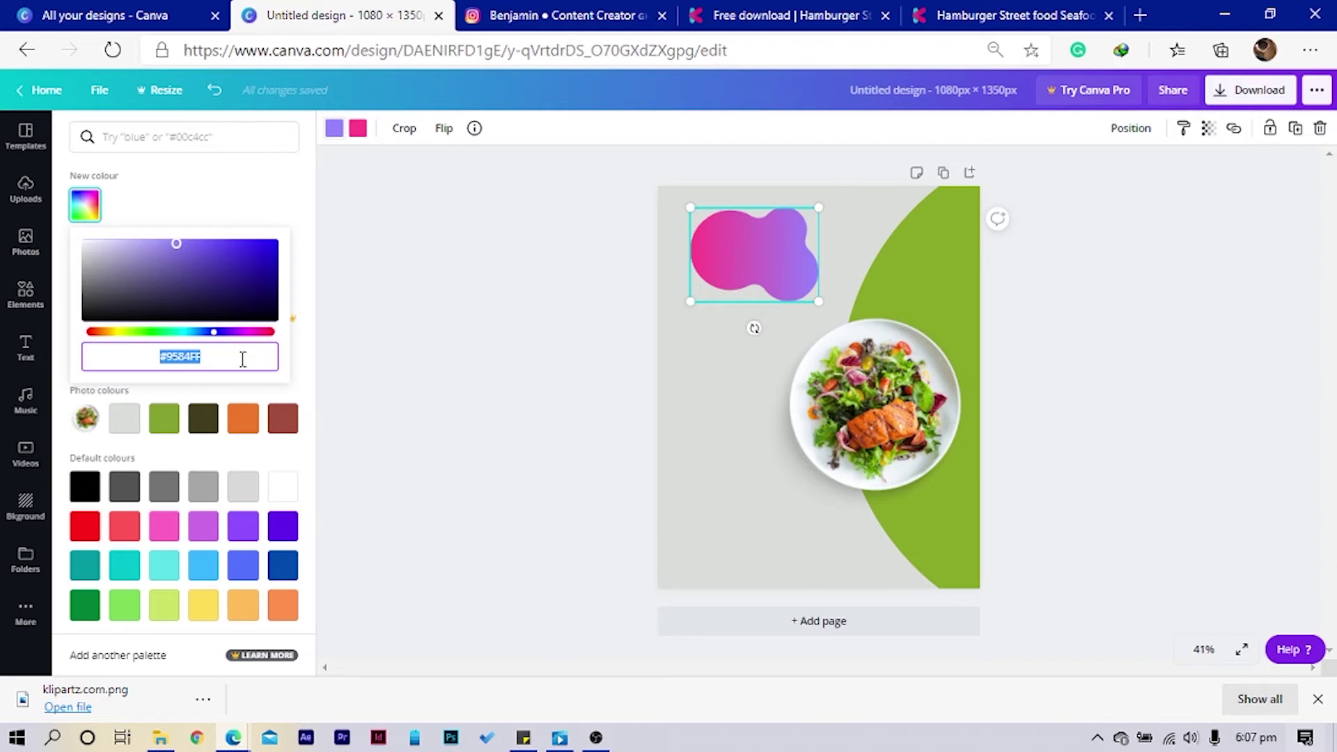
{"action": "key", "text": "ctrl+v"}
{"action": "left_click", "coordinate": [334, 128]}
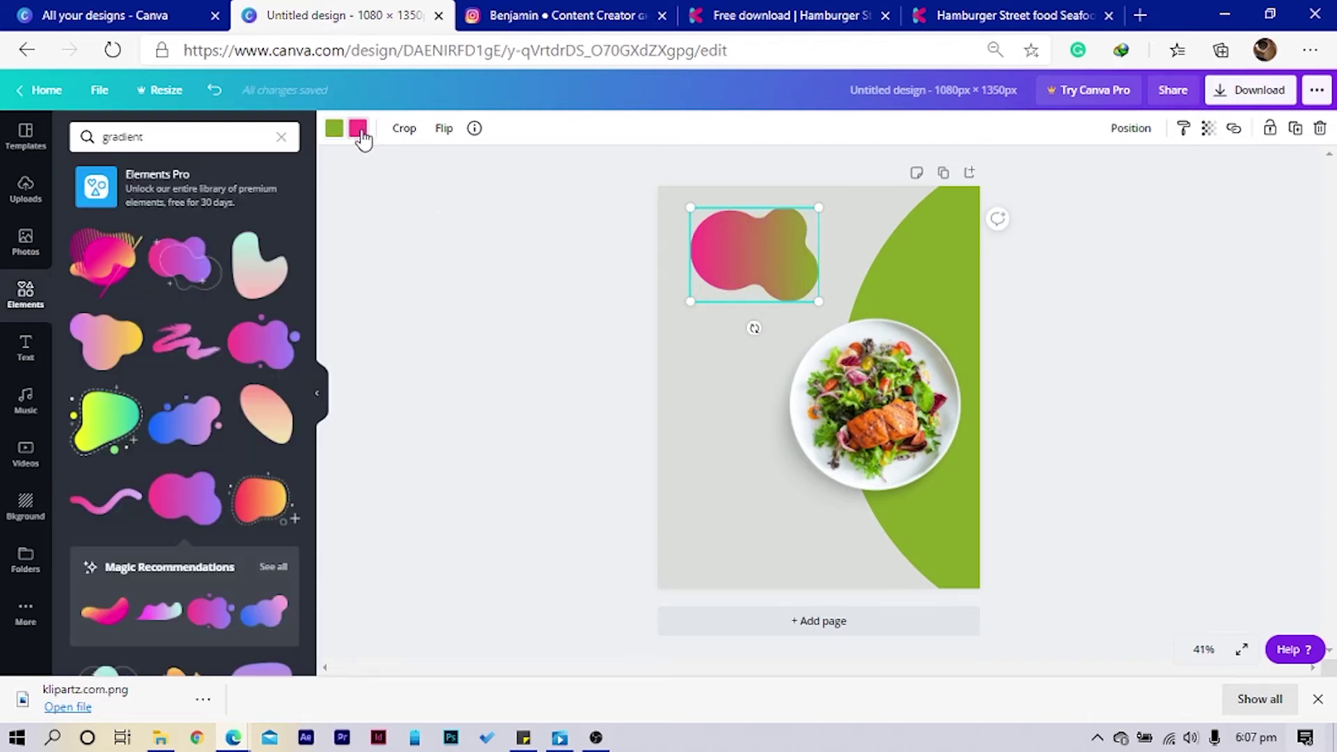
{"action": "left_click", "coordinate": [358, 130]}
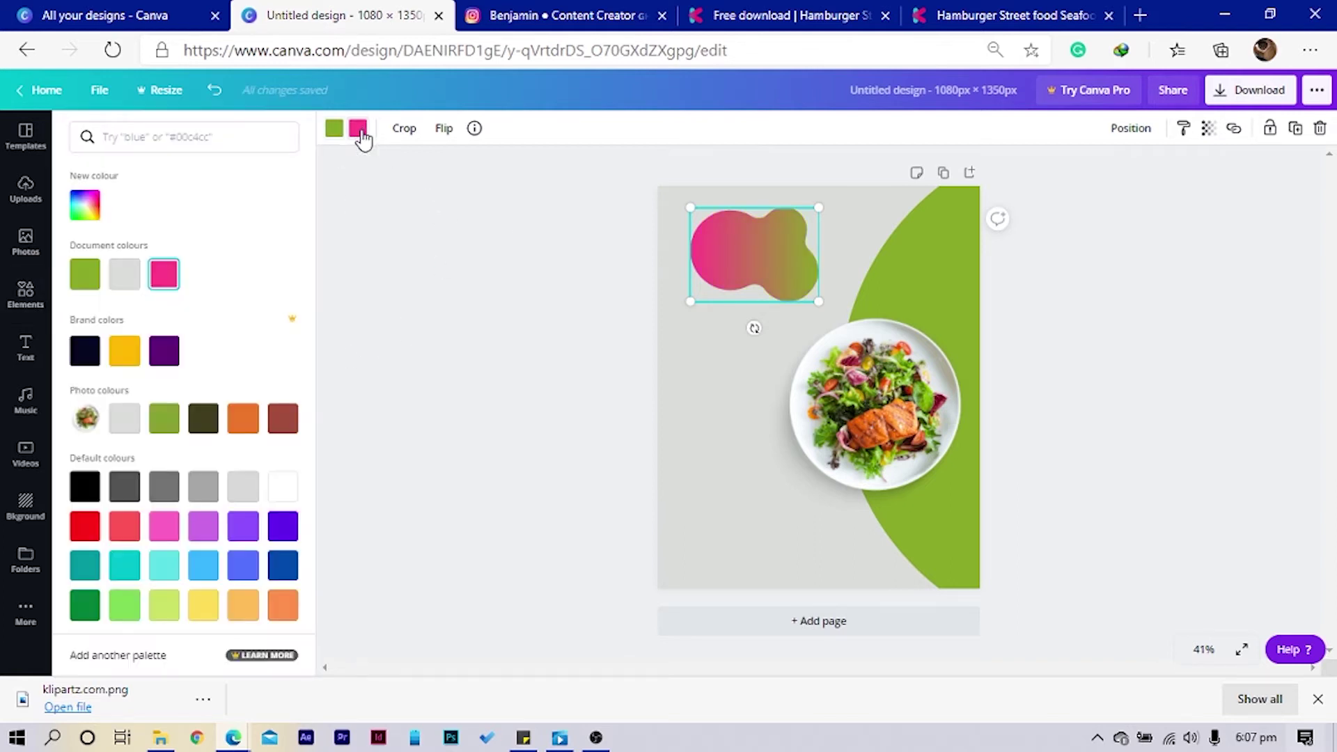
{"action": "left_click", "coordinate": [81, 209]}
{"action": "key", "text": "ctrl+v"}
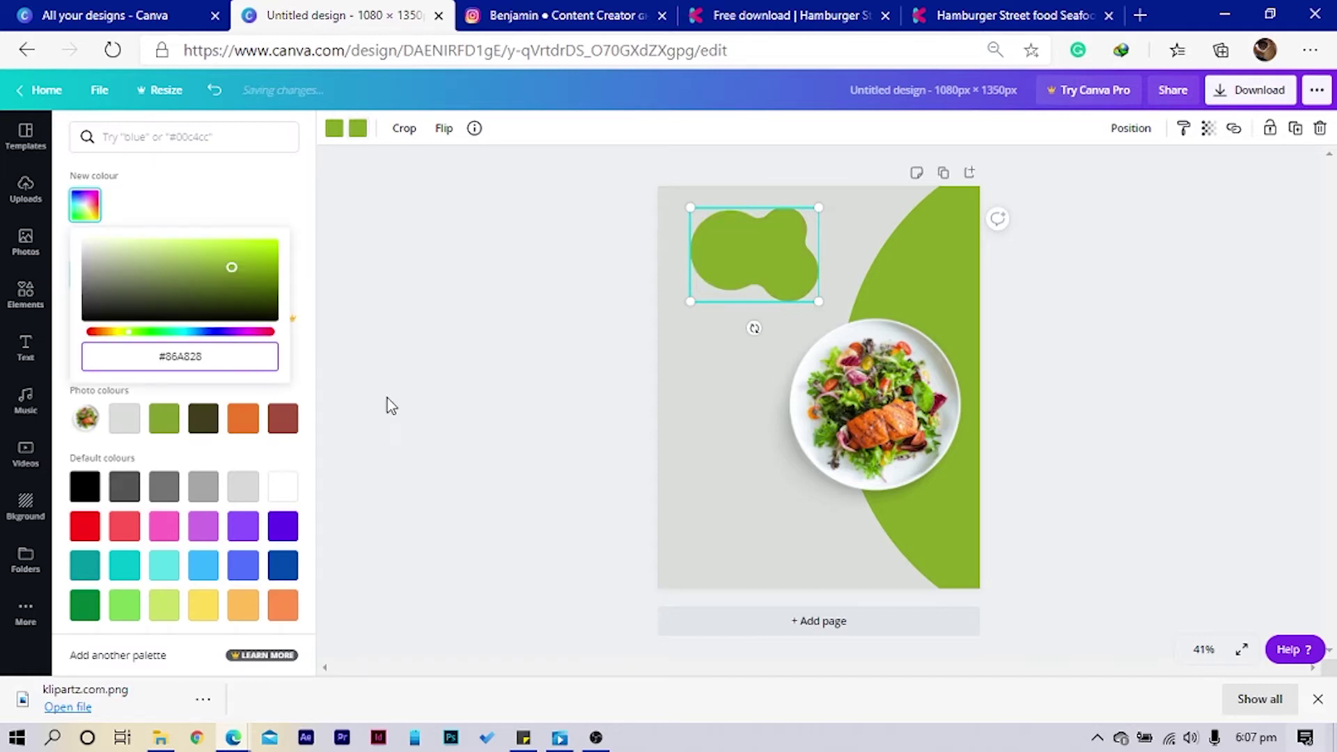
{"action": "left_click", "coordinate": [388, 406]}
Delete the large green circle, and rotate and enlarge the blob so it fills the page's right side with a wavy edge
{"action": "left_click", "coordinate": [938, 262]}
{"action": "key", "text": "Delete"}
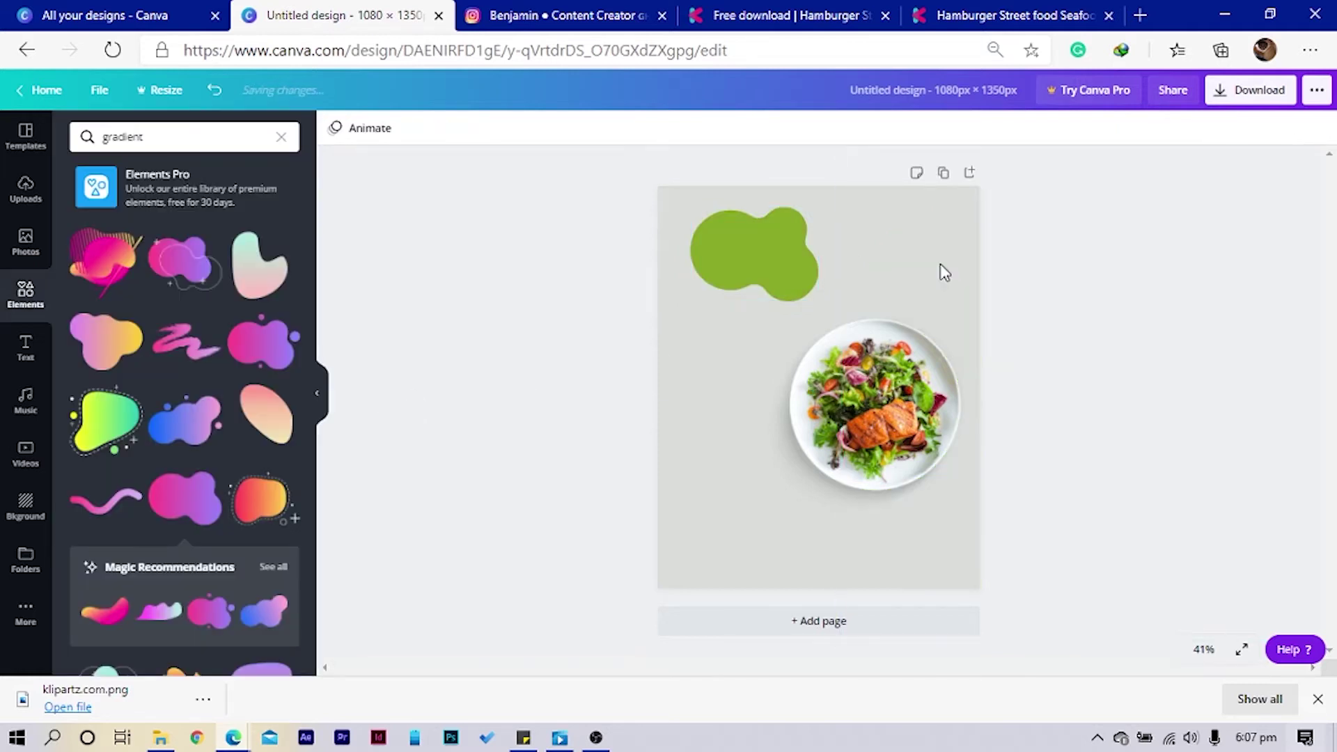
{"action": "left_click", "coordinate": [817, 270]}
{"action": "left_click_drag", "start_coordinate": [701, 350], "coordinate": [621, 287]}
{"action": "left_click_drag", "start_coordinate": [817, 305], "coordinate": [1309, 704]}
{"action": "left_click_drag", "start_coordinate": [886, 412], "coordinate": [888, 330]}
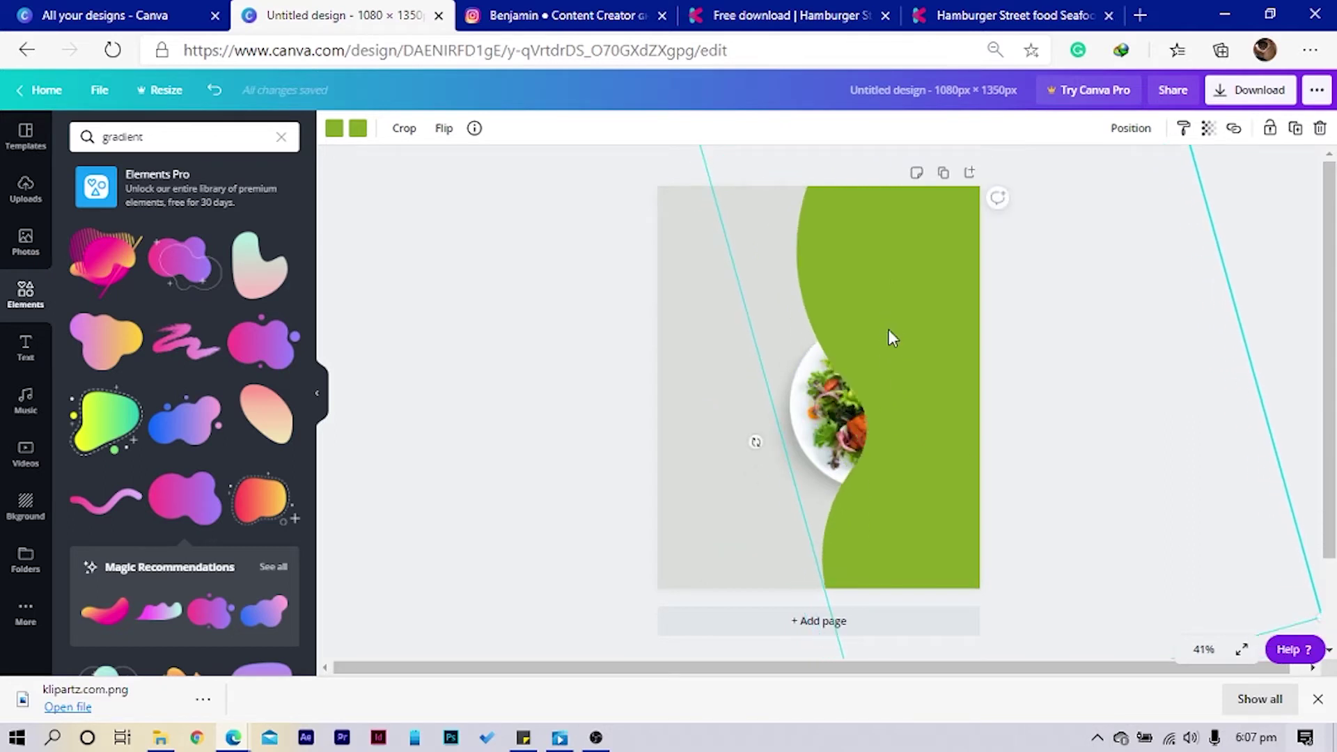
Send the green blob behind the salad plate and shift it right so its wavy edge passes behind the plate
{"action": "right_click", "coordinate": [889, 336]}
{"action": "left_click", "coordinate": [950, 448]}
{"action": "left_click", "coordinate": [598, 384]}
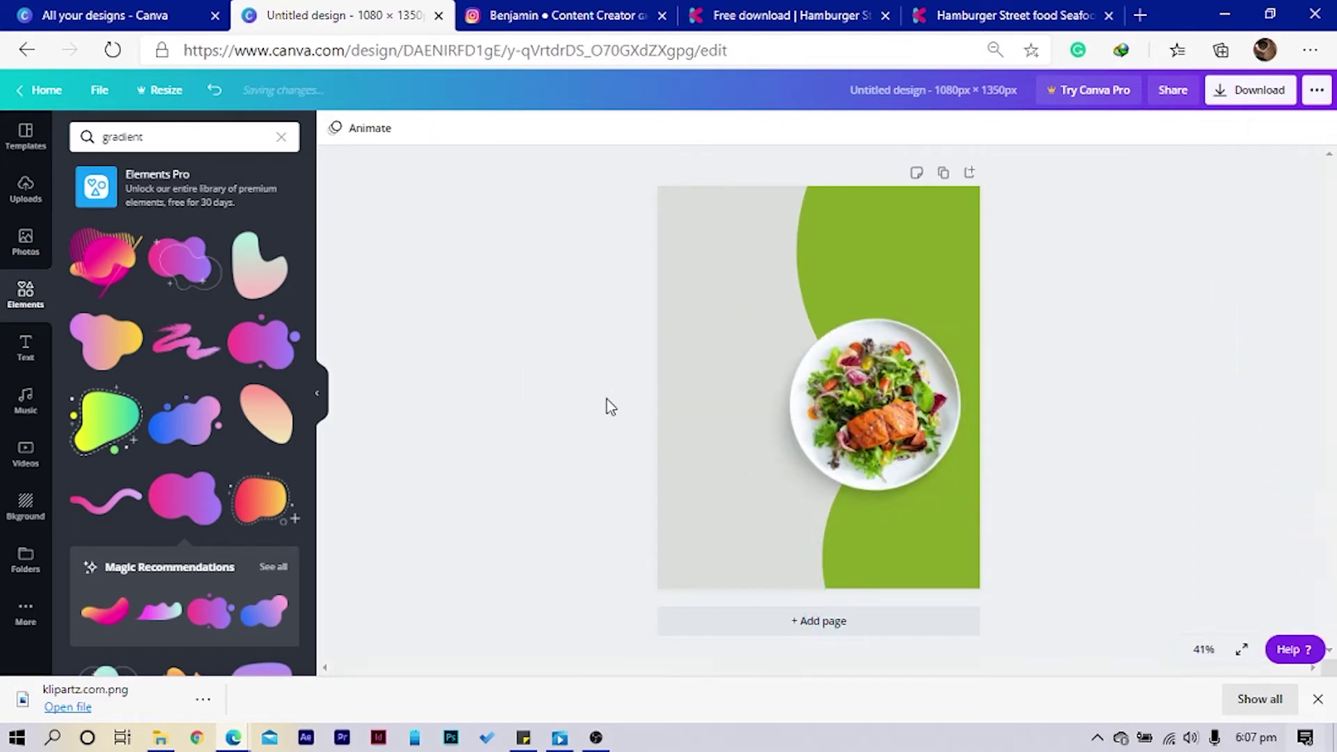
{"action": "left_click_drag", "start_coordinate": [897, 245], "coordinate": [943, 233]}
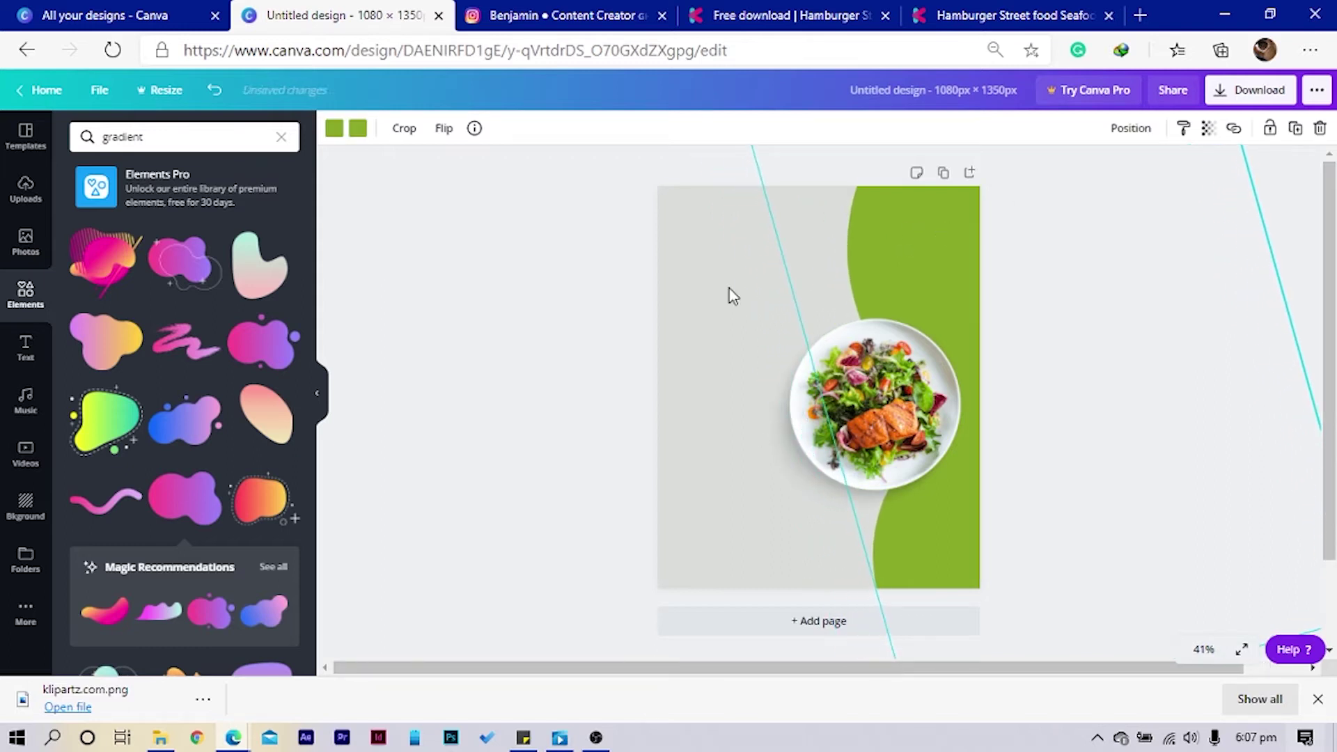
{"action": "left_click", "coordinate": [533, 328]}
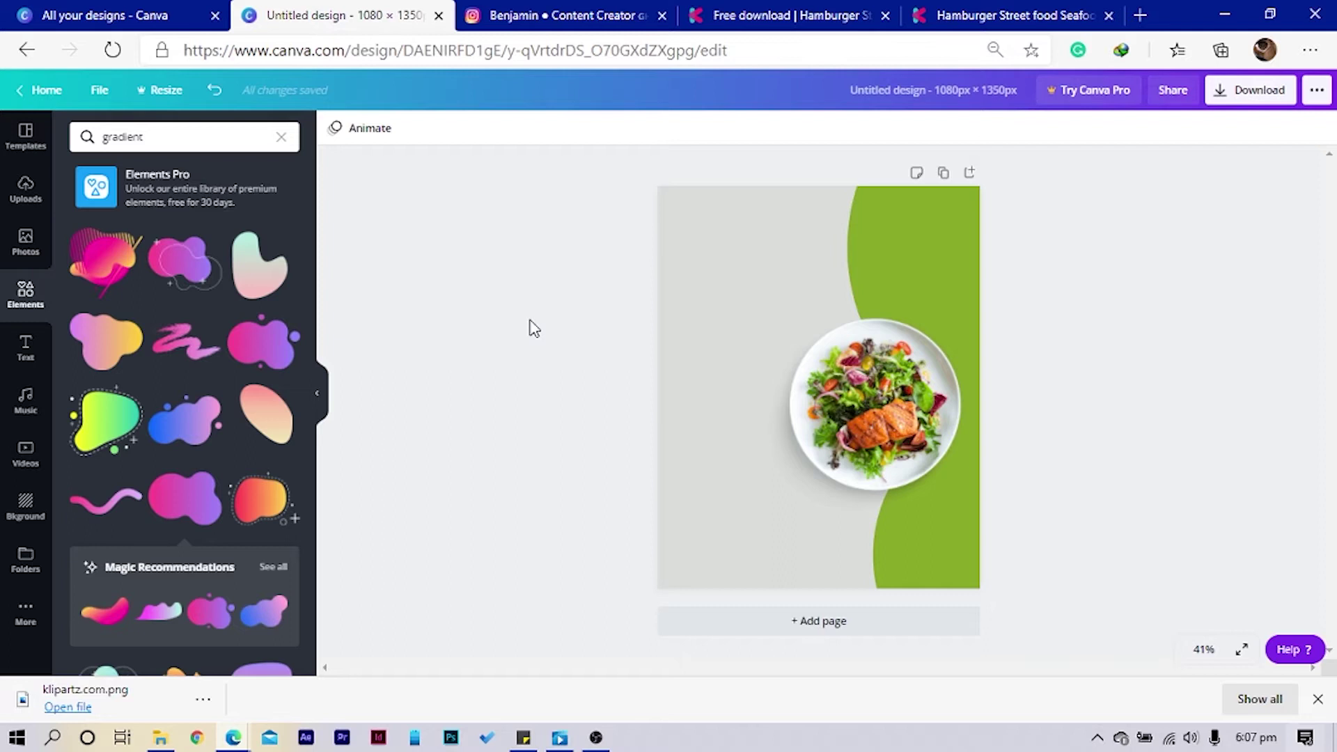
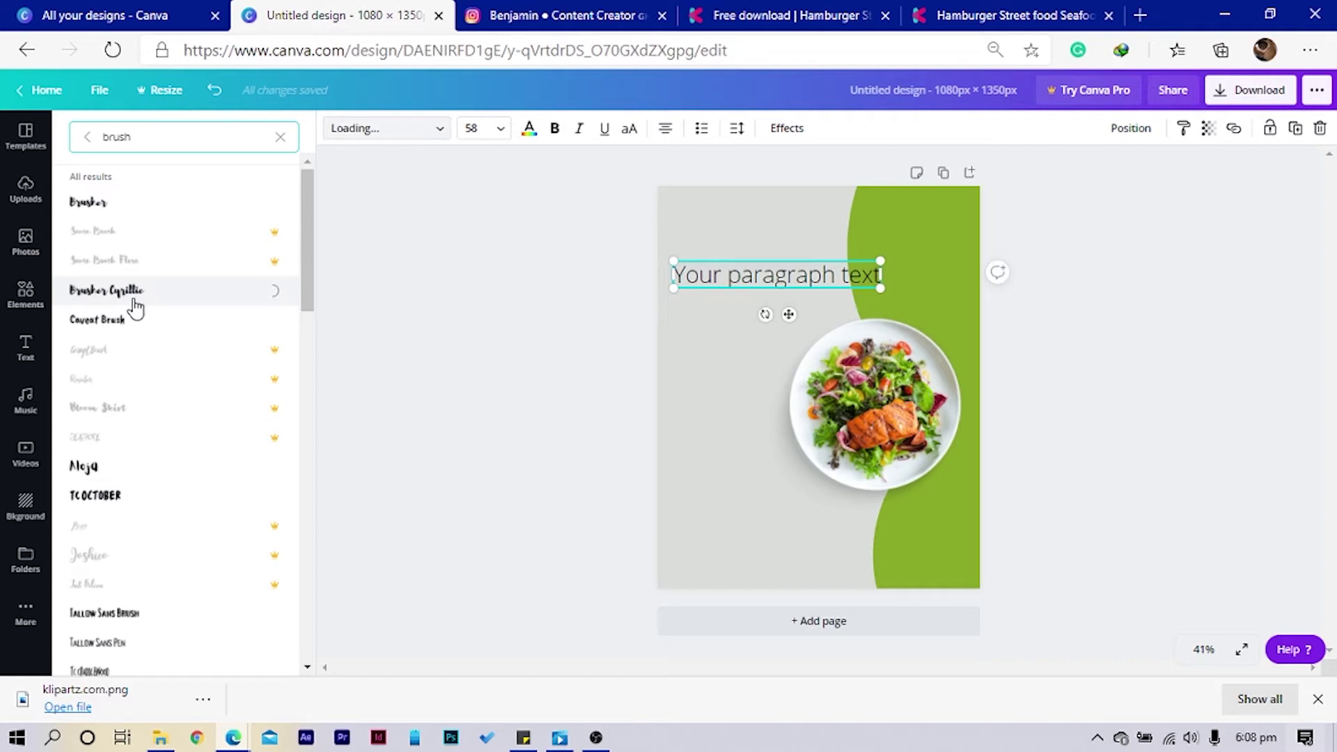
Apply the Brusher font to the paragraph text and replace its wording with "Healthy"
{"action": "left_click", "coordinate": [102, 203]}
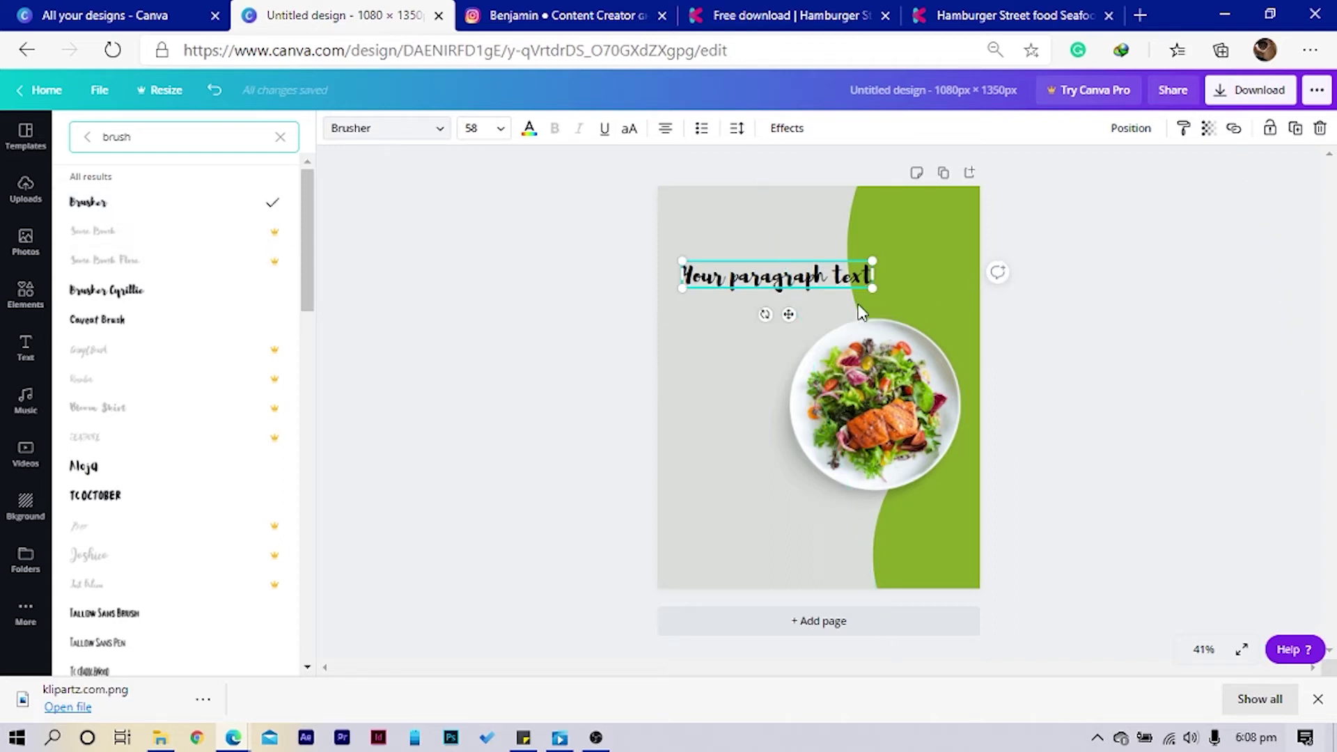
{"action": "left_click", "coordinate": [804, 273]}
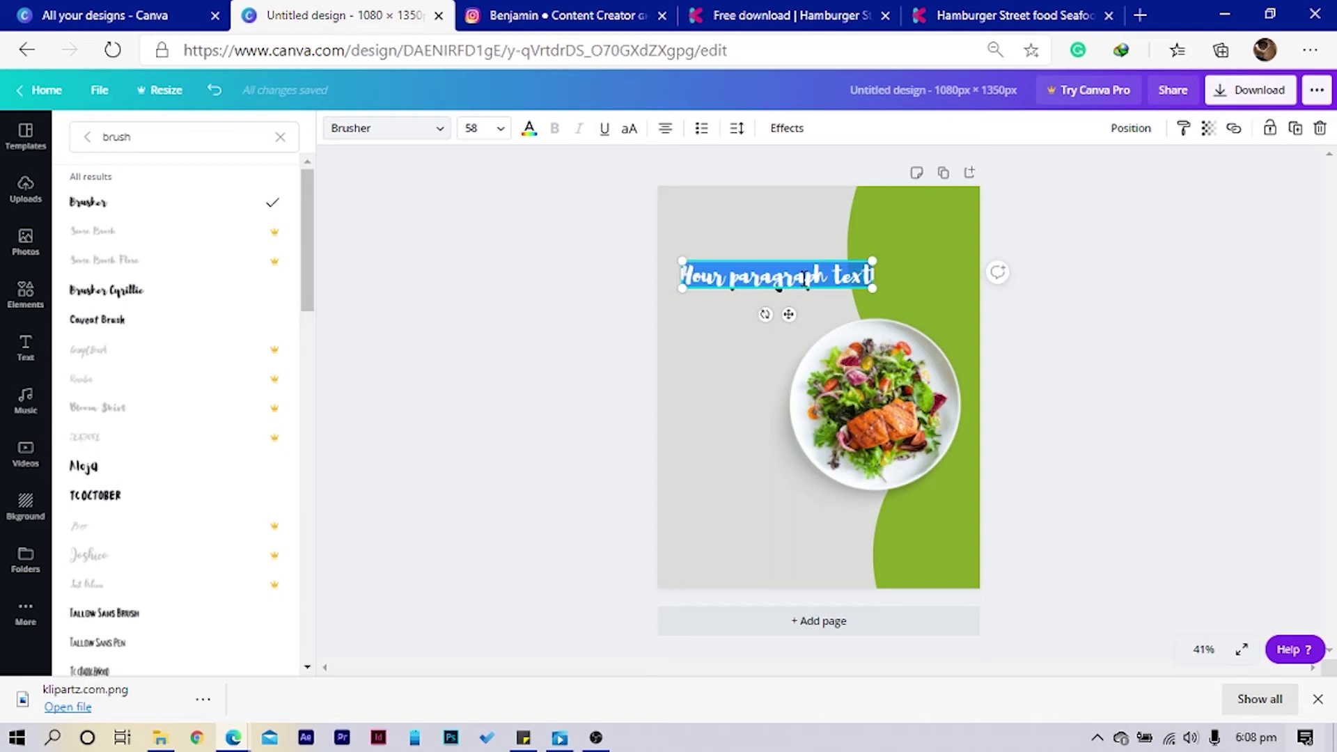
{"action": "type", "text": "He"}
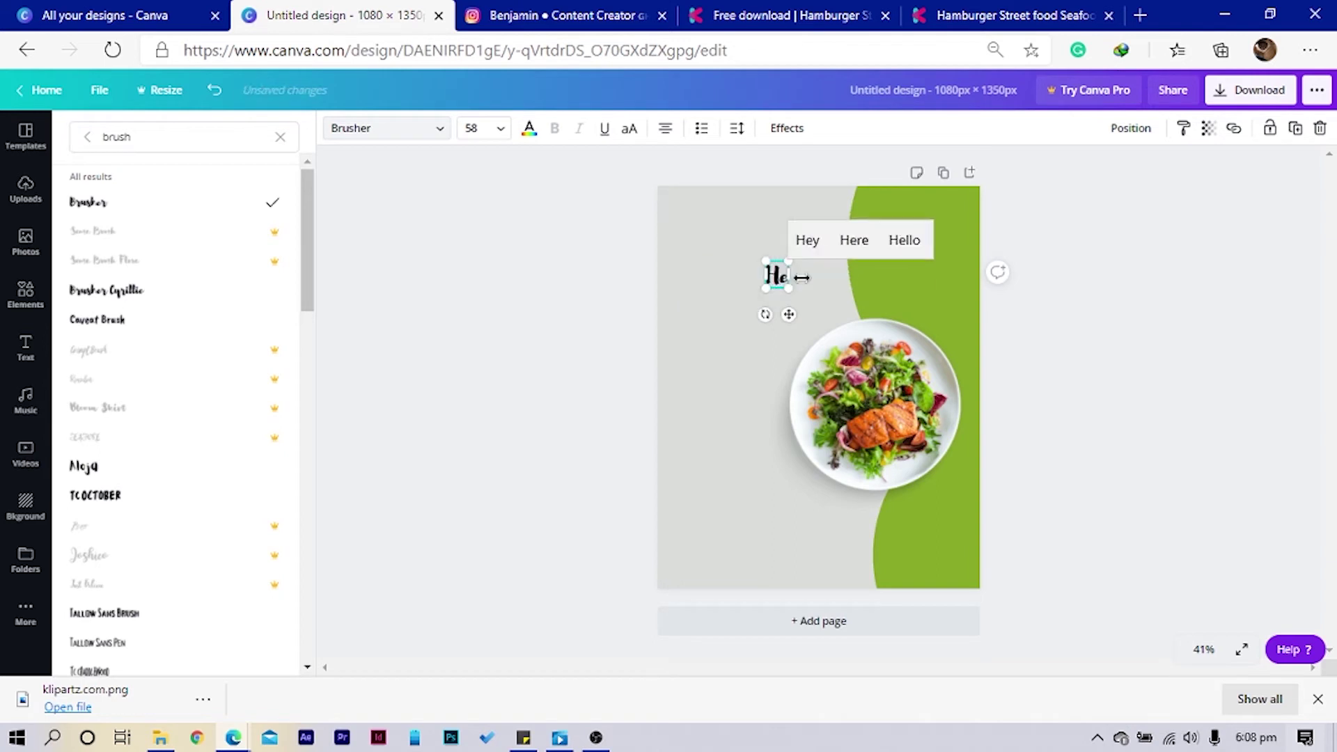
{"action": "type", "text": "althy"}
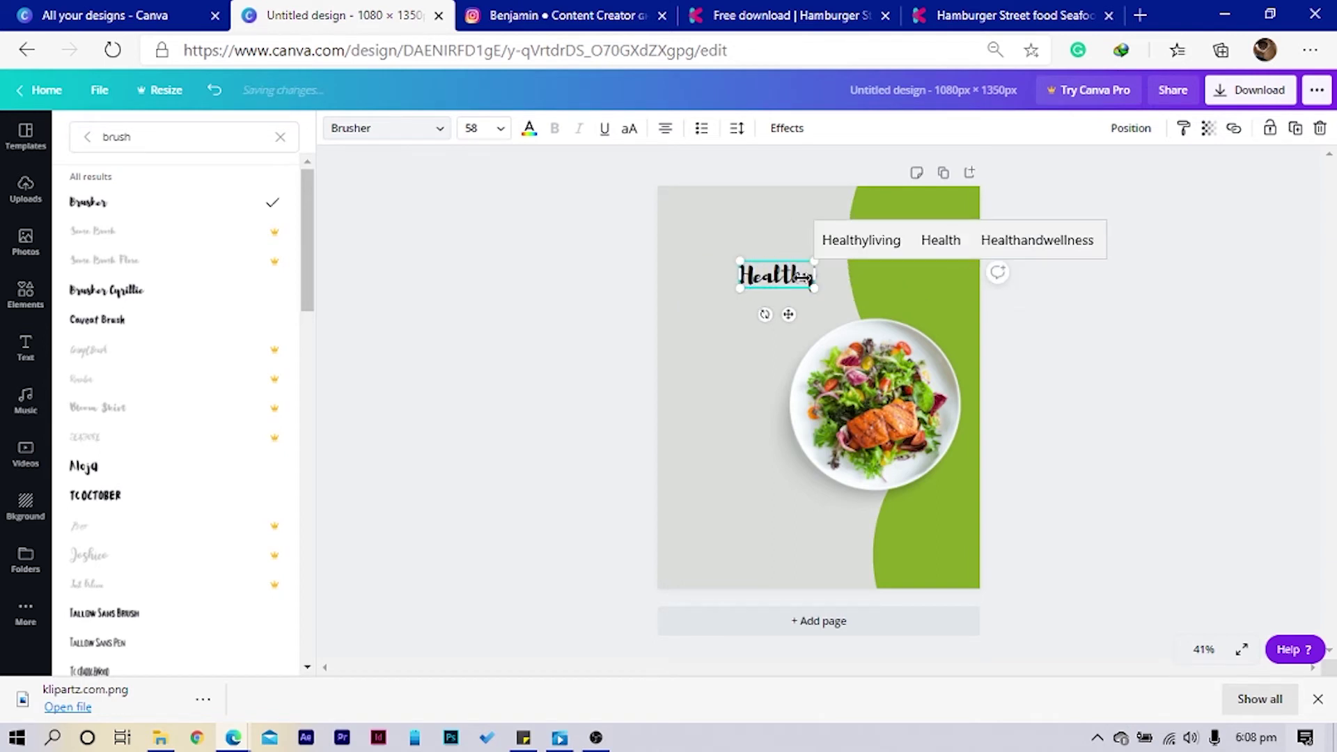
Enlarge the "Healthy" text to size 137 and position it just above the salad plate, slightly overlapping the green shape
{"action": "mouse_move", "coordinate": [813, 287]}
{"action": "left_mouse_down"}
{"action": "mouse_move", "coordinate": [944, 340]}
{"action": "mouse_move", "coordinate": [728, 282]}
{"action": "mouse_move", "coordinate": [738, 285]}
{"action": "left_mouse_up"}
{"action": "key", "text": "Escape"}
{"action": "left_click", "coordinate": [716, 323]}
{"action": "left_click_drag", "start_coordinate": [902, 253], "coordinate": [879, 259]}
{"action": "left_click_drag", "start_coordinate": [805, 301], "coordinate": [794, 300]}
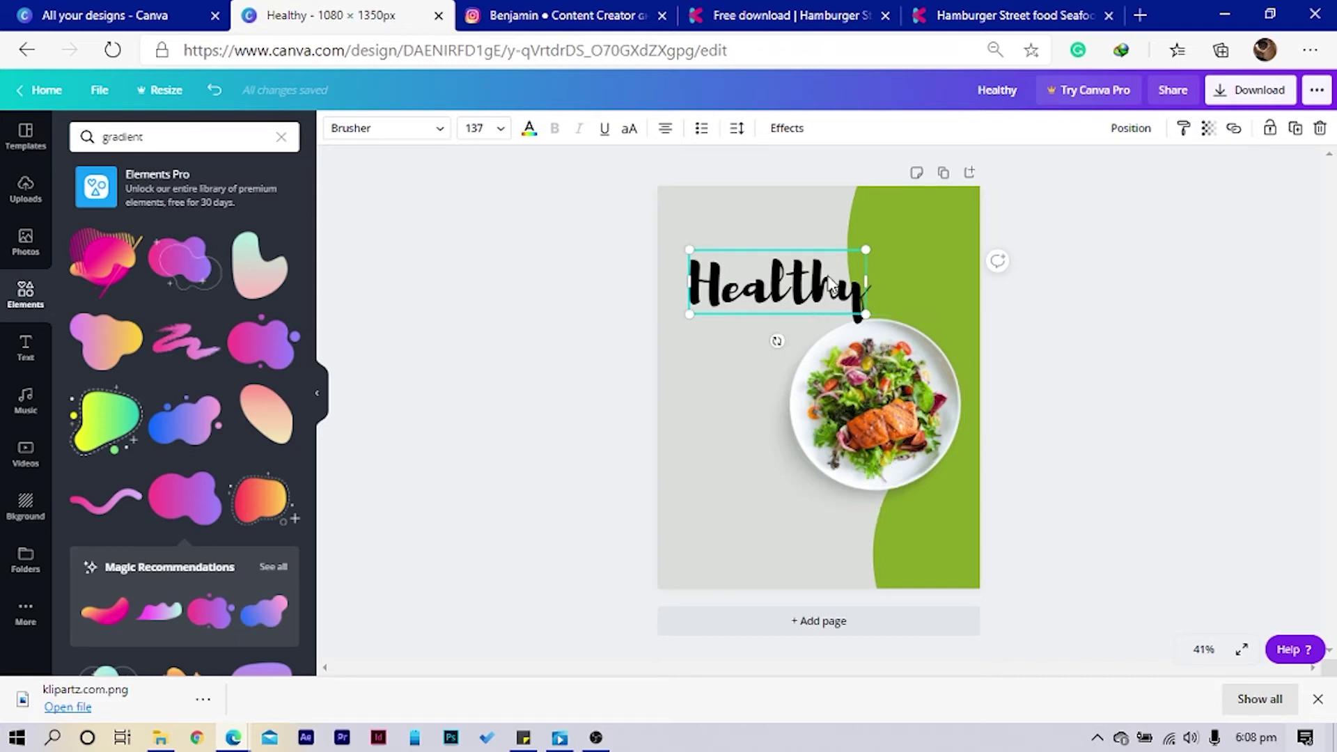
{"action": "left_click", "coordinate": [930, 494]}
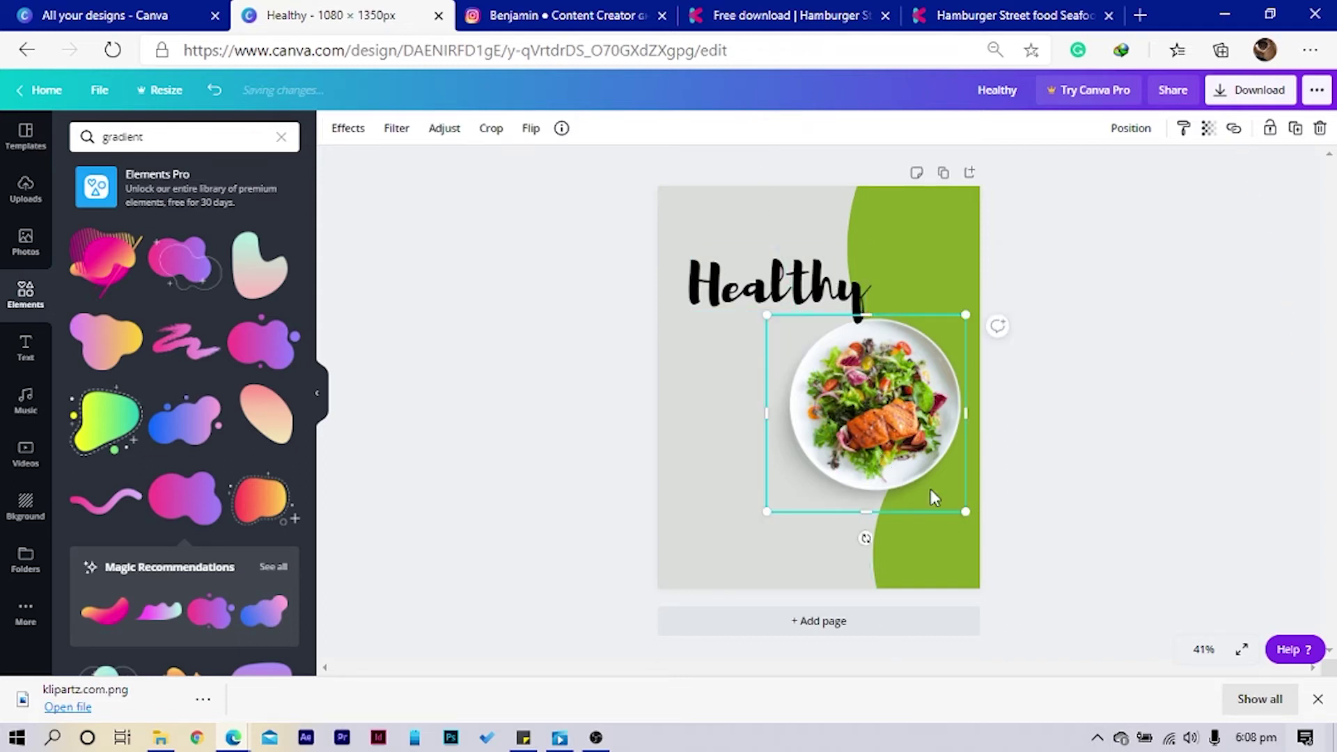
Enlarge the salad plate to about 885 × 878 so it runs off the page's right edge, and reposition the green blob behind it
{"action": "left_click_drag", "start_coordinate": [974, 511], "coordinate": [1021, 585]}
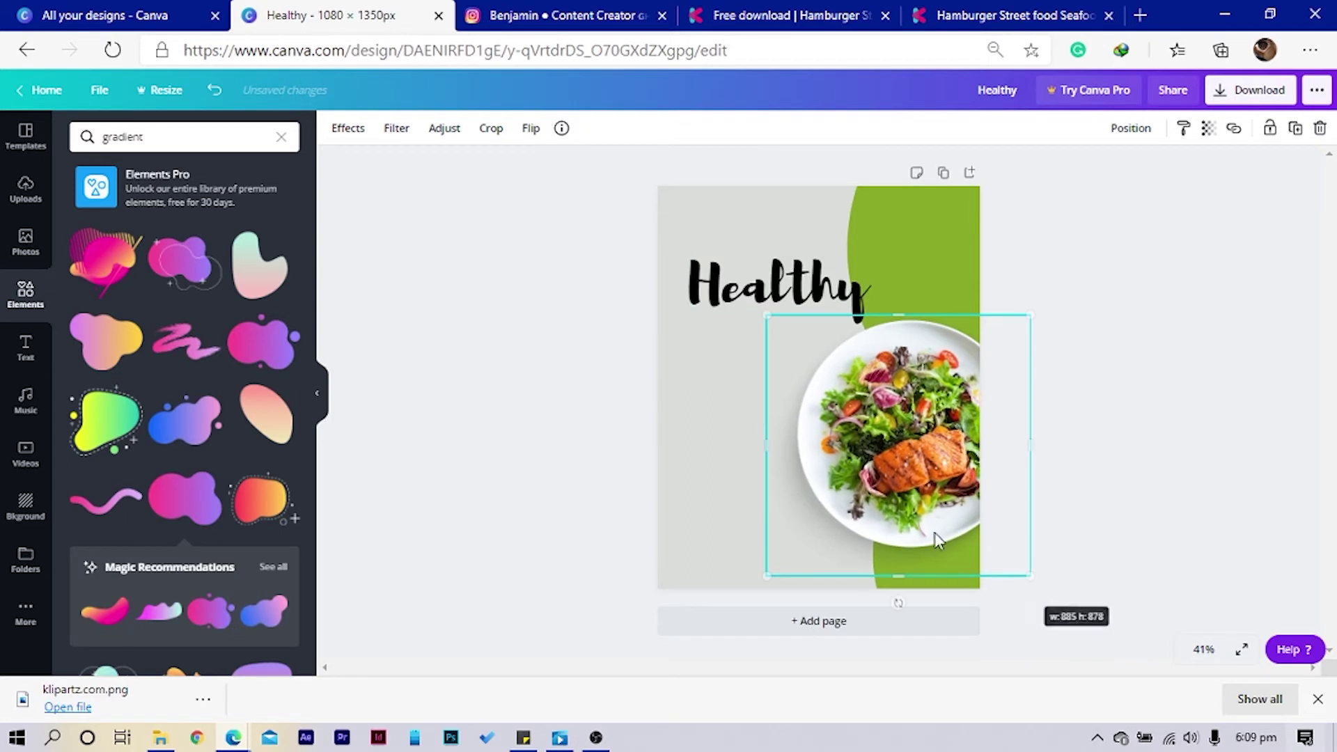
{"action": "left_click_drag", "start_coordinate": [927, 514], "coordinate": [926, 503]}
{"action": "left_click_drag", "start_coordinate": [930, 252], "coordinate": [740, 298]}
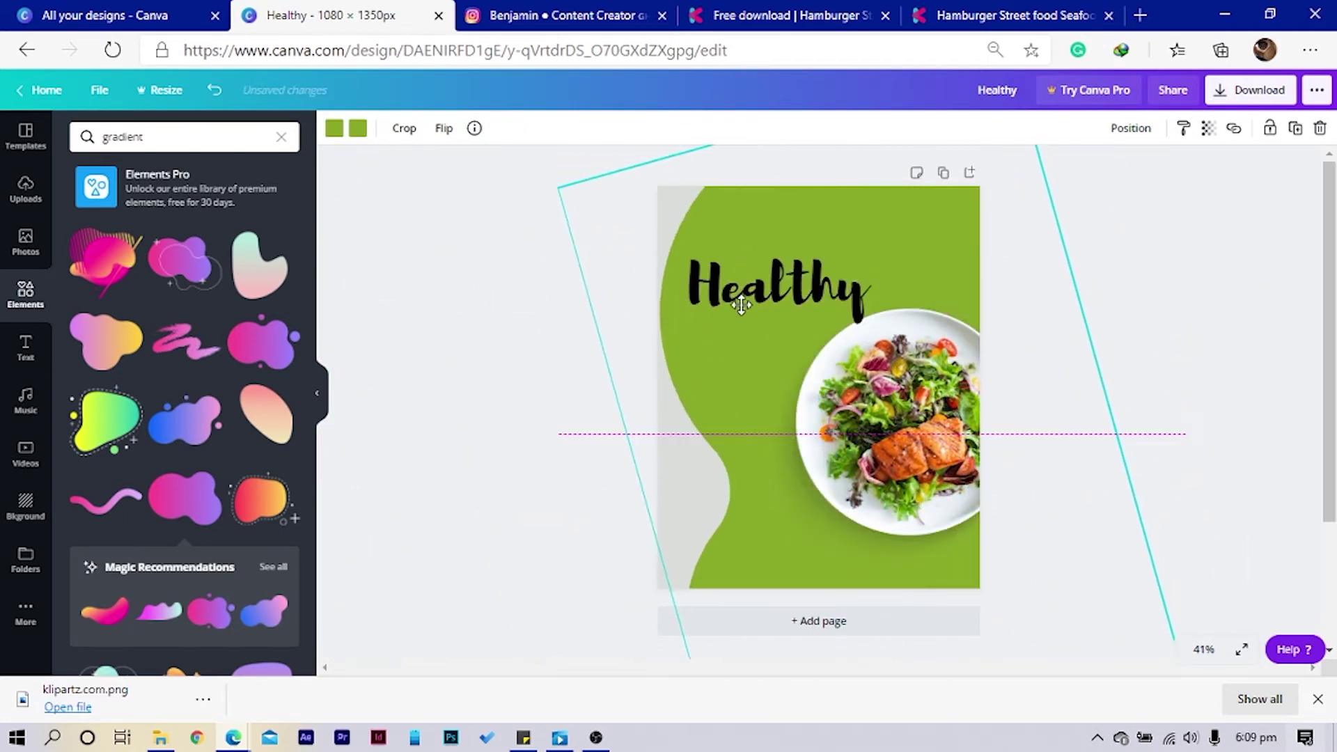
{"action": "left_click_drag", "start_coordinate": [776, 495], "coordinate": [758, 357]}
{"action": "left_click_drag", "start_coordinate": [759, 592], "coordinate": [718, 445]}
{"action": "left_click_drag", "start_coordinate": [705, 648], "coordinate": [887, 606]}
{"action": "left_click", "coordinate": [871, 358]}
{"action": "left_click_drag", "start_coordinate": [870, 359], "coordinate": [895, 492]}
{"action": "left_click_drag", "start_coordinate": [902, 217], "coordinate": [949, 218]}
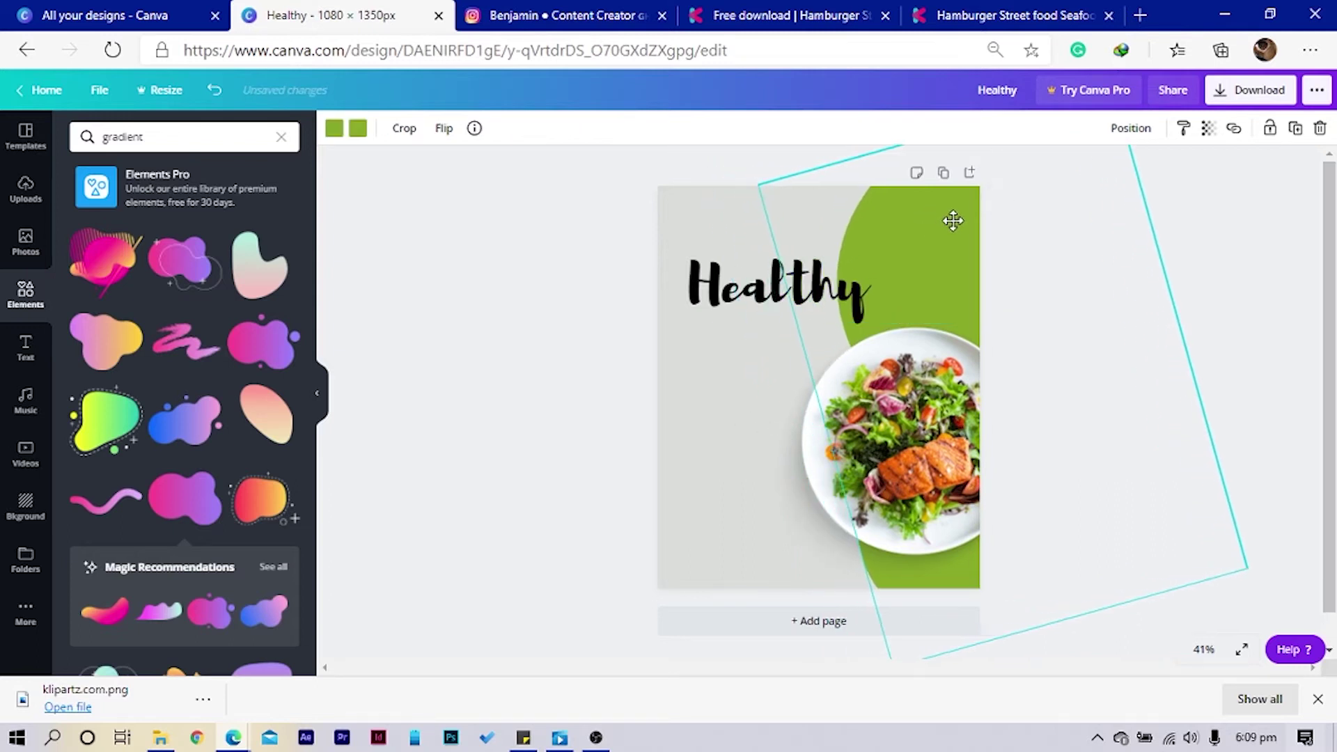
Shrink the "Healthy" text to size 96.2 beside the plate and place a copy reading "food" directly below it
{"action": "left_click", "coordinate": [714, 296]}
{"action": "mouse_move", "coordinate": [848, 311]}
{"action": "left_mouse_down"}
{"action": "mouse_move", "coordinate": [843, 387]}
{"action": "mouse_move", "coordinate": [806, 367]}
{"action": "mouse_move", "coordinate": [725, 380]}
{"action": "mouse_move", "coordinate": [718, 409]}
{"action": "left_mouse_up"}
{"action": "double_click", "coordinate": [733, 383]}
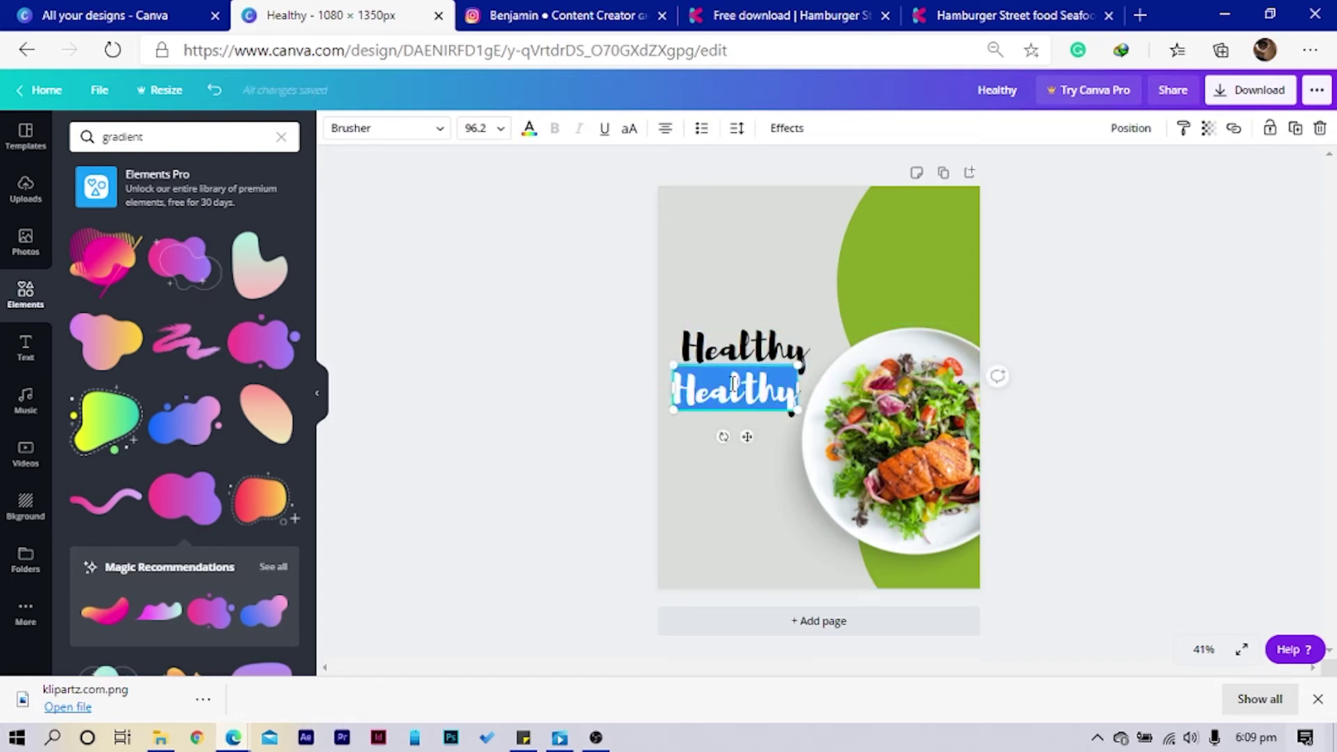
{"action": "type", "text": "food"}
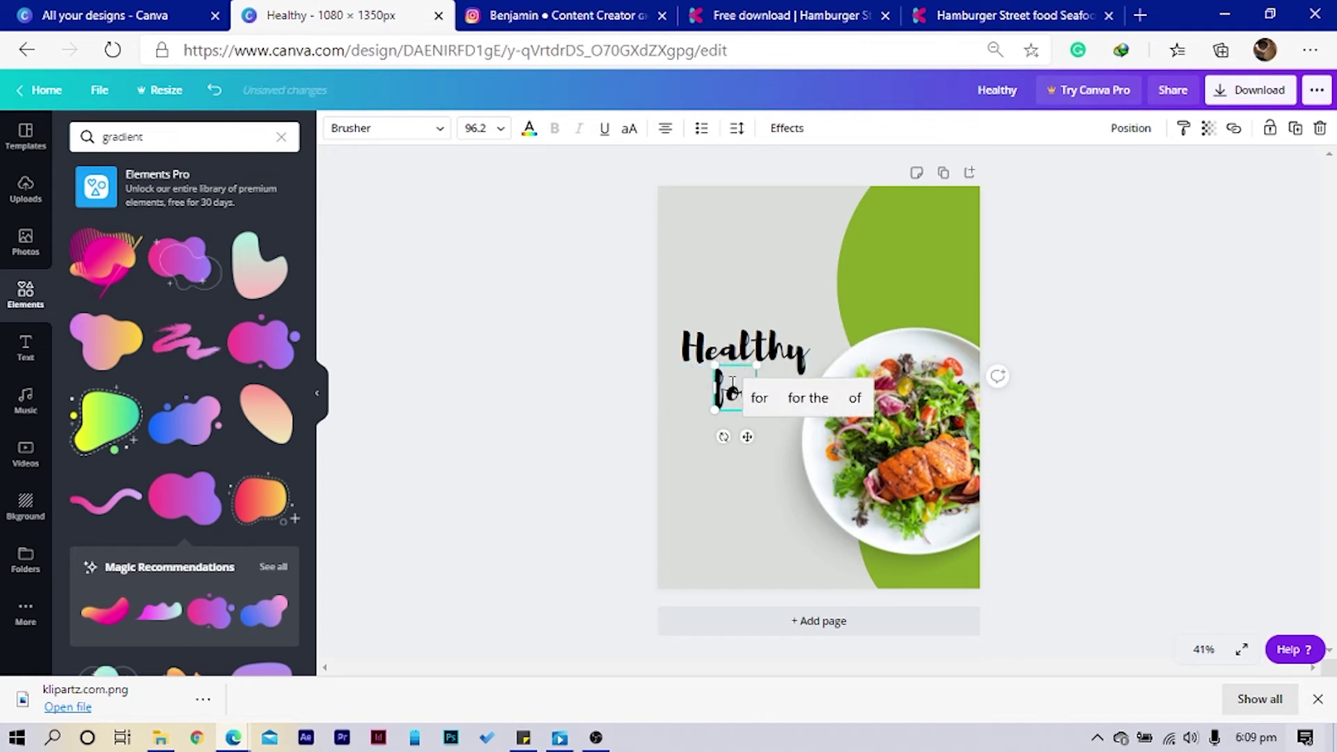
{"action": "left_click", "coordinate": [704, 507]}
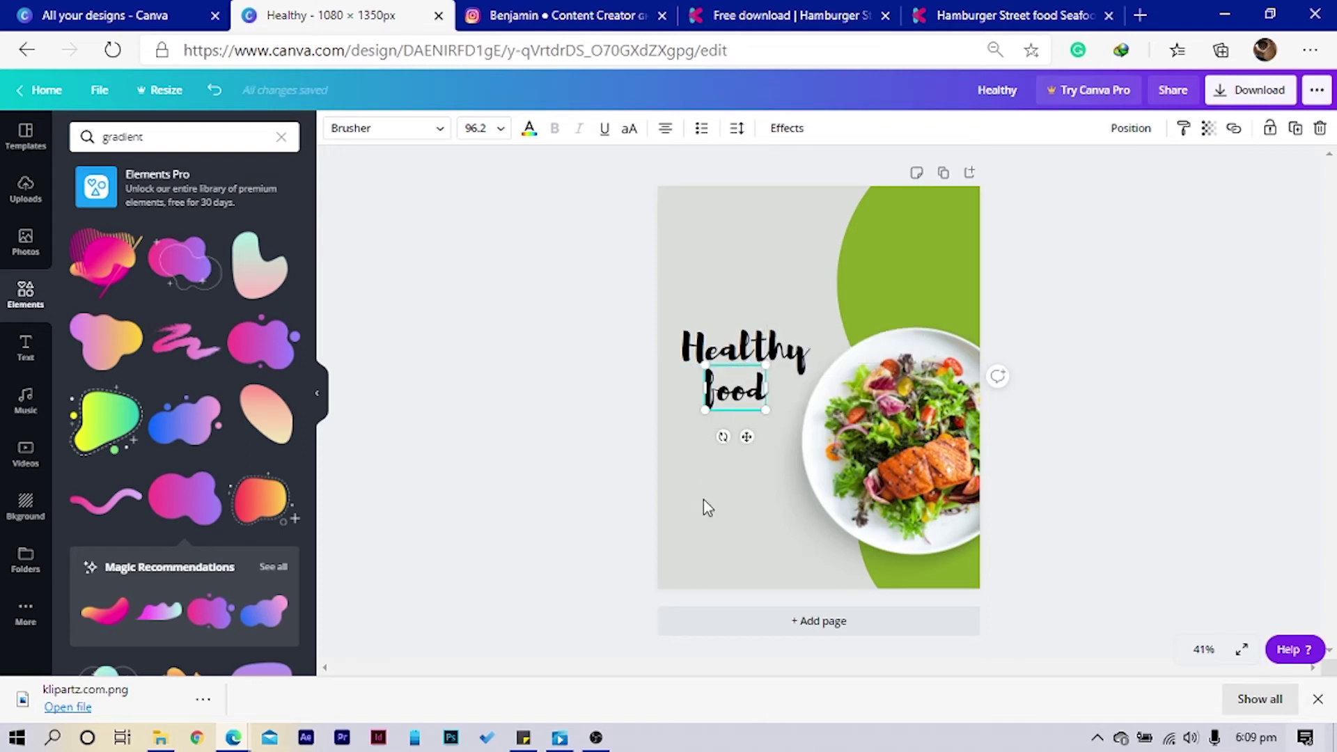
Colour both the "Healthy" and "food" texts with the document's green
{"action": "left_click", "coordinate": [729, 335]}
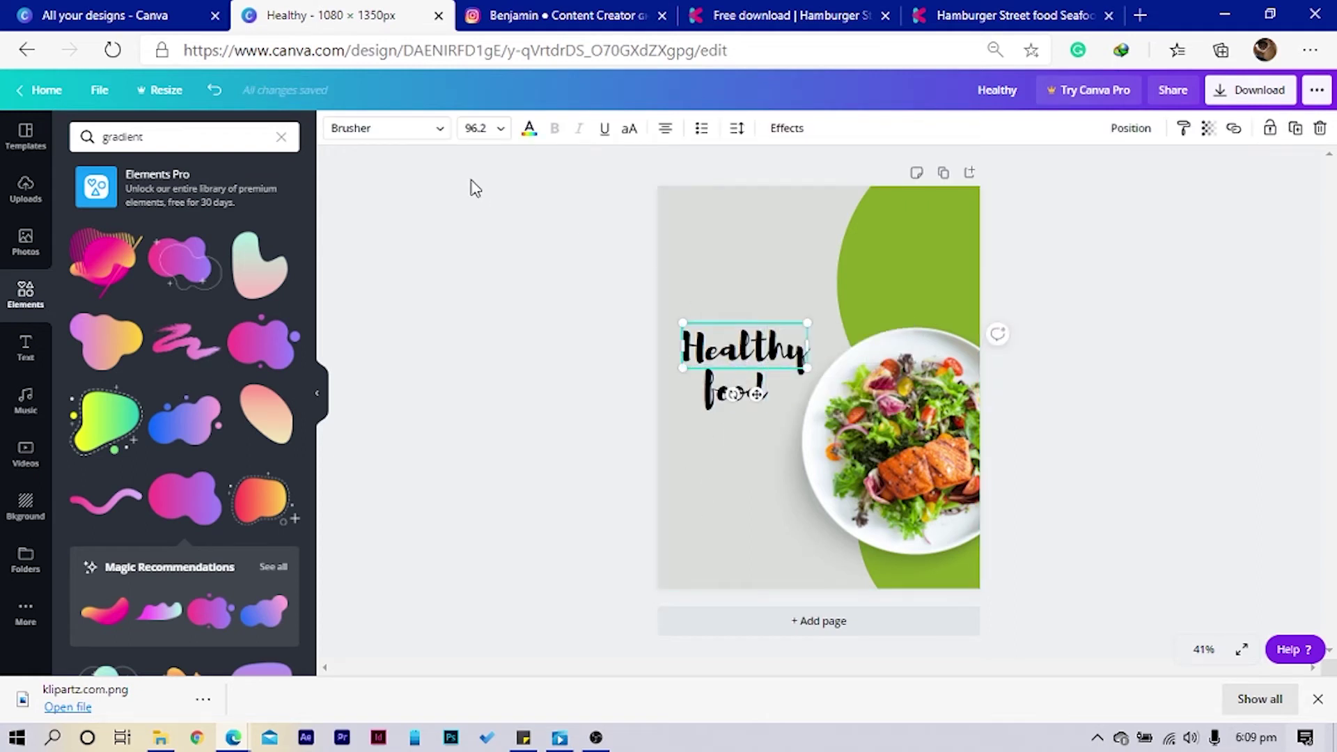
{"action": "left_click", "coordinate": [529, 128]}
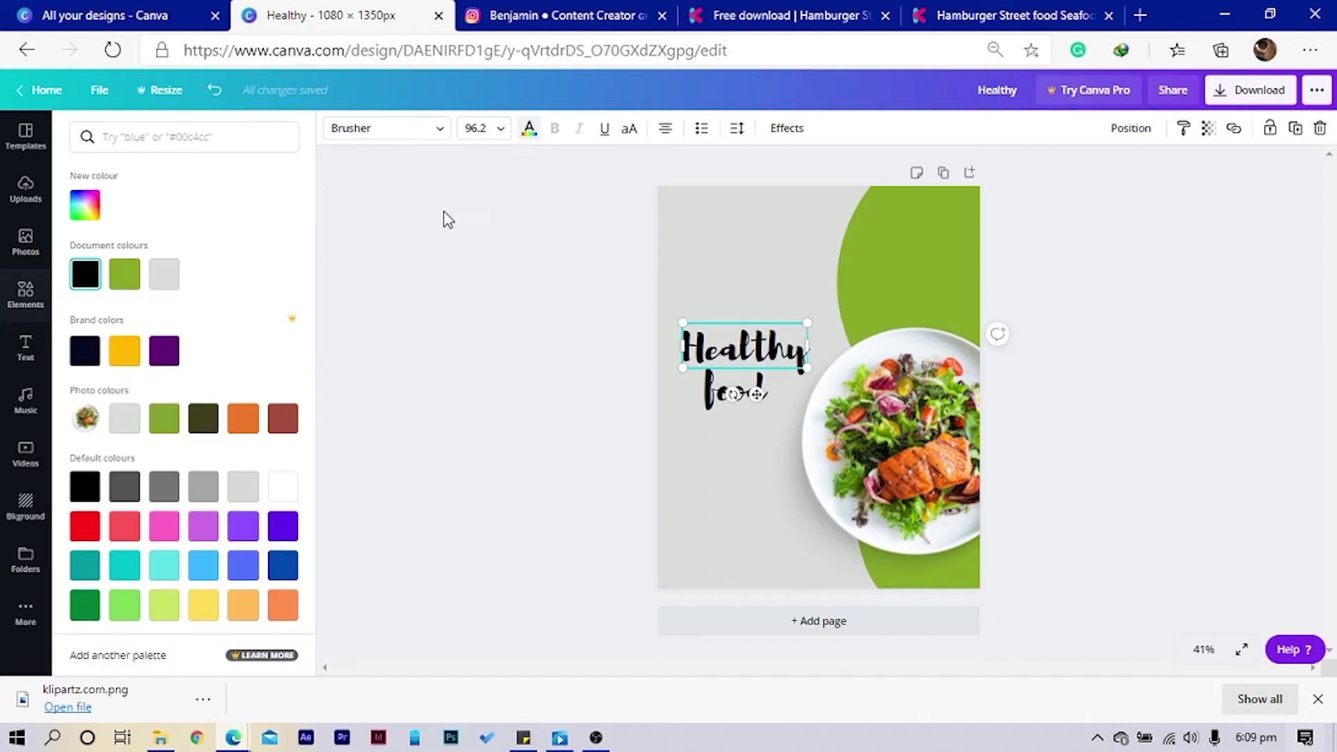
{"action": "left_click", "coordinate": [119, 294]}
{"action": "left_click", "coordinate": [700, 407]}
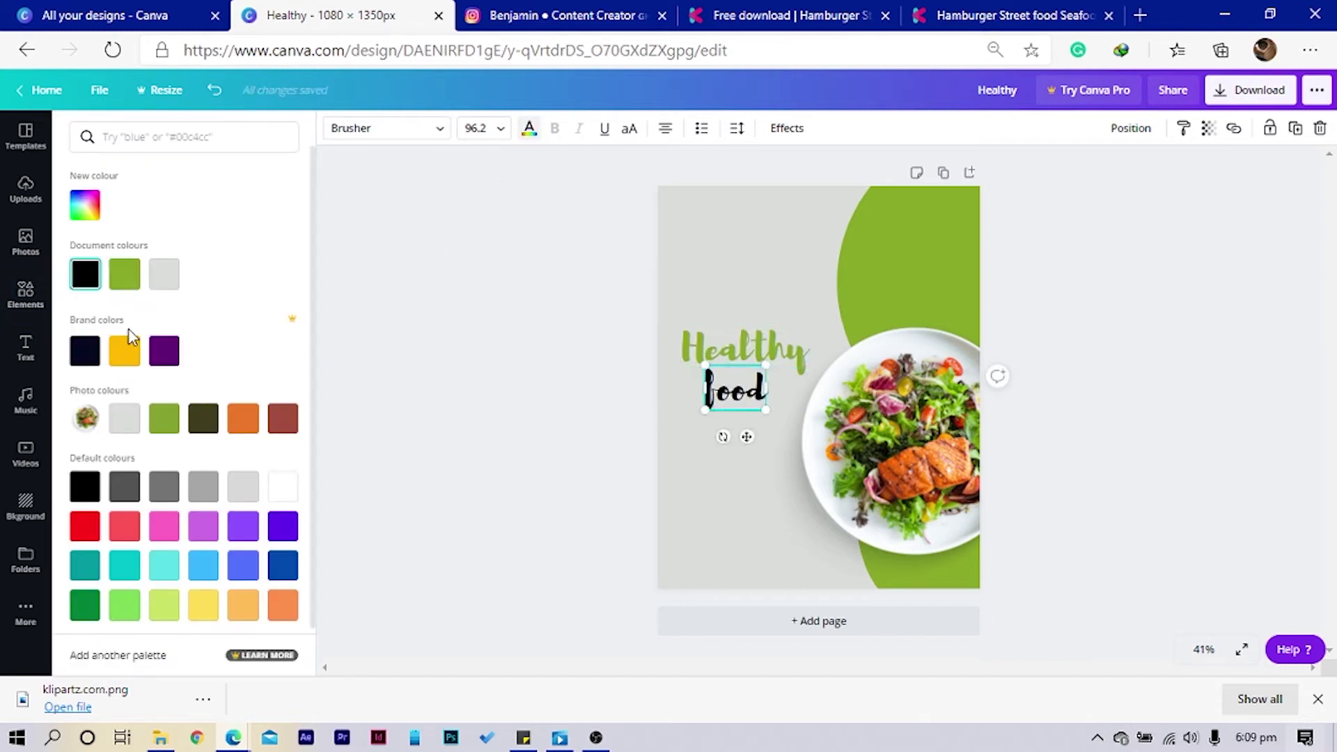
{"action": "left_click", "coordinate": [120, 283]}
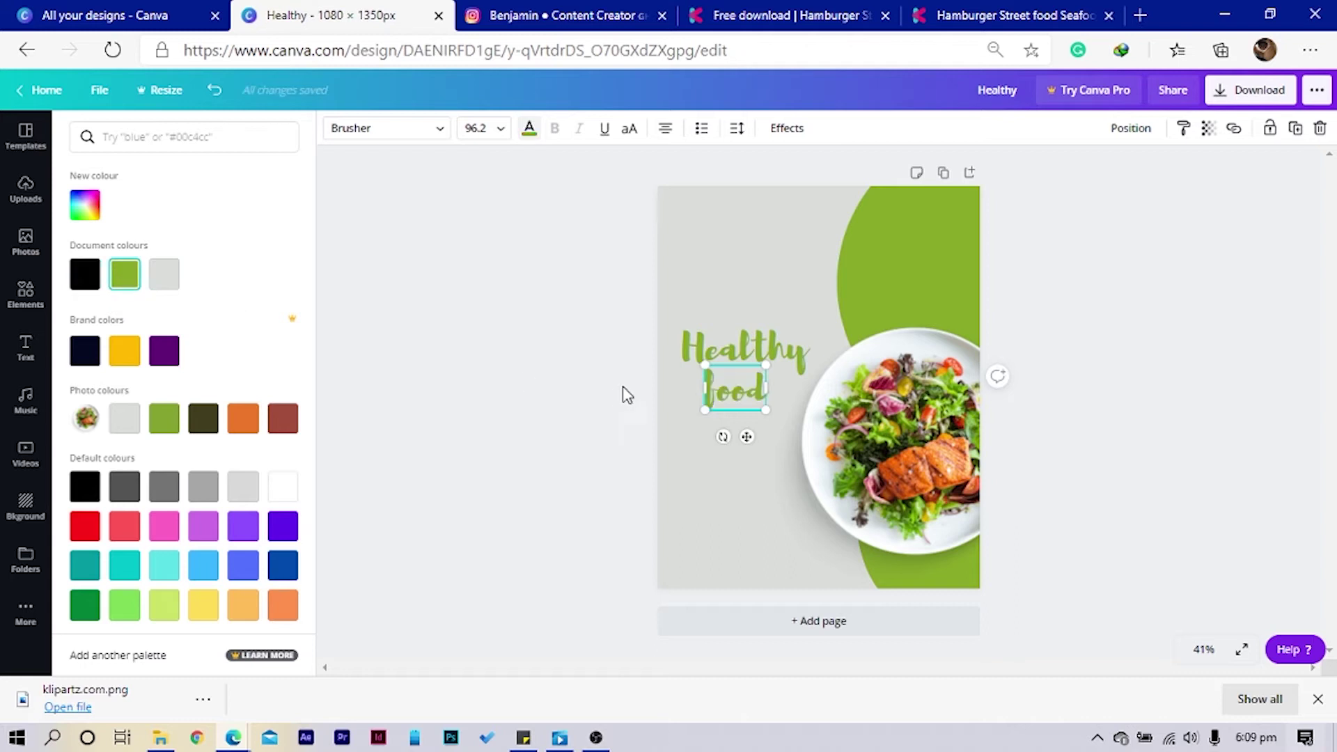
Enlarge "food" to size 161 beneath "Healthy" and colour it with the dark olive from the photo colours
{"action": "left_click_drag", "start_coordinate": [763, 412], "coordinate": [803, 434]}
{"action": "mouse_move", "coordinate": [716, 383]}
{"action": "left_mouse_down"}
{"action": "mouse_move", "coordinate": [706, 399]}
{"action": "mouse_move", "coordinate": [697, 387]}
{"action": "left_mouse_up"}
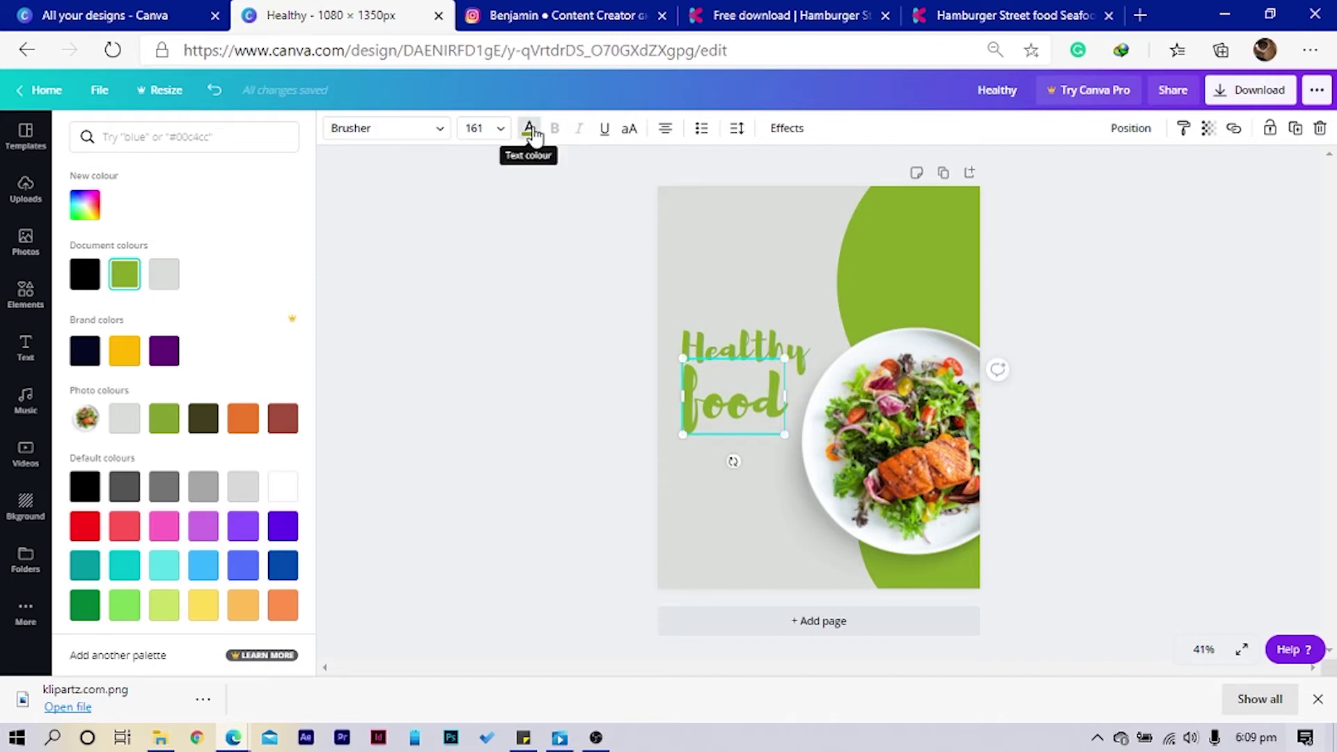
{"action": "left_click", "coordinate": [200, 426]}
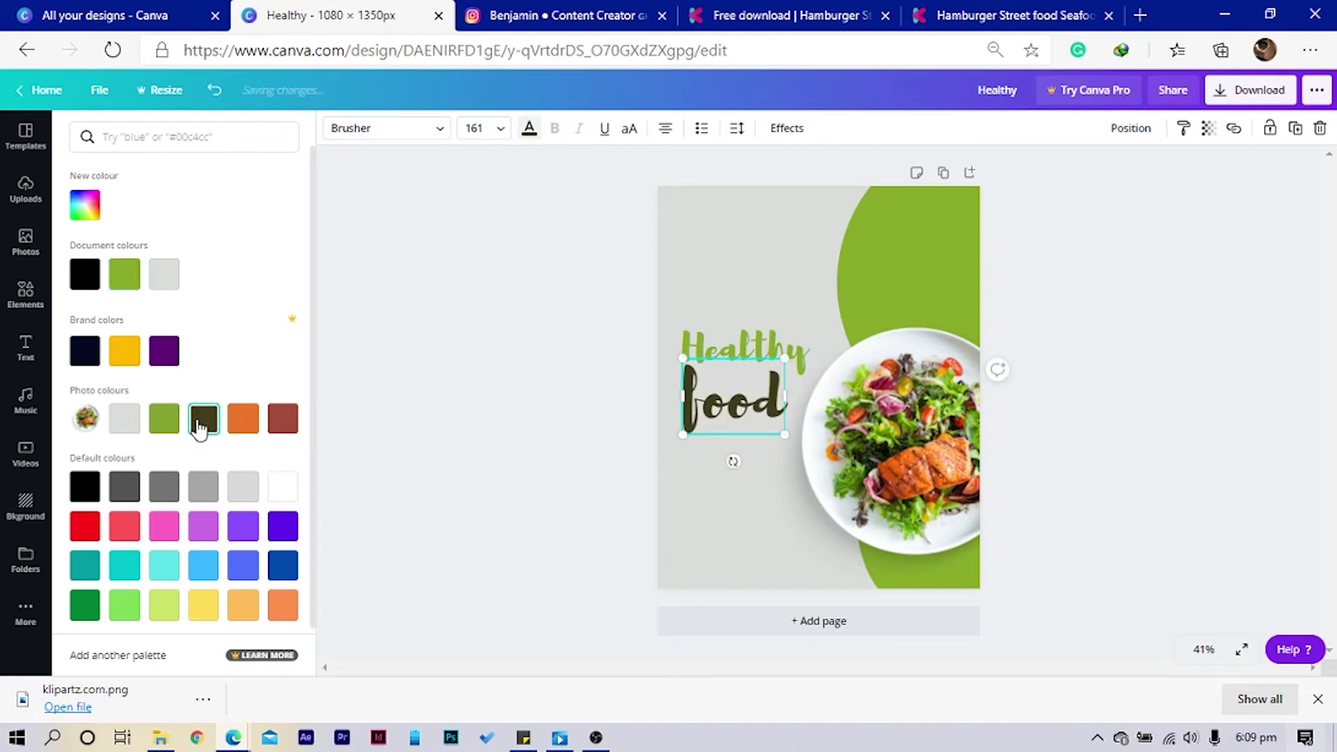
Colour "Healthy" with the same dark olive and enlarge it to size 142, extending slightly left of "food"
{"action": "left_click", "coordinate": [769, 350]}
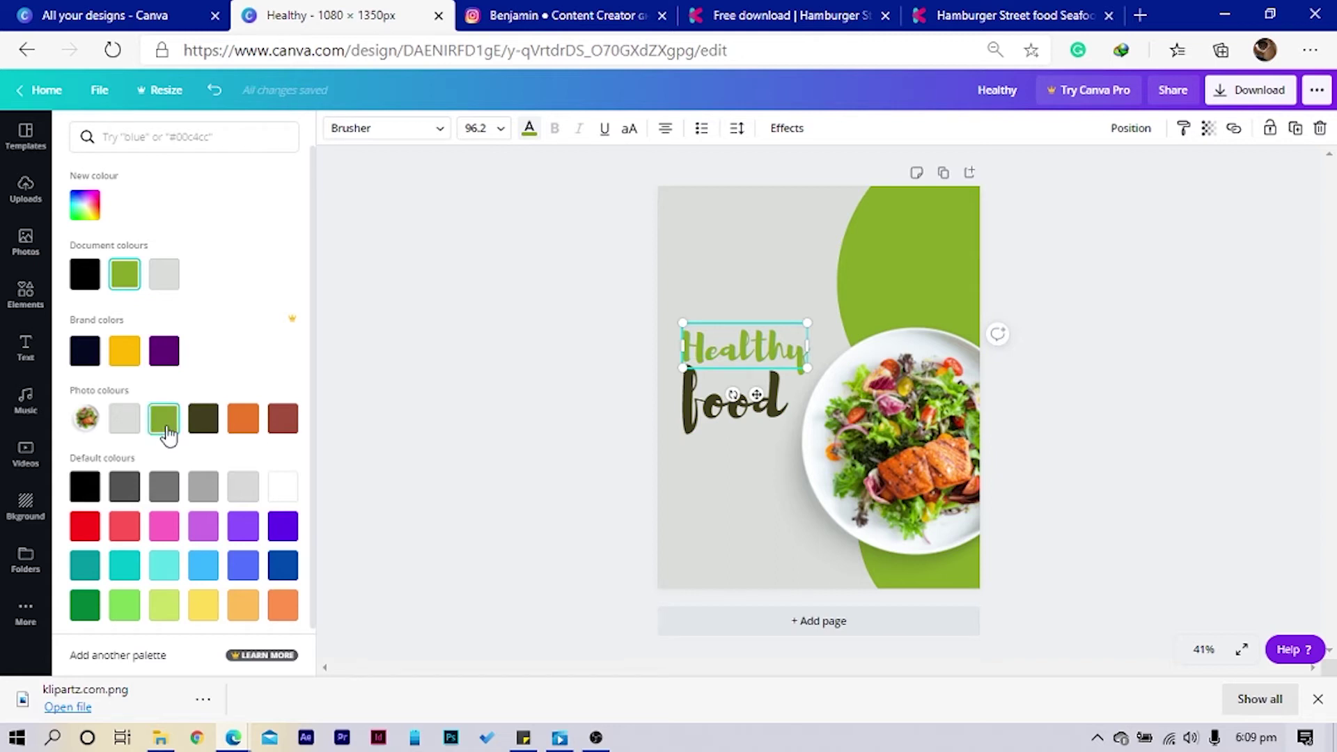
{"action": "left_click", "coordinate": [202, 420]}
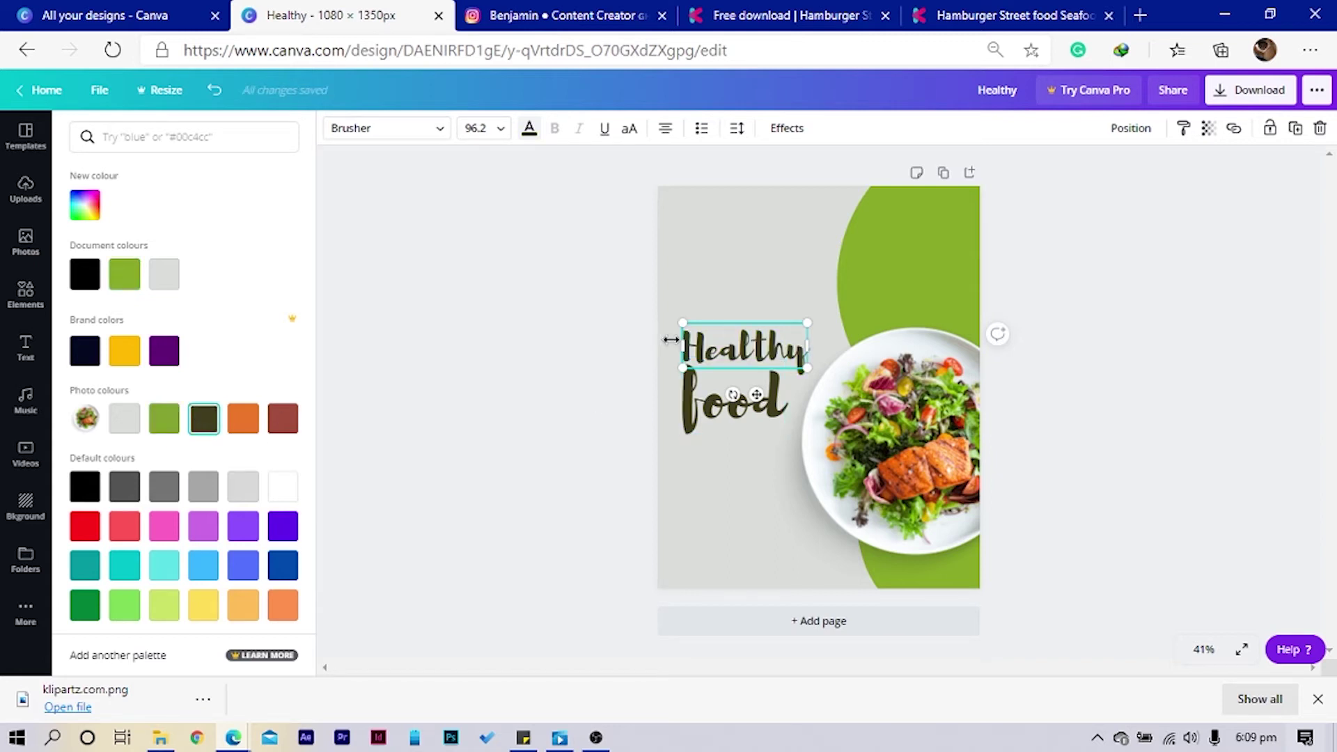
{"action": "left_click_drag", "start_coordinate": [803, 325], "coordinate": [865, 301]}
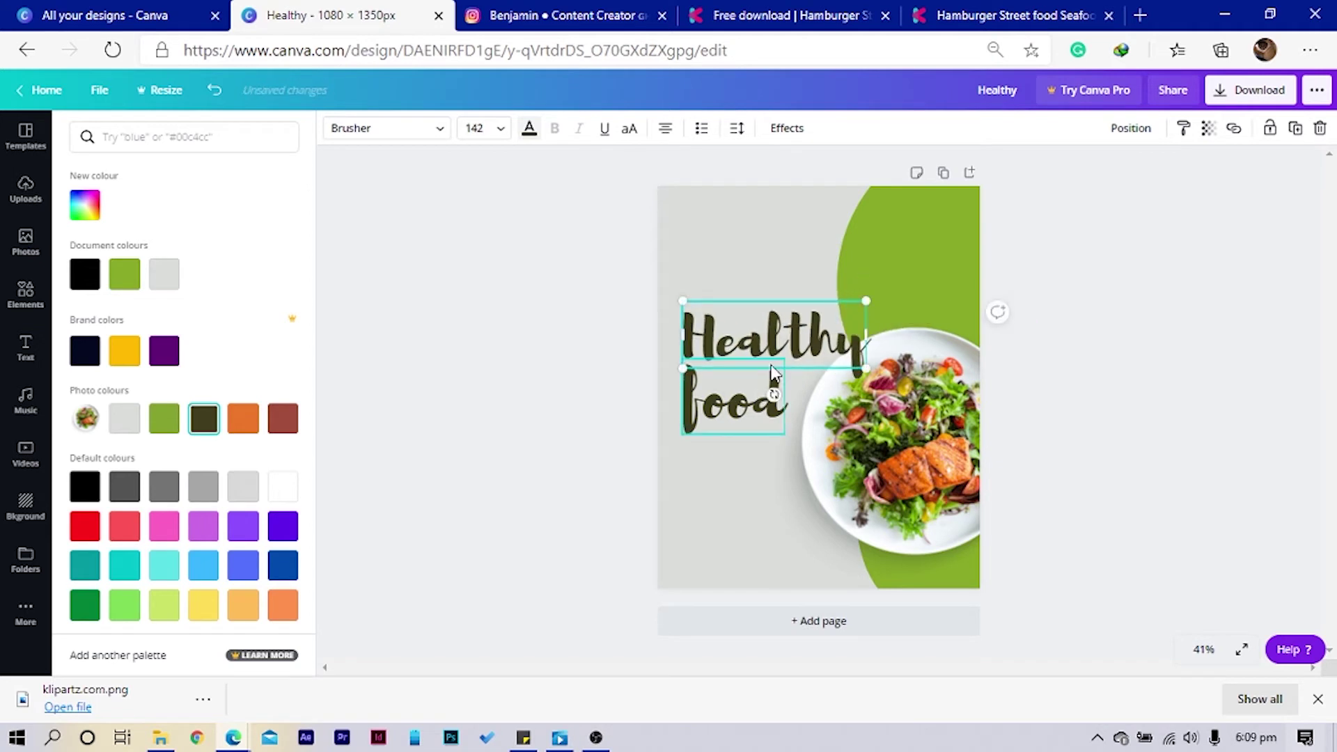
{"action": "mouse_move", "coordinate": [765, 332]}
{"action": "left_mouse_down"}
{"action": "mouse_move", "coordinate": [744, 333]}
{"action": "mouse_move", "coordinate": [757, 337]}
{"action": "left_mouse_up"}
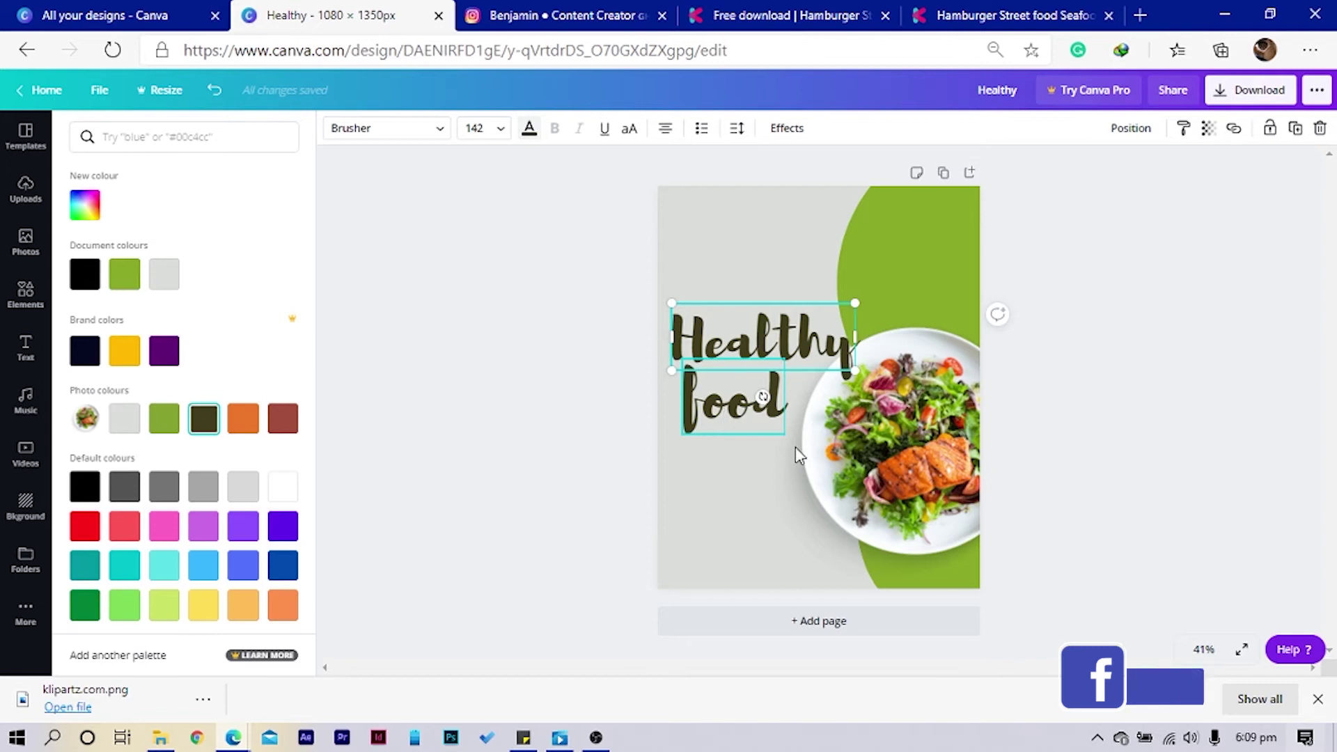
Move the salad plate down to the page's lower right corner, and rotate and shift the green blob so it curves behind the plate
{"action": "left_click_drag", "start_coordinate": [944, 482], "coordinate": [948, 524]}
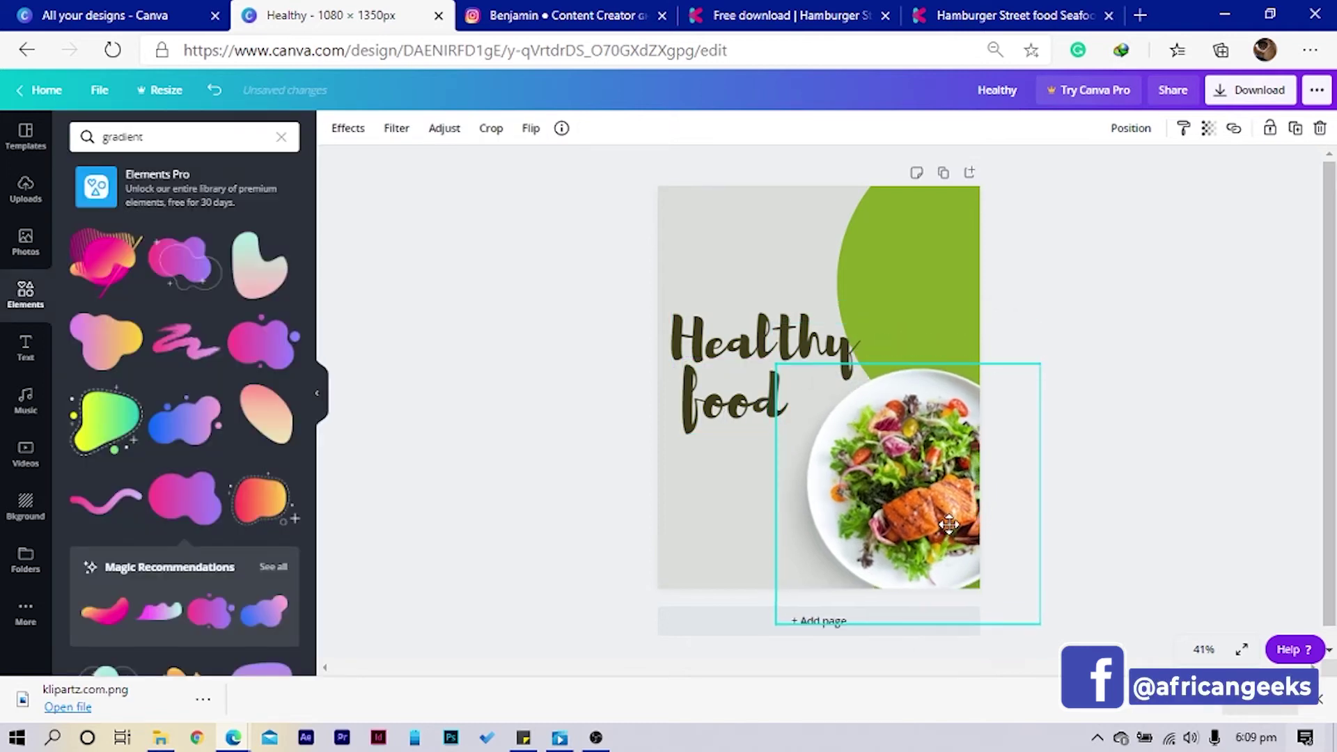
{"action": "left_click", "coordinate": [891, 235]}
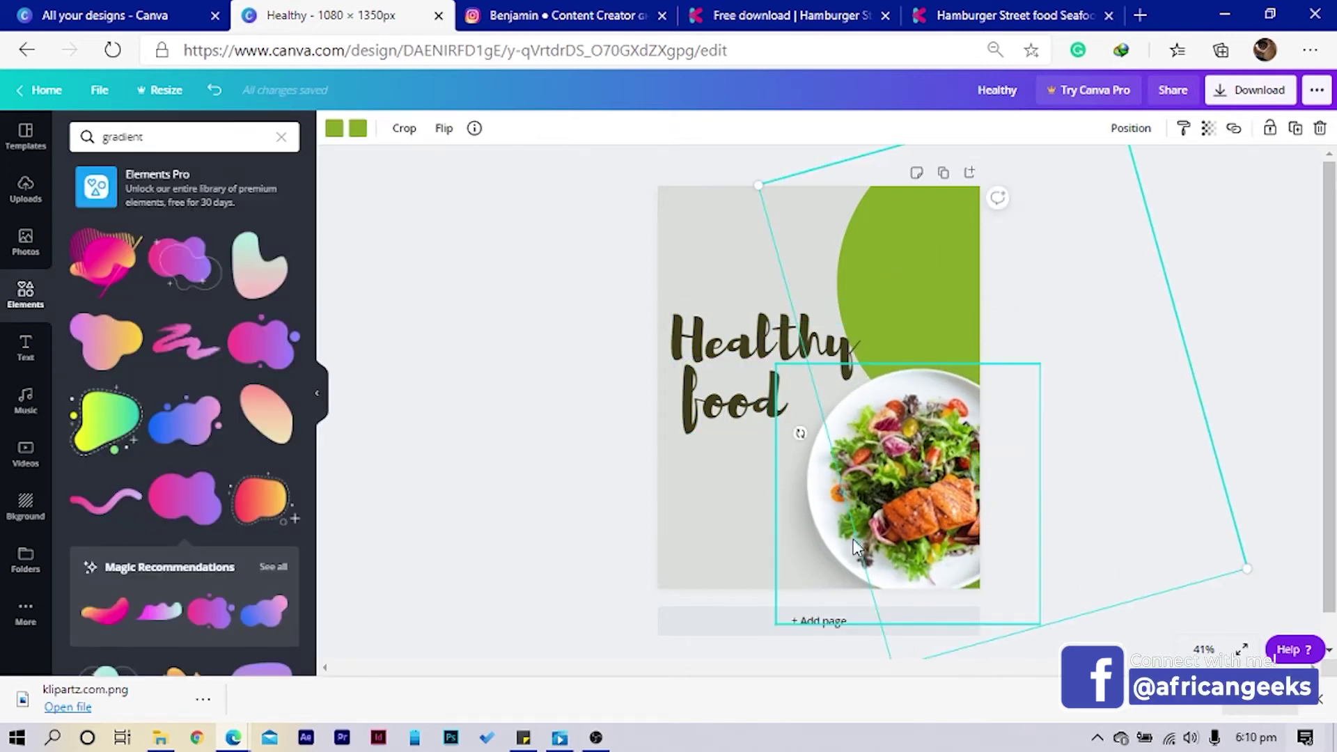
{"action": "left_click_drag", "start_coordinate": [800, 433], "coordinate": [892, 282]}
{"action": "left_click_drag", "start_coordinate": [957, 250], "coordinate": [934, 378]}
Move "Healthy" and "food" to the centre of the page's upper part and colour both words with the document's green
{"action": "left_click_drag", "start_coordinate": [731, 345], "coordinate": [788, 273]}
{"action": "left_click_drag", "start_coordinate": [735, 397], "coordinate": [821, 322]}
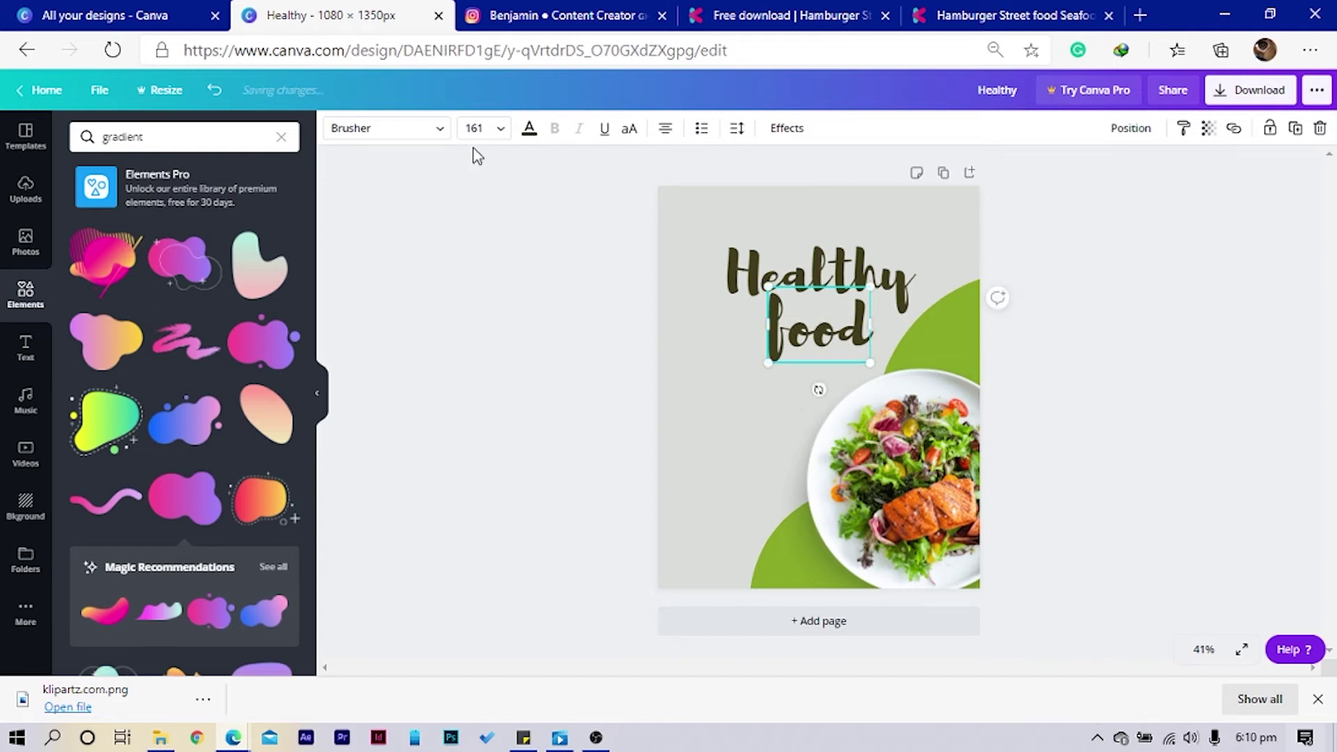
{"action": "left_click", "coordinate": [530, 134]}
{"action": "left_click", "coordinate": [124, 273]}
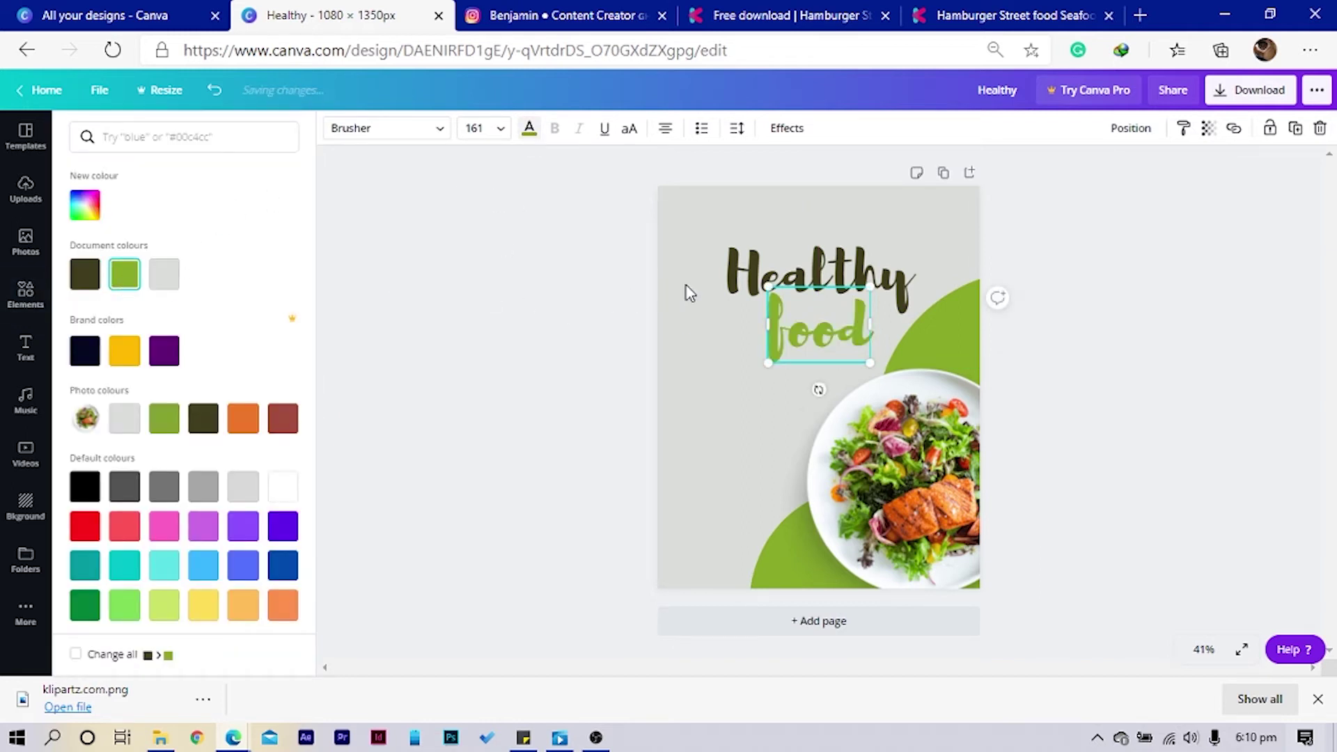
{"action": "left_click", "coordinate": [724, 273]}
{"action": "left_click", "coordinate": [530, 130]}
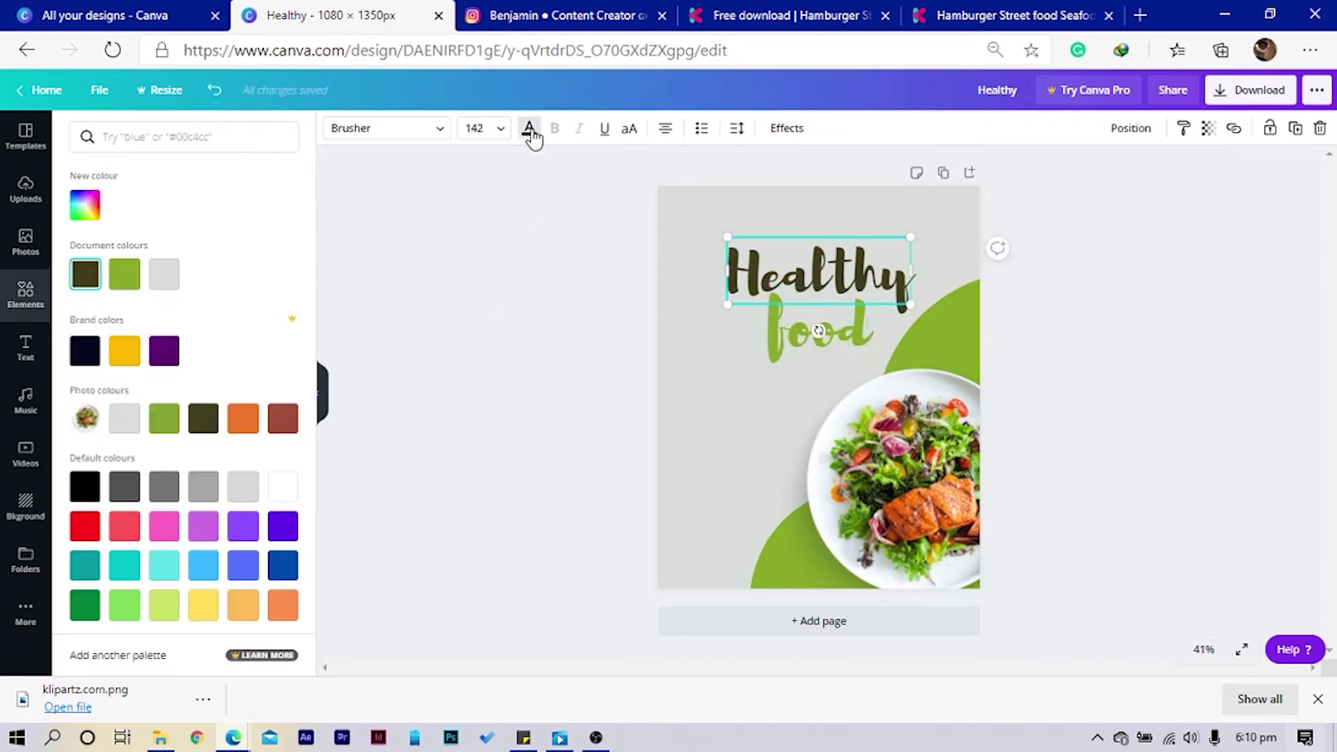
{"action": "left_click", "coordinate": [122, 275]}
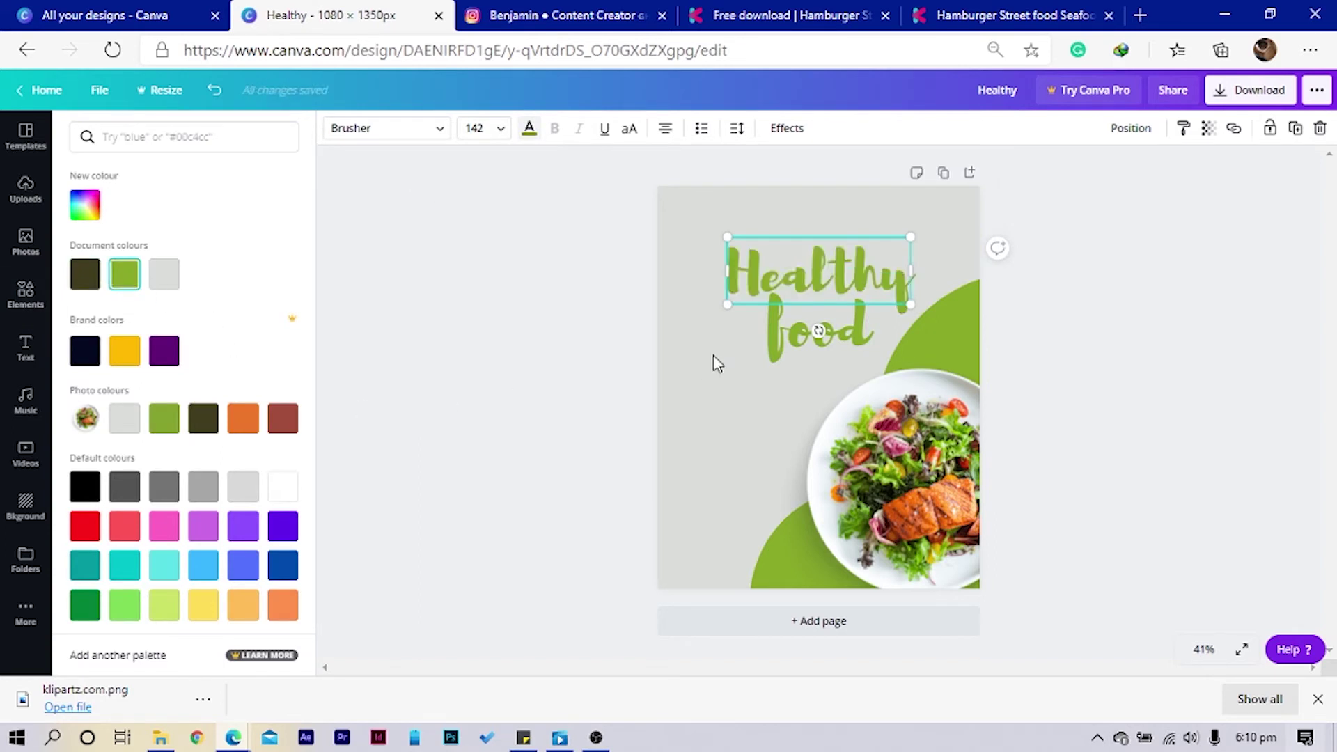
Replace the word "Healthy" with "Tasty" and delete the "food" text
{"action": "left_click", "coordinate": [769, 336]}
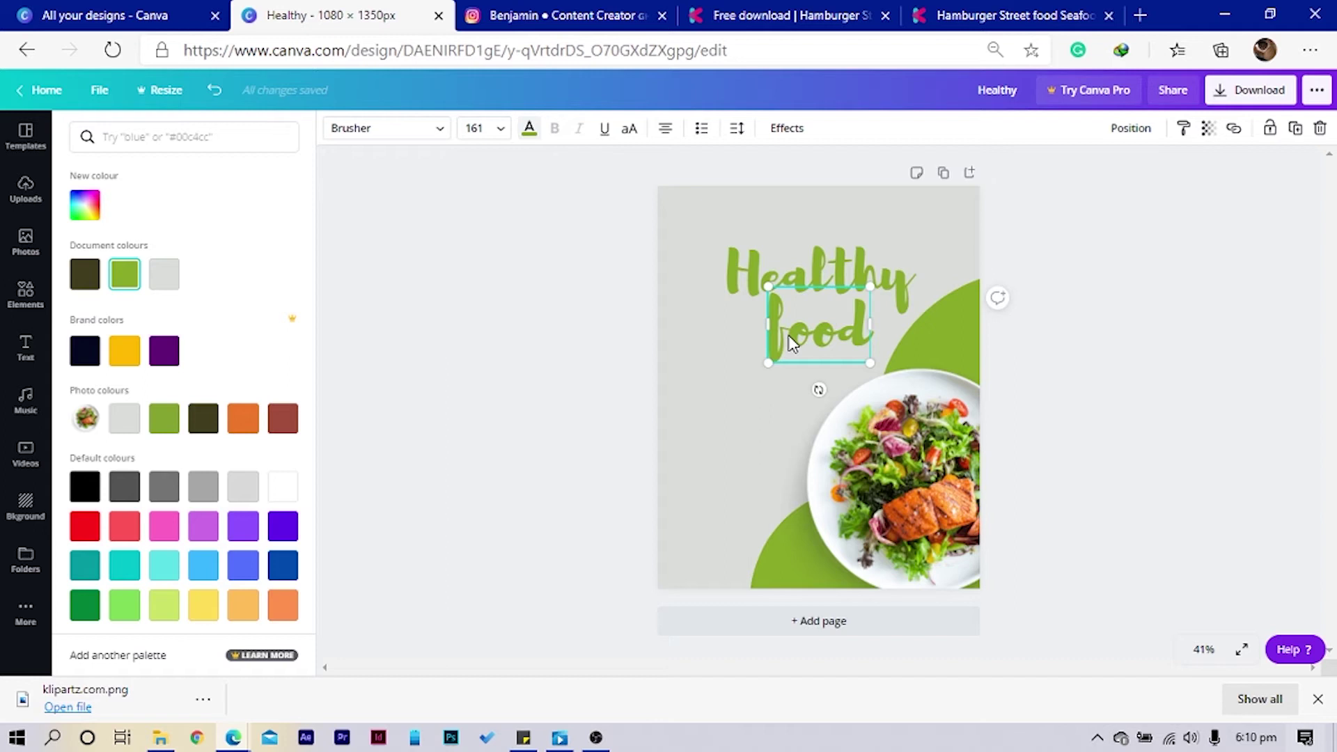
{"action": "left_click", "coordinate": [848, 273]}
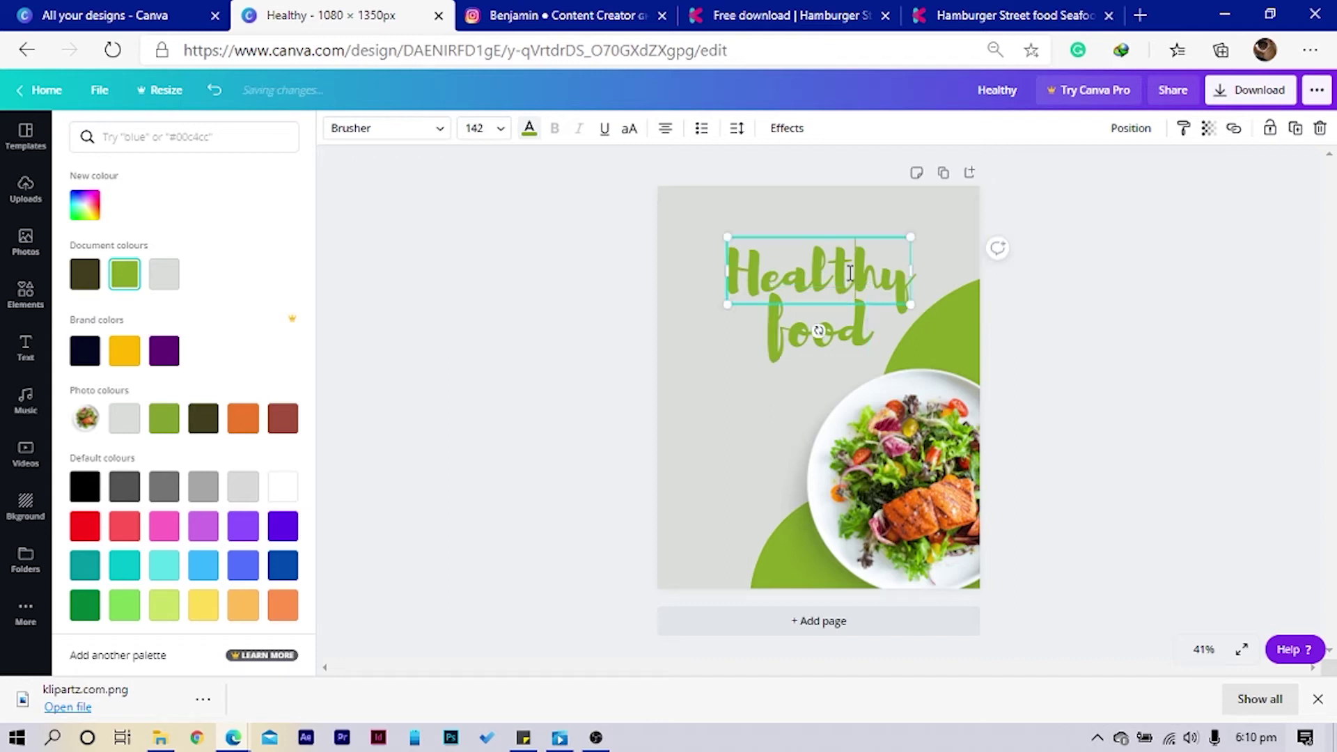
{"action": "double_click", "coordinate": [849, 273]}
{"action": "type", "text": "Tasty"}
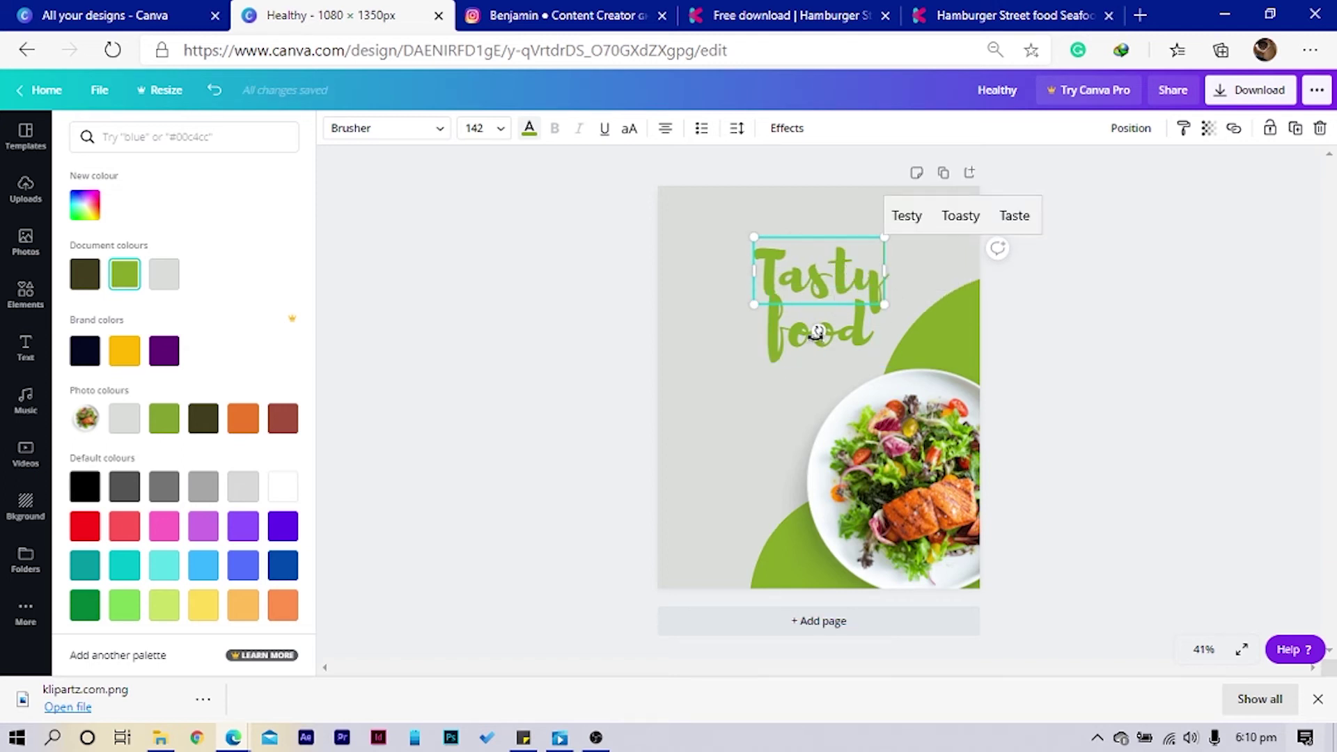
{"action": "left_click", "coordinate": [865, 319]}
{"action": "key", "text": "Delete"}
Add a new text box in the Montserrat Extra-Bold font reading "Lunch"
{"action": "left_click", "coordinate": [682, 395]}
{"action": "key", "text": "t"}
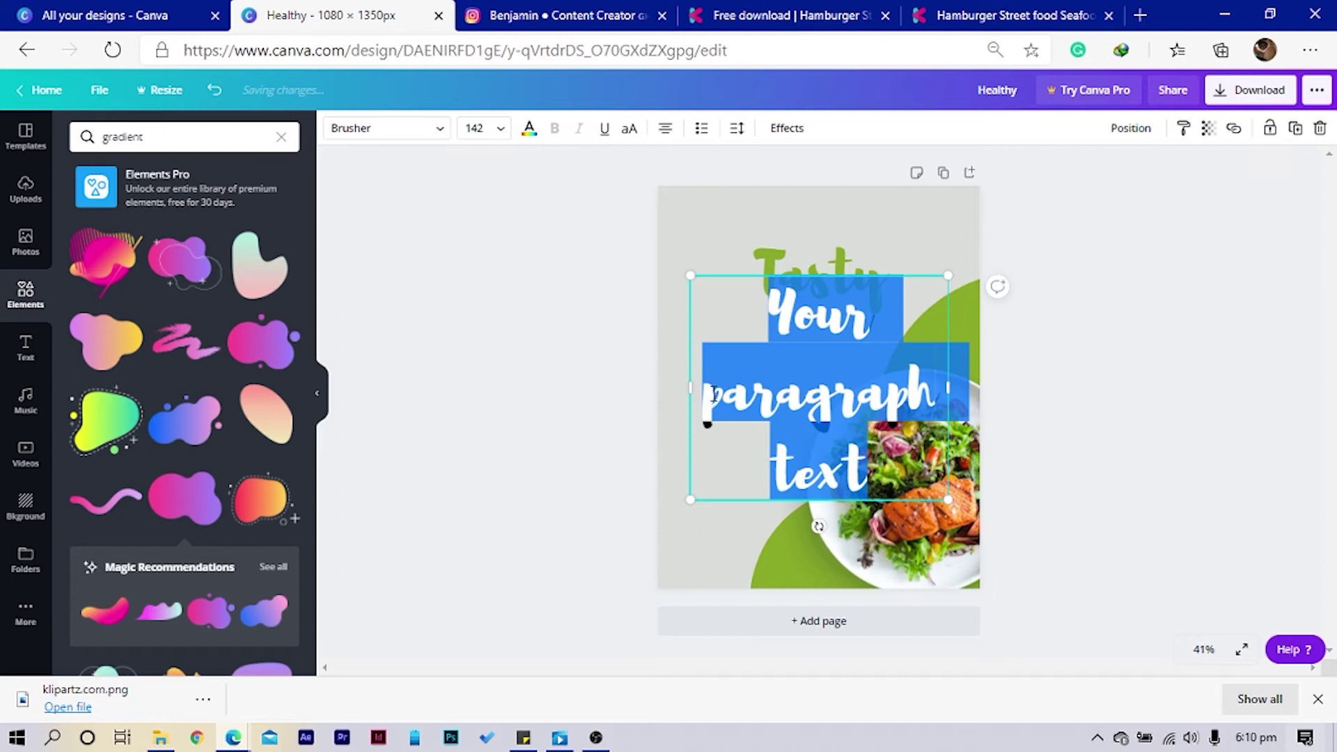
{"action": "left_click", "coordinate": [404, 126]}
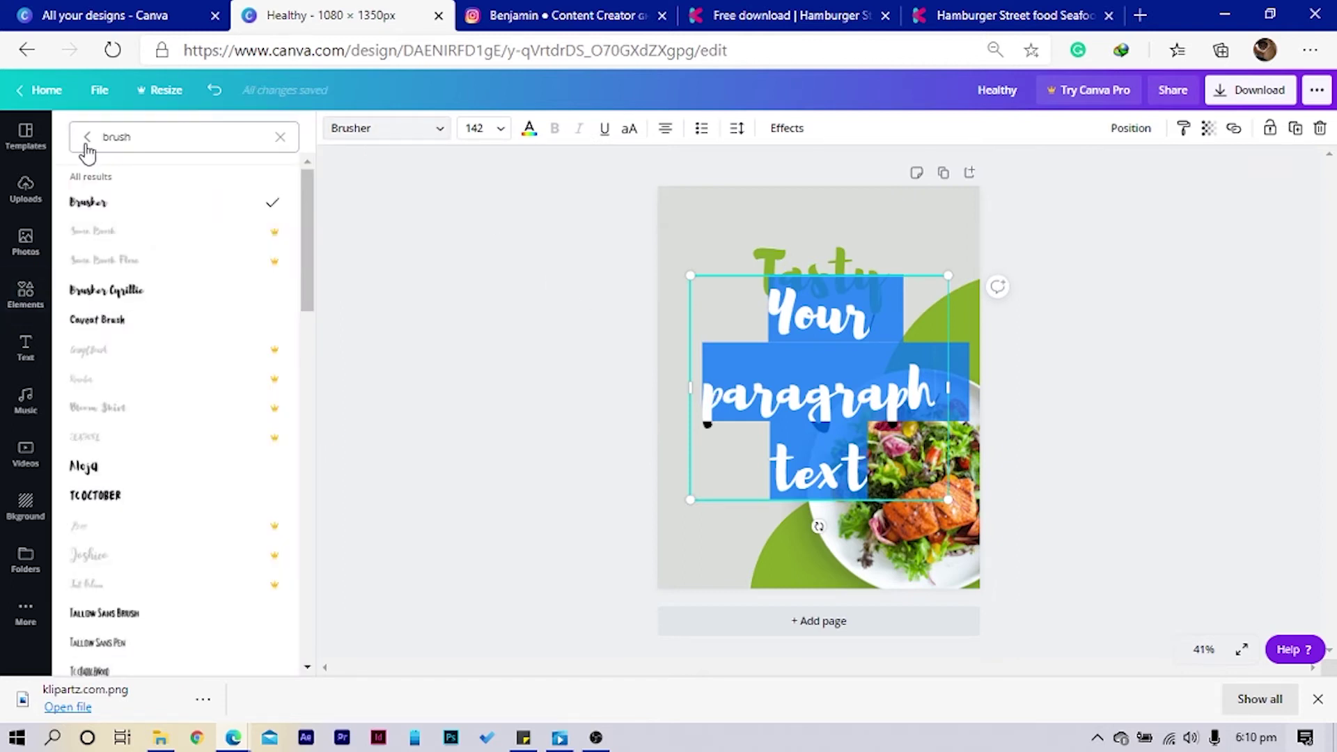
{"action": "left_click", "coordinate": [125, 349]}
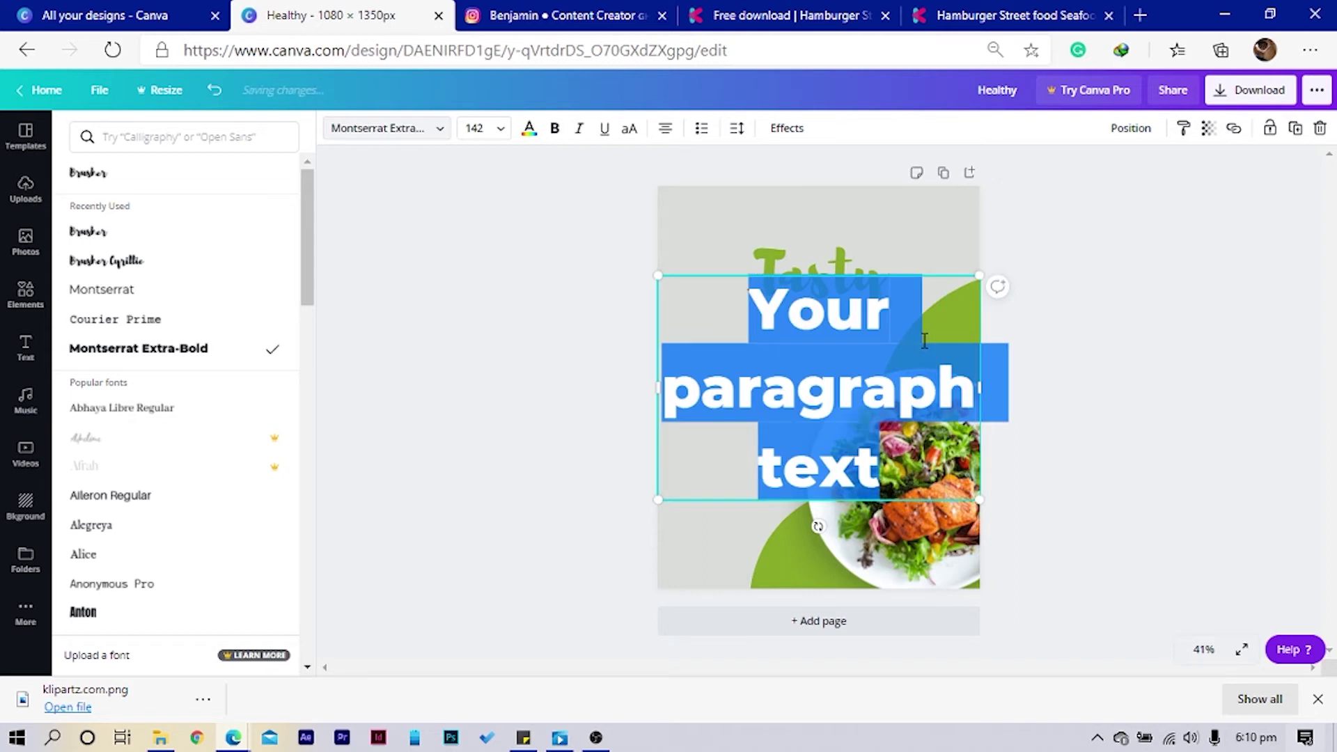
{"action": "type", "text": "L"}
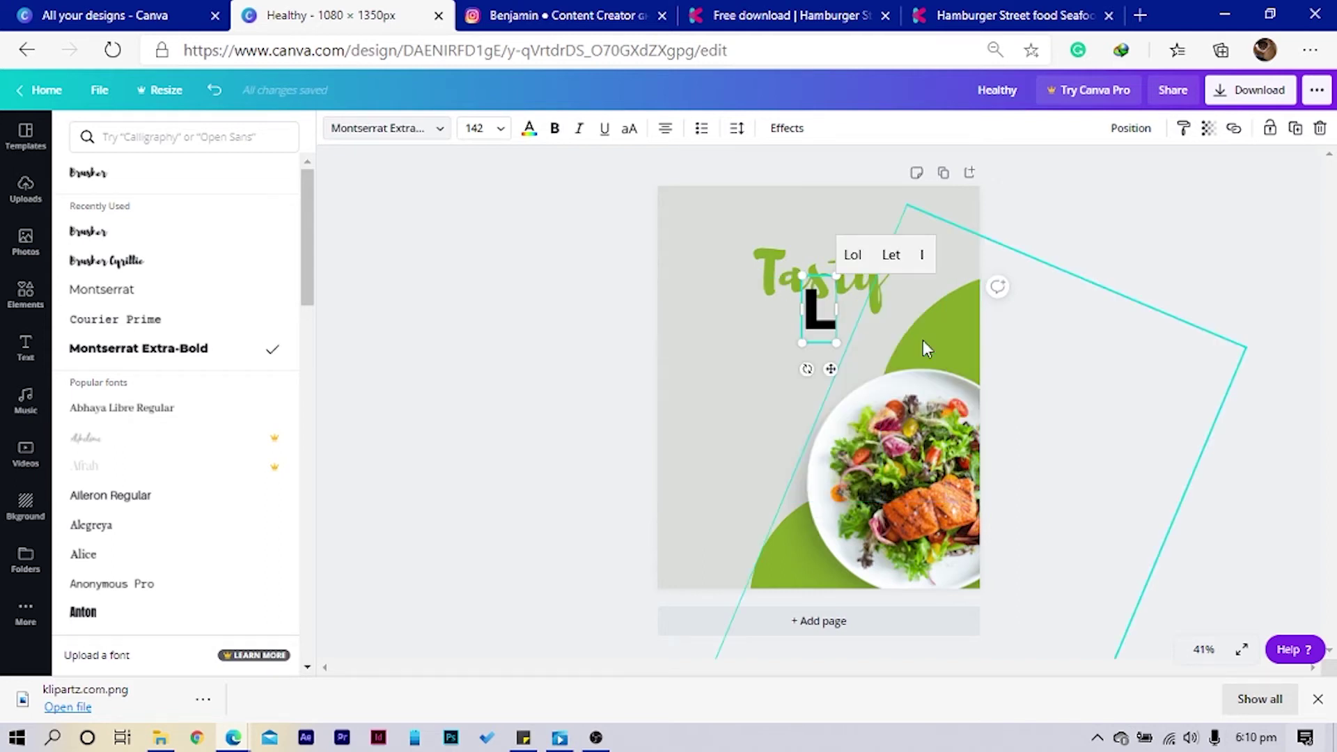
{"action": "type", "text": "unch"}
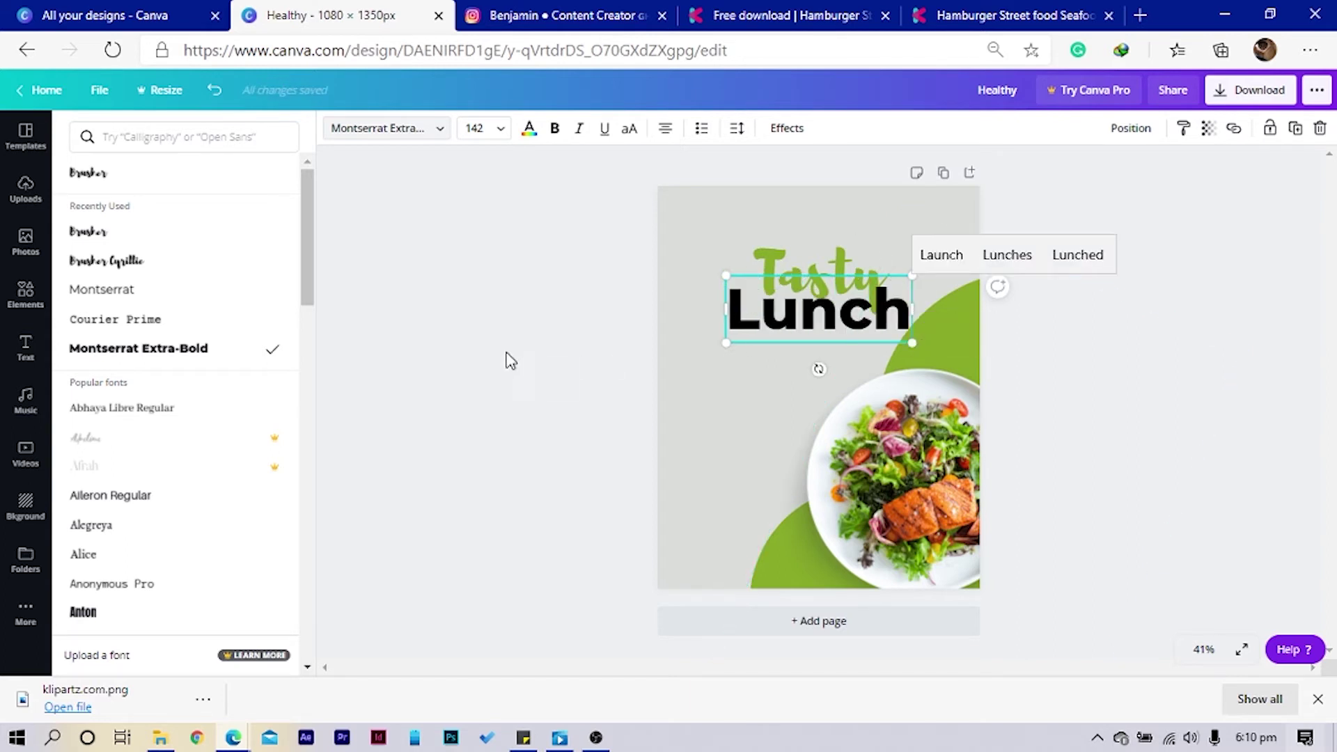
Reduce the "Lunch" text to size 126 and position it directly under "Tasty"
{"action": "left_click", "coordinate": [25, 293]}
{"action": "left_click", "coordinate": [492, 307]}
{"action": "mouse_move", "coordinate": [770, 310]}
{"action": "left_mouse_down"}
{"action": "mouse_move", "coordinate": [779, 317]}
{"action": "mouse_move", "coordinate": [774, 304]}
{"action": "left_mouse_up"}
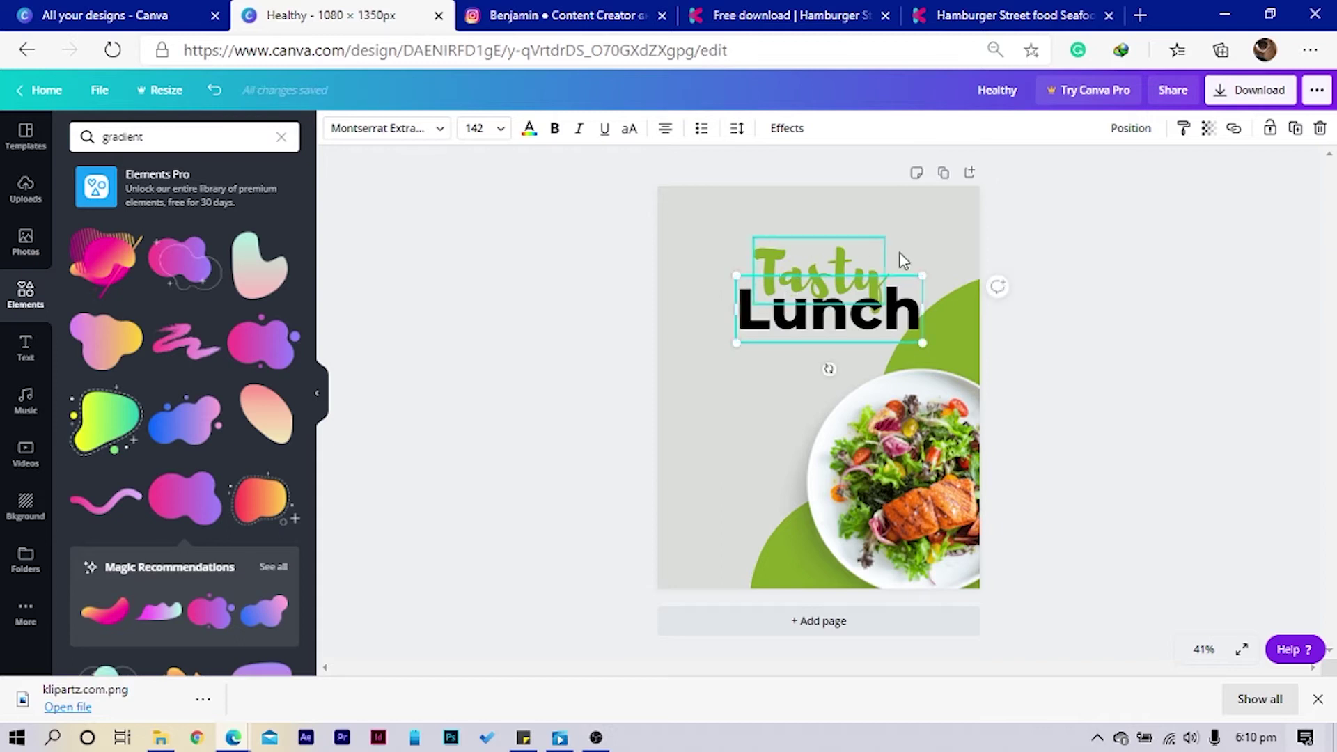
{"action": "left_click_drag", "start_coordinate": [927, 275], "coordinate": [908, 281]}
{"action": "left_click_drag", "start_coordinate": [739, 343], "coordinate": [743, 340]}
Send "Lunch" to the back and shift both words left so "Tasty" and "Lunch" share the same left edge
{"action": "right_click", "coordinate": [778, 327]}
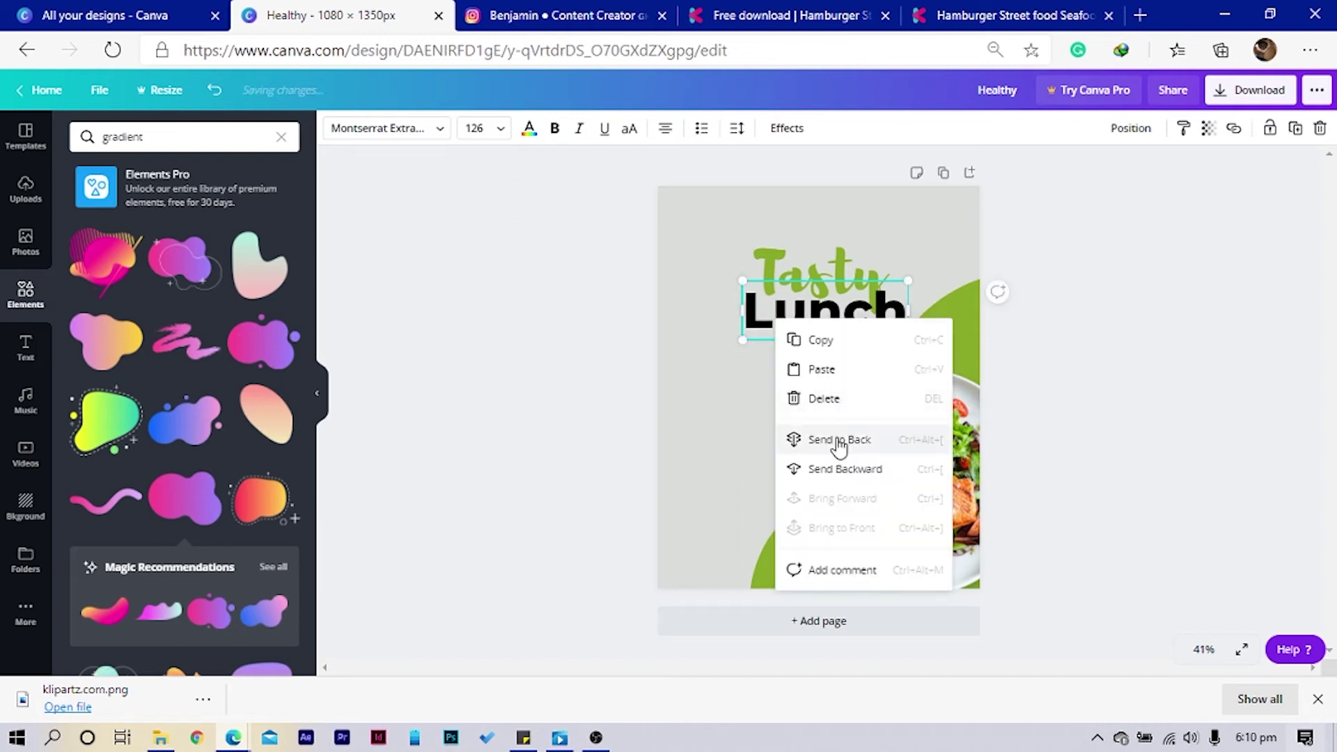
{"action": "left_click", "coordinate": [838, 445]}
{"action": "left_click", "coordinate": [600, 349]}
{"action": "left_click_drag", "start_coordinate": [798, 273], "coordinate": [780, 267]}
{"action": "left_click_drag", "start_coordinate": [785, 329], "coordinate": [773, 320]}
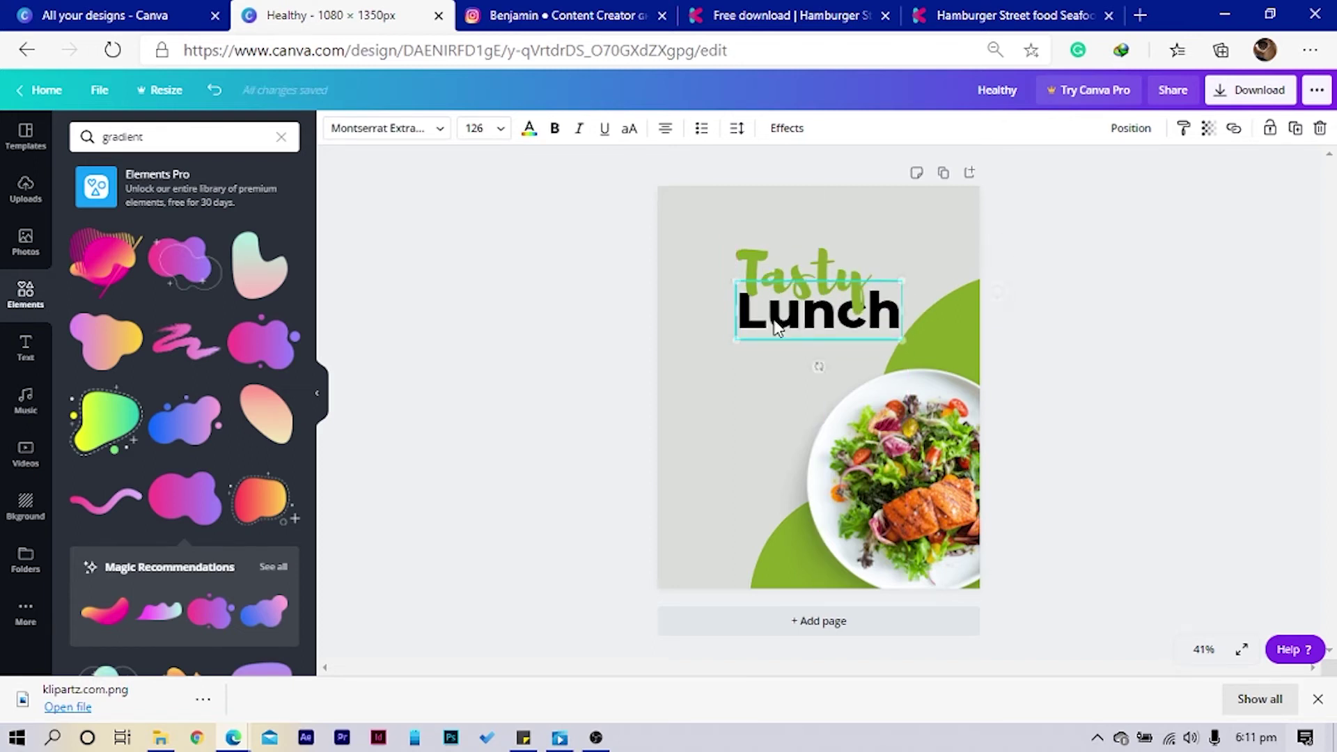
Extend the "Tasty" headline so it reads "Tasty Food"
{"action": "left_click", "coordinate": [815, 265]}
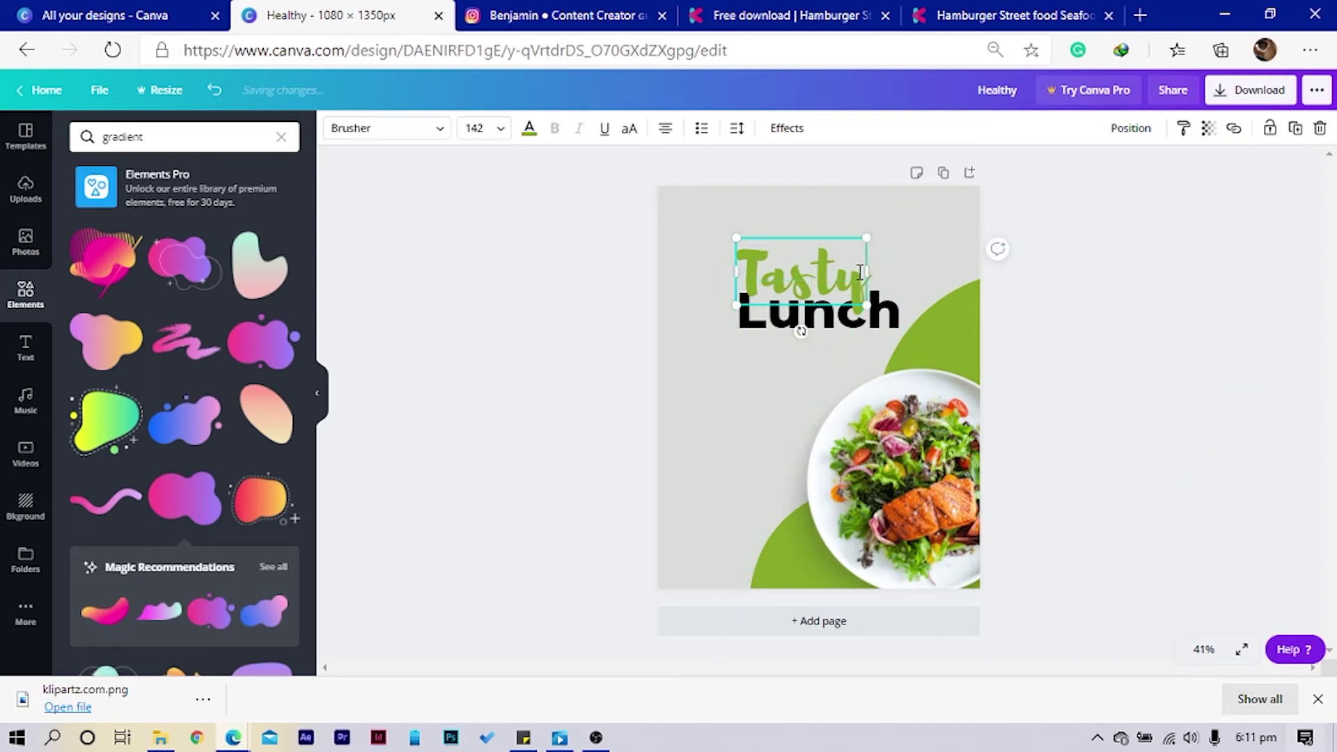
{"action": "type", "text": "Food"}
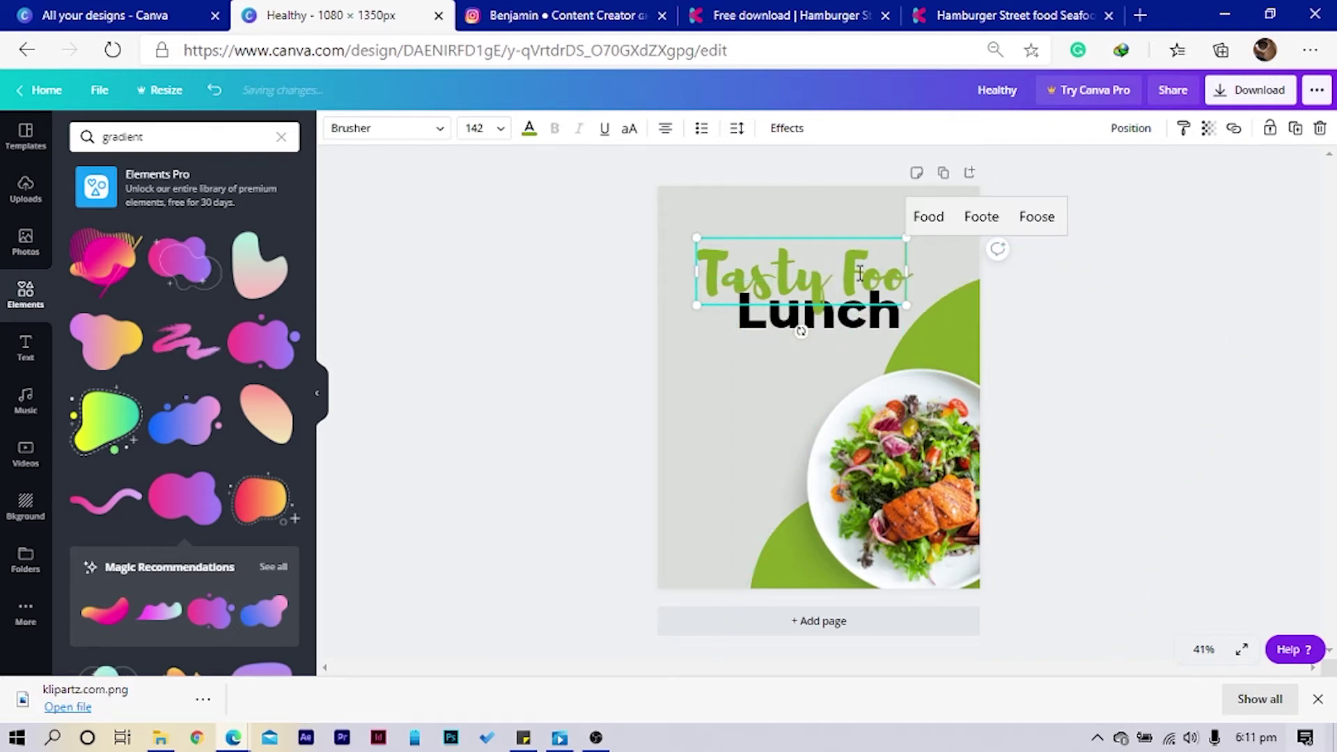
{"action": "key", "text": "Escape"}
Centre "Tasty Food" horizontally on the page, nudge the green blob down, and place "Lunch" directly beneath the headline
{"action": "left_click", "coordinate": [764, 331]}
{"action": "left_click_drag", "start_coordinate": [764, 332], "coordinate": [739, 384]}
{"action": "left_click_drag", "start_coordinate": [771, 299], "coordinate": [788, 298]}
{"action": "left_click_drag", "start_coordinate": [783, 559], "coordinate": [769, 576]}
{"action": "left_click", "coordinate": [830, 362]}
{"action": "left_click_drag", "start_coordinate": [808, 369], "coordinate": [817, 333]}
Extend "Lunch" to "Lunch for all!", shrink it to size 41.3 and place it under the right end of "Tasty Food"
{"action": "double_click", "coordinate": [815, 325]}
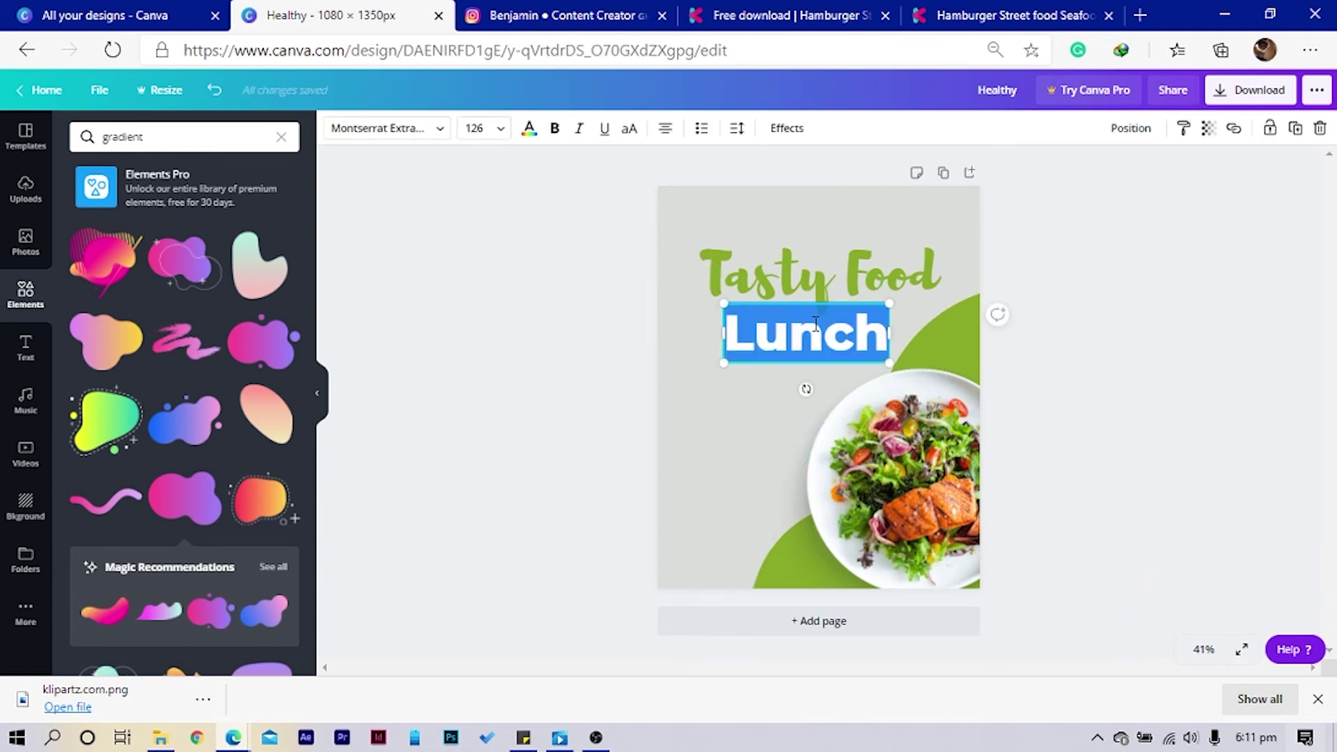
{"action": "key", "text": "Right"}
{"action": "type", "text": "for"}
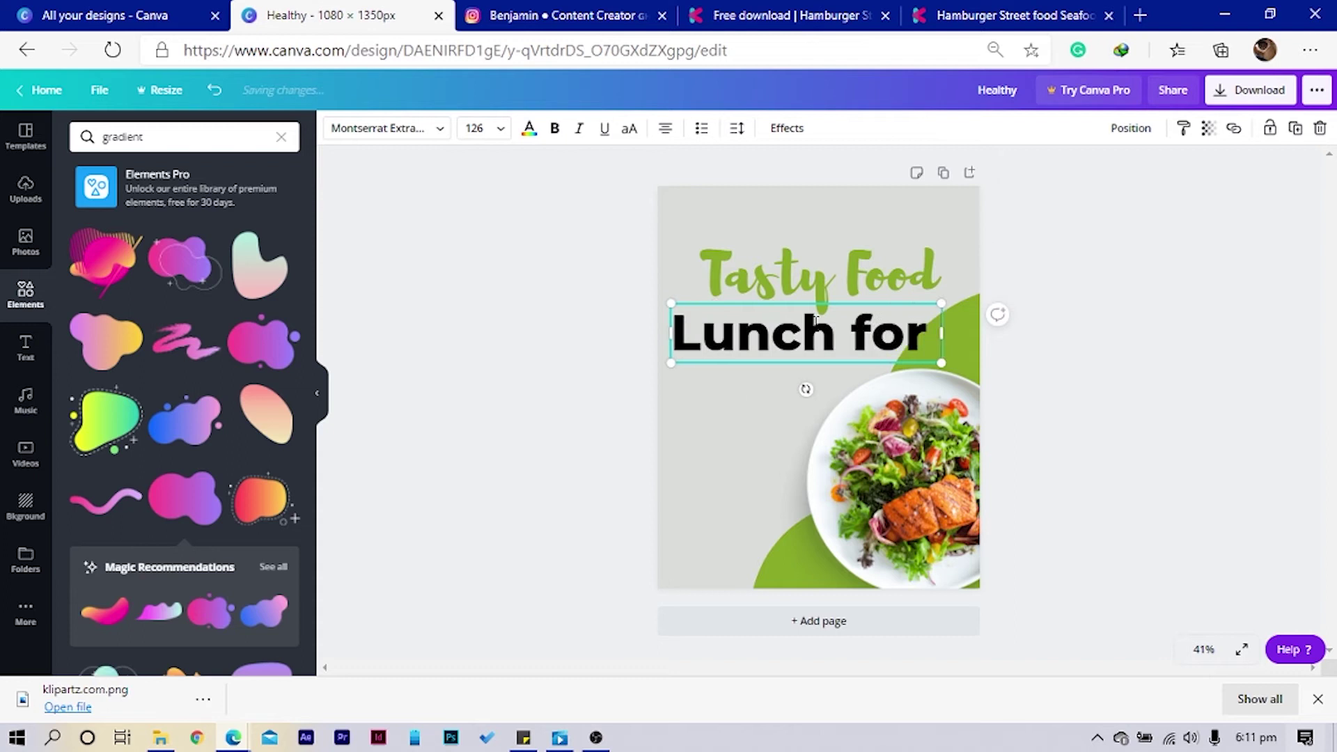
{"action": "type", "text": " all!"}
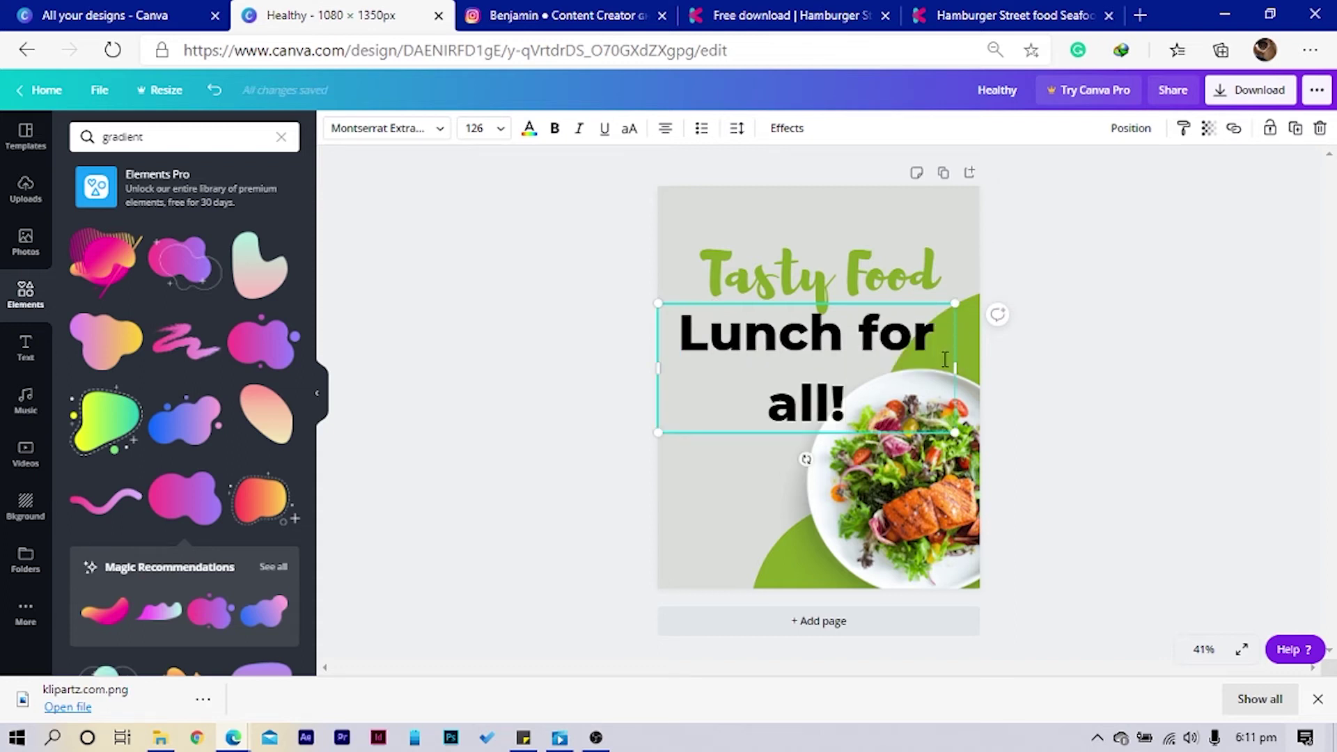
{"action": "left_click_drag", "start_coordinate": [966, 371], "coordinate": [763, 419]}
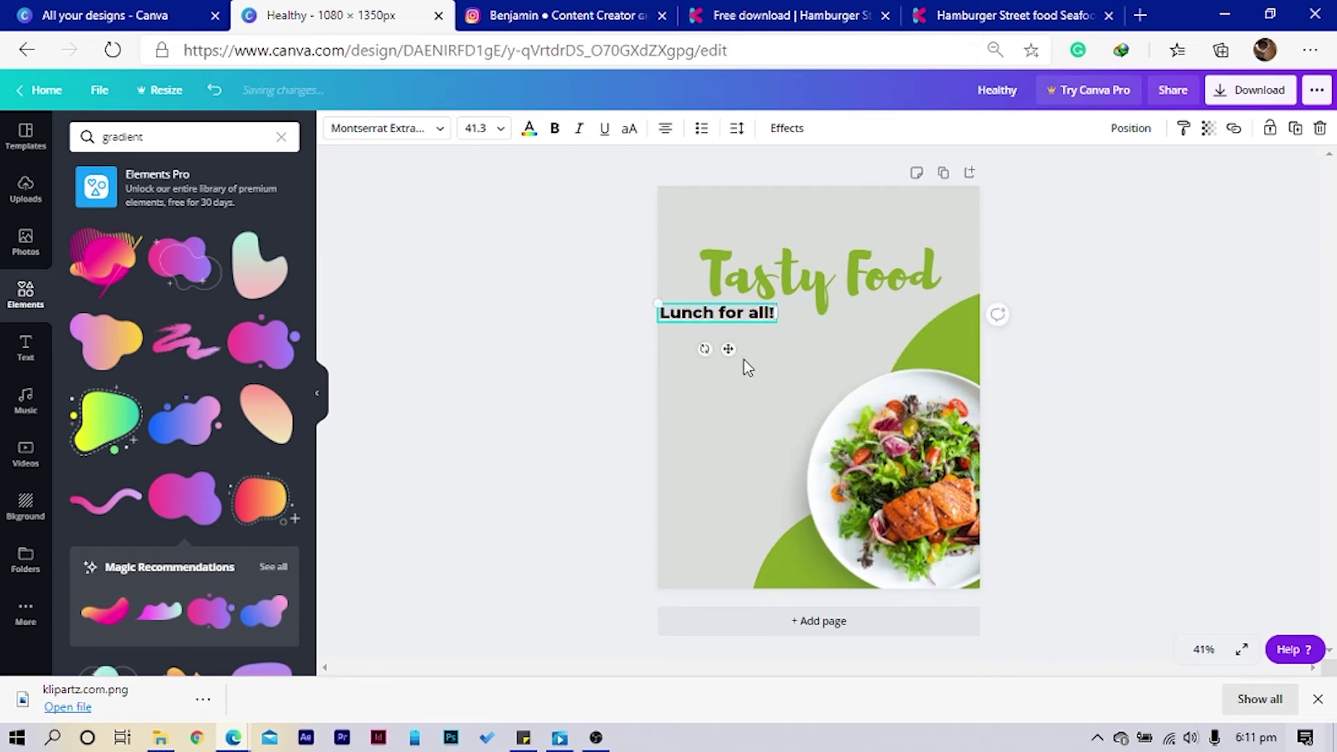
{"action": "left_click_drag", "start_coordinate": [728, 349], "coordinate": [885, 343]}
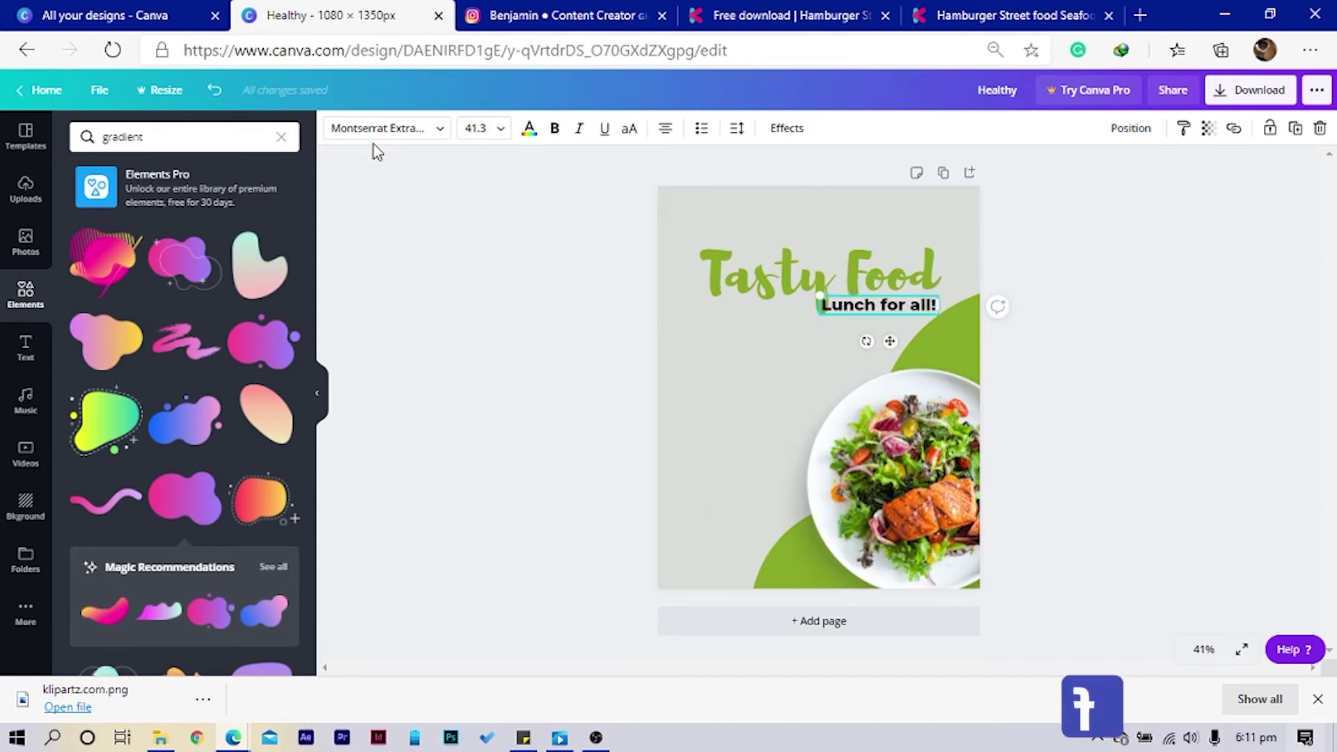
Change the "Lunch for all!" font to Montserrat and reduce the text to size 30.3, keeping it under "Food"
{"action": "left_click", "coordinate": [382, 128]}
{"action": "left_click", "coordinate": [123, 351]}
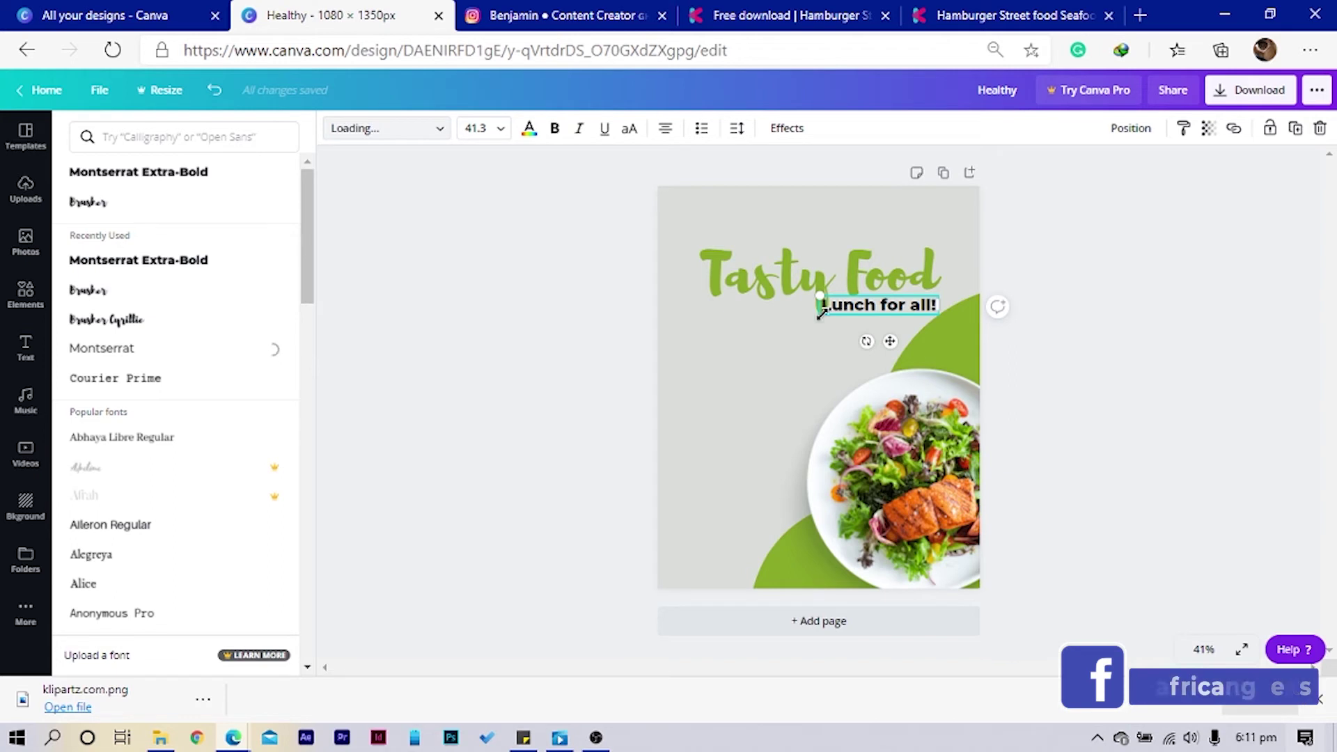
{"action": "left_click_drag", "start_coordinate": [825, 315], "coordinate": [853, 310]}
{"action": "left_click", "coordinate": [472, 288]}
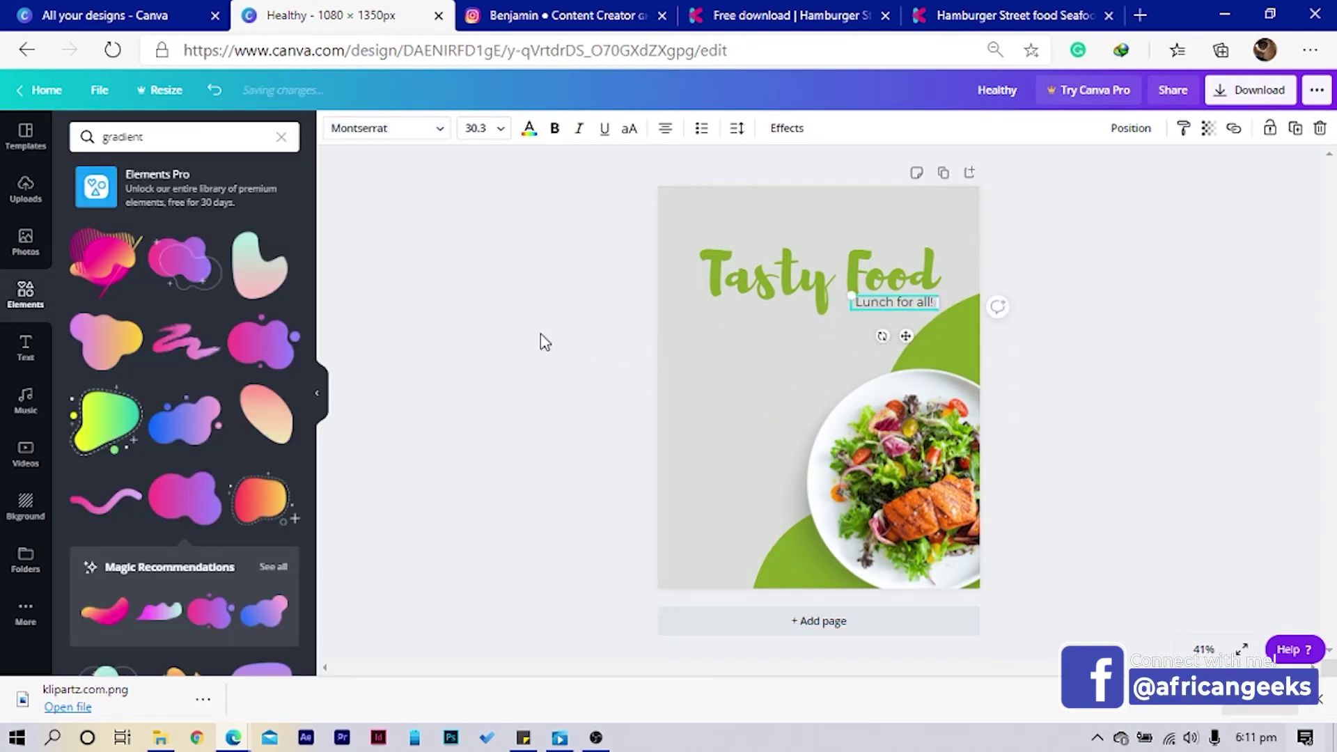
{"action": "left_click", "coordinate": [606, 399]}
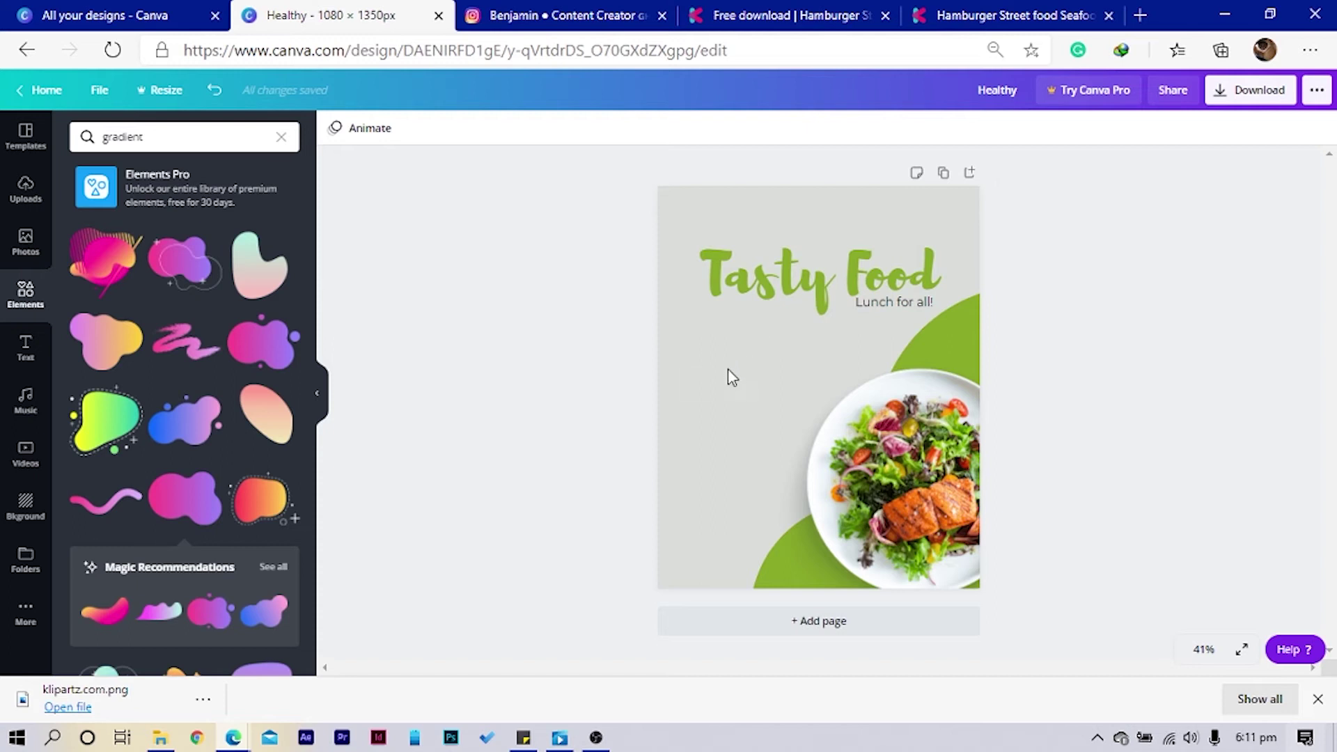
Send the "Tasty Food" headline to the back
{"action": "right_click", "coordinate": [916, 299]}
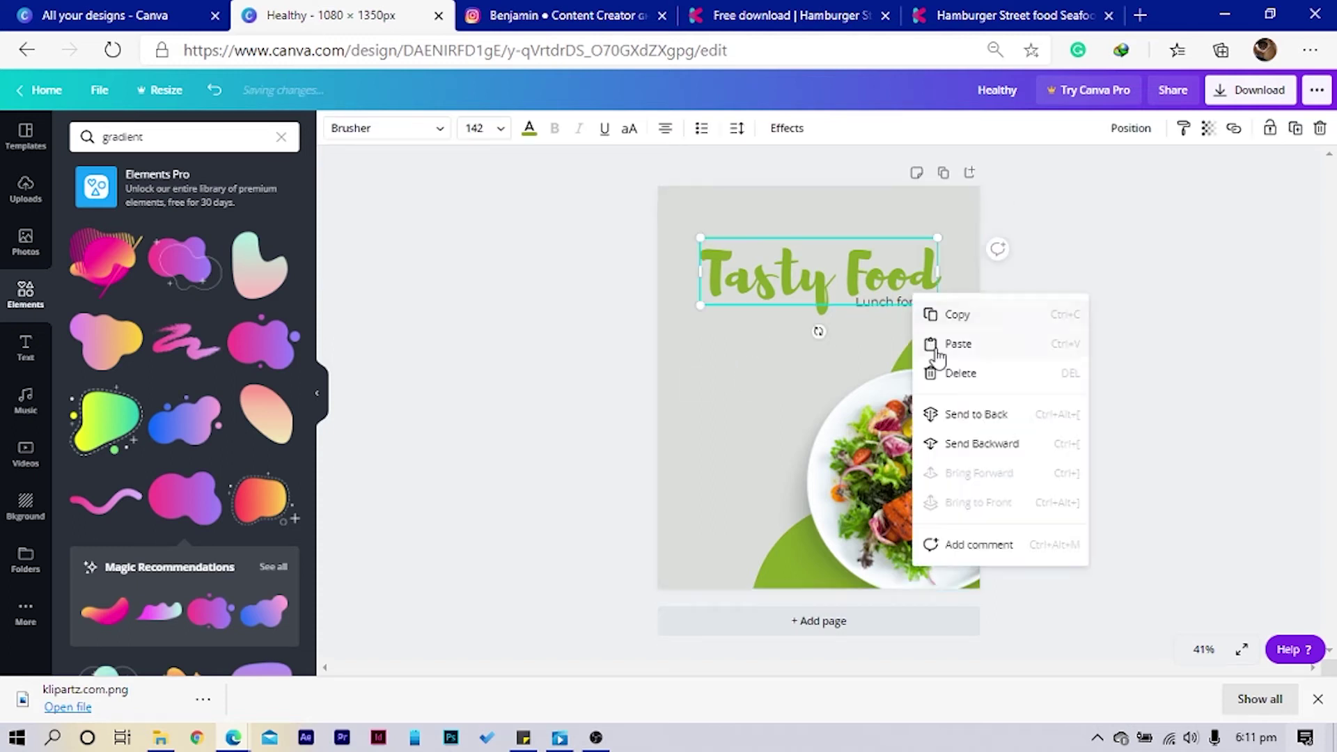
{"action": "left_click", "coordinate": [975, 415]}
{"action": "left_click", "coordinate": [421, 313]}
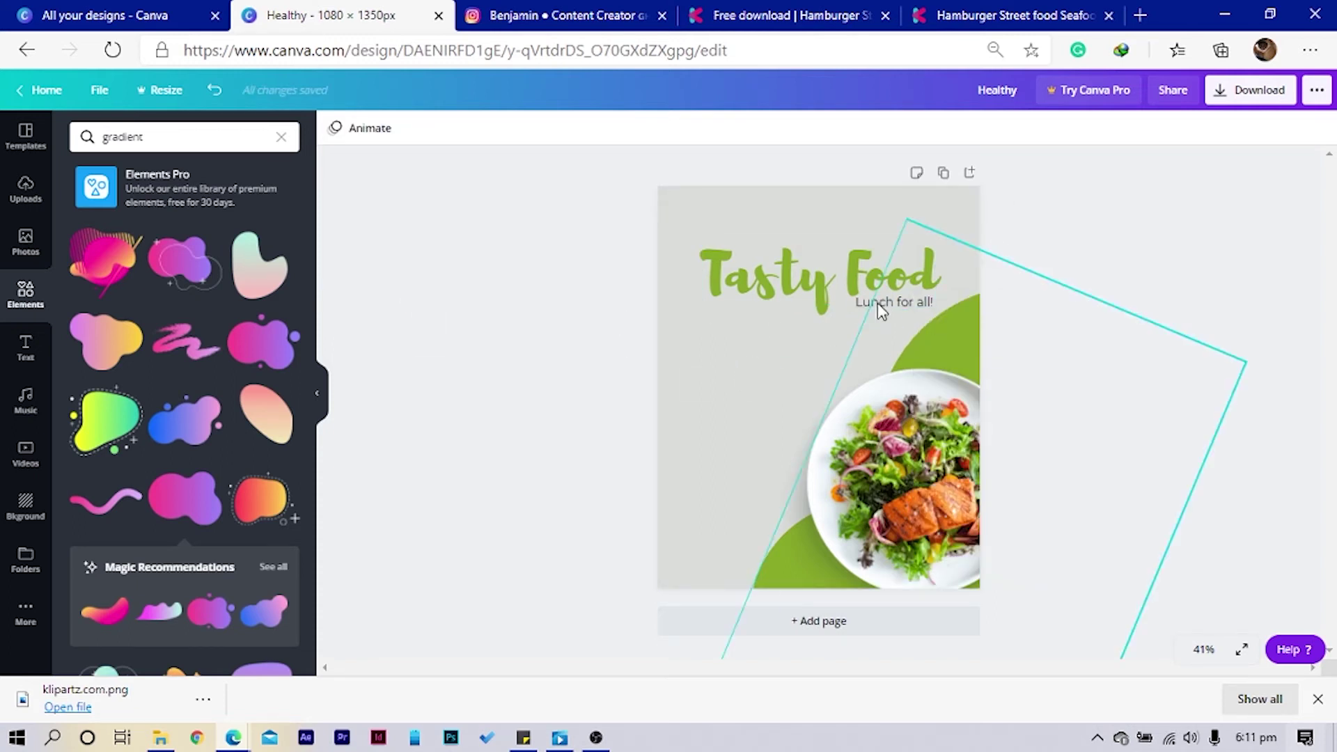
Place a copy of "Lunch for all!" in the empty area beside the plate, and enlarge the headline and its tagline together, headline size 156
{"action": "left_click", "coordinate": [864, 310]}
{"action": "left_click_drag", "start_coordinate": [874, 308], "coordinate": [743, 412]}
{"action": "left_click_drag", "start_coordinate": [671, 246], "coordinate": [863, 312]}
{"action": "left_click_drag", "start_coordinate": [697, 240], "coordinate": [729, 262]}
Enlarge the copied "Lunch for all!" text to size 42.1 and replace its wording with "Daily Fresh Menu"
{"action": "left_click", "coordinate": [763, 373]}
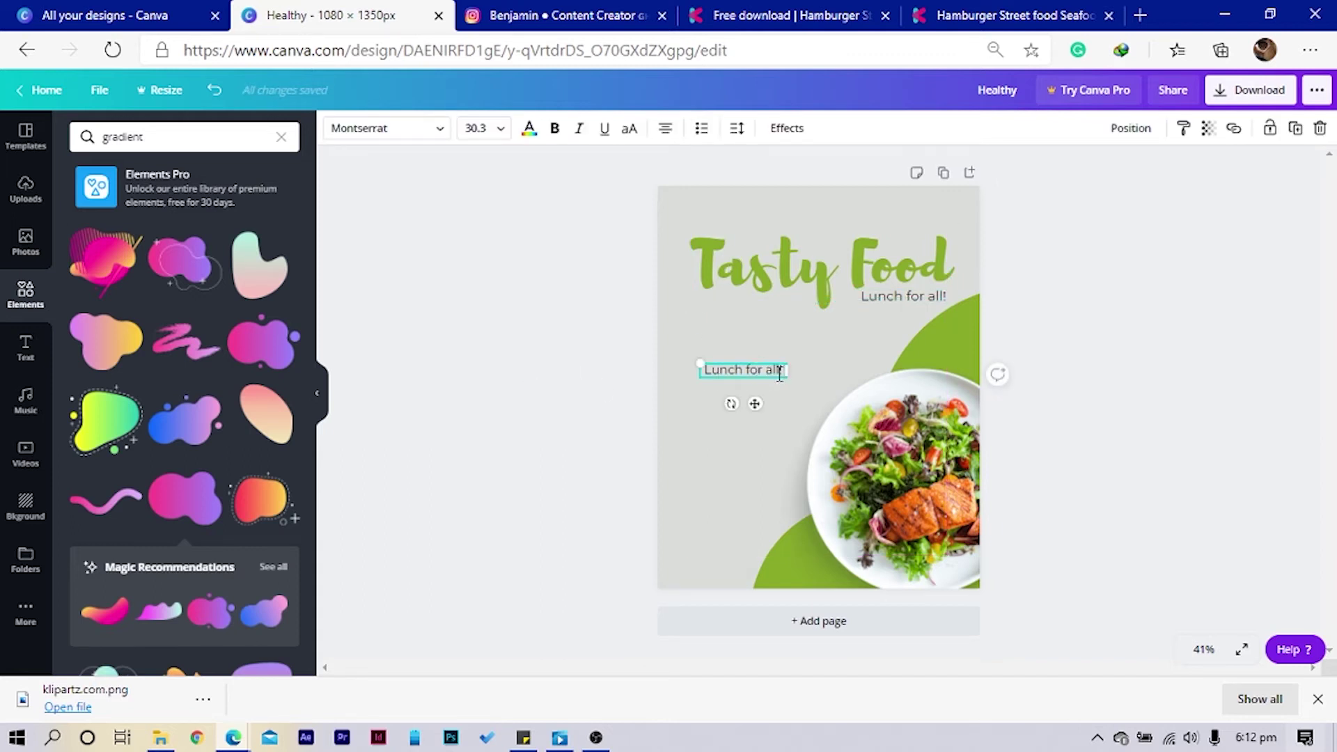
{"action": "left_click_drag", "start_coordinate": [783, 375], "coordinate": [822, 383]}
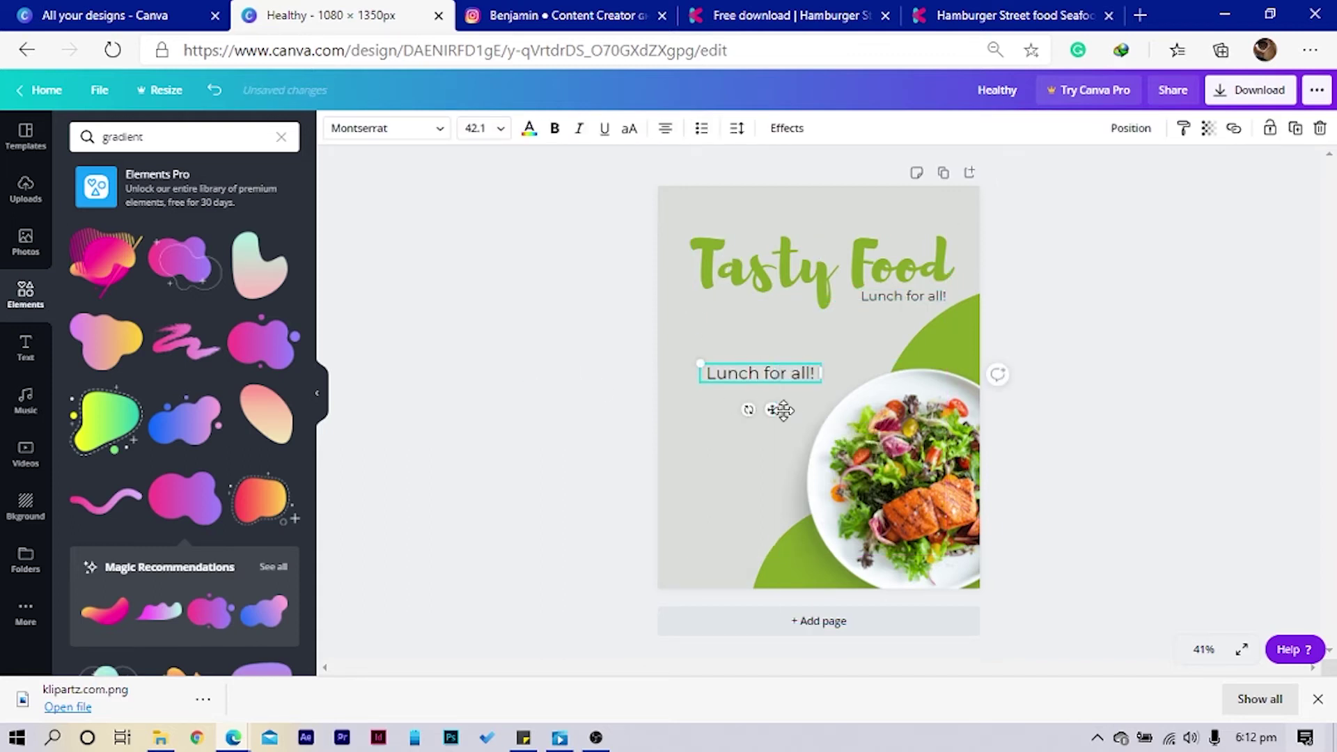
{"action": "double_click", "coordinate": [742, 375]}
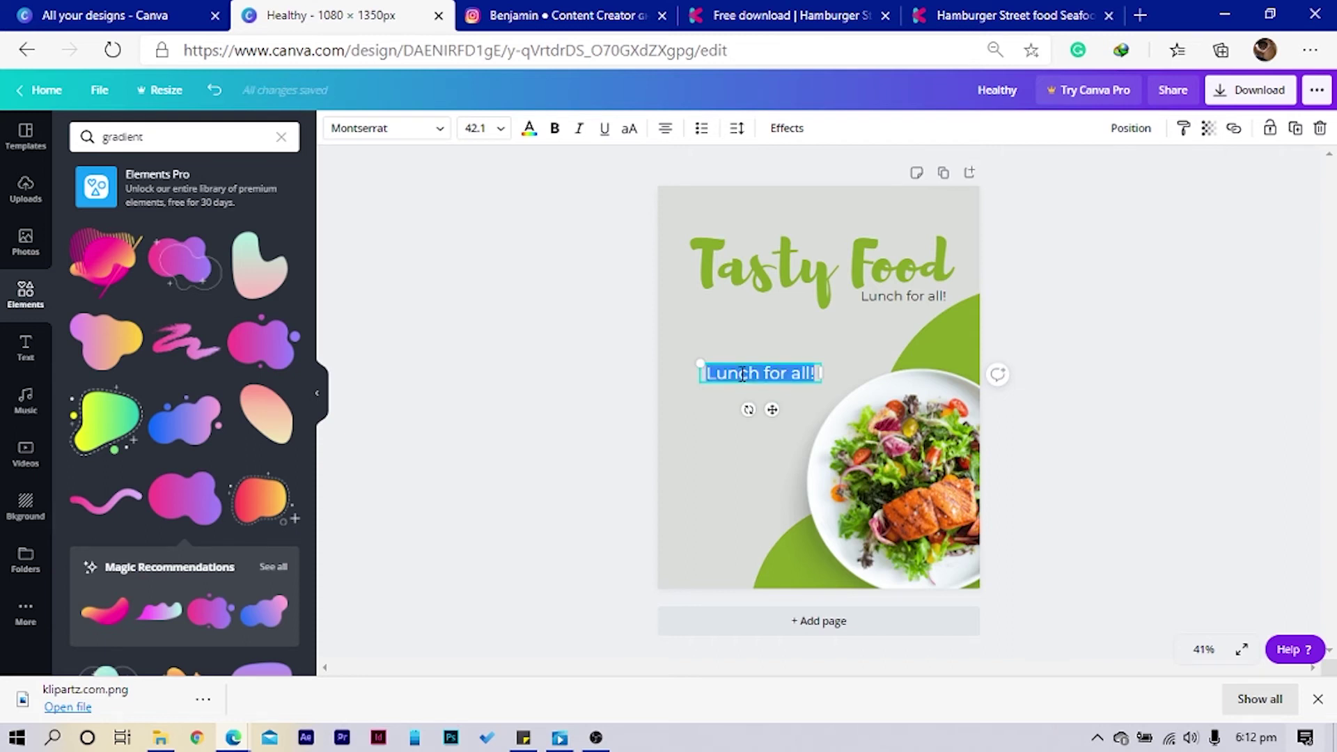
{"action": "type", "text": "Dai"}
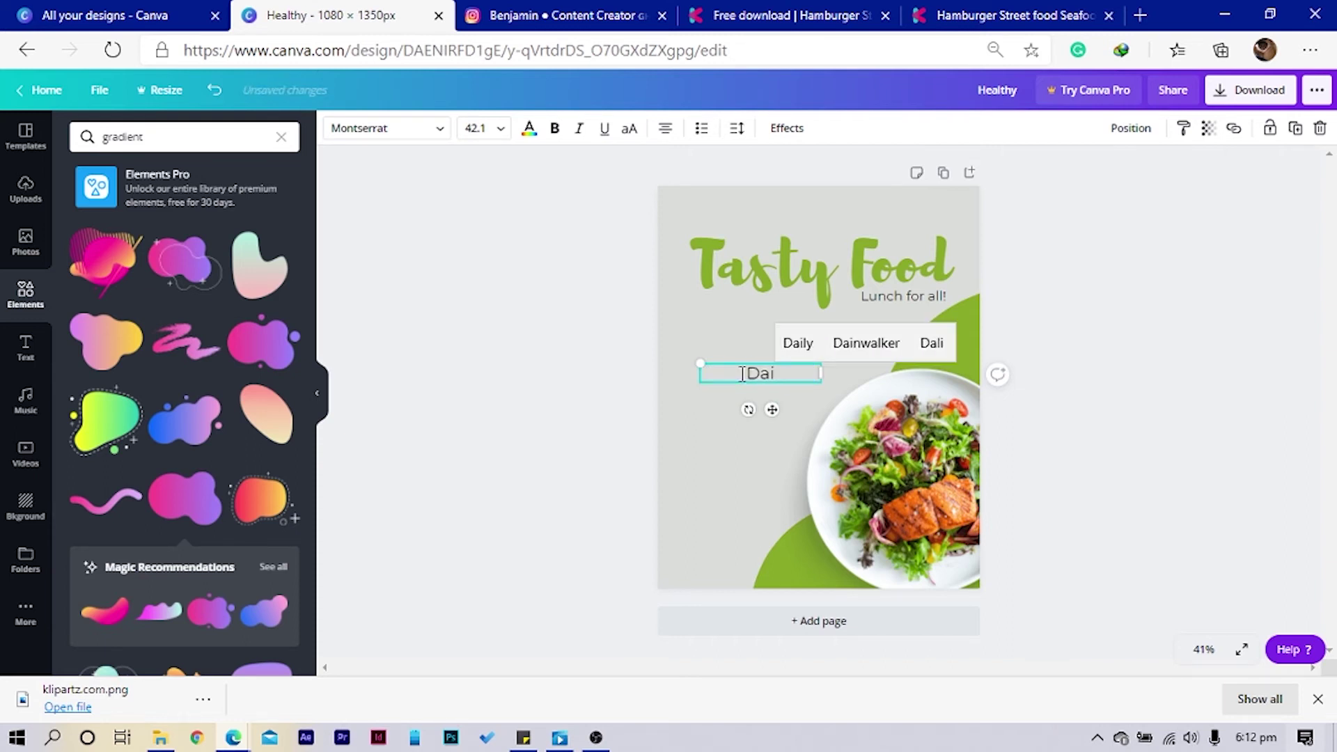
{"action": "type", "text": "ly"}
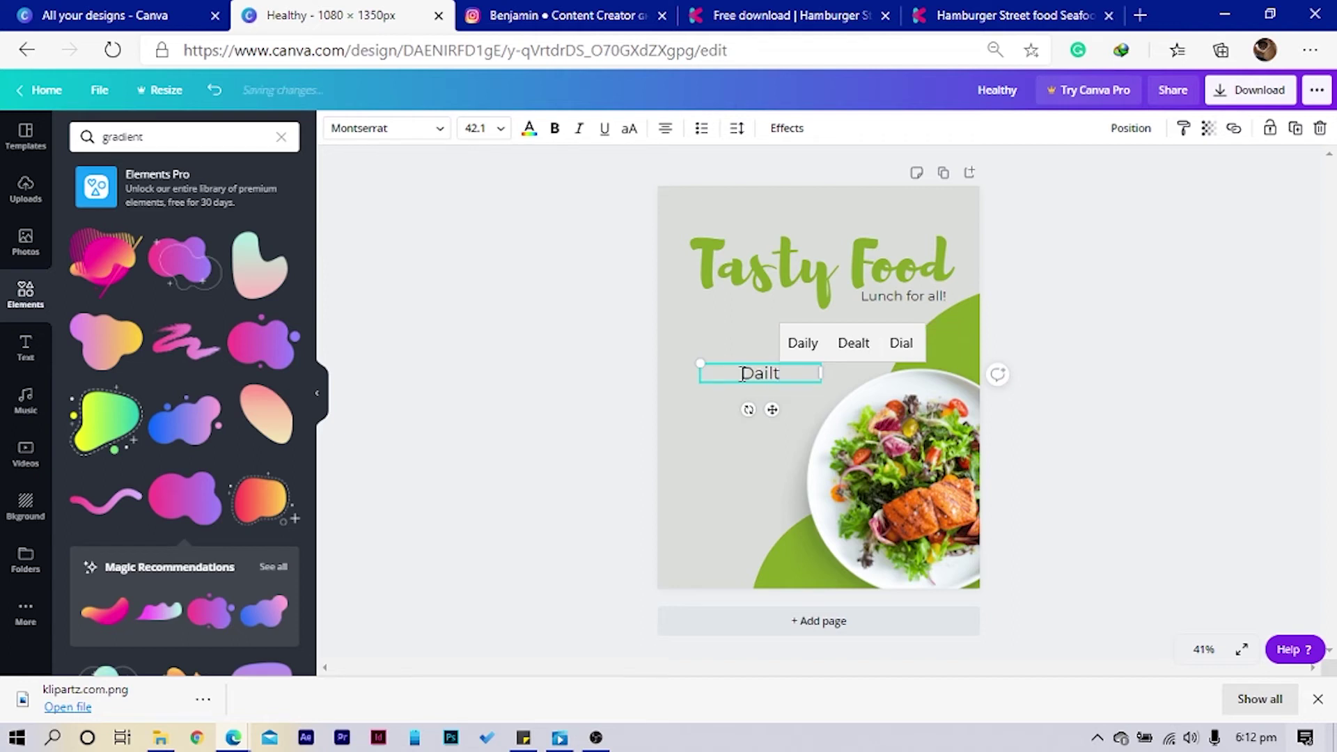
{"action": "type", "text": " Fre"}
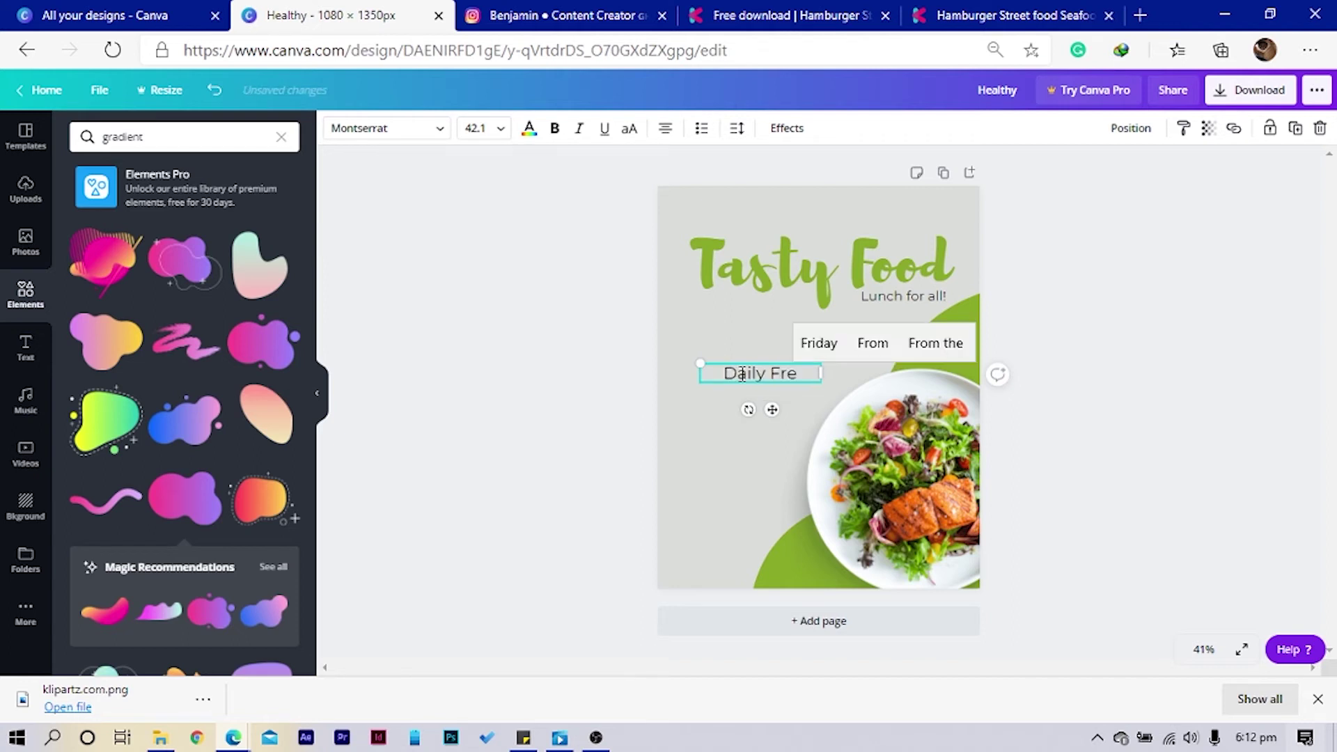
{"action": "type", "text": "sh"}
{"action": "type", "text": " Me"}
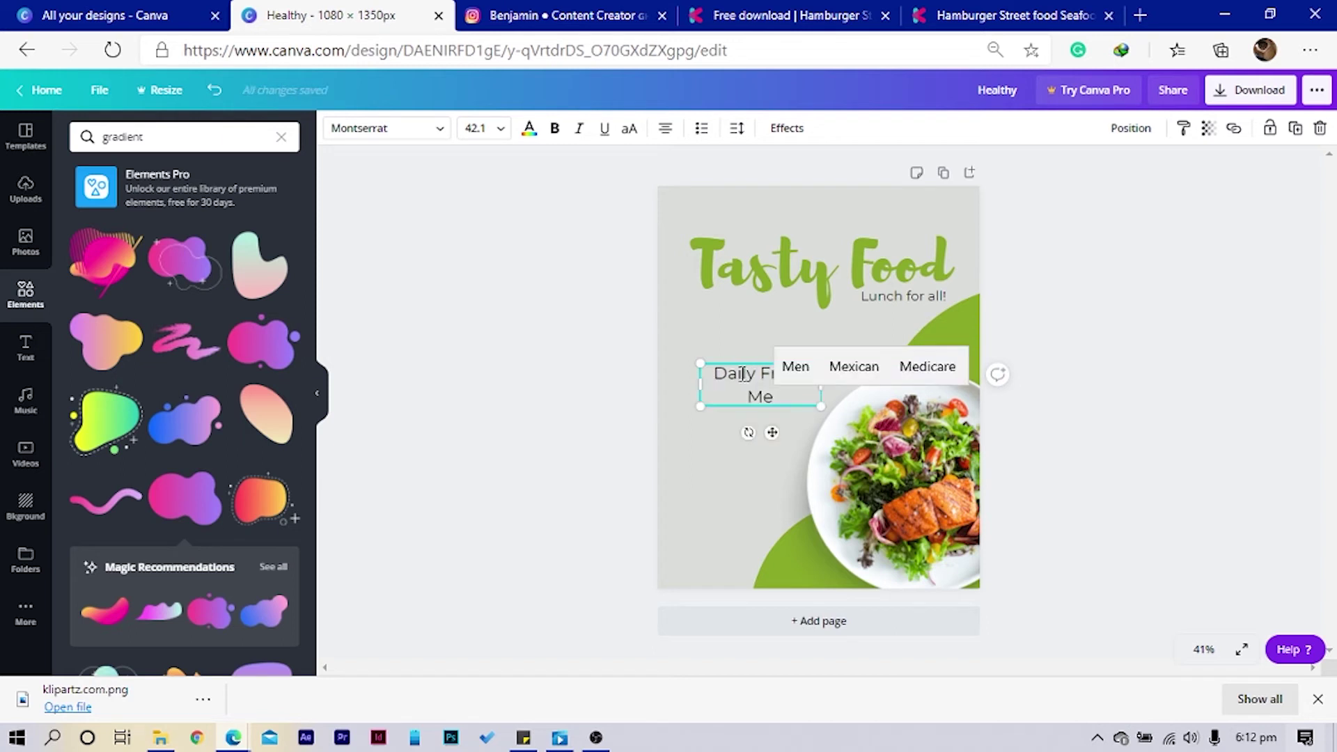
{"action": "type", "text": "nu"}
{"action": "left_click", "coordinate": [652, 521]}
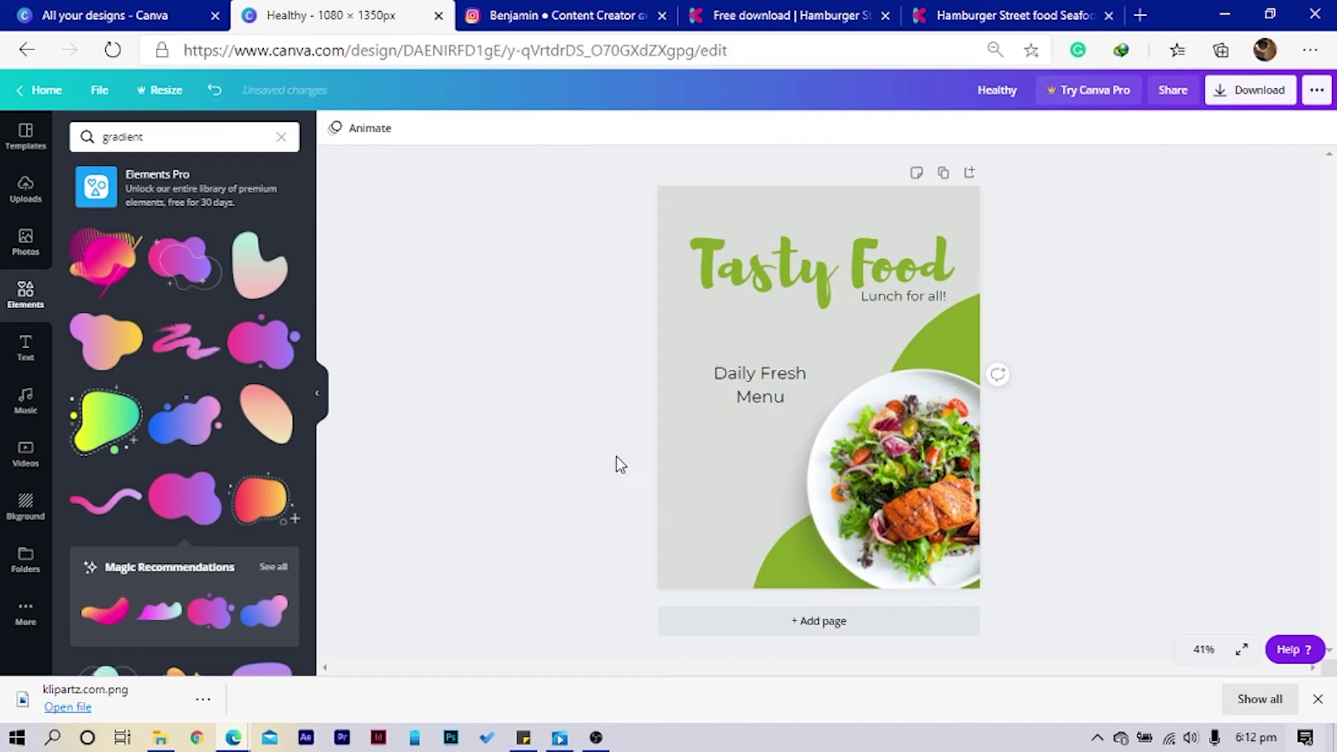
Break the text after "Daily" so "Fresh Menu" sits on its own line, and left-align both lines
{"action": "left_click", "coordinate": [760, 378]}
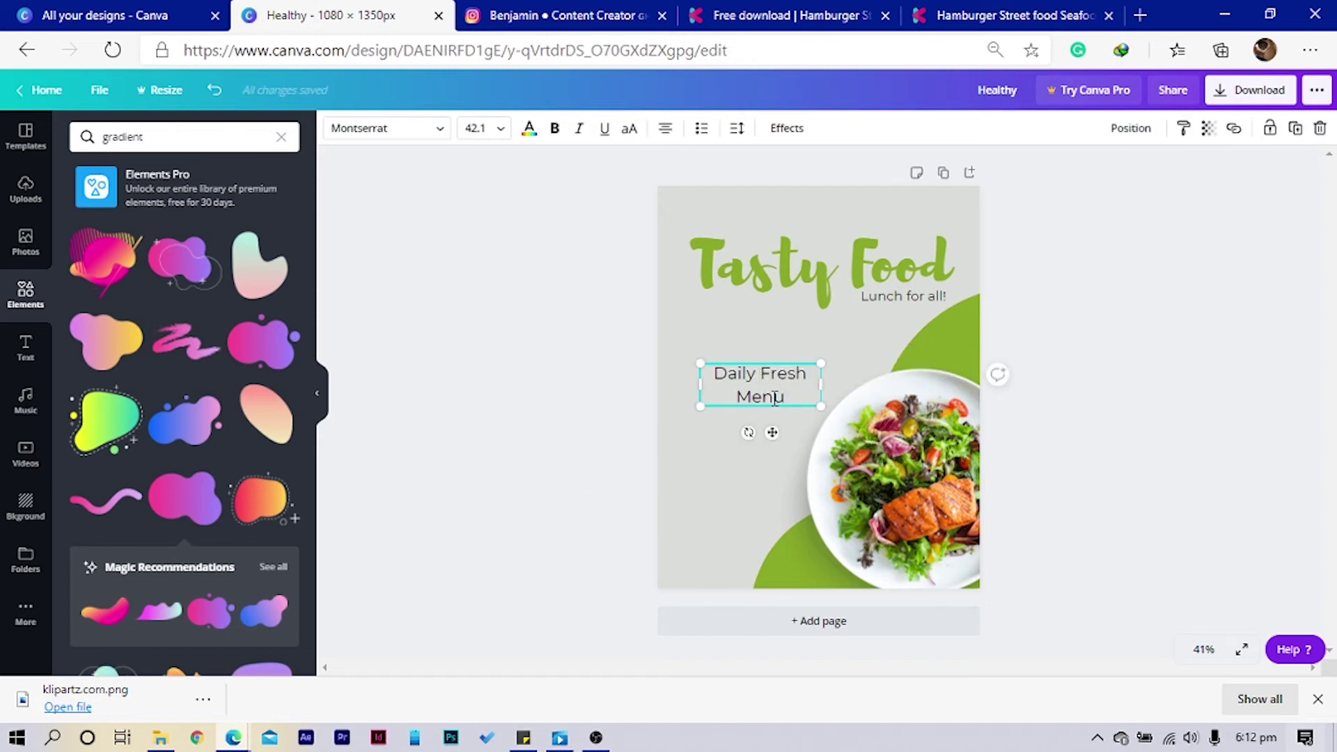
{"action": "key", "text": "ctrl+z"}
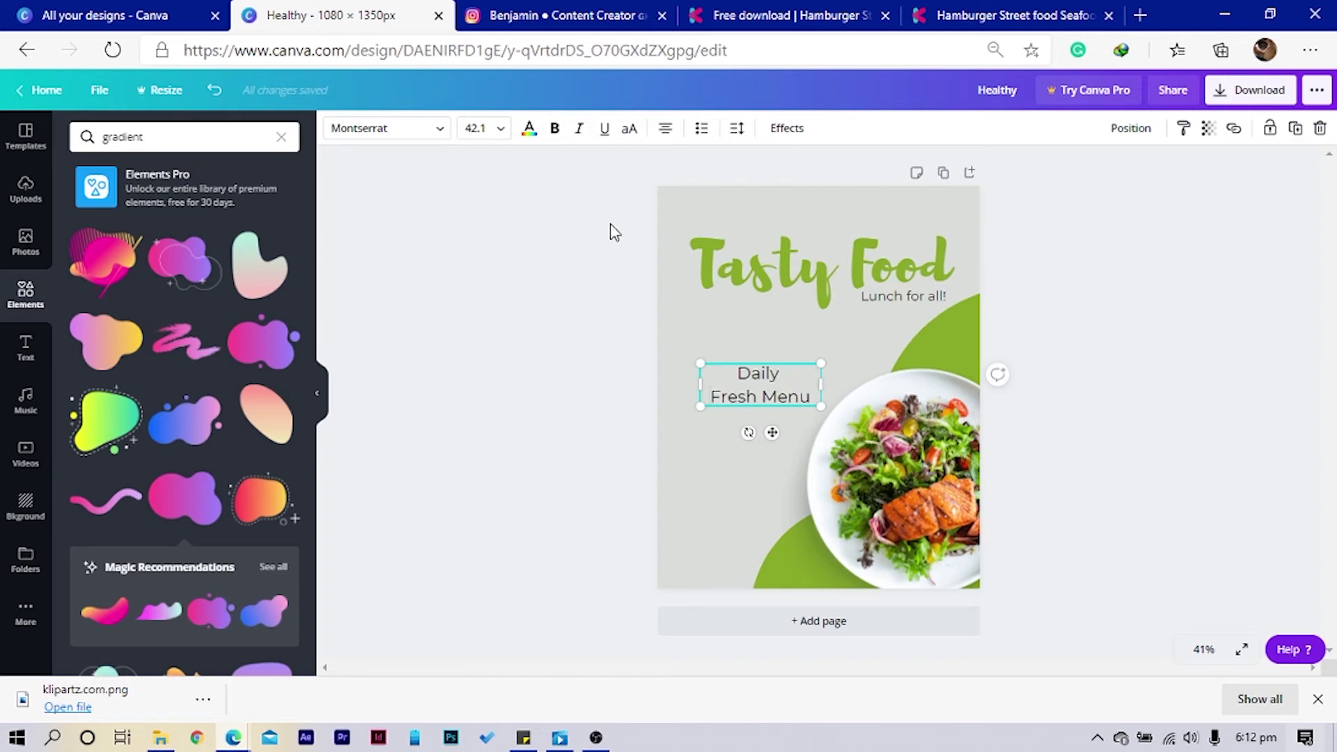
{"action": "left_click", "coordinate": [664, 129]}
{"action": "left_click", "coordinate": [601, 365]}
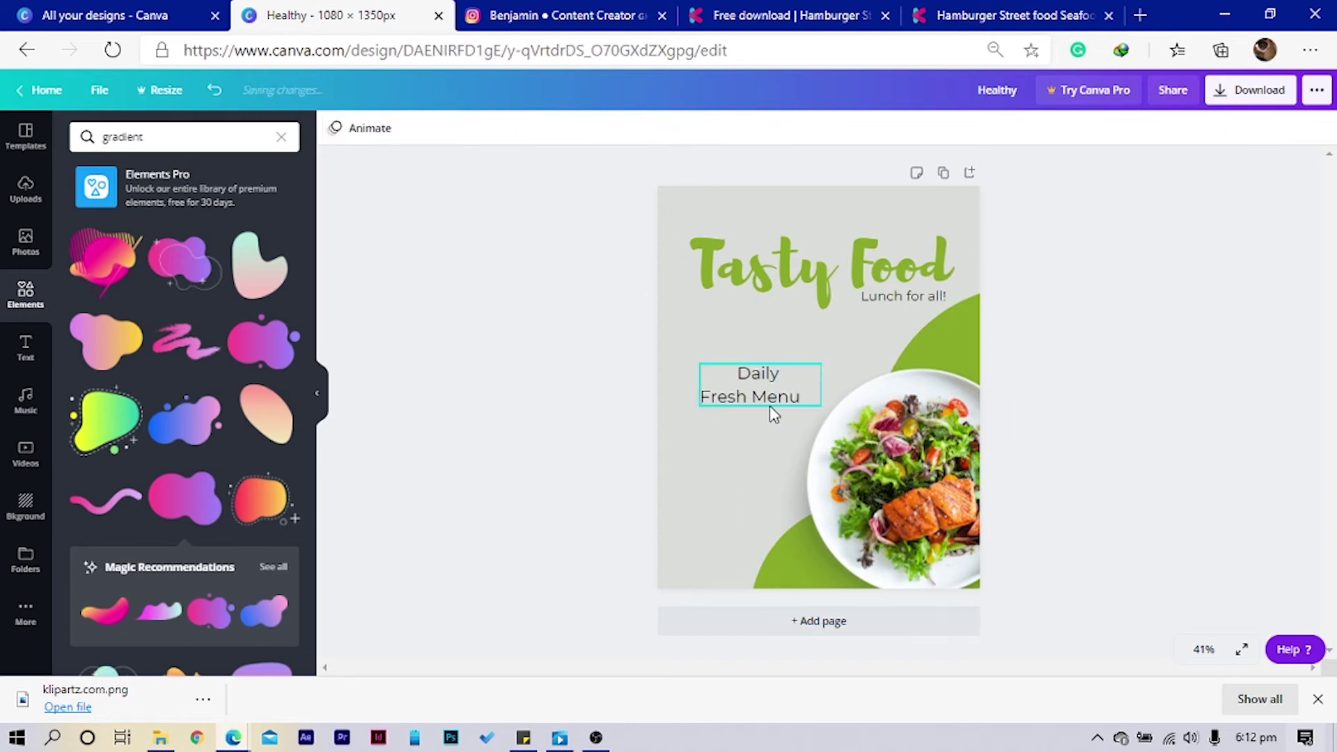
{"action": "left_click", "coordinate": [773, 414]}
{"action": "left_click", "coordinate": [665, 131]}
{"action": "left_click", "coordinate": [597, 396]}
Tighten the line height of "Daily Fresh Menu" and move the text closer to the page's left edge, beside the plate
{"action": "left_click", "coordinate": [728, 412]}
{"action": "left_click", "coordinate": [737, 129]}
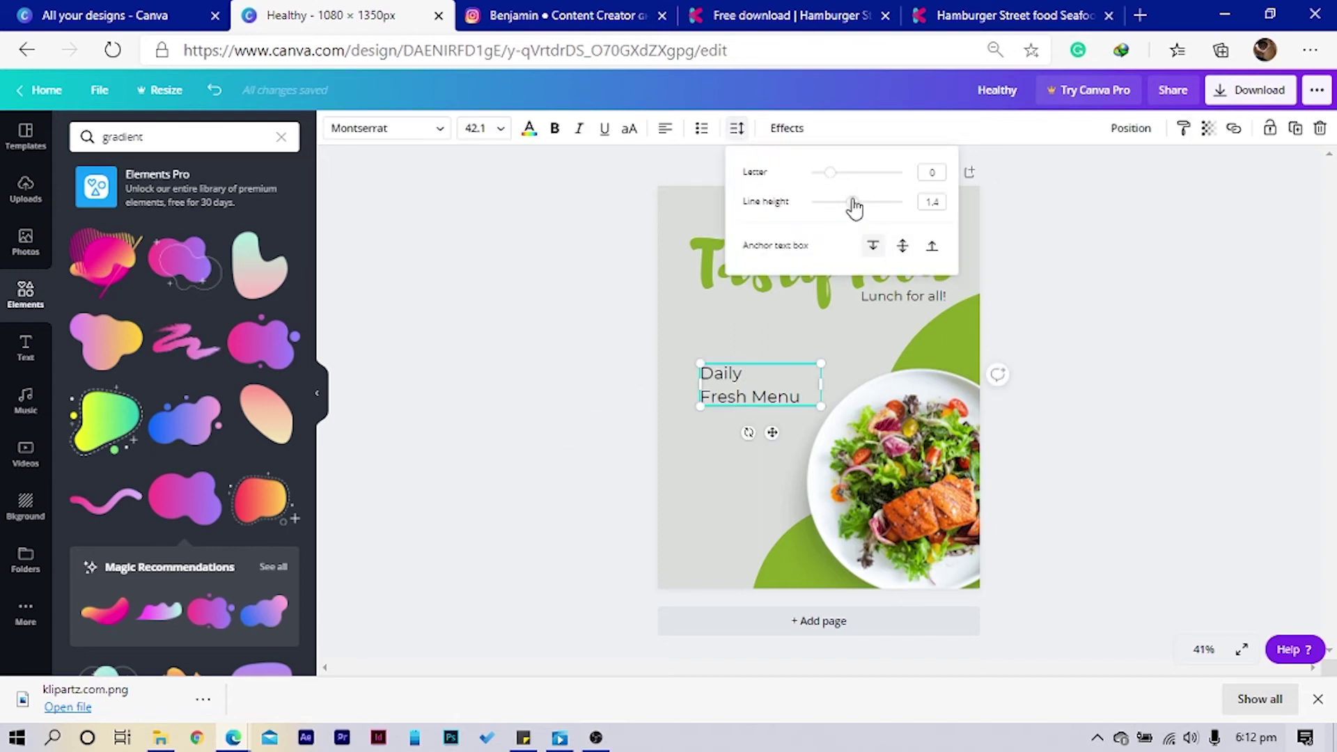
{"action": "left_click_drag", "start_coordinate": [854, 206], "coordinate": [839, 203]}
{"action": "left_click", "coordinate": [616, 348]}
{"action": "left_click", "coordinate": [738, 396]}
{"action": "left_click_drag", "start_coordinate": [731, 394], "coordinate": [718, 417]}
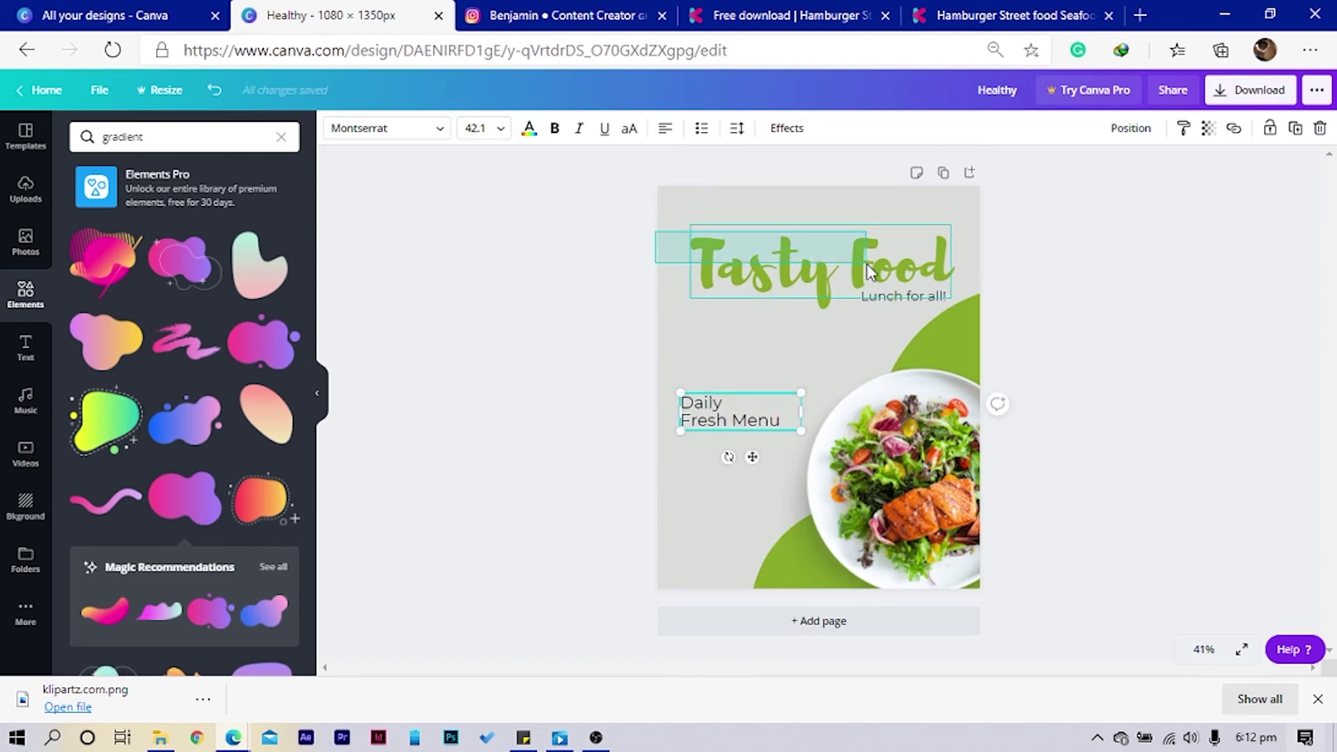
{"action": "left_click", "coordinate": [775, 258]}
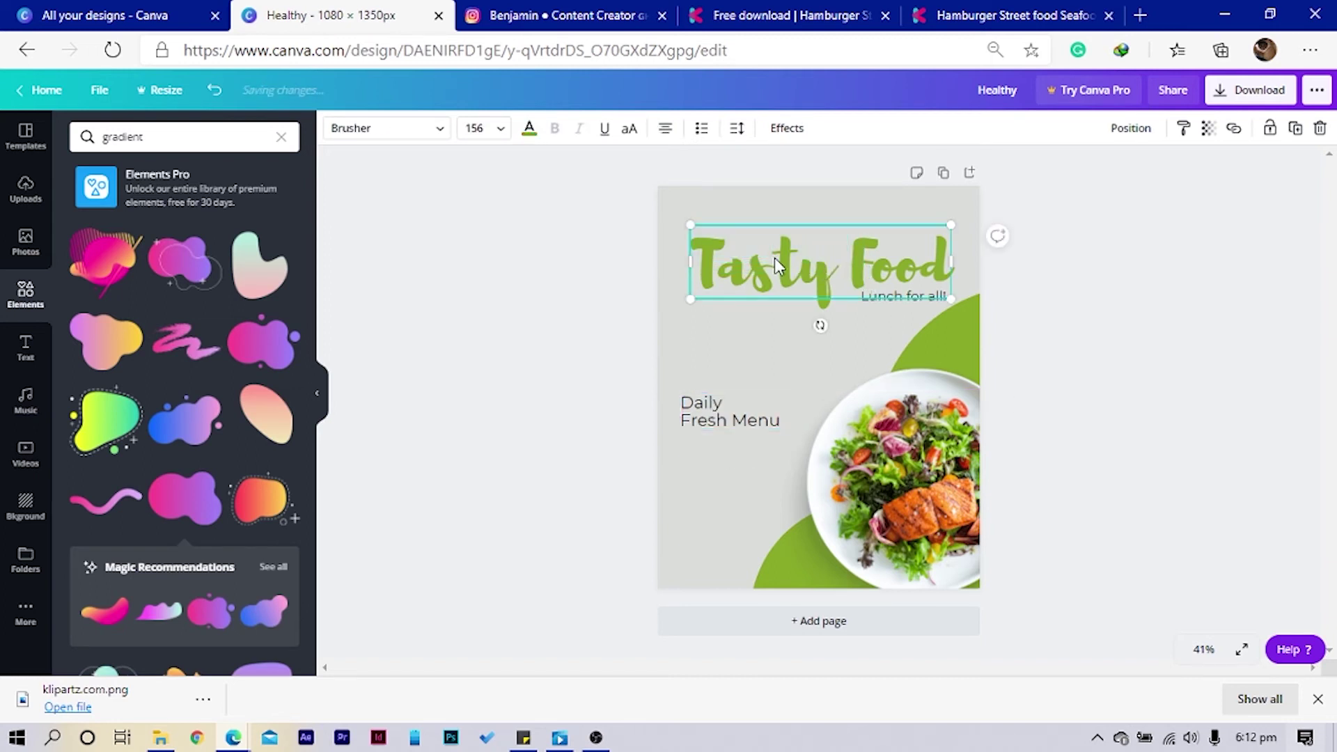
{"action": "left_click", "coordinate": [390, 451]}
{"action": "left_click", "coordinate": [725, 411]}
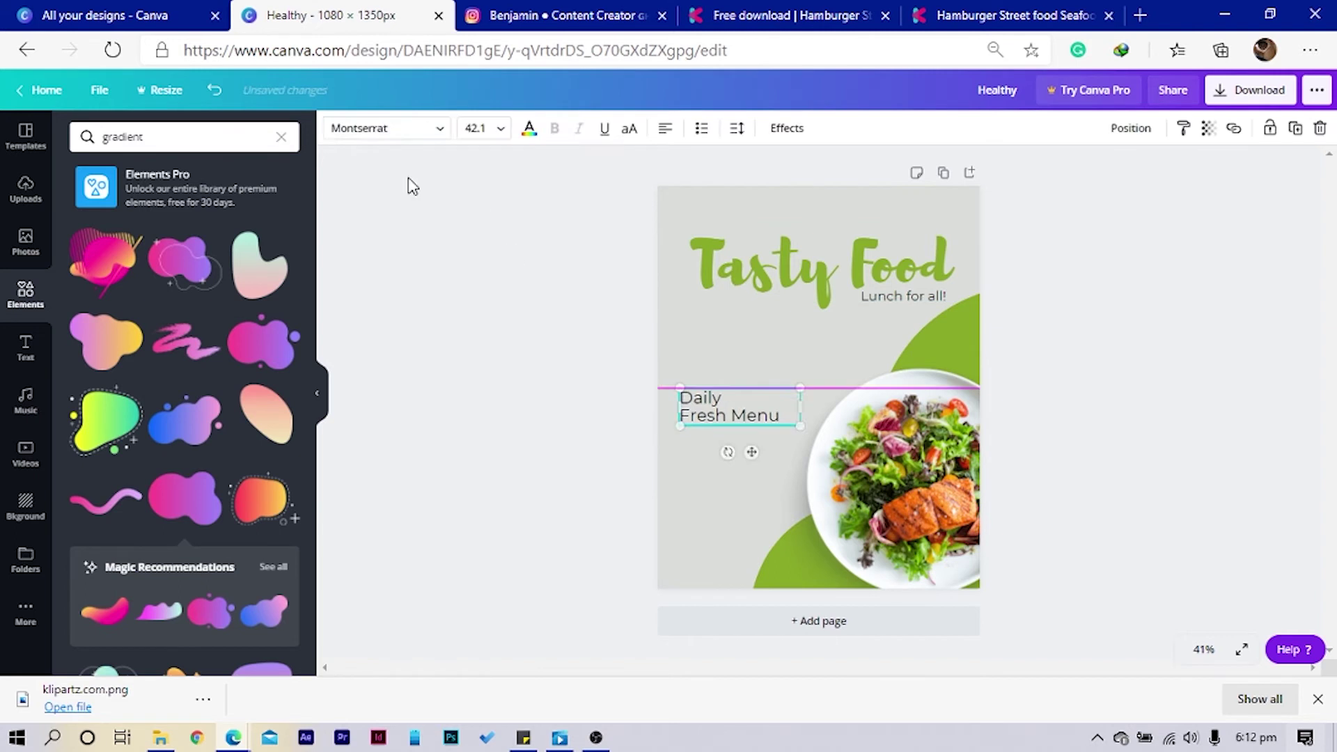
Search the fonts for "mont" and apply Montserrat Classic to "Daily Fresh Menu"
{"action": "left_click", "coordinate": [351, 128]}
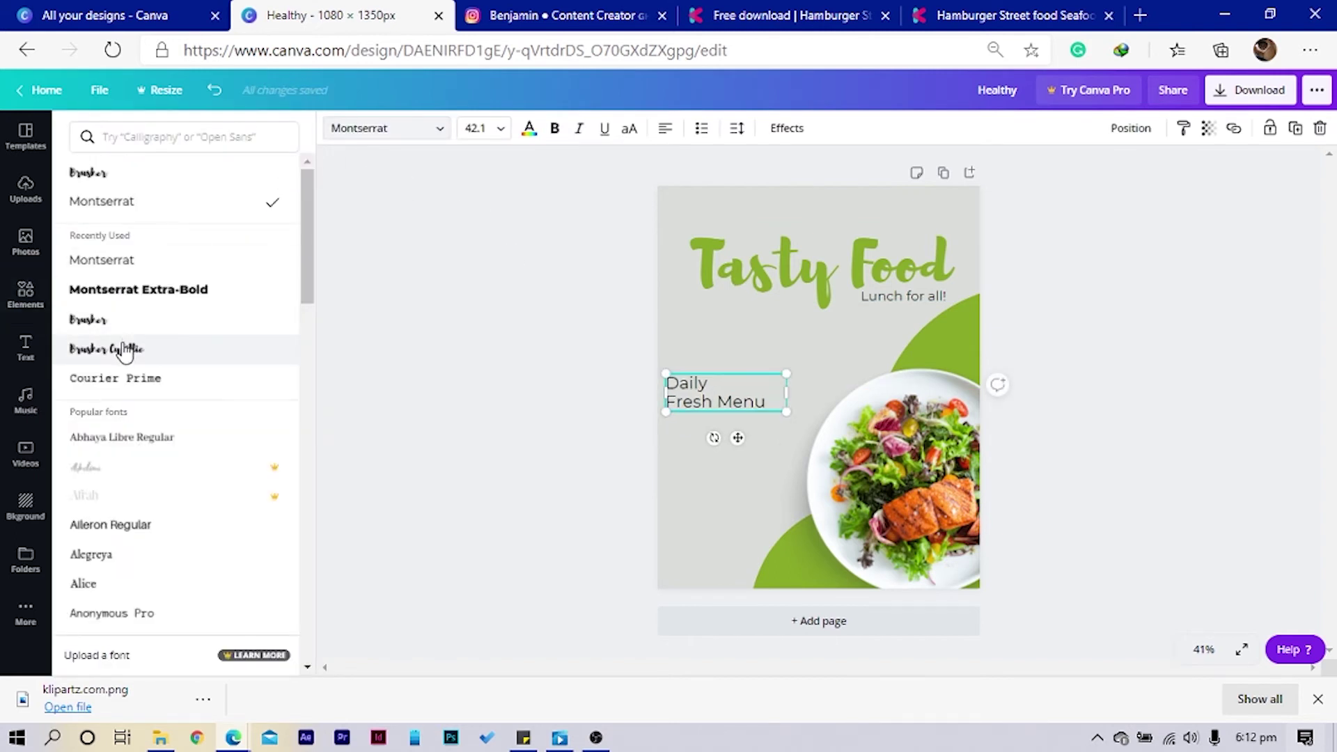
{"action": "left_click", "coordinate": [153, 139]}
{"action": "type", "text": "mon"}
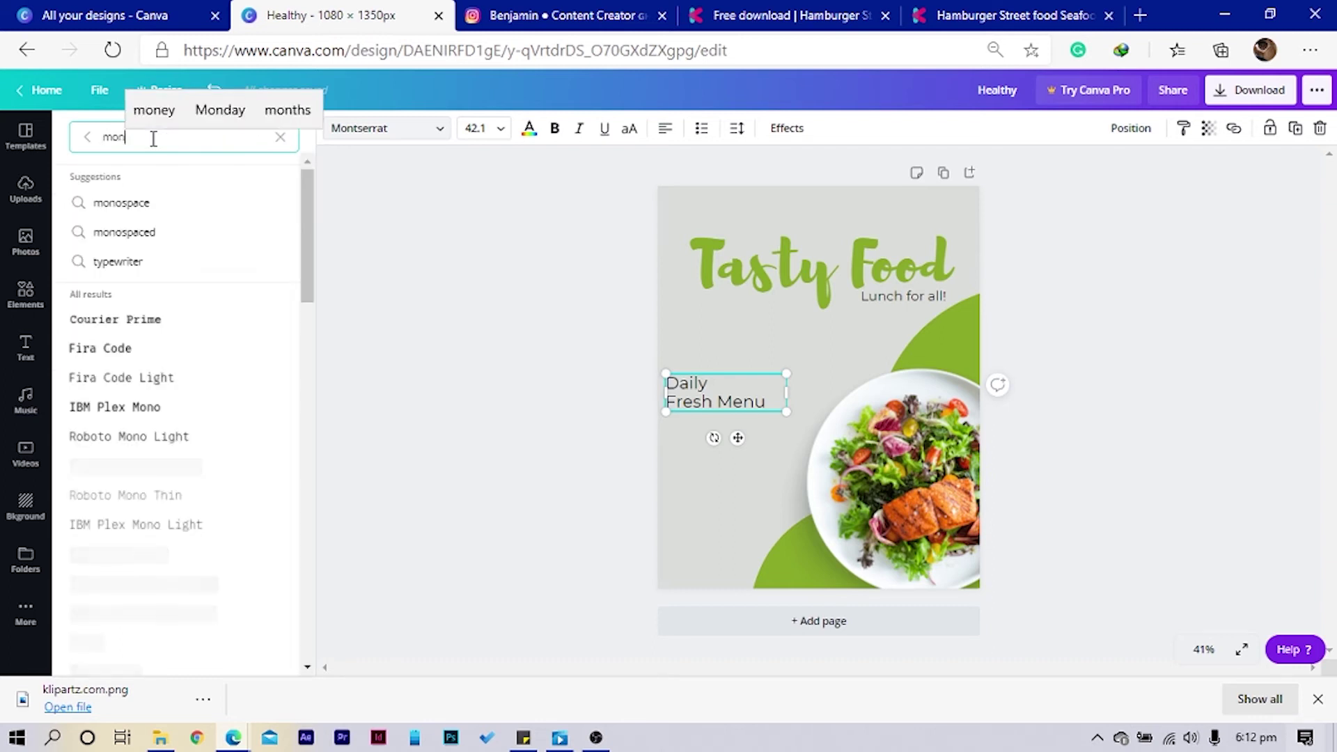
{"action": "type", "text": "t"}
{"action": "left_click", "coordinate": [167, 322]}
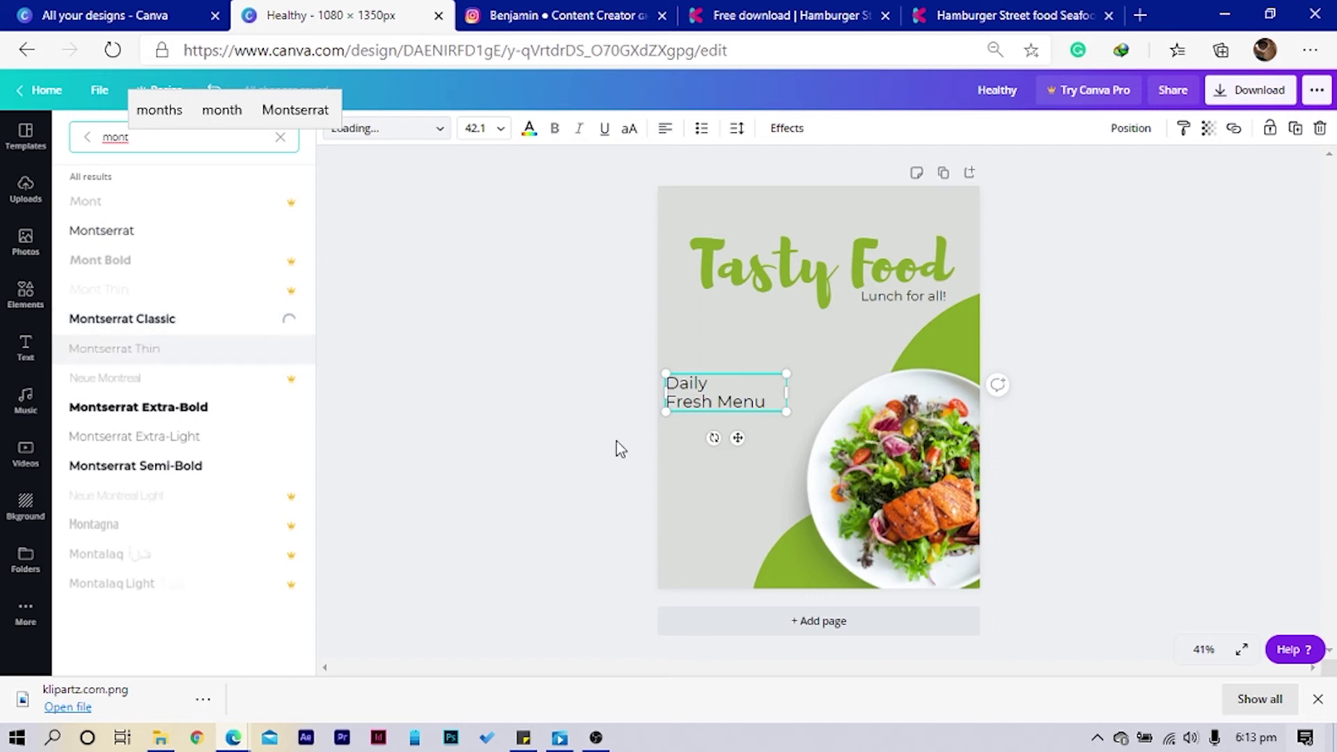
Colour "Daily Fresh Menu" with the document's green and nudge it slightly down and right, away from the page edge
{"action": "left_click", "coordinate": [528, 129]}
{"action": "left_click", "coordinate": [124, 276]}
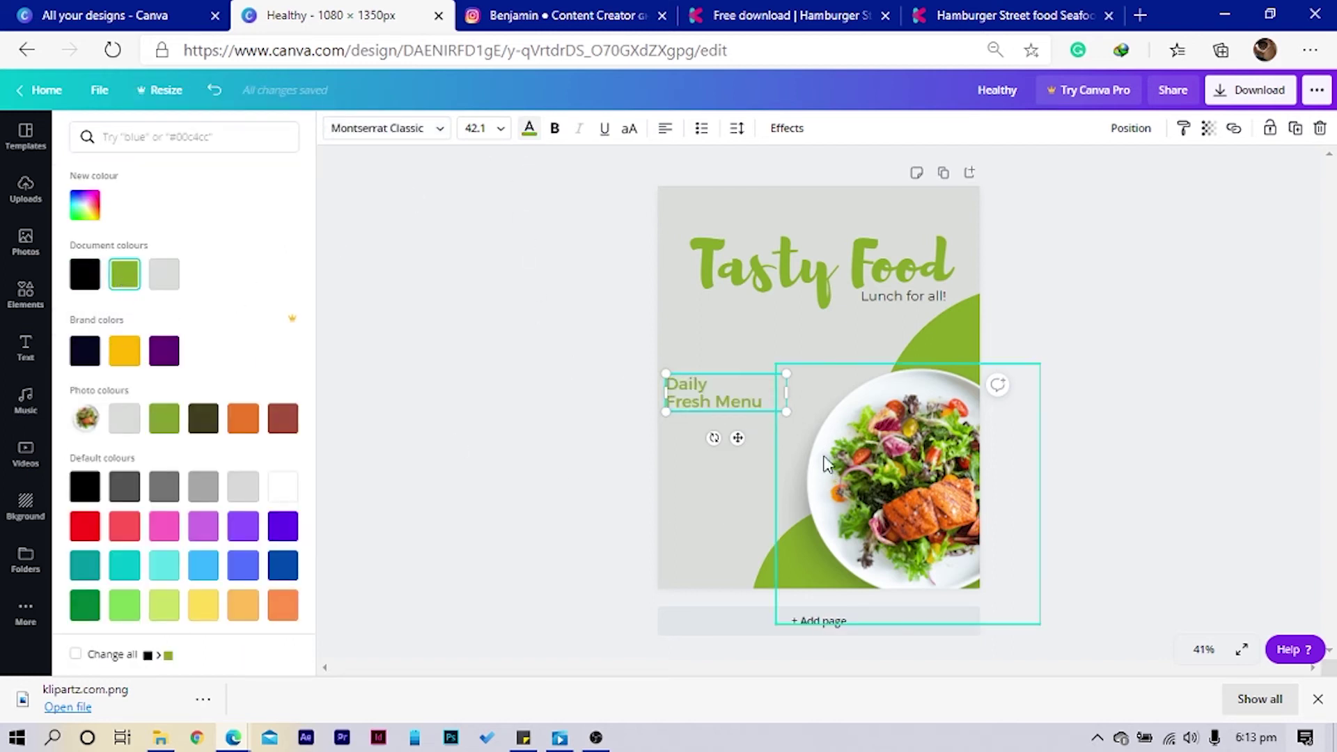
{"action": "key", "text": "Escape"}
{"action": "left_click_drag", "start_coordinate": [691, 394], "coordinate": [700, 402]}
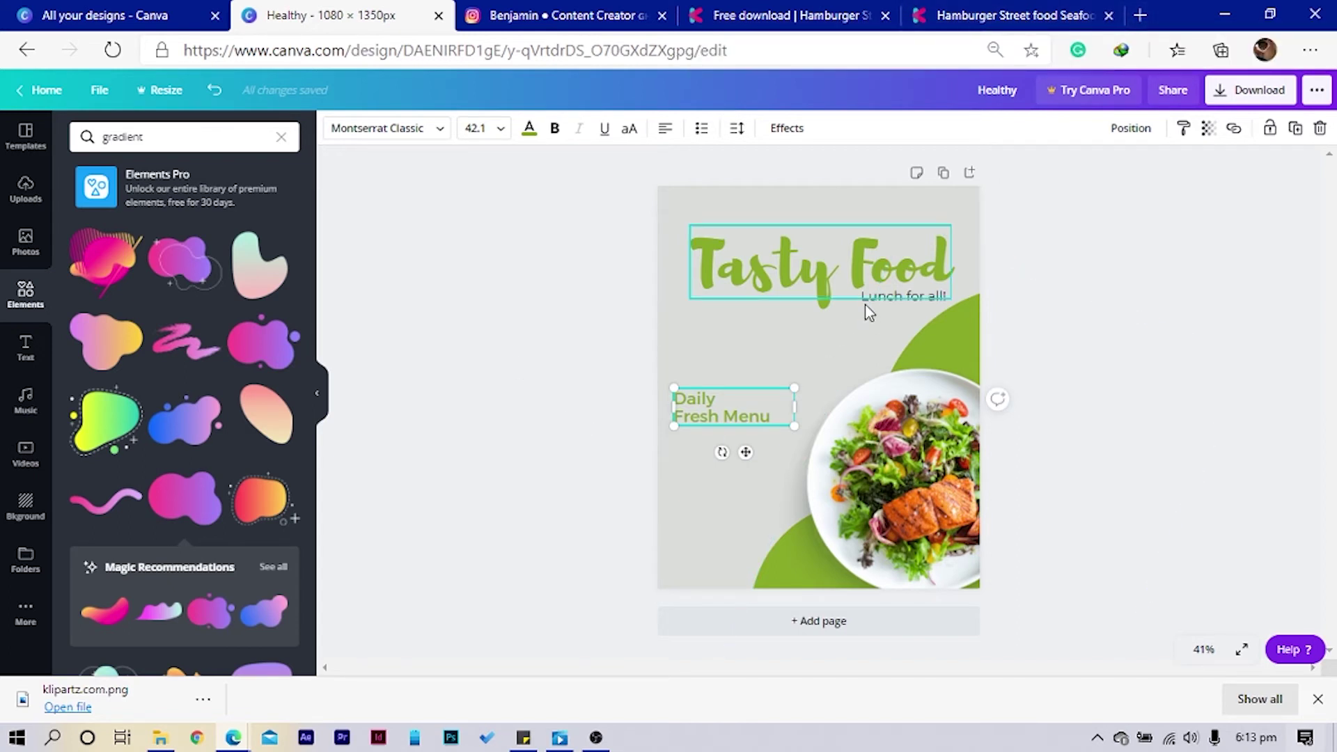
Place a copy of "Lunch for all!" directly below "Daily Fresh Menu", left-align it and enlarge it to size 42.1
{"action": "left_click_drag", "start_coordinate": [863, 306], "coordinate": [735, 467]}
{"action": "key", "text": "ctrl+d"}
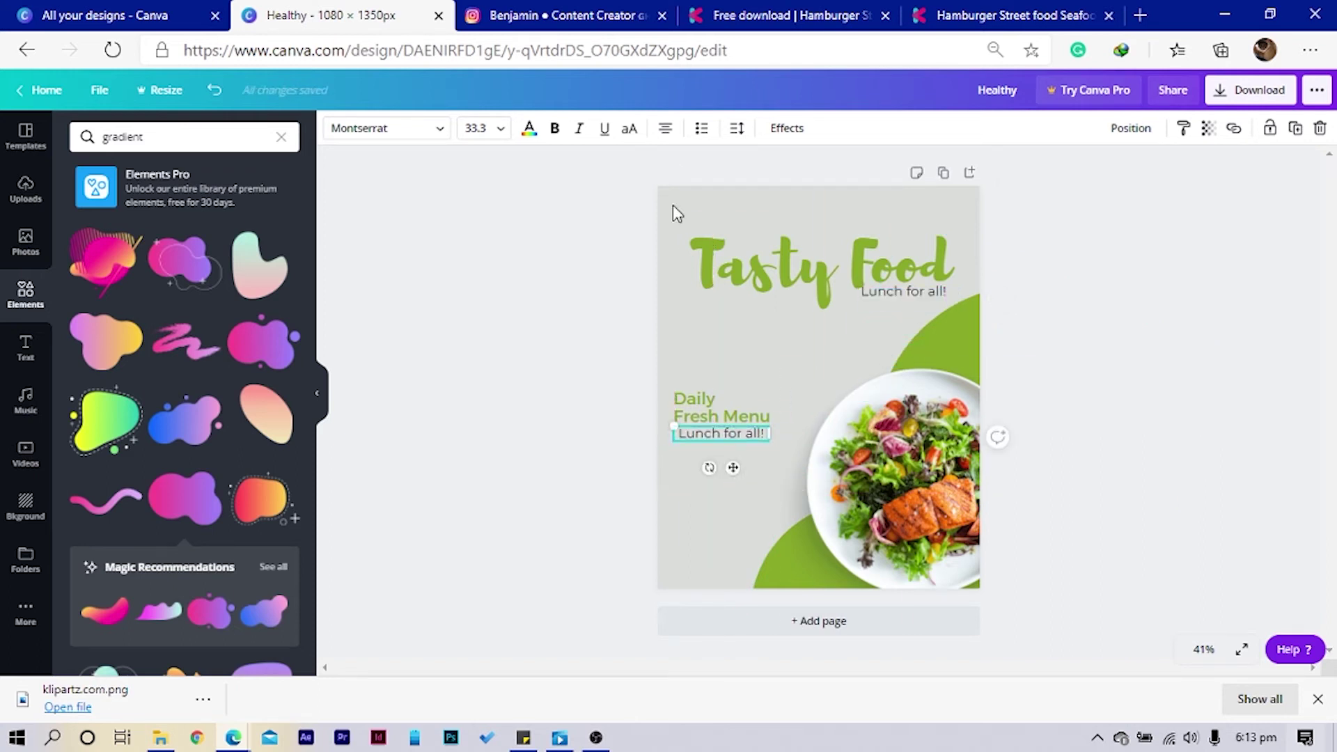
{"action": "left_click", "coordinate": [665, 128]}
{"action": "left_click", "coordinate": [541, 369]}
{"action": "left_click", "coordinate": [696, 445]}
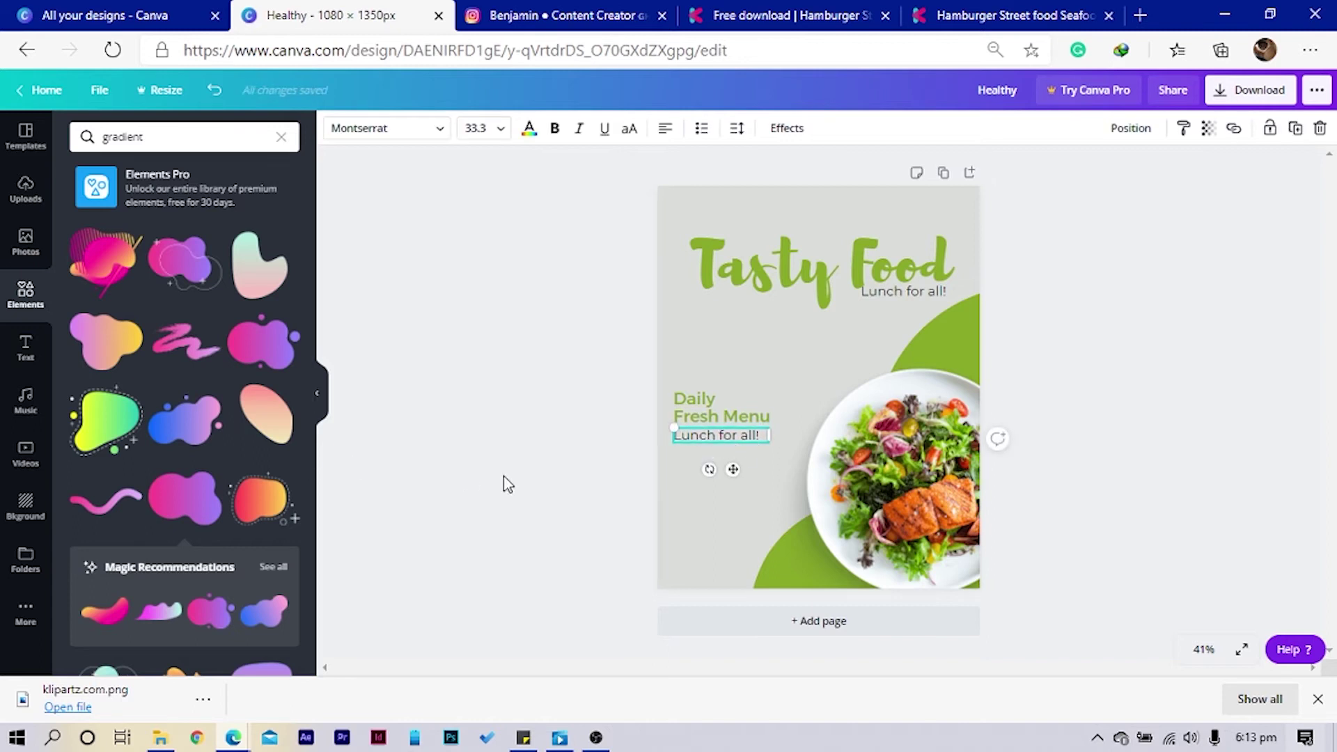
{"action": "left_click_drag", "start_coordinate": [770, 443], "coordinate": [794, 440]}
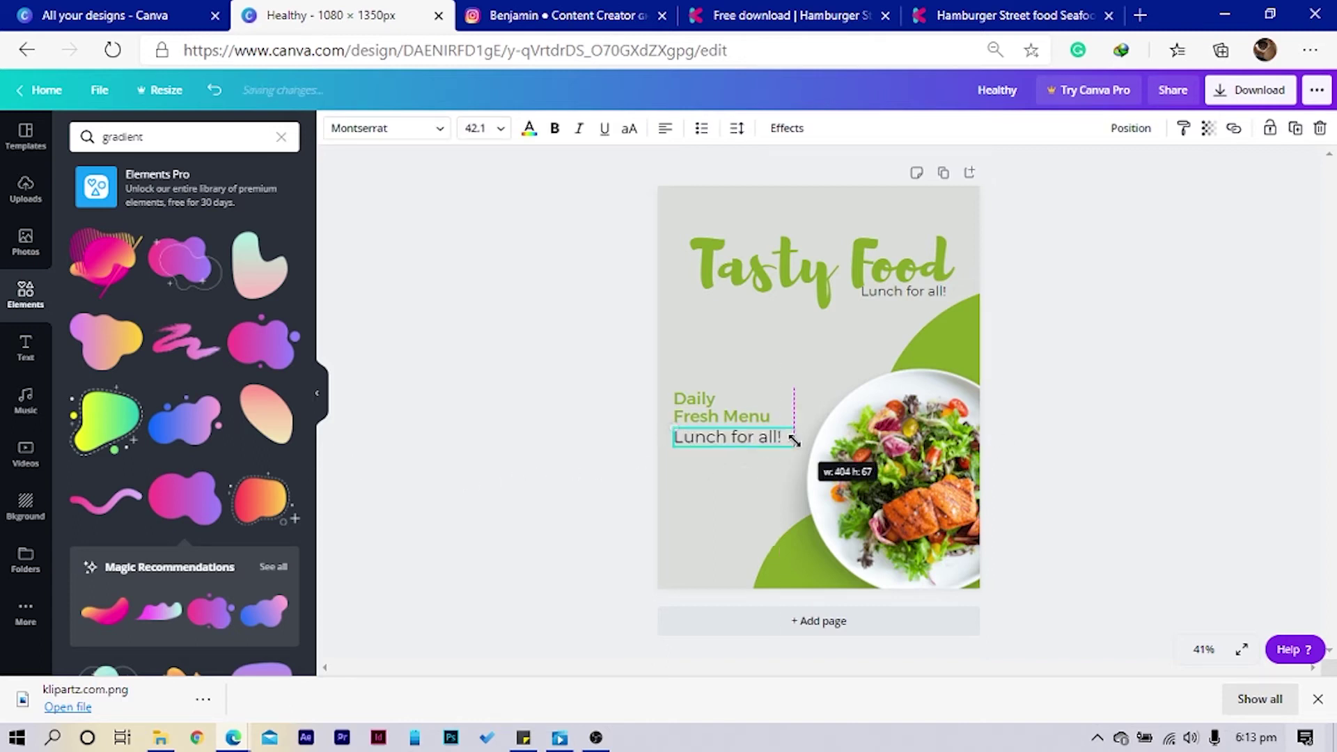
Undo the enlargement of the lower "Lunch for all!" copy and widen its text box to about 404 px instead
{"action": "key", "text": "ctrl+z"}
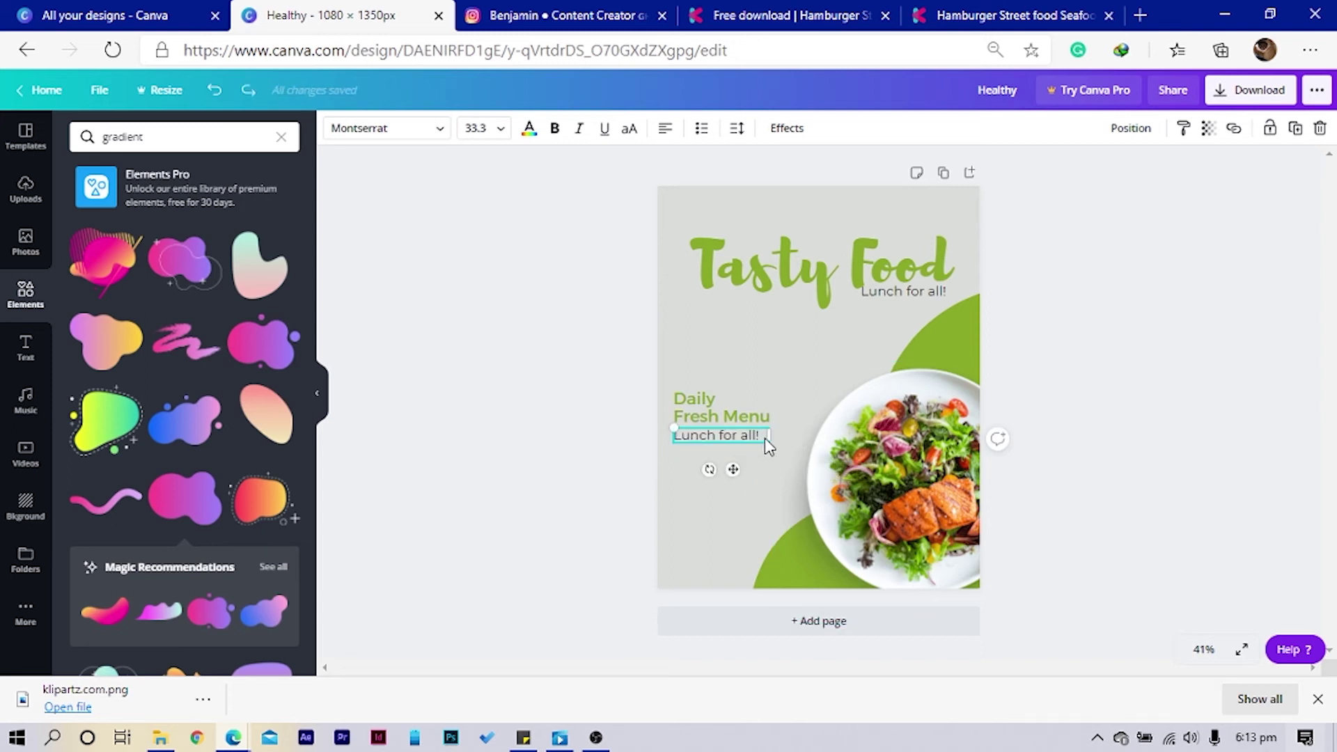
{"action": "left_click_drag", "start_coordinate": [774, 434], "coordinate": [795, 434]}
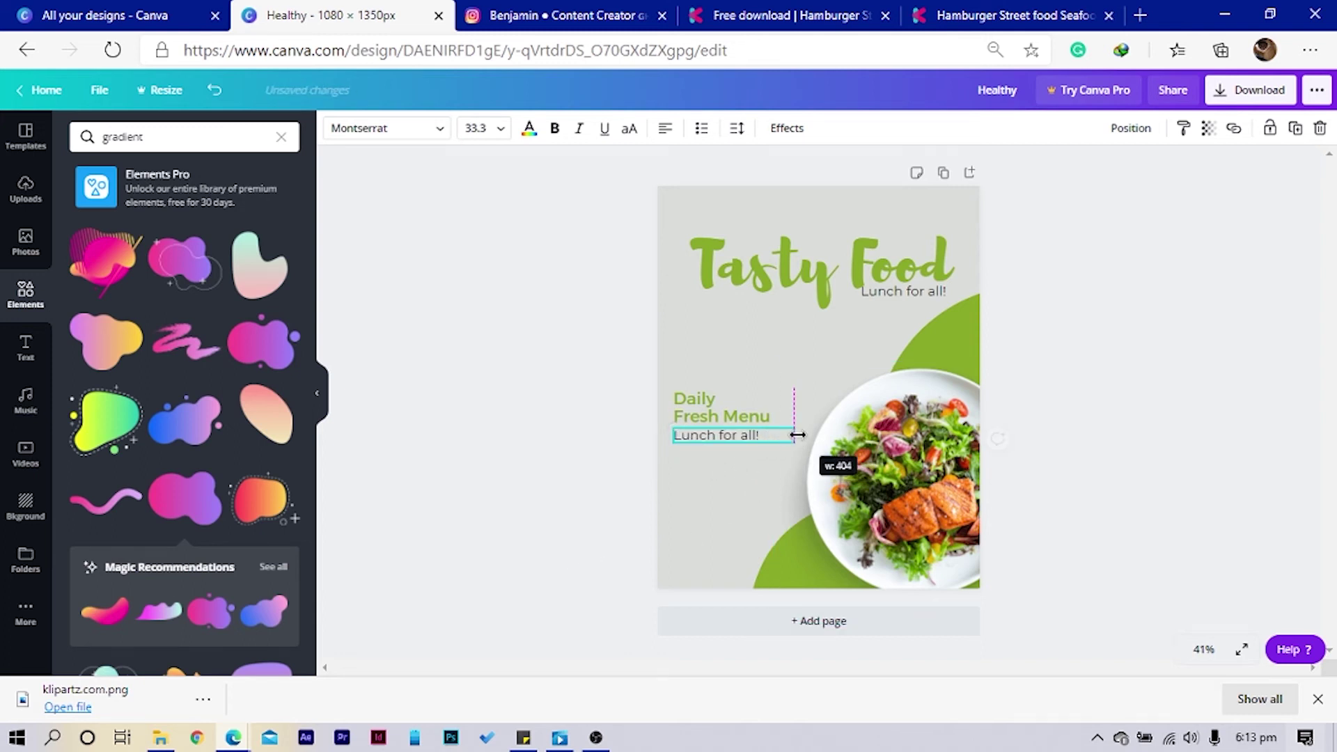
Replace the "Lunch for all!" copy below "Daily Fresh Menu" with the placeholder text "Lorem Impum"
{"action": "double_click", "coordinate": [700, 439]}
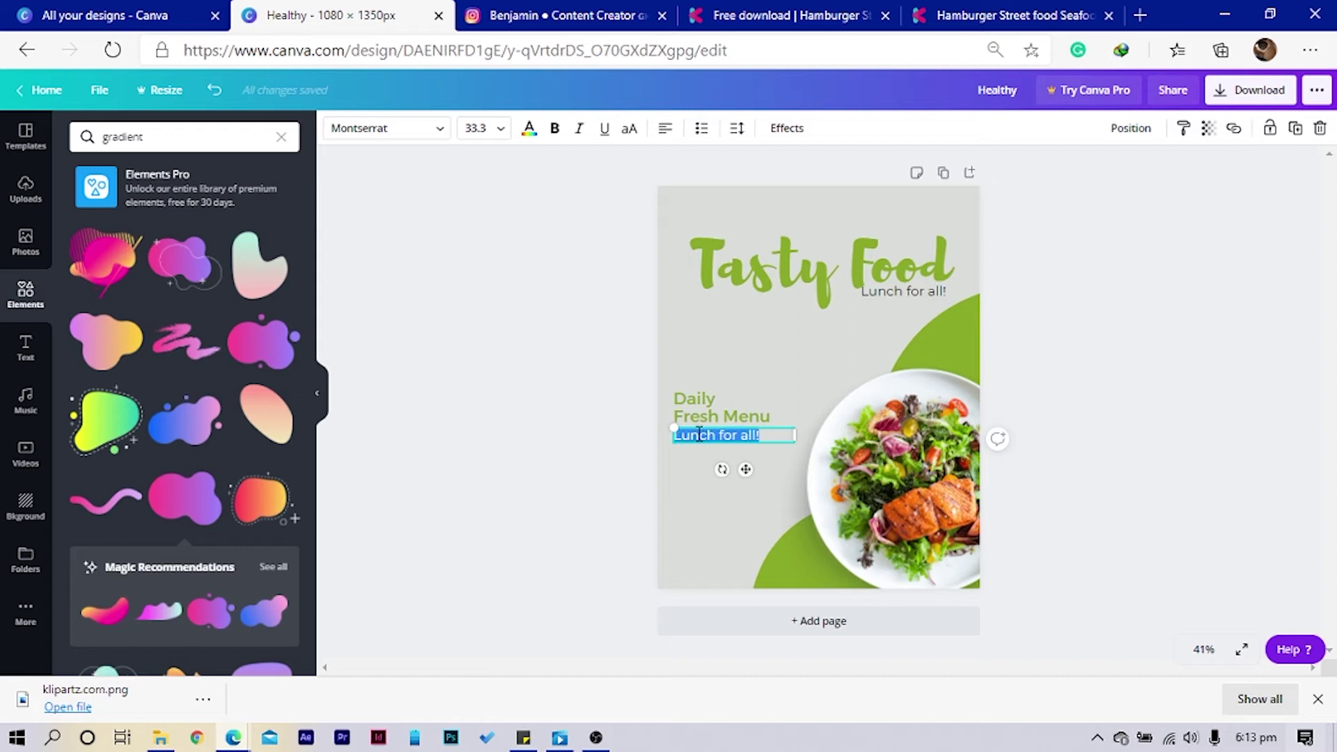
{"action": "type", "text": "Lorem Im"}
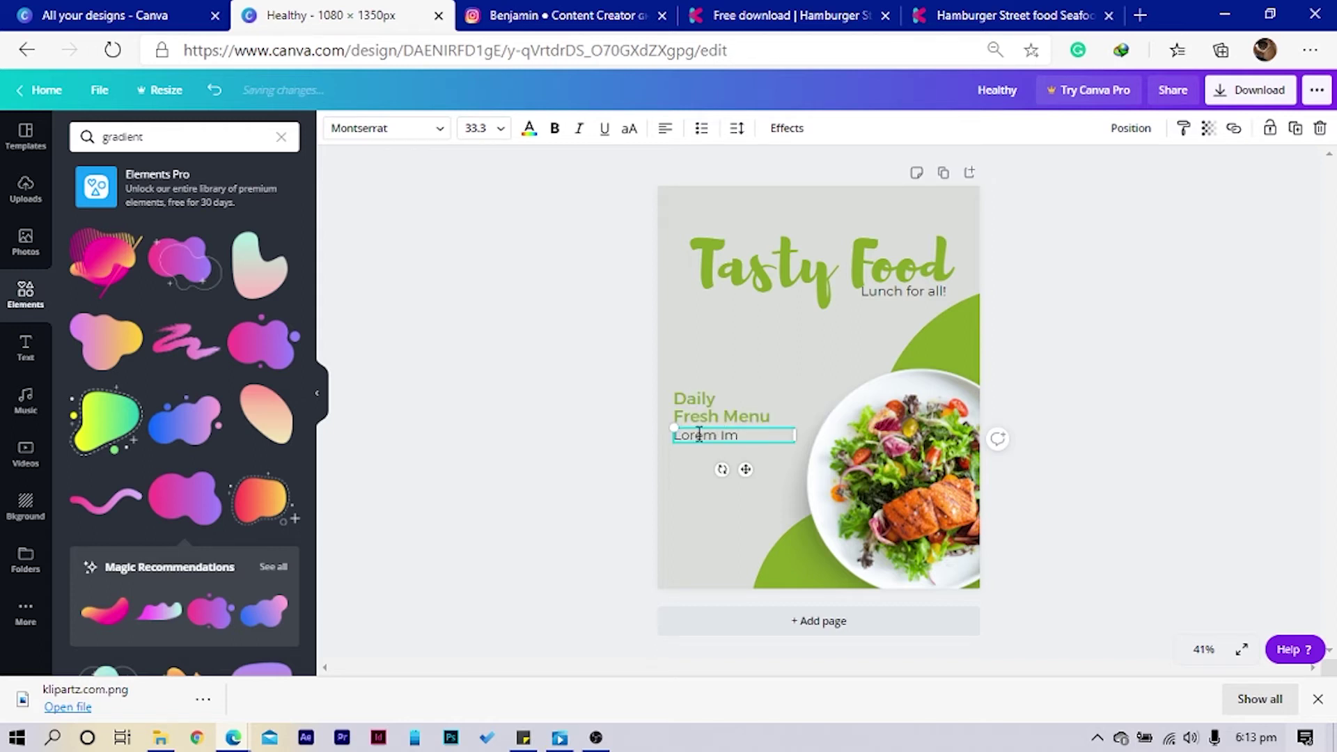
{"action": "type", "text": "pum"}
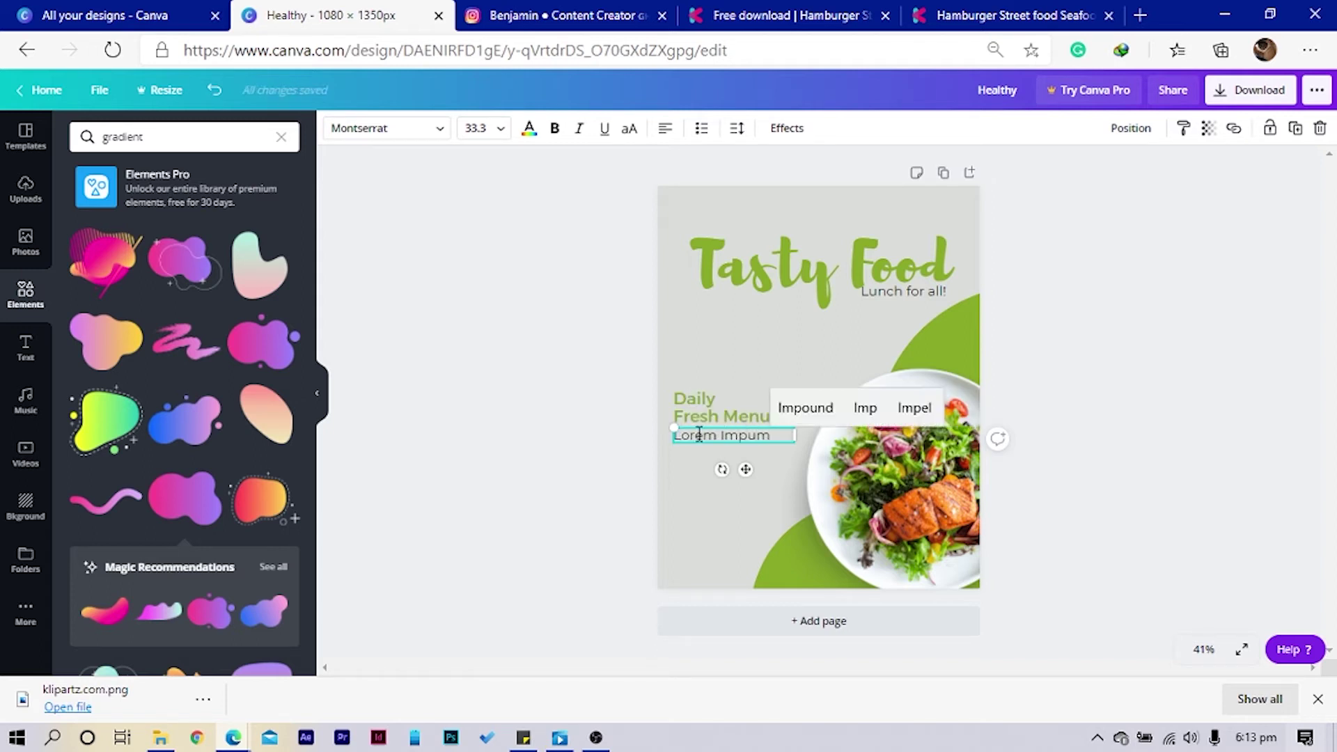
Repeat "Lorem Impum" in the same text box so that it fills four separate lines
{"action": "key", "text": "ctrl+a"}
{"action": "key", "text": "ctrl+c"}
{"action": "key", "text": "Right"}
{"action": "key", "text": "Return"}
{"action": "key", "text": "ctrl+v"}
{"action": "key", "text": "ctrl+v"}
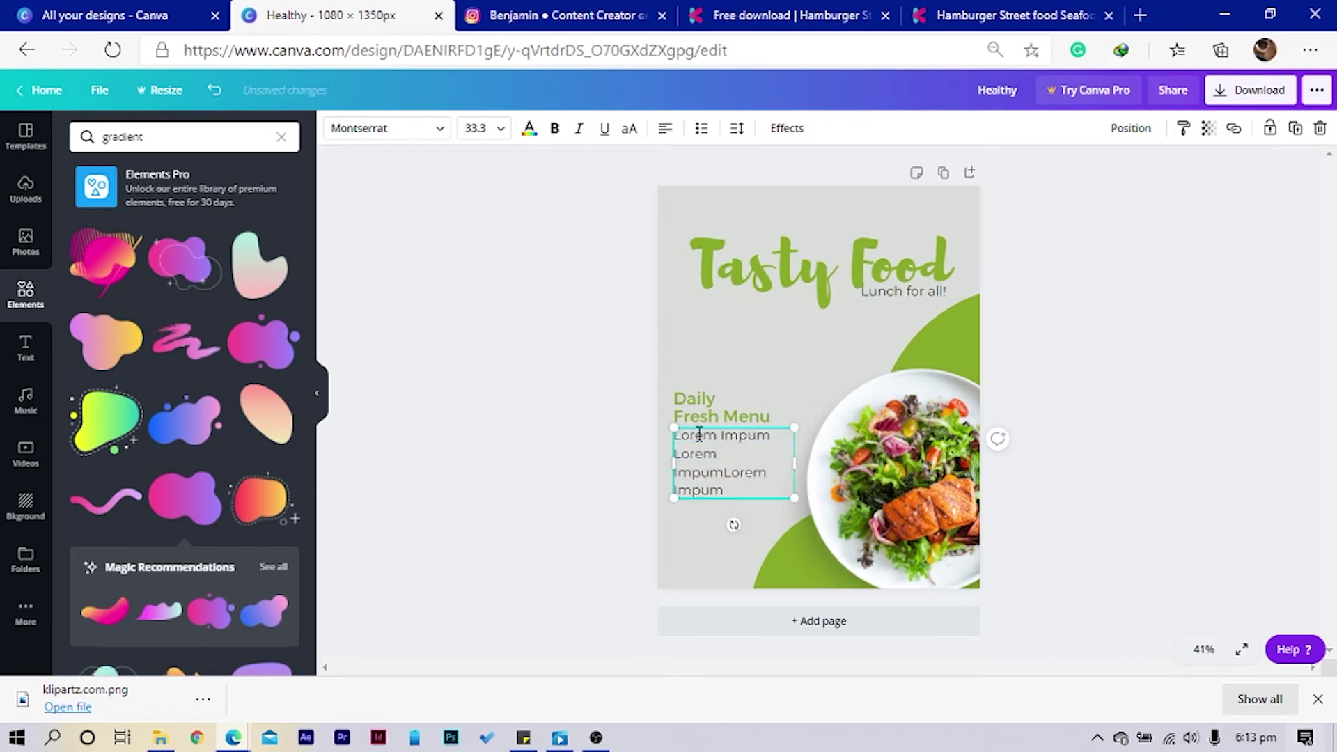
{"action": "key", "text": "ctrl+v"}
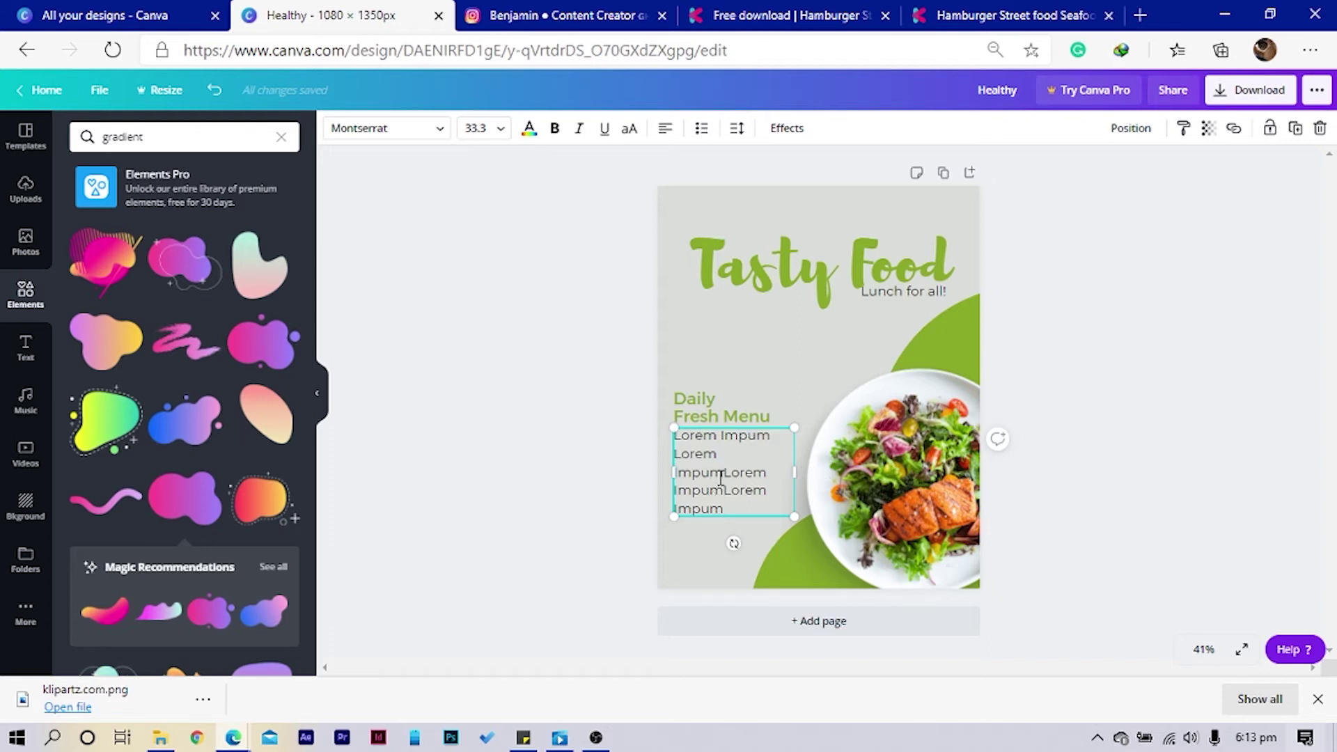
{"action": "key", "text": "Return"}
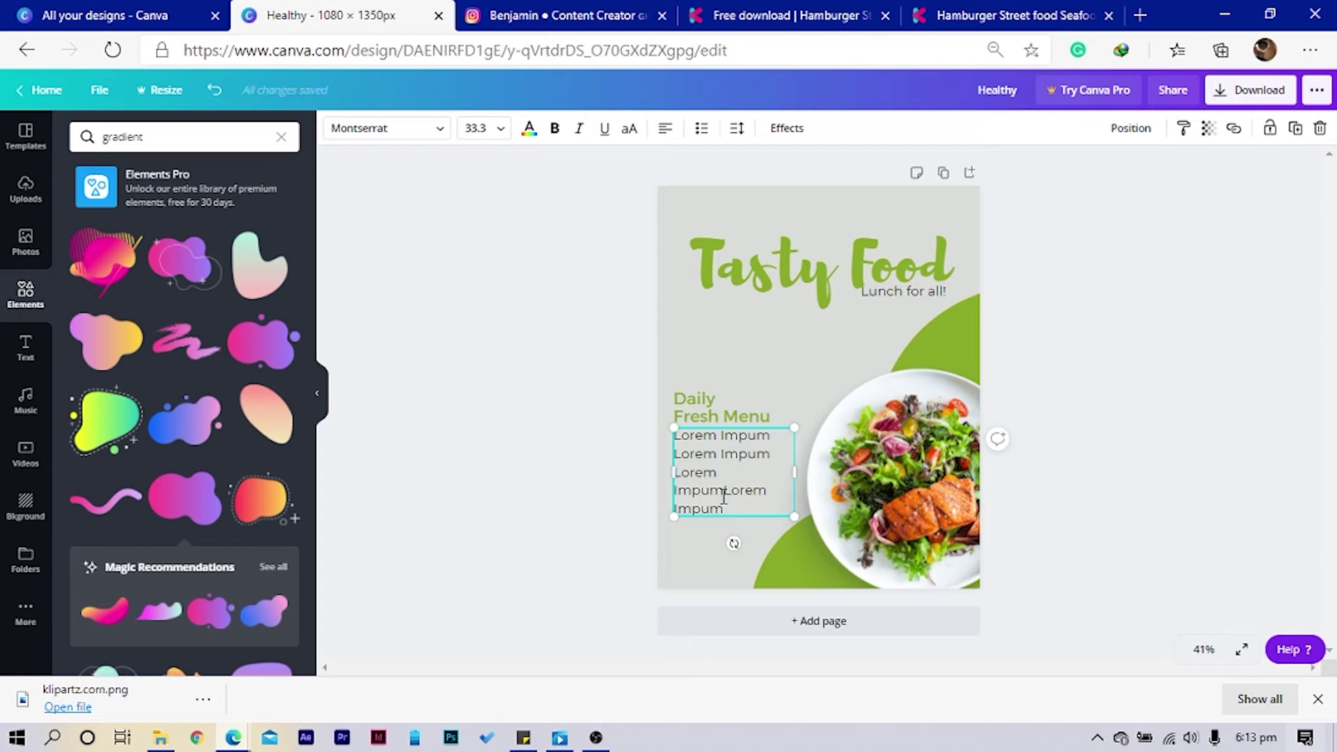
{"action": "left_click", "coordinate": [722, 491]}
{"action": "key", "text": "Return"}
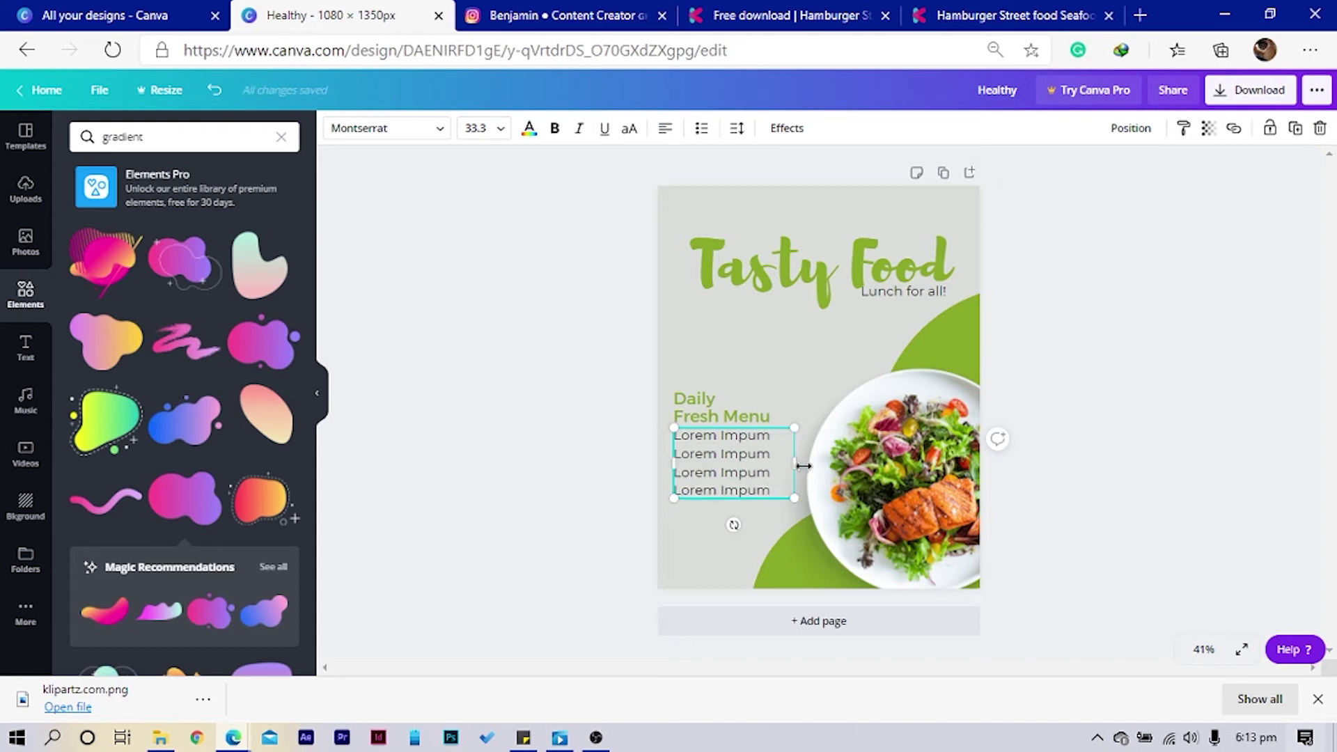
{"action": "left_click", "coordinate": [593, 479]}
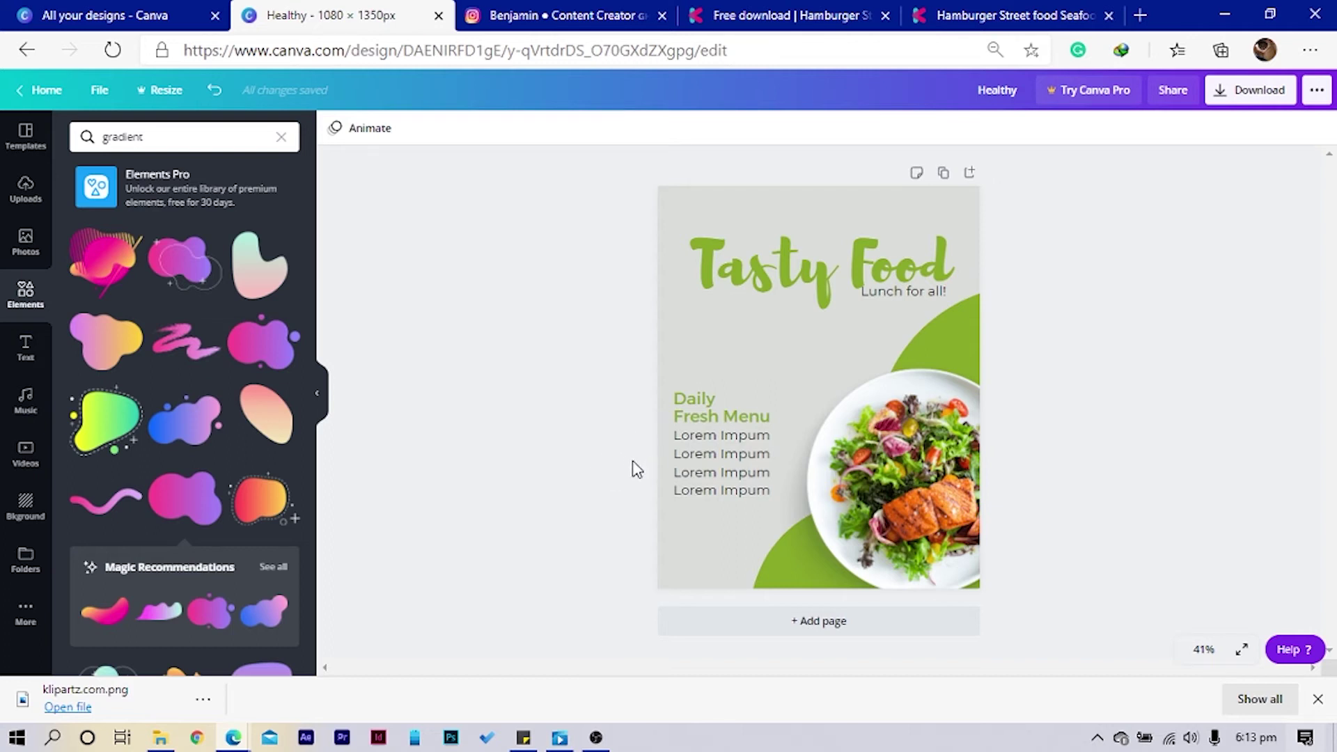
Add a copy of the green circle, shrink it and place it over the plate's upper-left edge
{"action": "key", "text": "ctrl+v"}
{"action": "left_click_drag", "start_coordinate": [731, 298], "coordinate": [808, 377]}
{"action": "left_click_drag", "start_coordinate": [846, 421], "coordinate": [826, 390]}
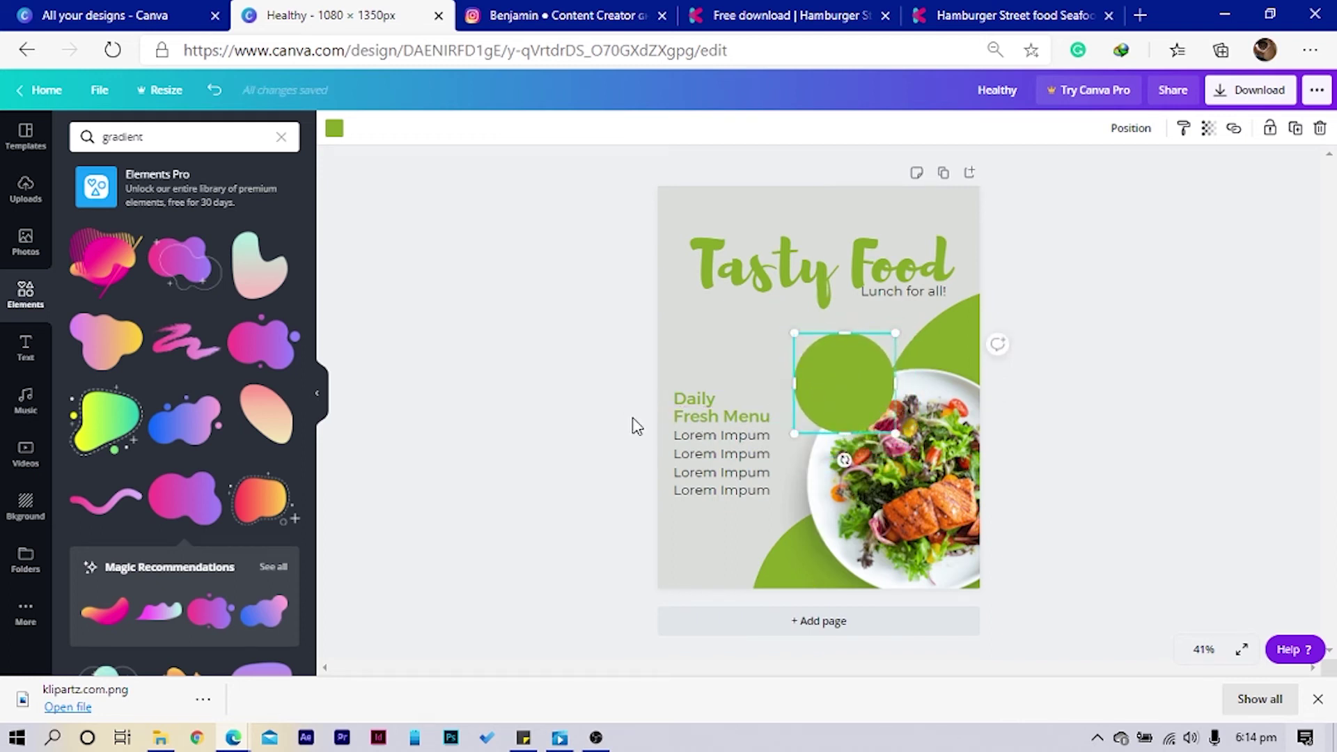
Scale the four-line "Lorem Impum" text down slightly beneath "Daily Fresh Menu"
{"action": "left_click_drag", "start_coordinate": [642, 414], "coordinate": [658, 435]}
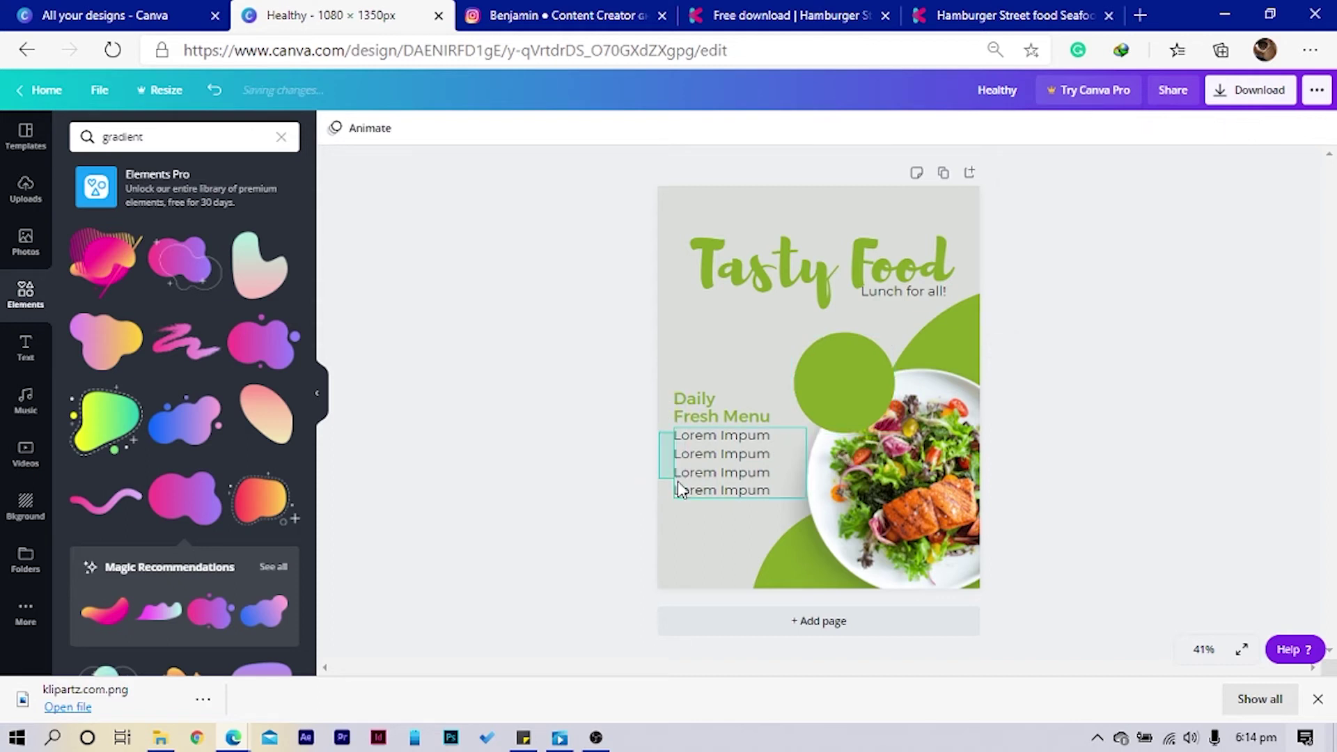
{"action": "left_click", "coordinate": [735, 496]}
{"action": "mouse_move", "coordinate": [807, 499]}
{"action": "left_mouse_down"}
{"action": "mouse_move", "coordinate": [776, 499]}
{"action": "mouse_move", "coordinate": [788, 489]}
{"action": "left_mouse_up"}
Enlarge the small green circle slightly at the plate's upper-left edge
{"action": "left_click", "coordinate": [847, 366]}
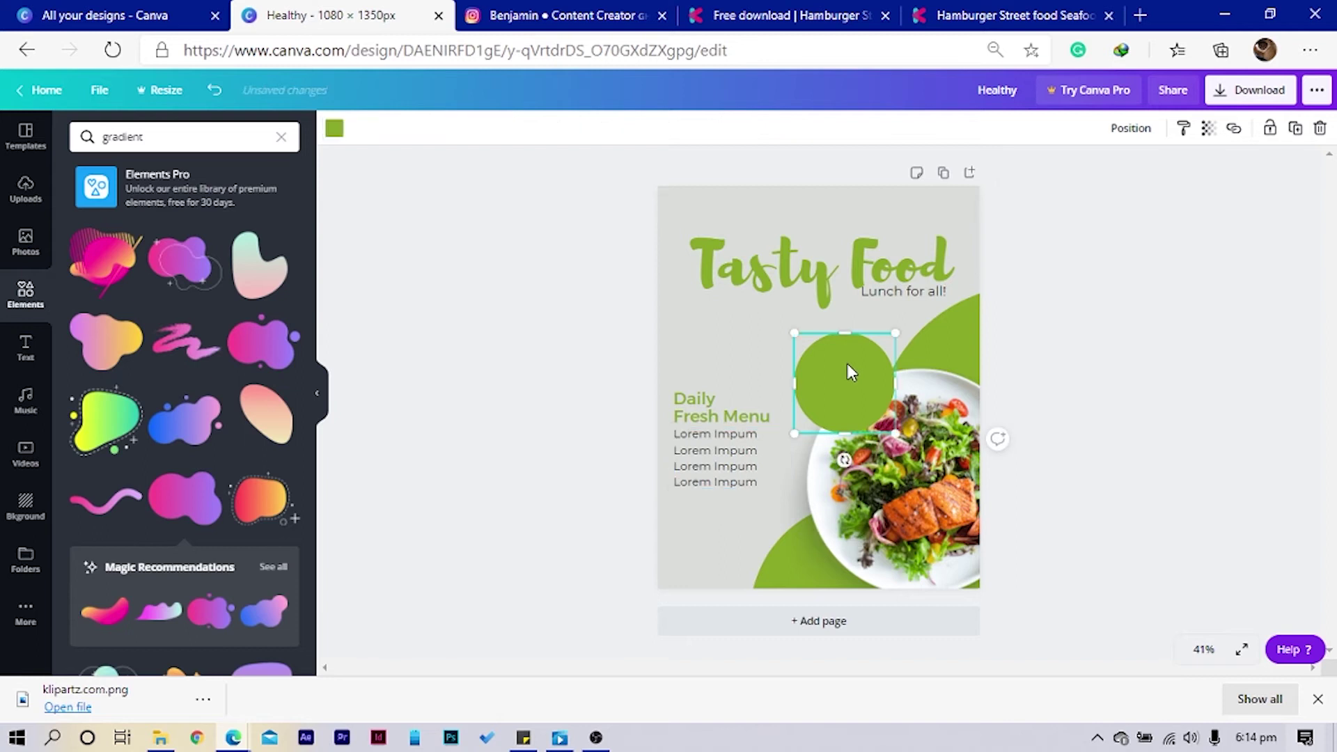
{"action": "left_click_drag", "start_coordinate": [785, 334], "coordinate": [780, 333]}
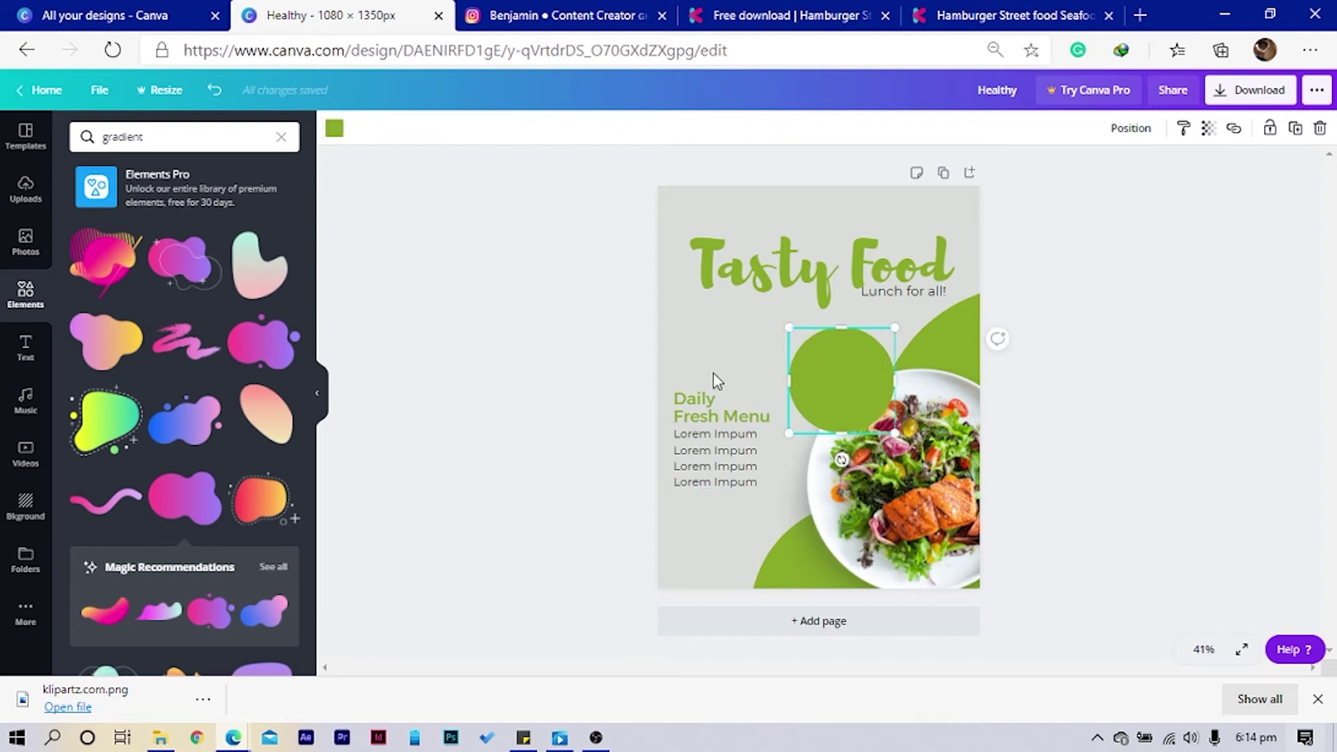
{"action": "left_click", "coordinate": [582, 311]}
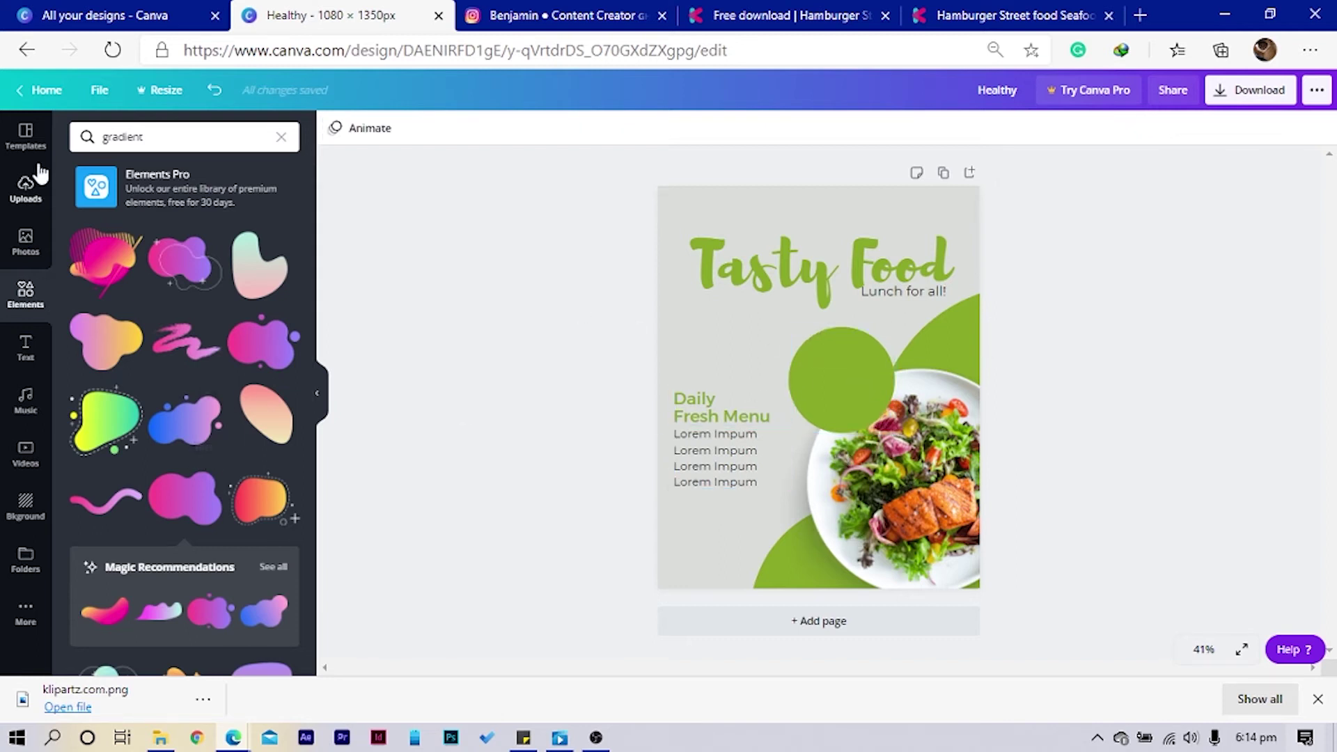
Browse the full Shapes collection and add the circle outline to the page
{"action": "left_click", "coordinate": [282, 137]}
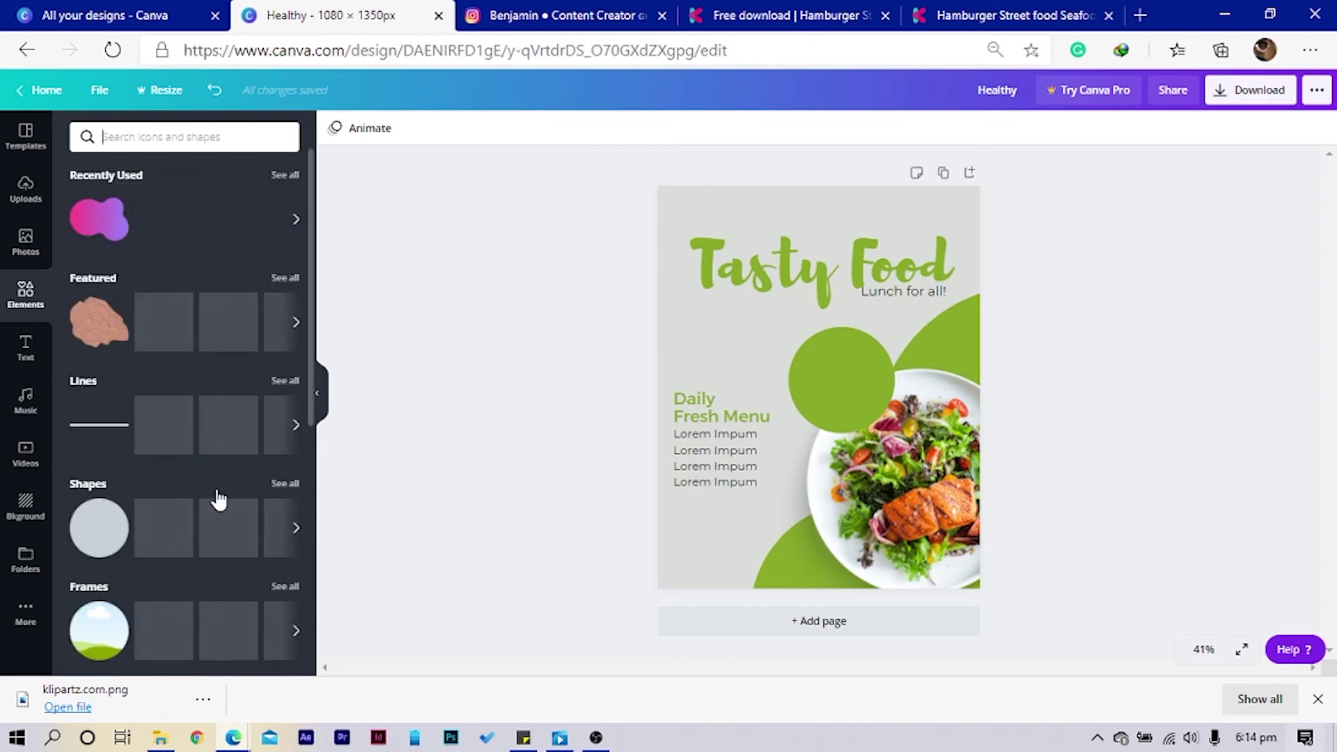
{"action": "left_click", "coordinate": [284, 486]}
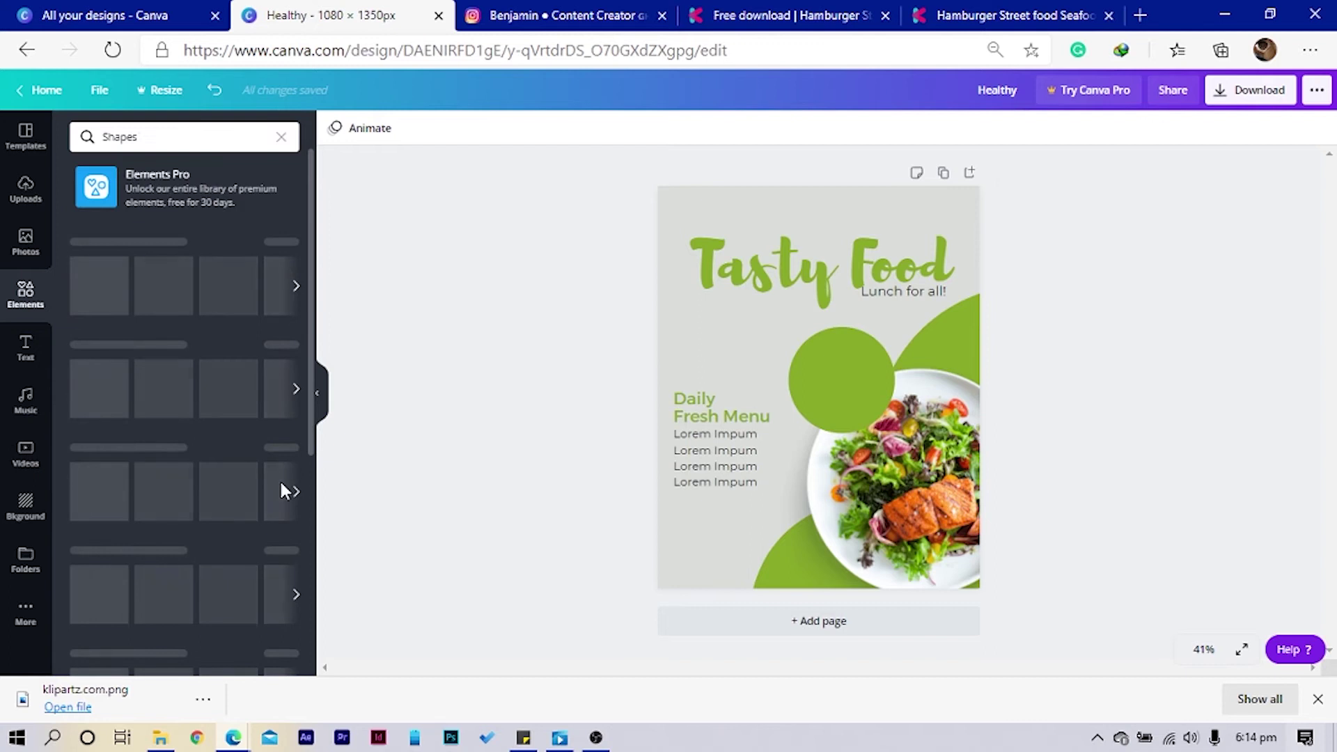
{"action": "scroll", "coordinate": [209, 418], "scroll_direction": "down", "scroll_amount": 5}
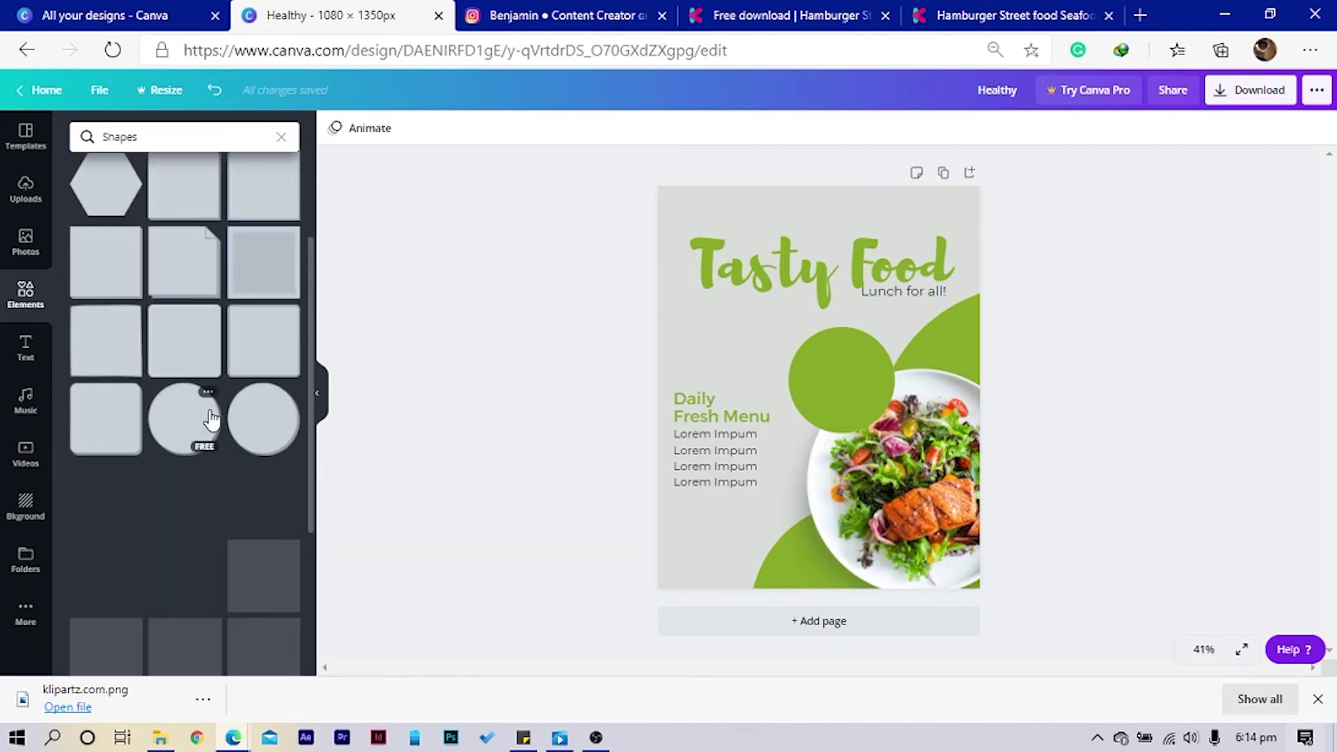
{"action": "left_click", "coordinate": [112, 425]}
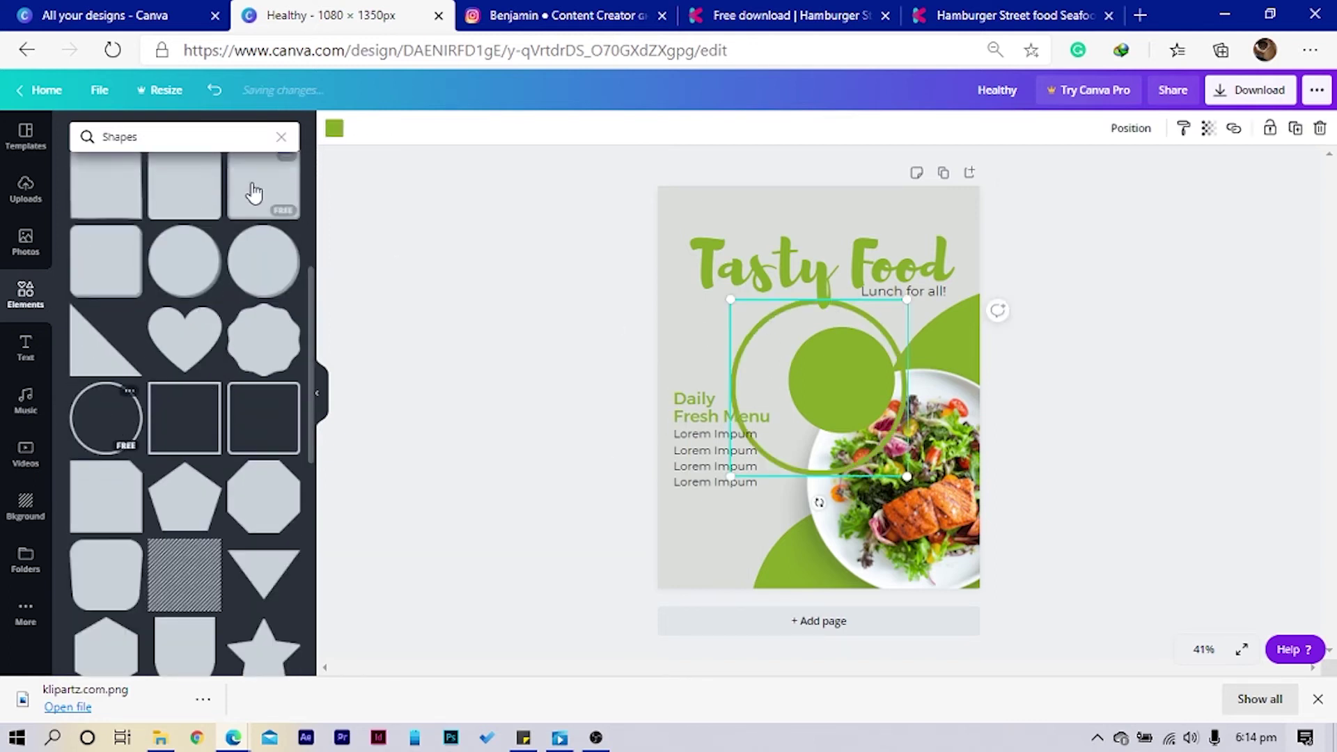
Colour the circle outline white, shrink it and centre it just inside the small green circle's edge
{"action": "left_click", "coordinate": [335, 129]}
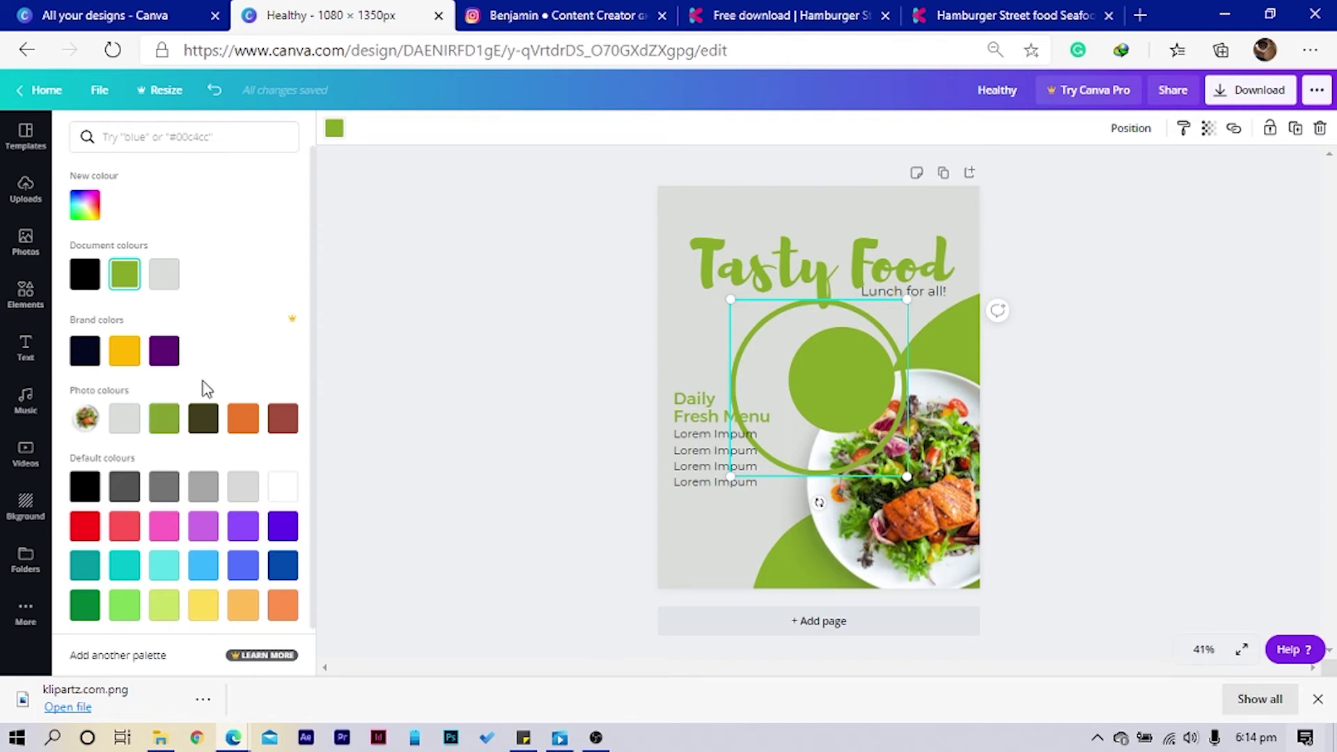
{"action": "left_click", "coordinate": [283, 487]}
{"action": "left_click_drag", "start_coordinate": [731, 480], "coordinate": [844, 402]}
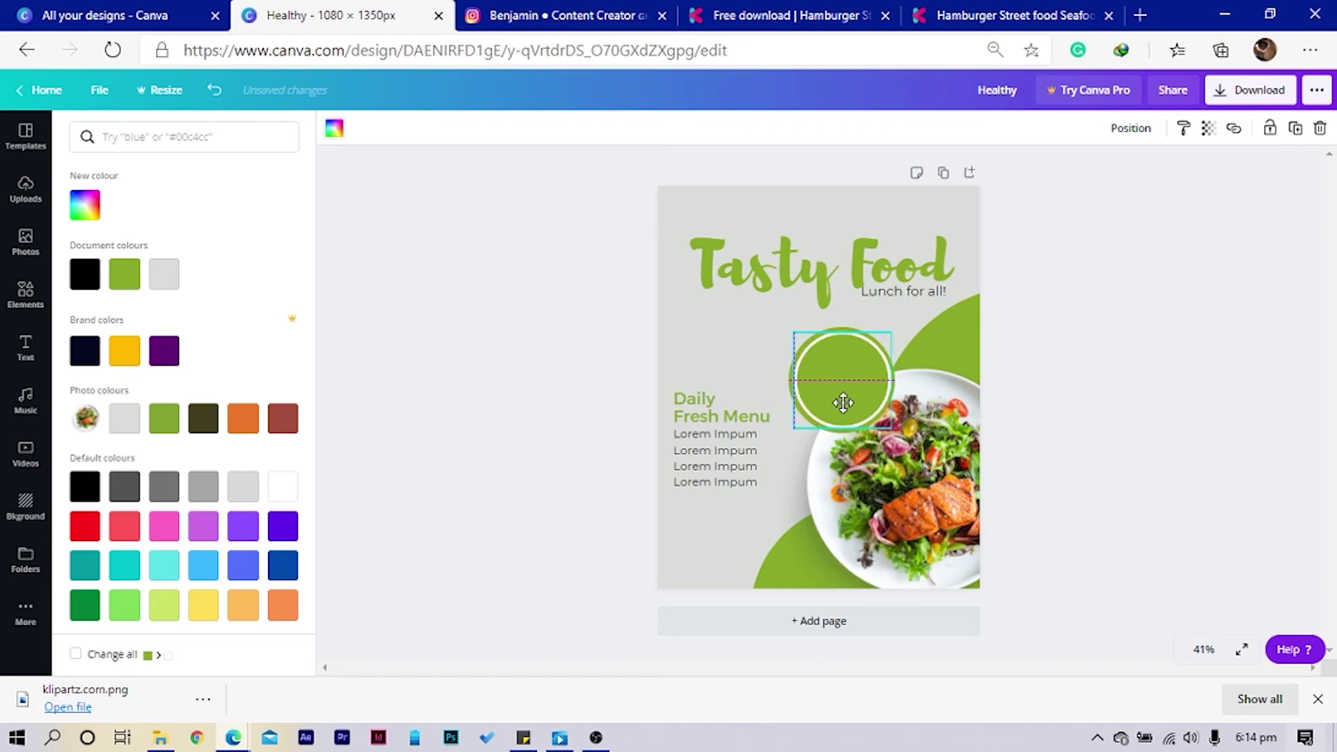
{"action": "left_click_drag", "start_coordinate": [842, 403], "coordinate": [838, 397]}
{"action": "left_click", "coordinate": [579, 378]}
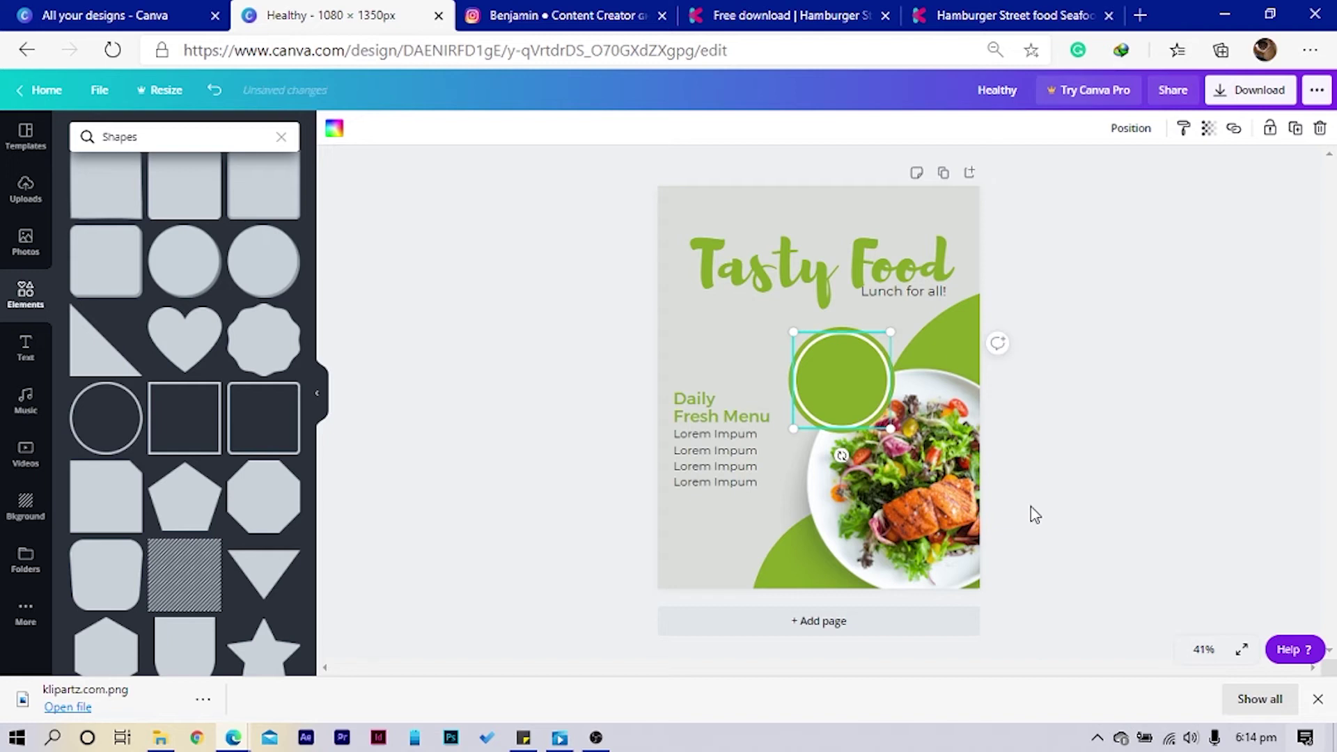
Add a text box in Montserrat Extra-Bold reading "25%"
{"action": "key", "text": "t"}
{"action": "left_click", "coordinate": [363, 128]}
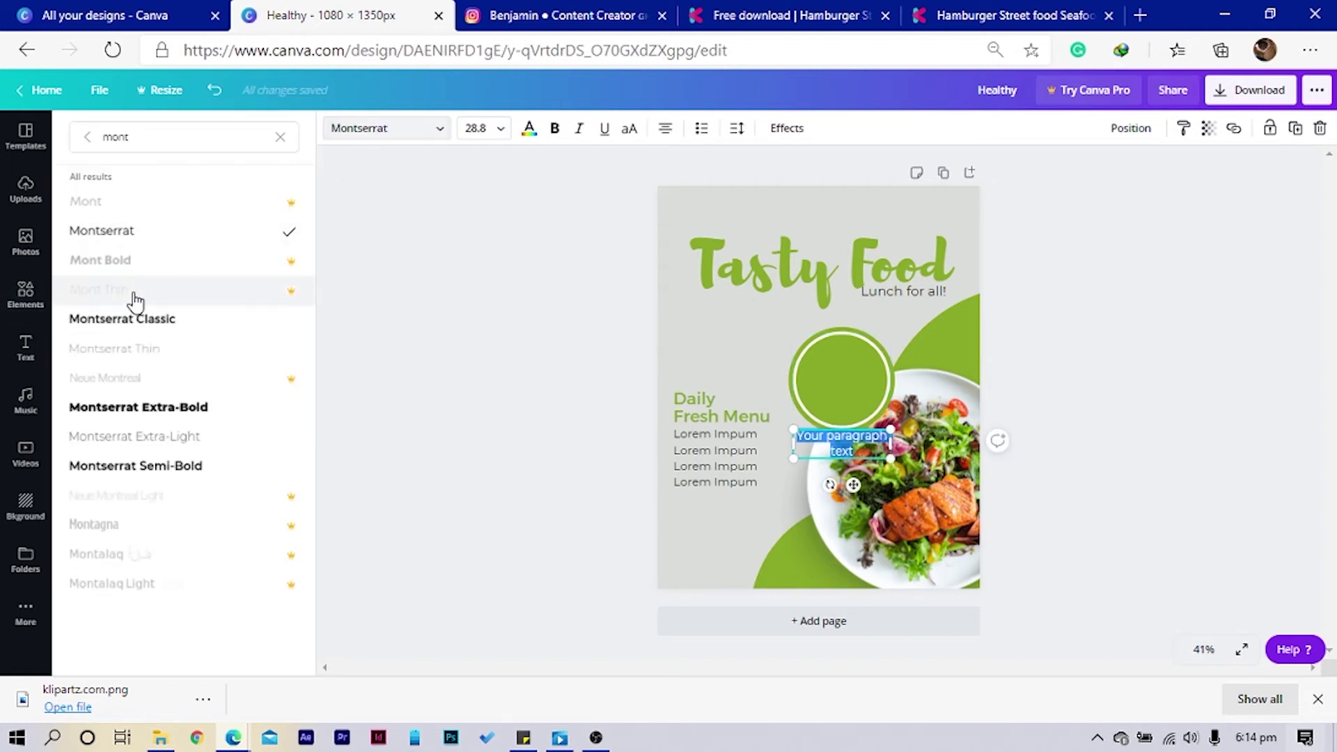
{"action": "left_click", "coordinate": [157, 410]}
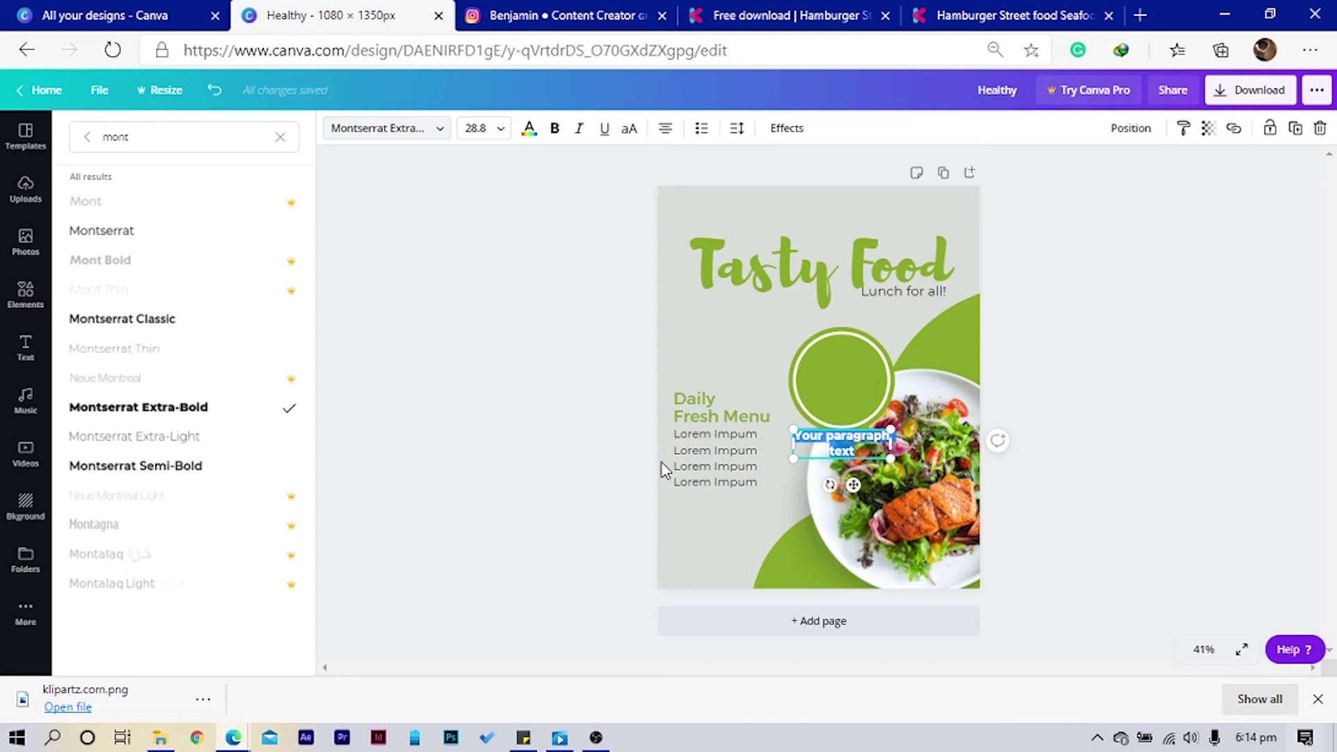
{"action": "type", "text": "25"}
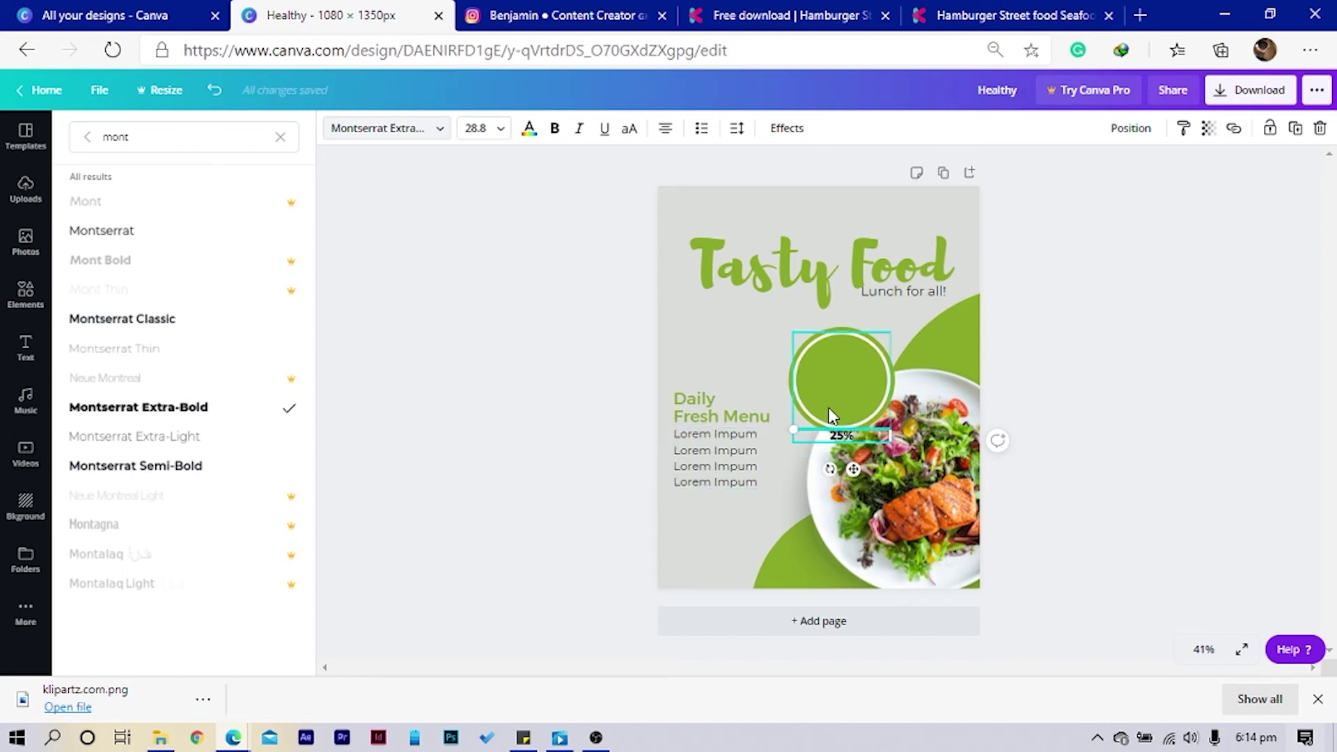
Colour "25%" white, enlarge it to size 76.3 and centre it in the green badge
{"action": "left_click_drag", "start_coordinate": [793, 429], "coordinate": [857, 421]}
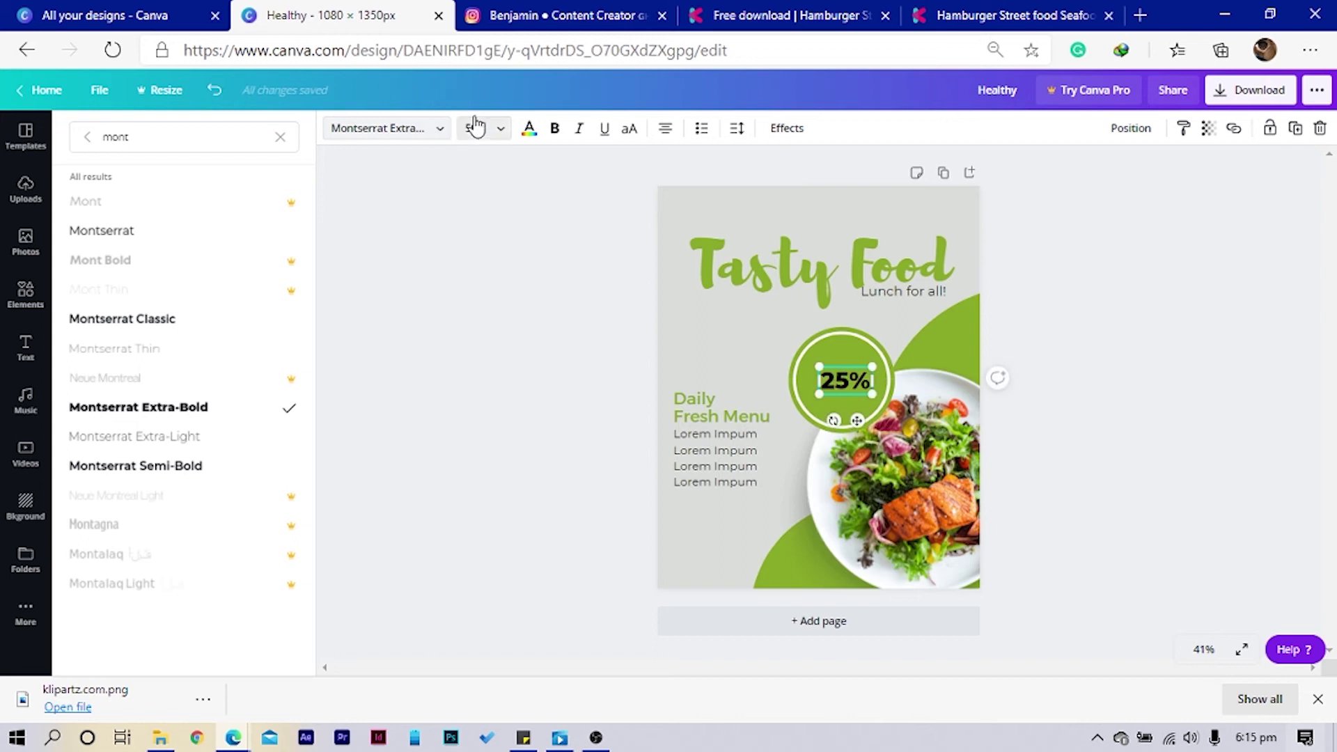
{"action": "left_click", "coordinate": [524, 139]}
{"action": "left_click", "coordinate": [204, 274]}
{"action": "left_click_drag", "start_coordinate": [814, 399], "coordinate": [851, 422]}
{"action": "left_click", "coordinate": [417, 284]}
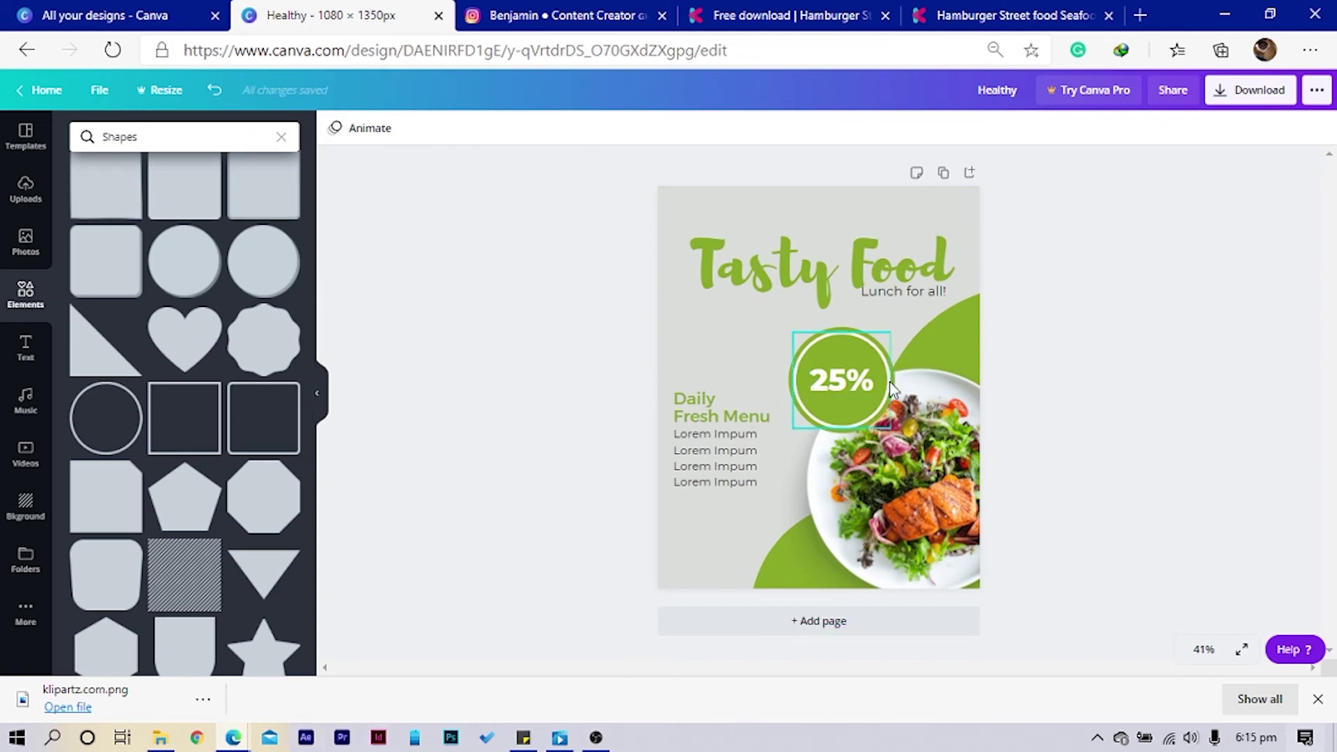
Replace "25%" with "GH¢ 10" and fit it on one line at size 57.3, centred in the badge
{"action": "left_click", "coordinate": [863, 386]}
{"action": "double_click", "coordinate": [864, 383]}
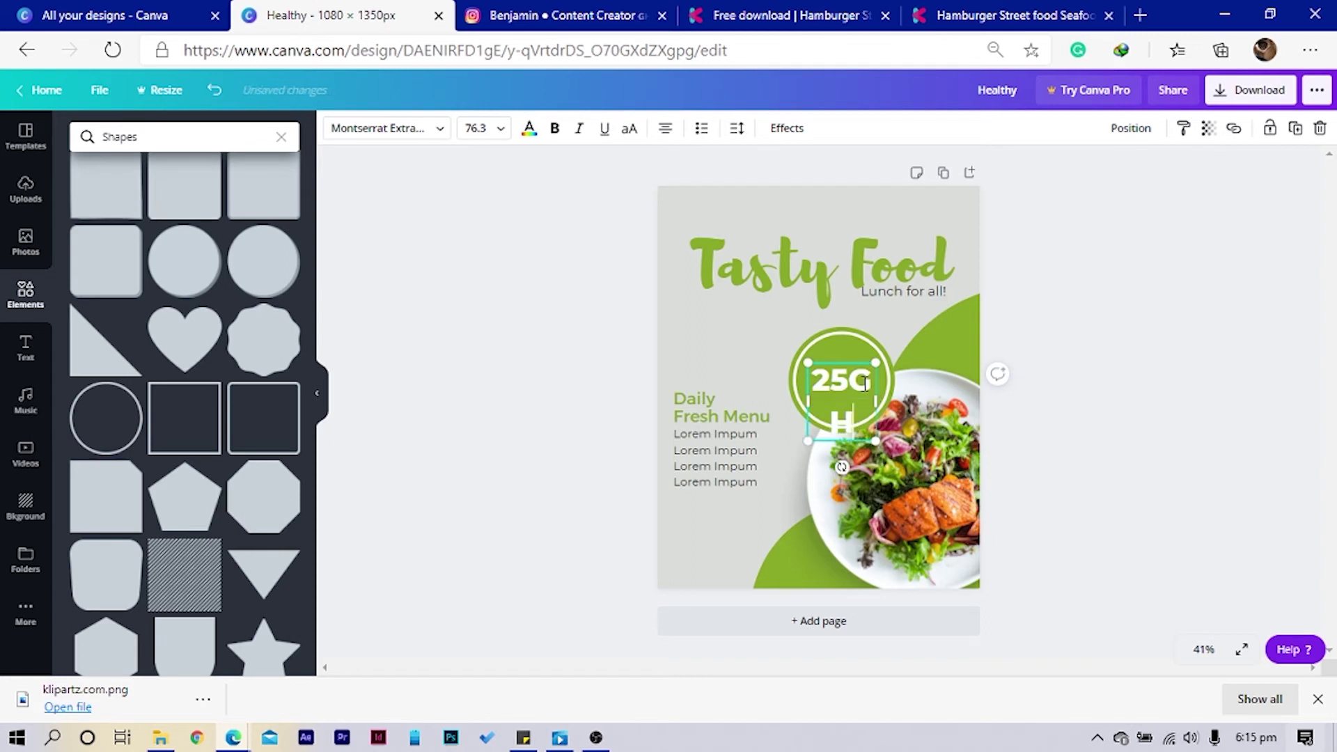
{"action": "key", "text": "BackSpace"}
{"action": "key", "text": "BackSpace"}
{"action": "key", "text": "BackSpace"}
{"action": "type", "text": "GH"}
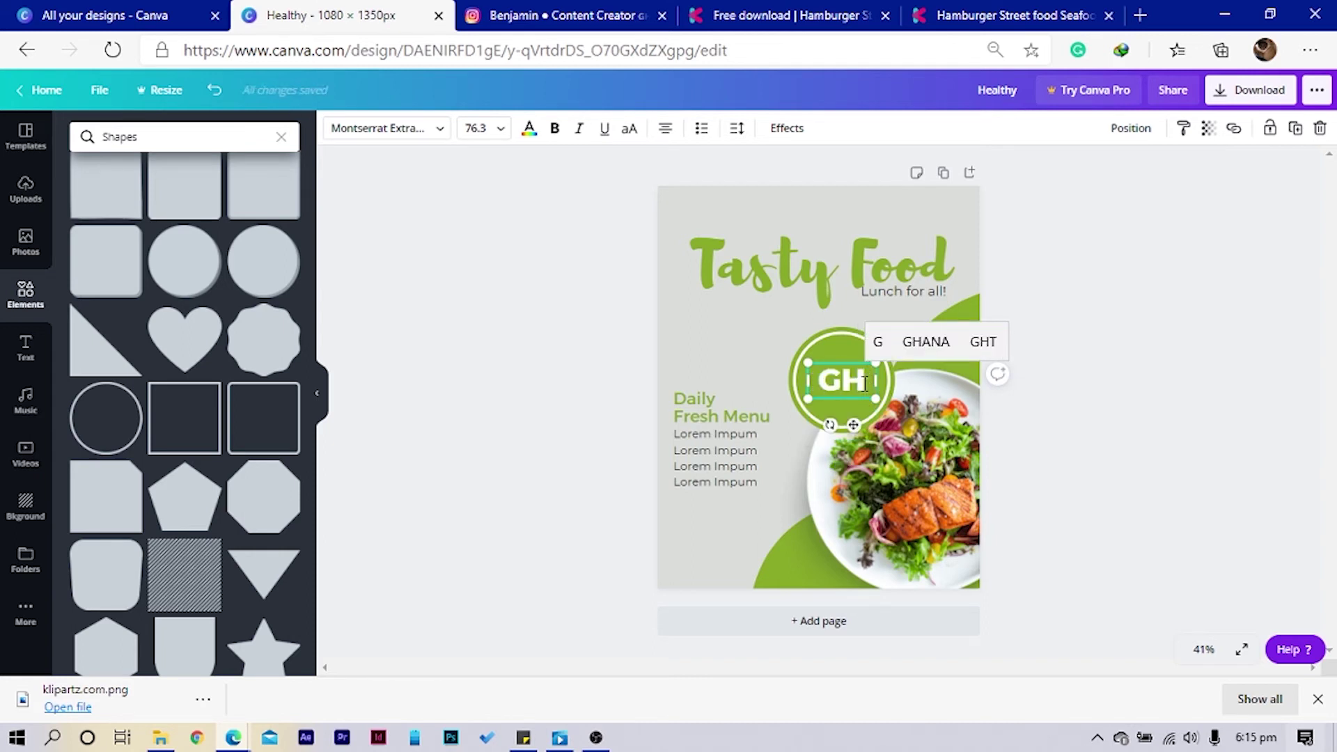
{"action": "type", "text": "C"}
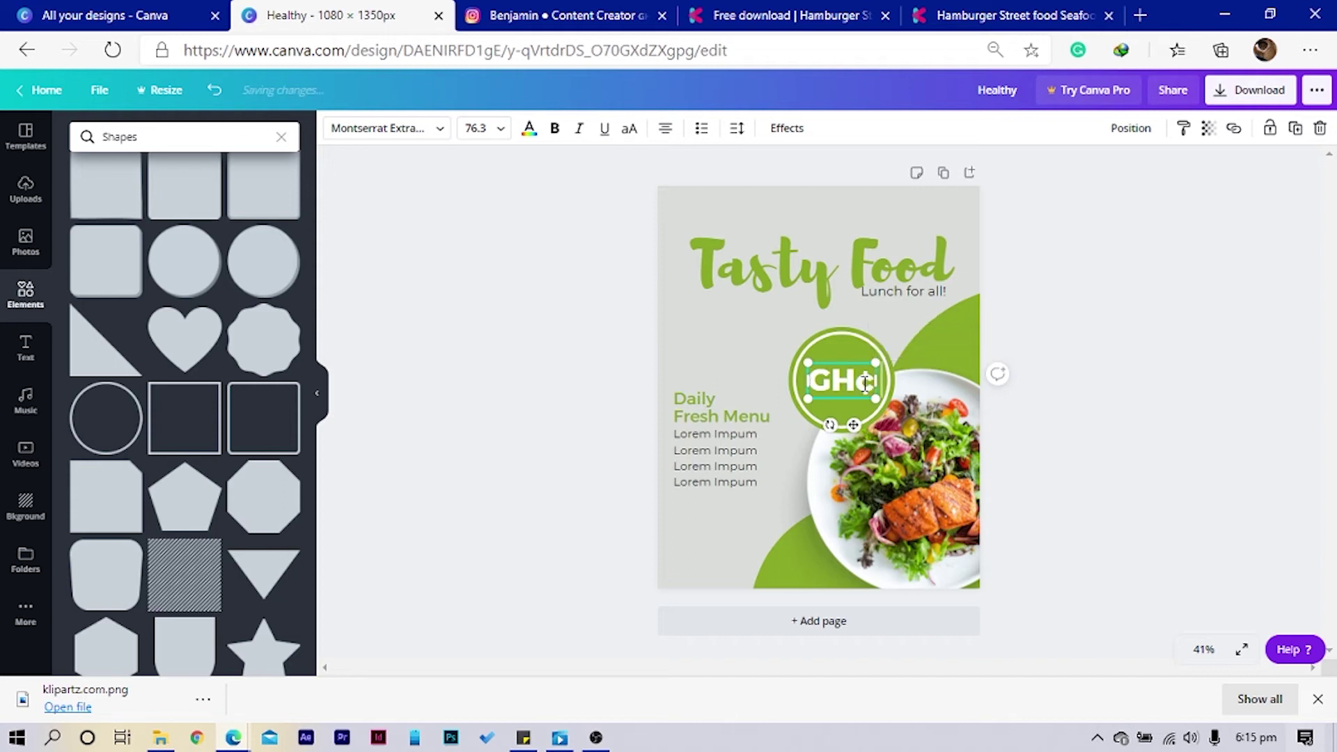
{"action": "key", "text": "Return"}
{"action": "type", "text": "10"}
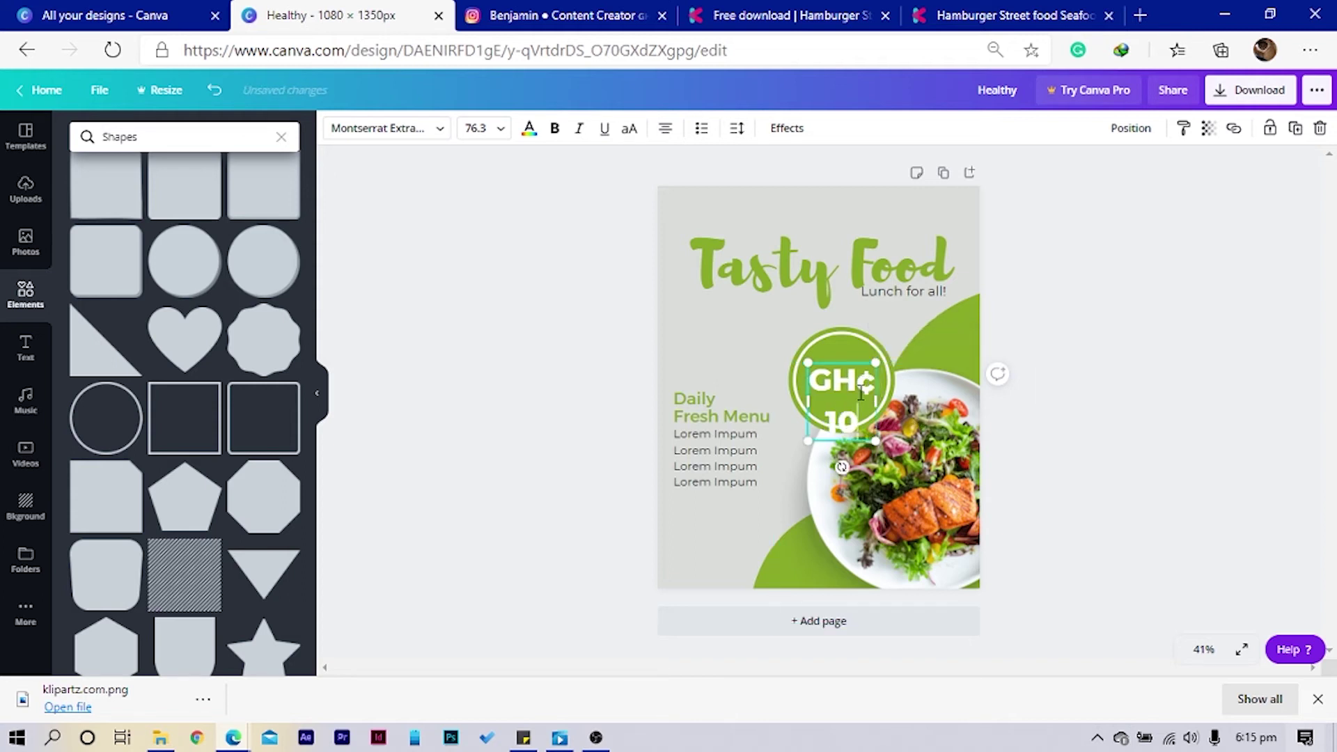
{"action": "left_click_drag", "start_coordinate": [875, 403], "coordinate": [856, 421]}
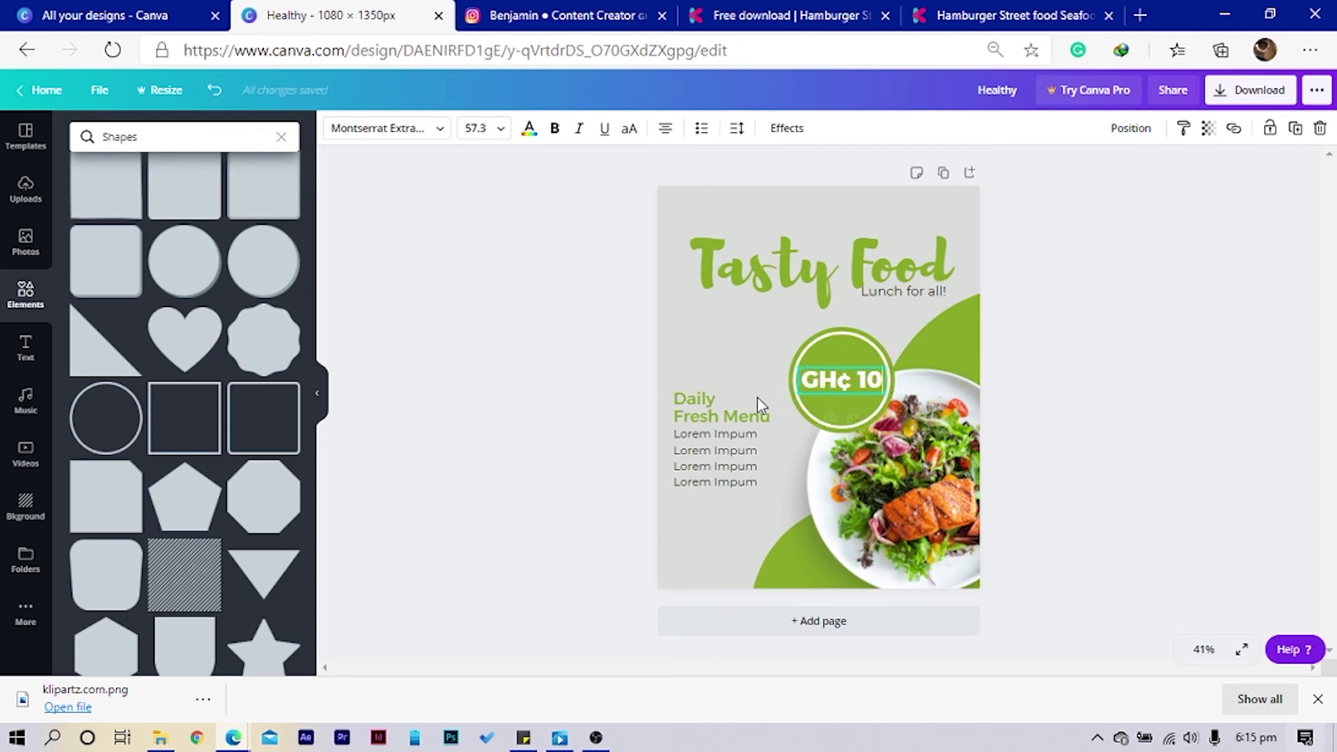
{"action": "left_click", "coordinate": [596, 358]}
Place a copy of "Daily Fresh Menu" in the badge above "GH¢ 10" and colour it white
{"action": "left_click", "coordinate": [712, 416]}
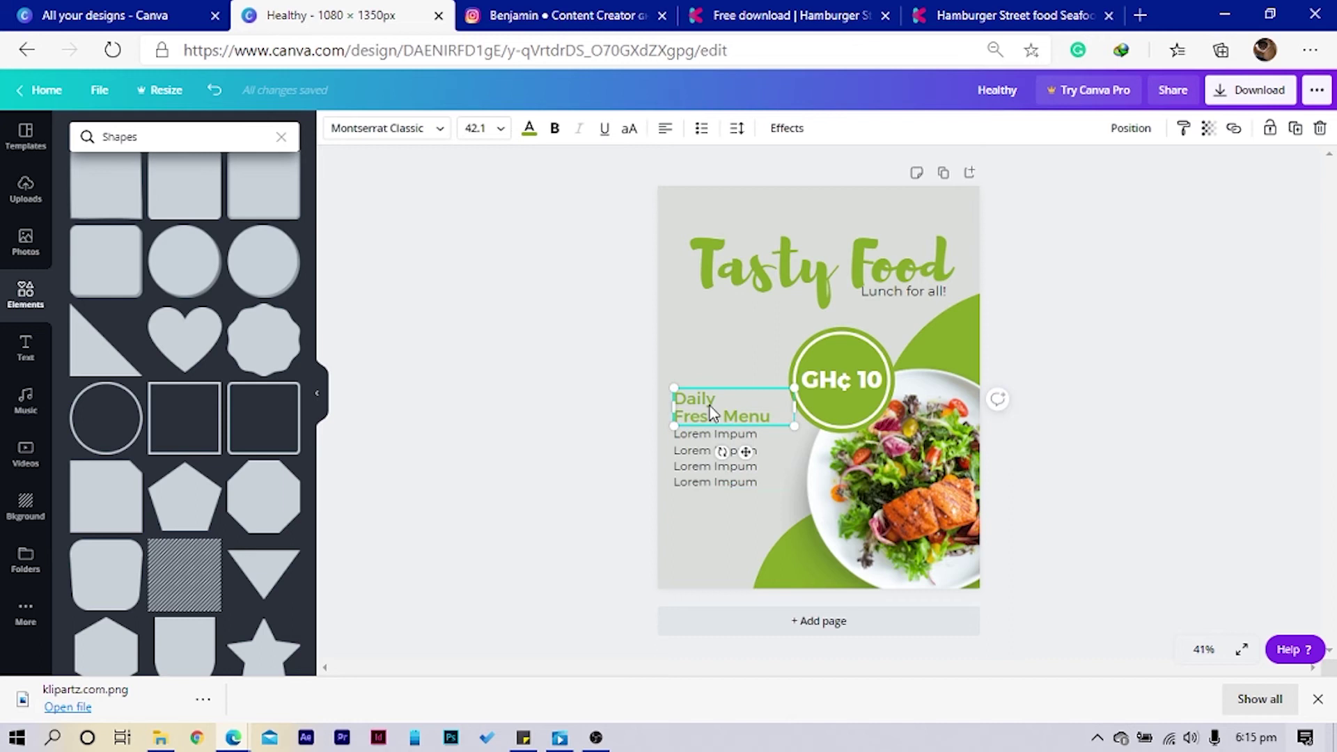
{"action": "left_click", "coordinate": [844, 359]}
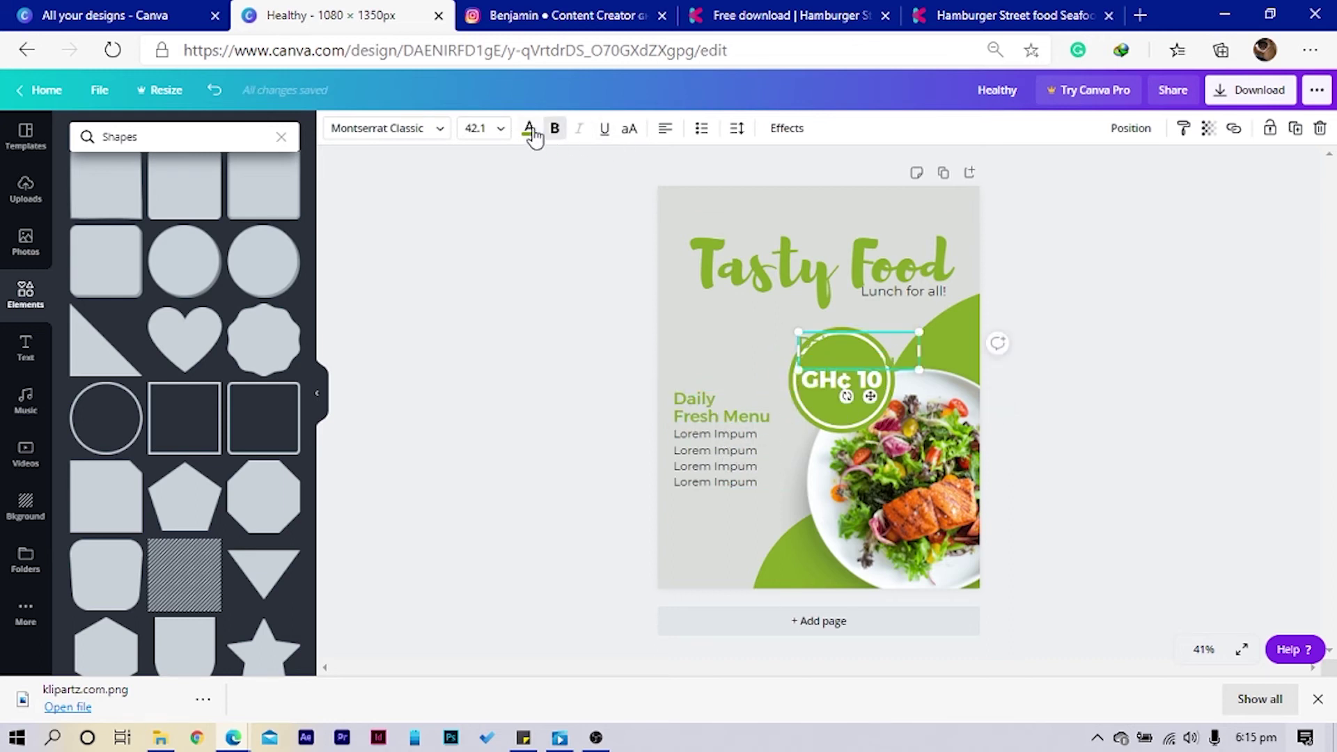
{"action": "left_click", "coordinate": [530, 130]}
{"action": "left_click", "coordinate": [205, 279]}
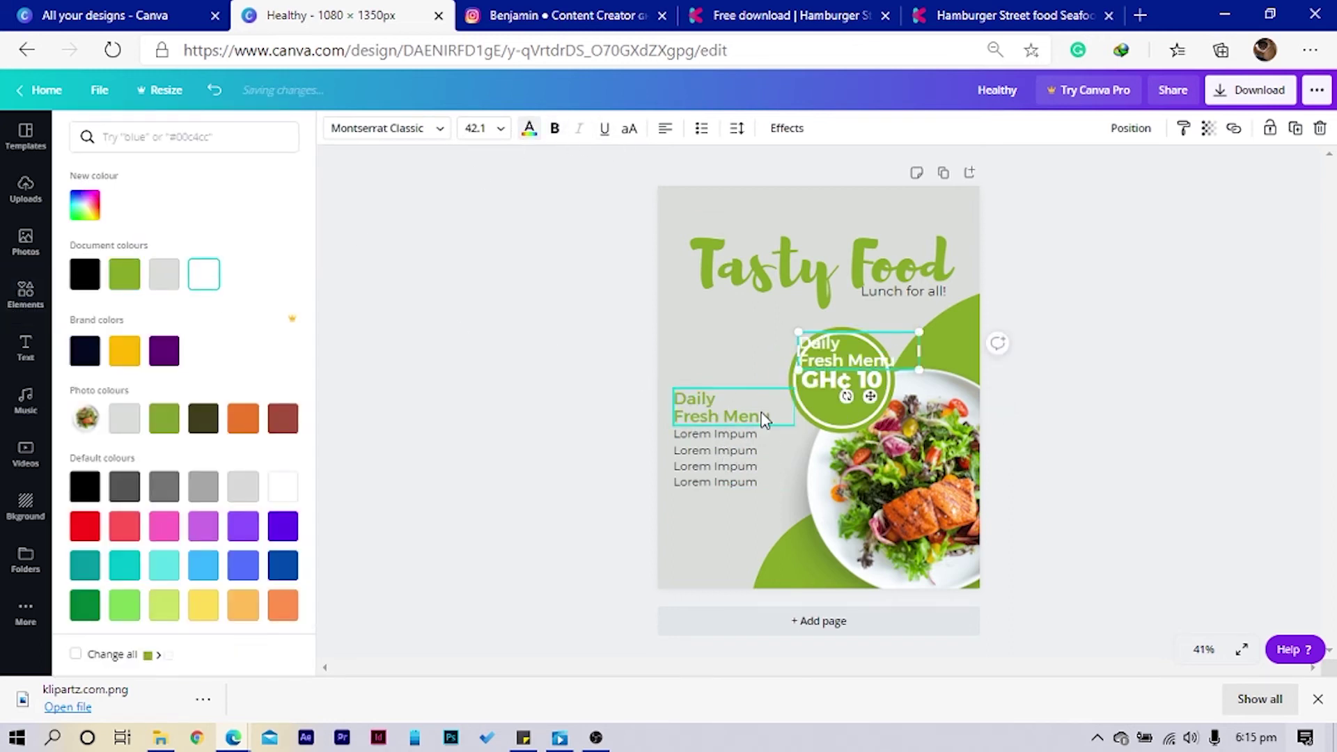
Replace the copied text in the badge with "As low as", reduce it to size 33.6 and centre it above "GH¢ 10"
{"action": "double_click", "coordinate": [823, 353]}
{"action": "type", "text": "A"}
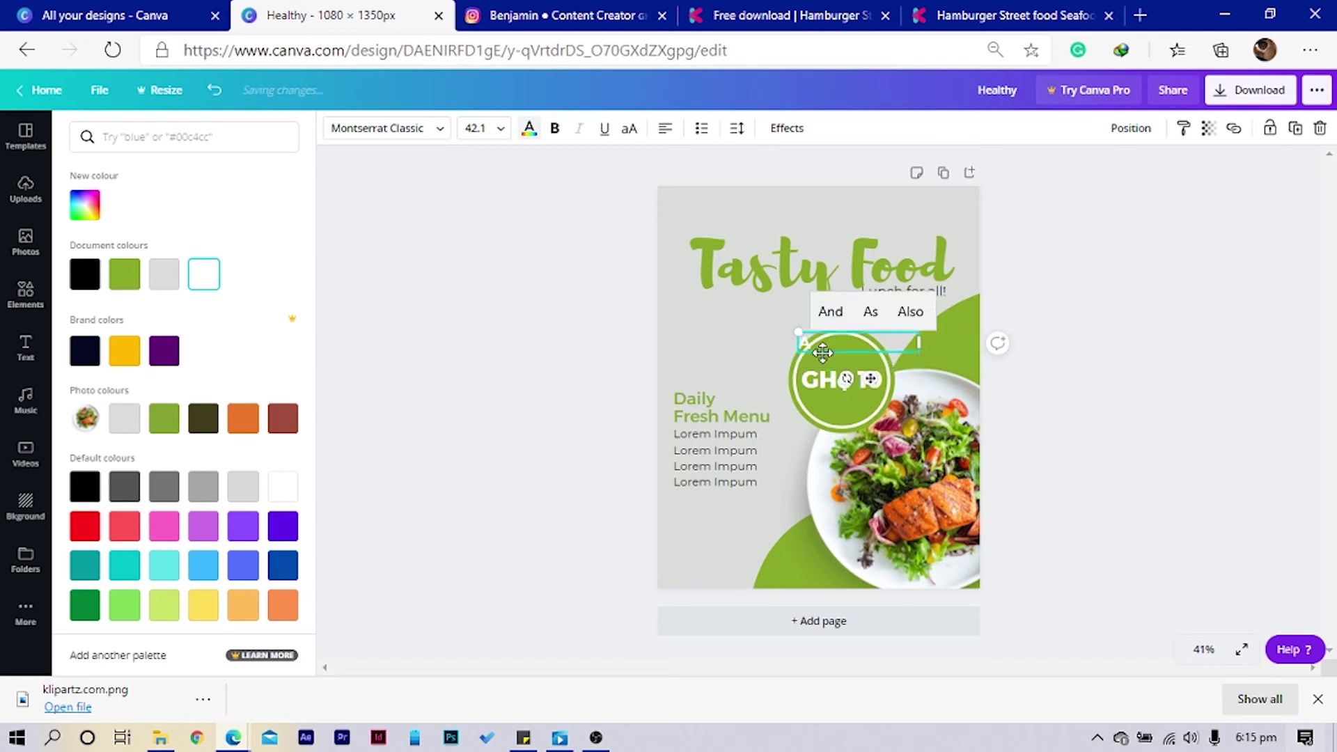
{"action": "type", "text": "s low as"}
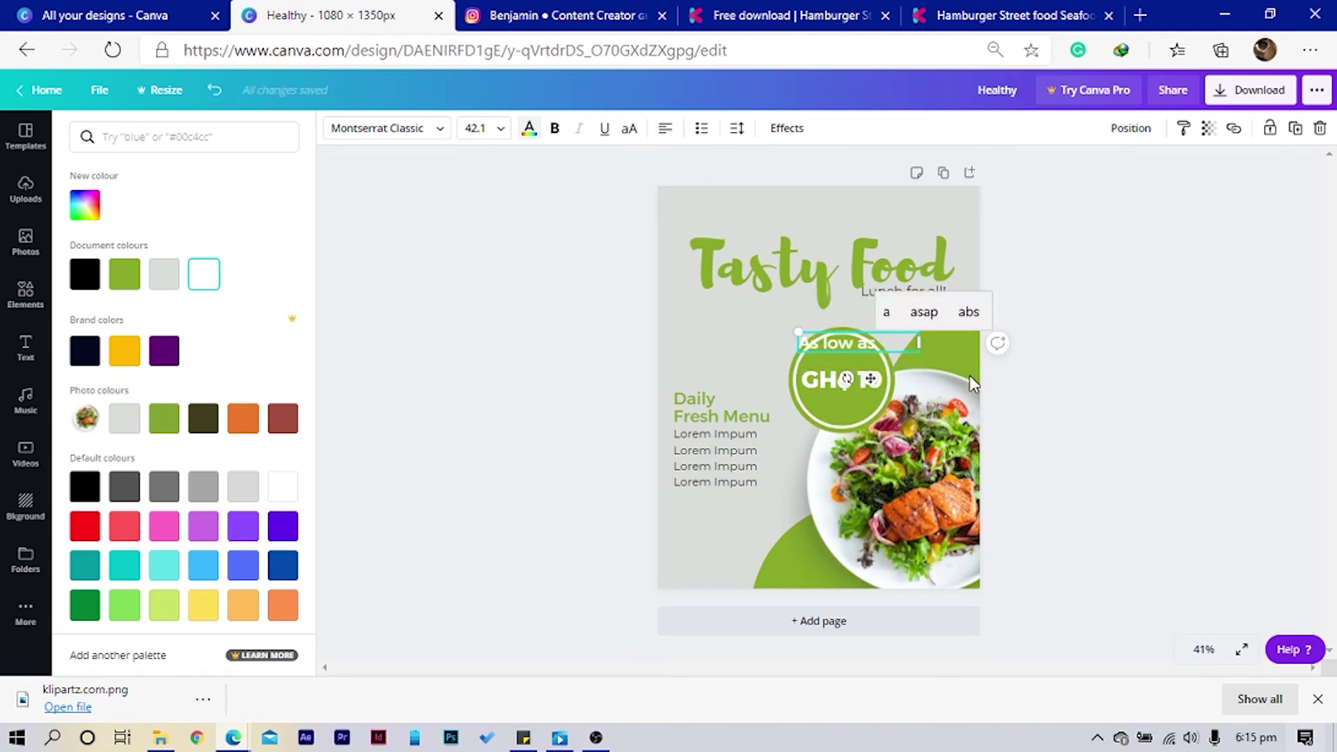
{"action": "left_click_drag", "start_coordinate": [925, 342], "coordinate": [880, 342]}
{"action": "left_click_drag", "start_coordinate": [793, 332], "coordinate": [814, 338]}
{"action": "left_click_drag", "start_coordinate": [858, 392], "coordinate": [849, 398]}
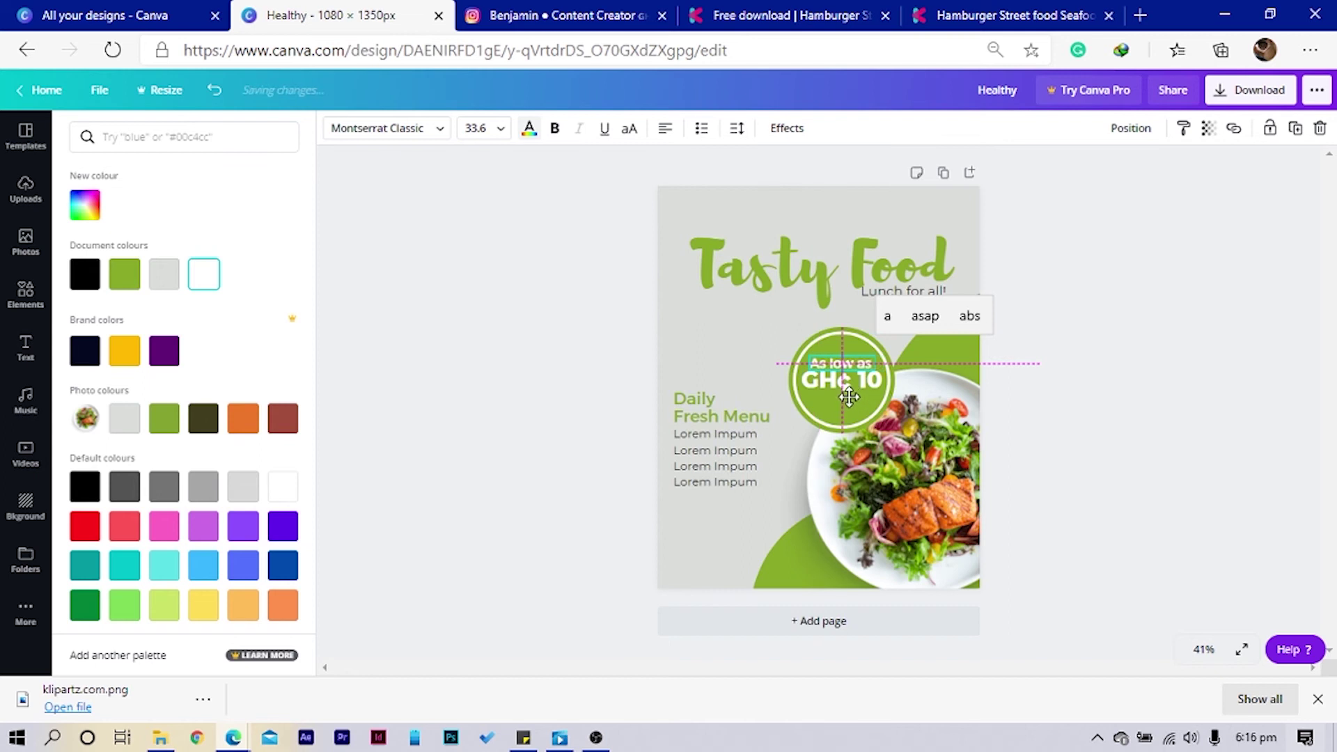
{"action": "left_click", "coordinate": [847, 396]}
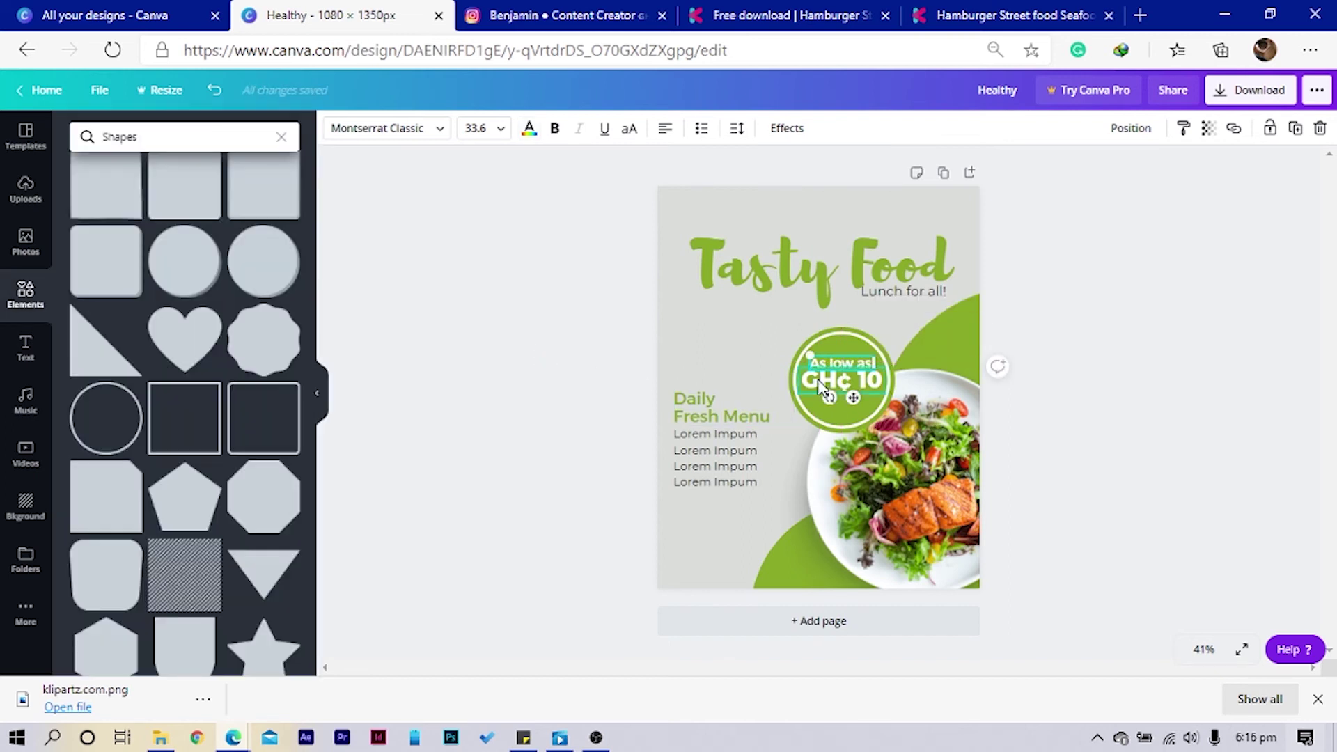
Shift "As low as" and "GH¢ 10" together slightly downward so they sit centred in the green badge
{"action": "left_click", "coordinate": [821, 386], "text": "shift"}
{"action": "key", "text": "shift+Down"}
{"action": "key", "text": "shift+Down"}
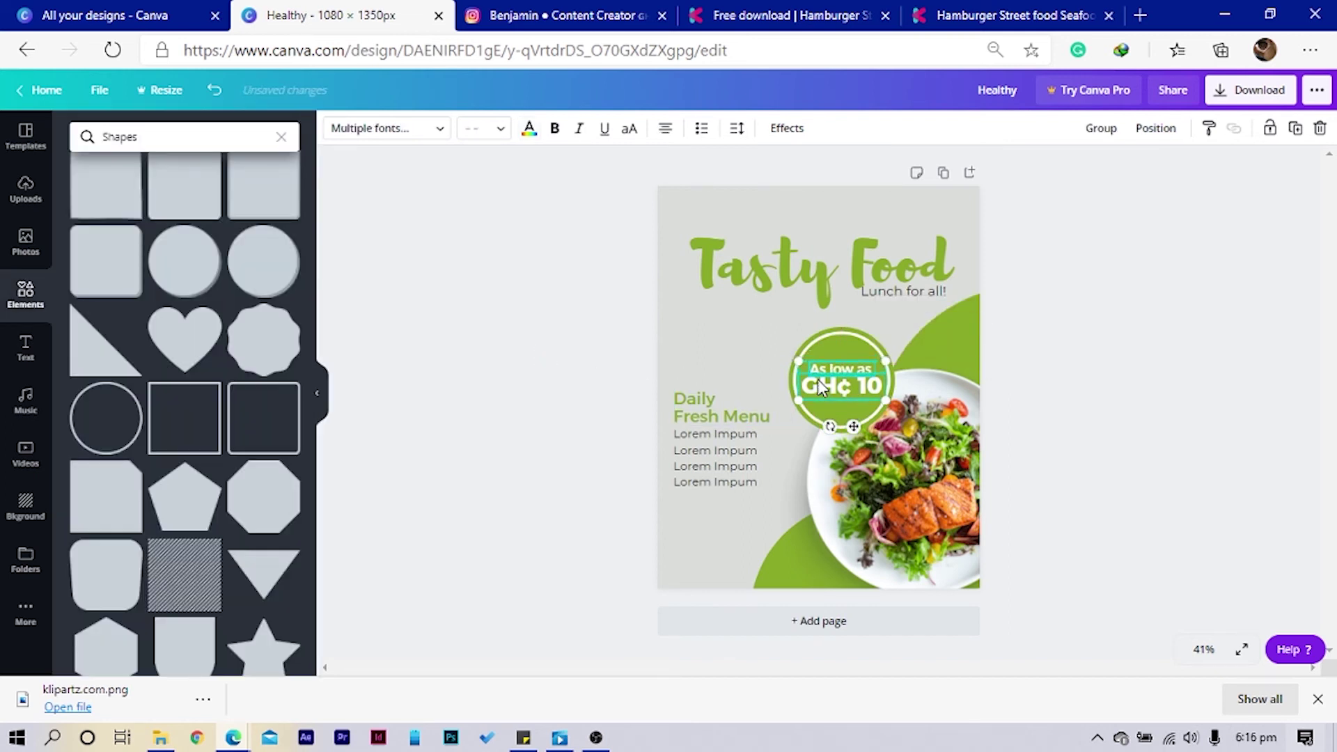
{"action": "left_click", "coordinate": [573, 361]}
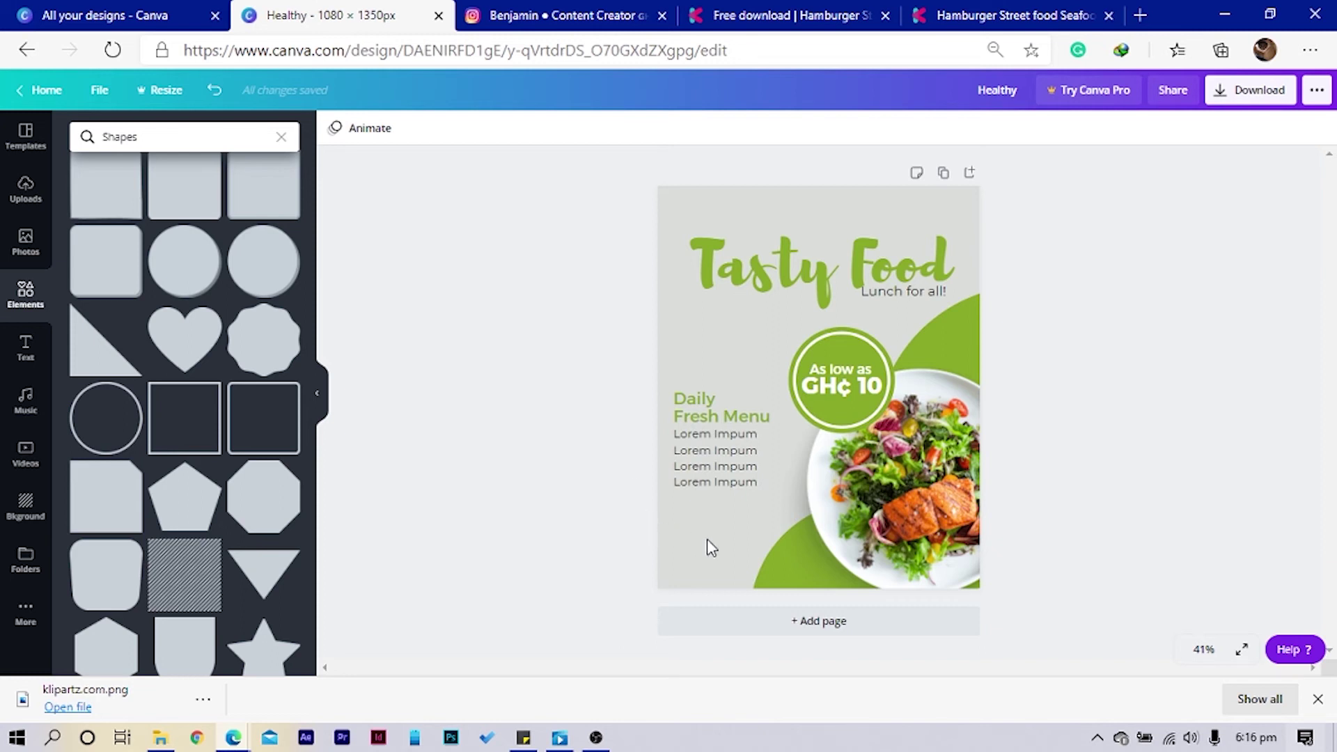
Shift the "Tasty Food" headline and the "Lunch for all!" tagline together slightly downward on the page
{"action": "mouse_move", "coordinate": [639, 247]}
{"action": "left_mouse_down"}
{"action": "mouse_move", "coordinate": [851, 303]}
{"action": "mouse_move", "coordinate": [876, 296]}
{"action": "left_mouse_up"}
{"action": "key", "text": "shift+Down"}
{"action": "key", "text": "shift+Down"}
{"action": "key", "text": "shift+Down"}
{"action": "key", "text": "shift+Down"}
{"action": "key", "text": "shift+Down"}
{"action": "left_click", "coordinate": [540, 234]}
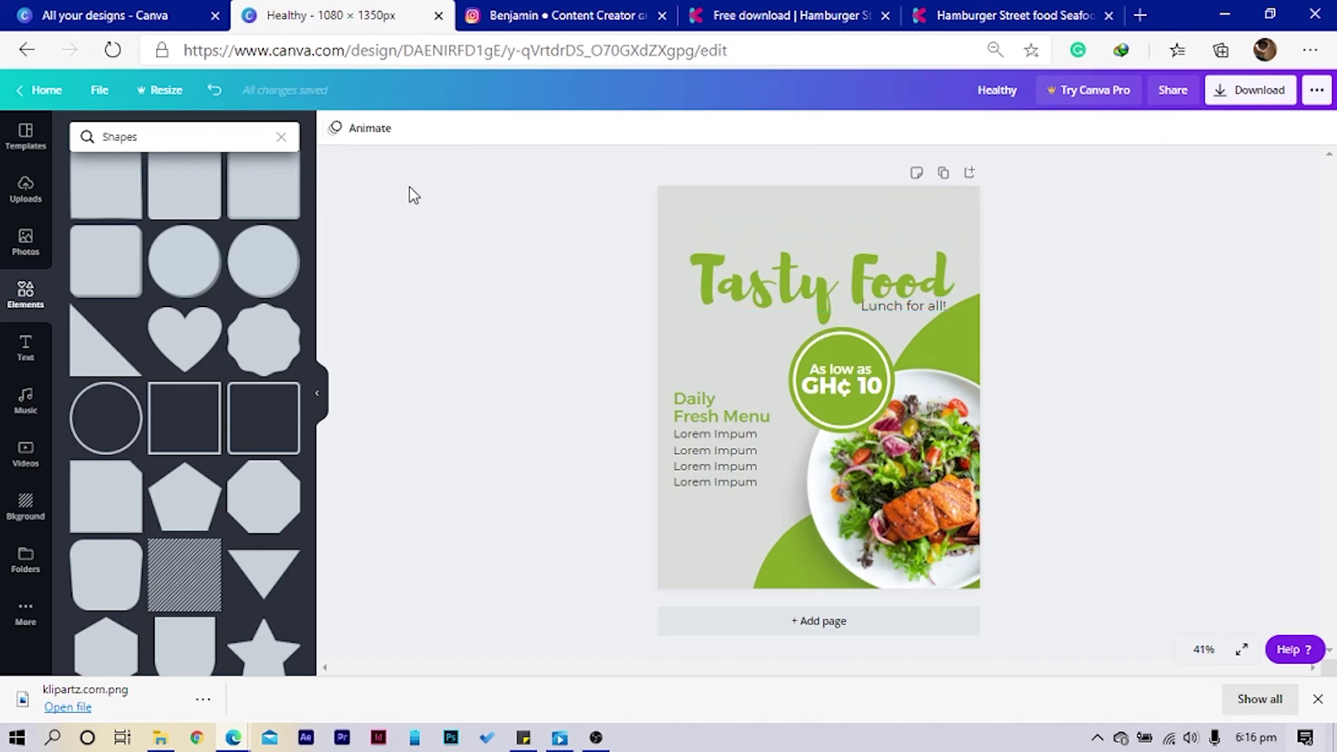
Place a copy of the green wavy shape along the page's top edge, above the headline
{"action": "left_click", "coordinate": [779, 564]}
{"action": "key", "text": "ctrl+]"}
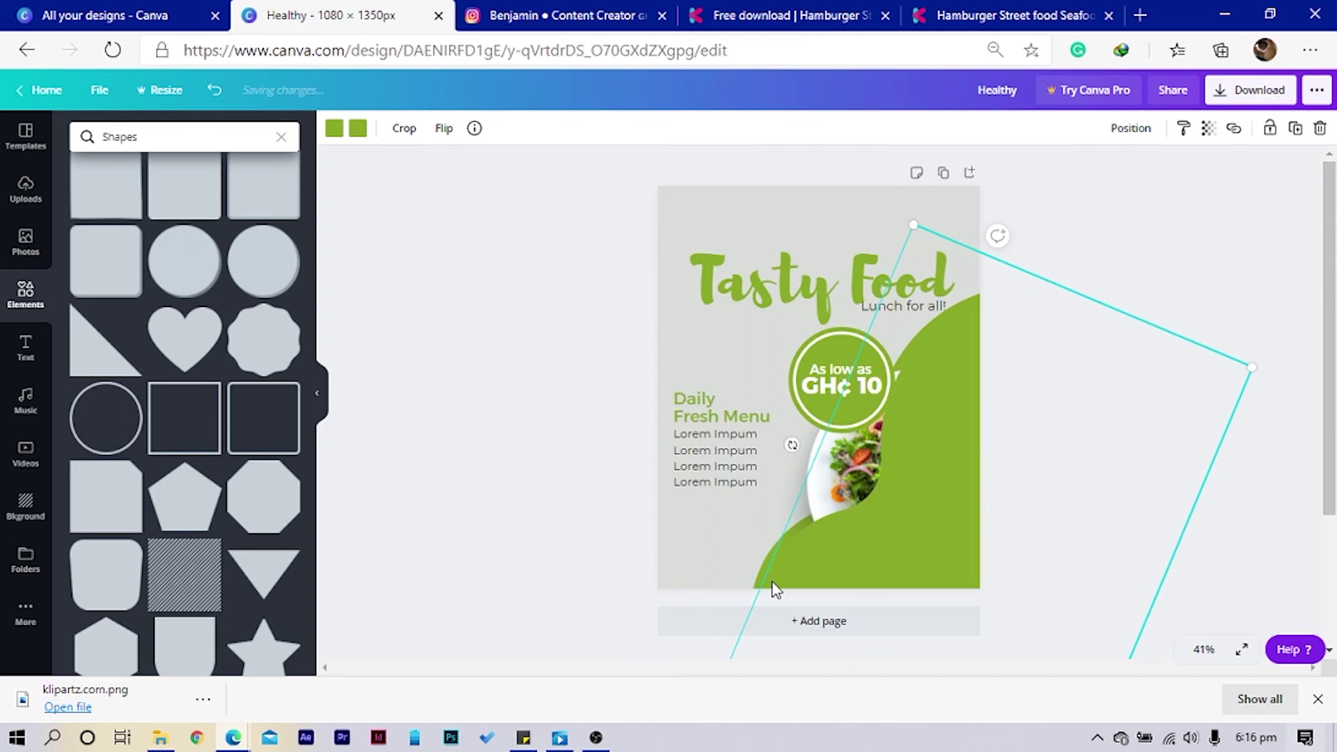
{"action": "left_click_drag", "start_coordinate": [862, 558], "coordinate": [702, 43]}
{"action": "left_click_drag", "start_coordinate": [851, 227], "coordinate": [800, 224]}
{"action": "left_click", "coordinate": [486, 343]}
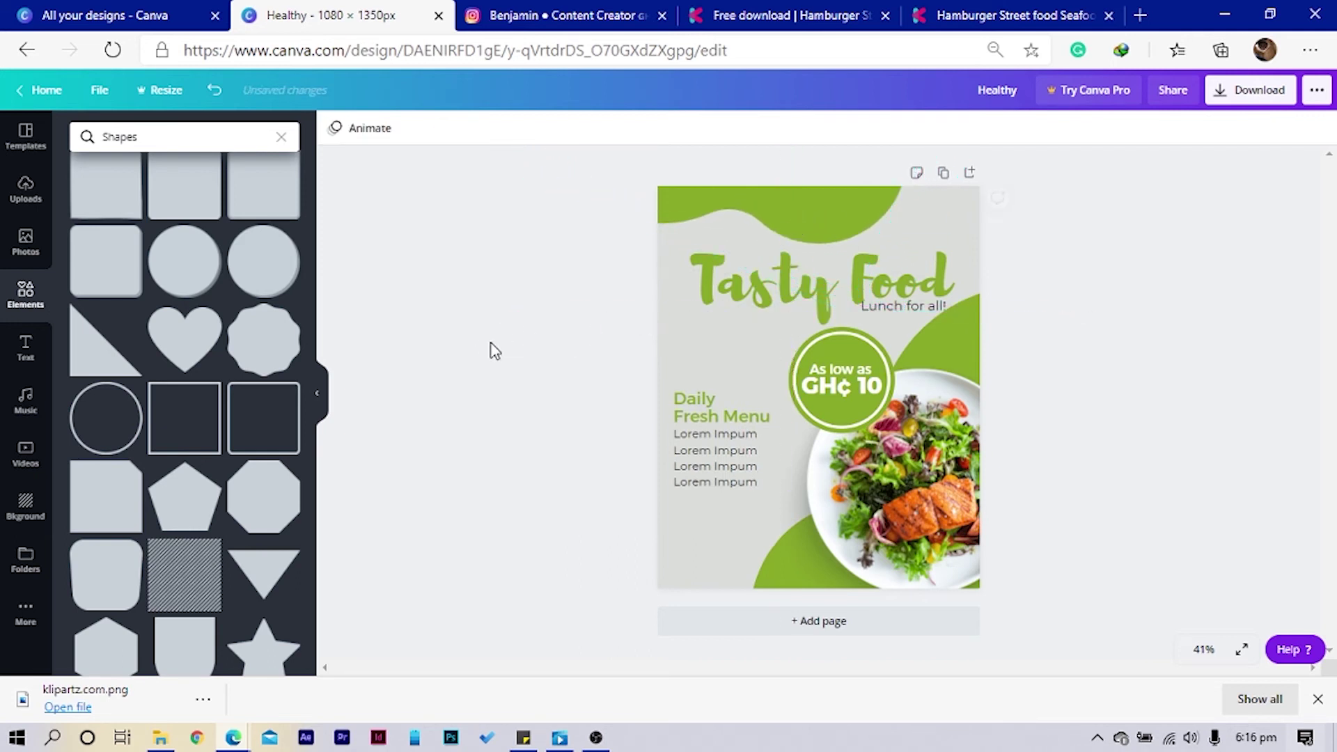
Place another copy of the green wavy shape over the page's left half and set its transparency to 13
{"action": "left_click", "coordinate": [771, 588]}
{"action": "left_click_drag", "start_coordinate": [771, 588], "coordinate": [537, 418]}
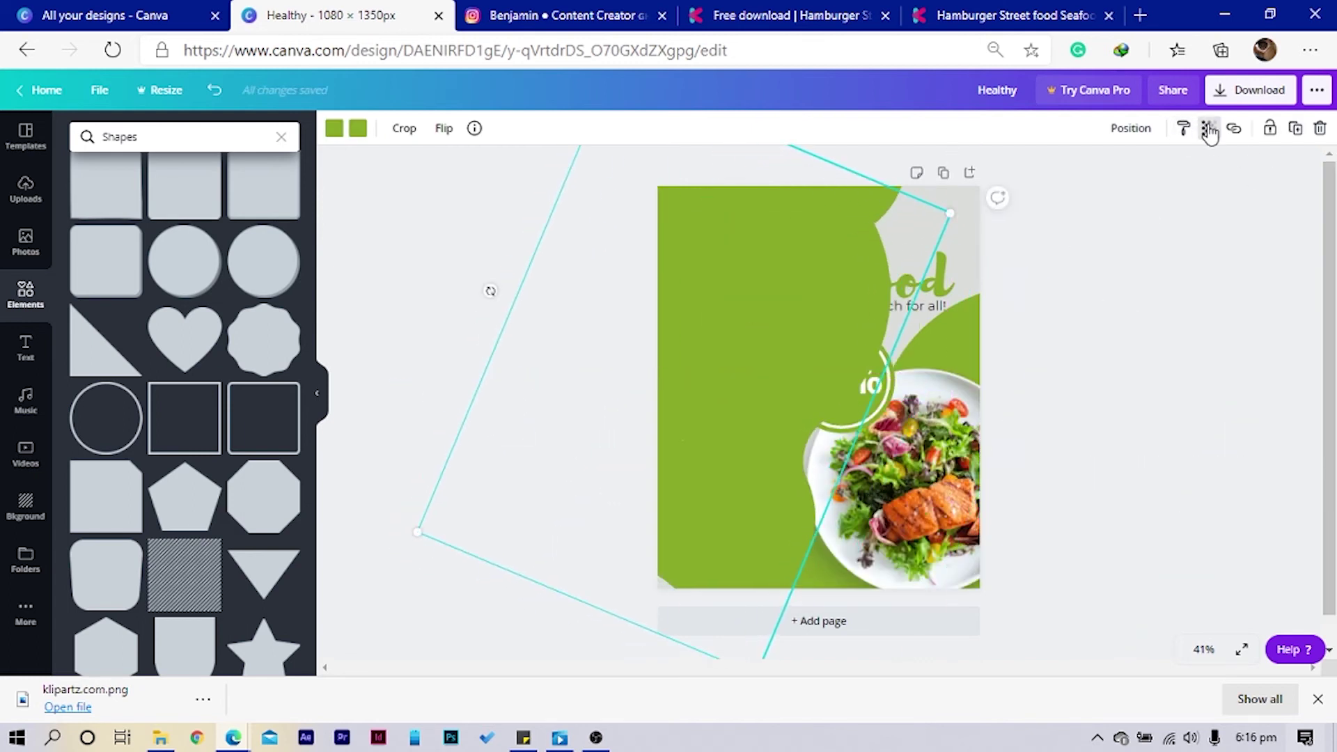
{"action": "left_click", "coordinate": [1208, 128]}
{"action": "left_click_drag", "start_coordinate": [1173, 179], "coordinate": [1089, 195]}
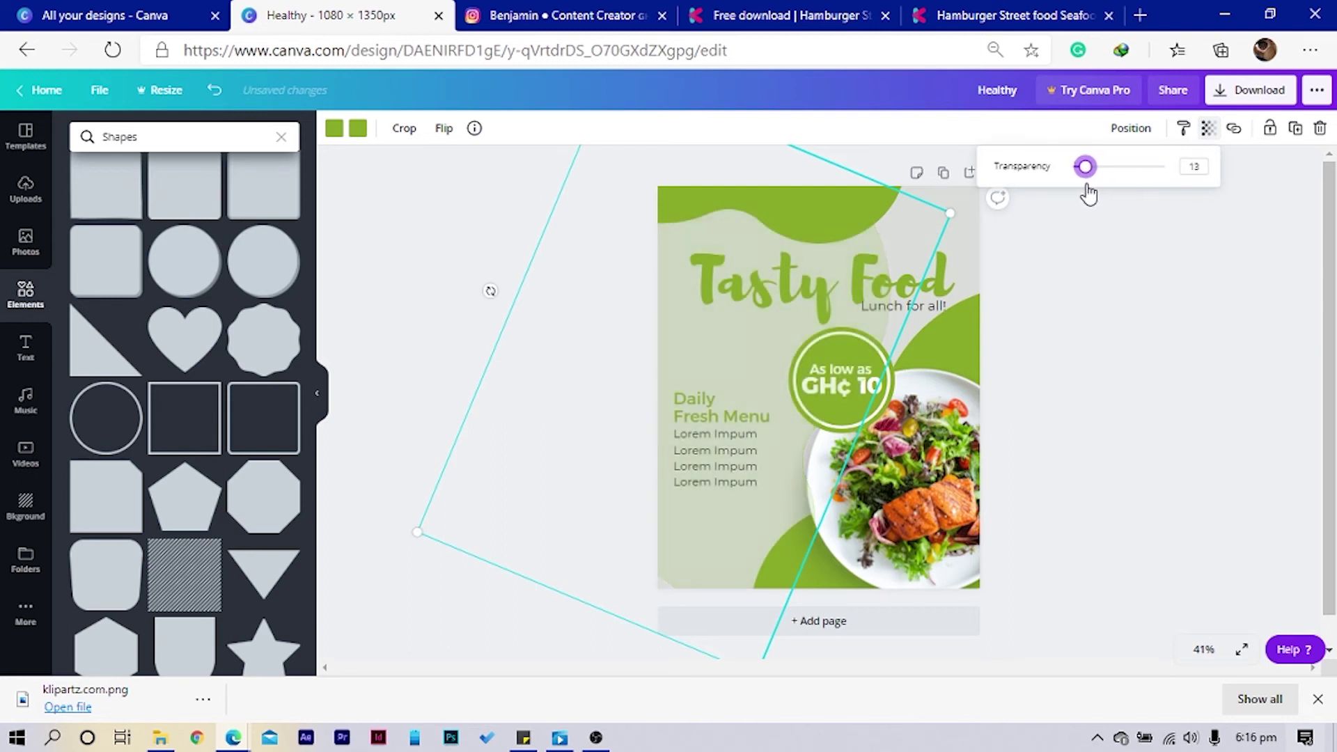
Shrink the faint wavy shape, place it in the page's lower-left corner and send it to the back
{"action": "left_click_drag", "start_coordinate": [417, 532], "coordinate": [803, 354]}
{"action": "left_click_drag", "start_coordinate": [876, 244], "coordinate": [709, 484]}
{"action": "right_click", "coordinate": [710, 518]}
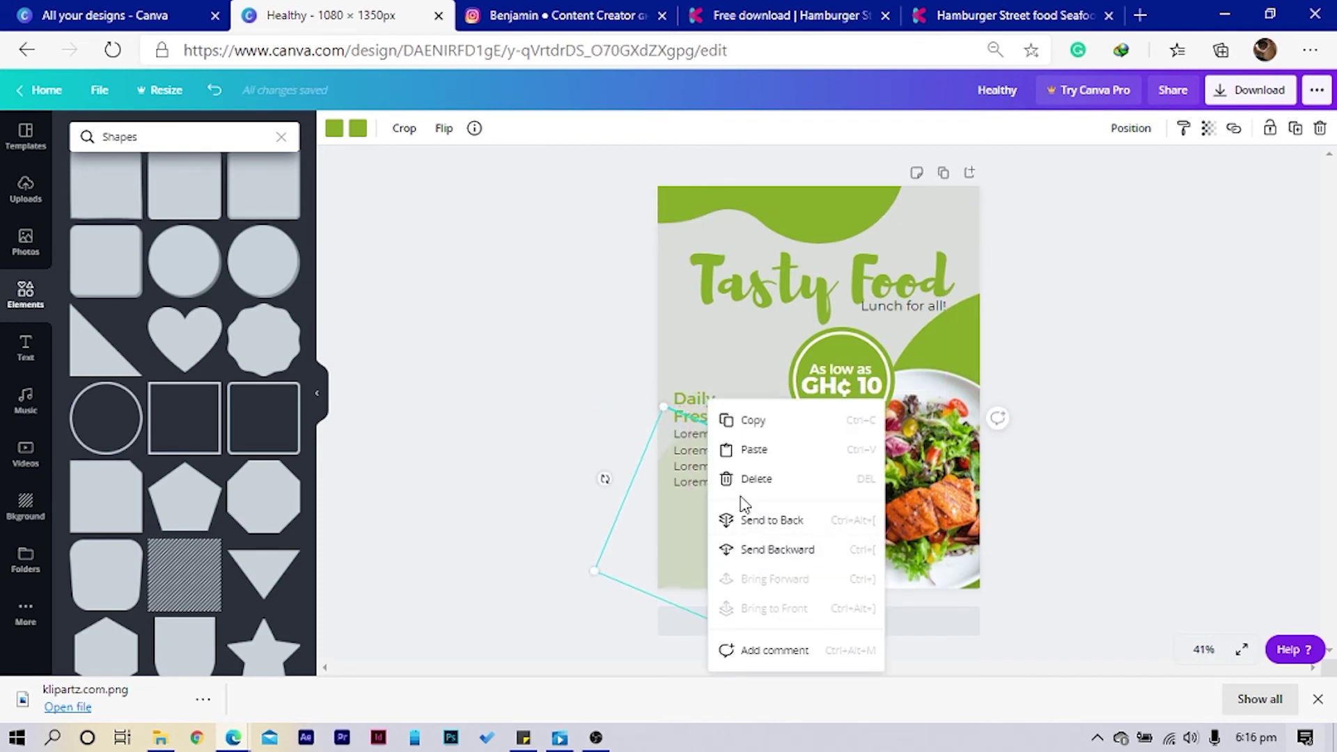
{"action": "left_click", "coordinate": [759, 521]}
{"action": "left_click", "coordinate": [495, 468]}
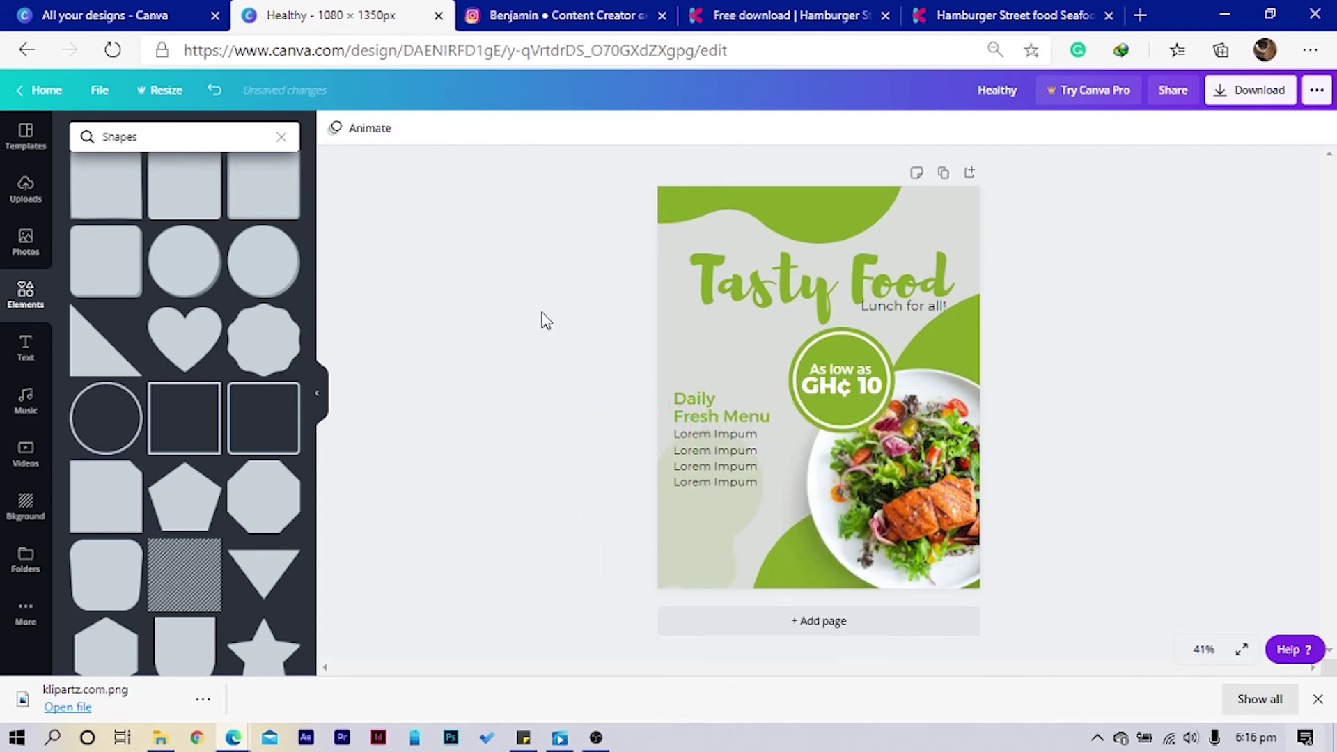
Search the elements for "logo" and add the free yellow leaf graphic over the green wave at the page's top
{"action": "left_click", "coordinate": [196, 140]}
{"action": "type", "text": "logo"}
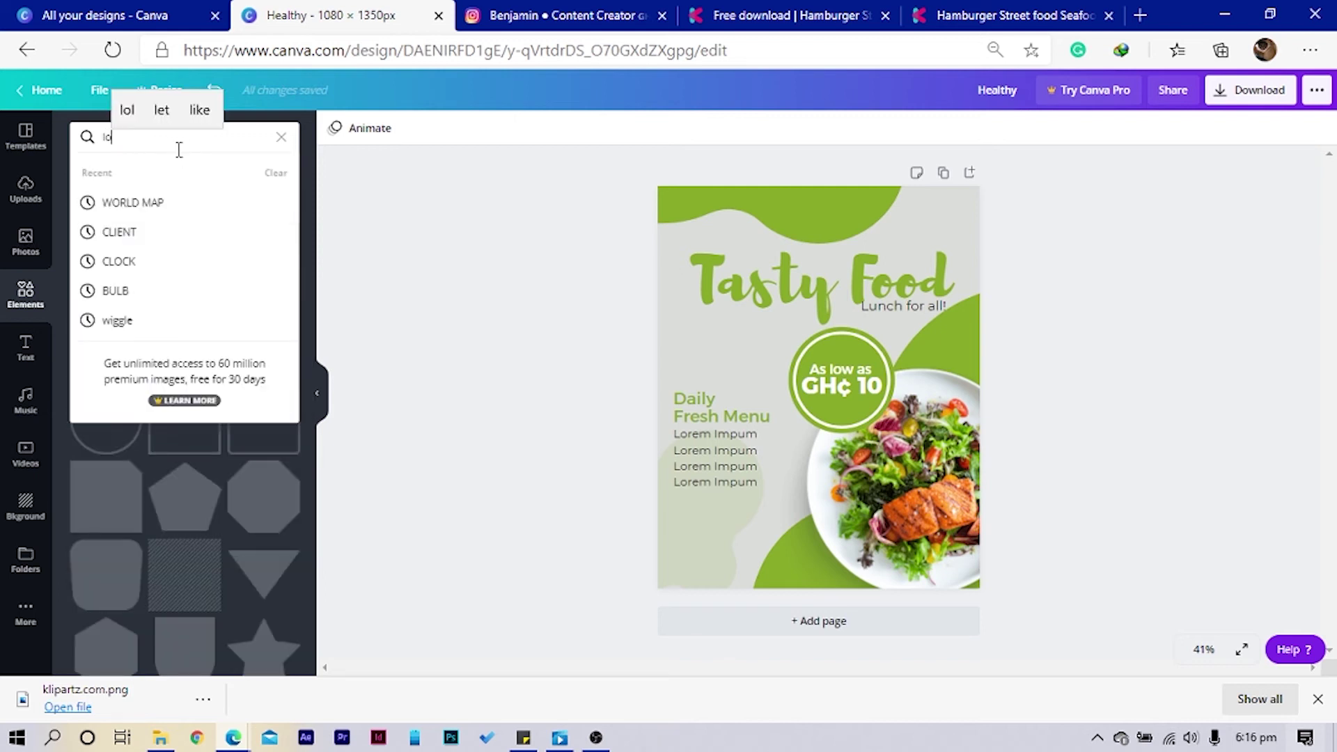
{"action": "key", "text": "Return"}
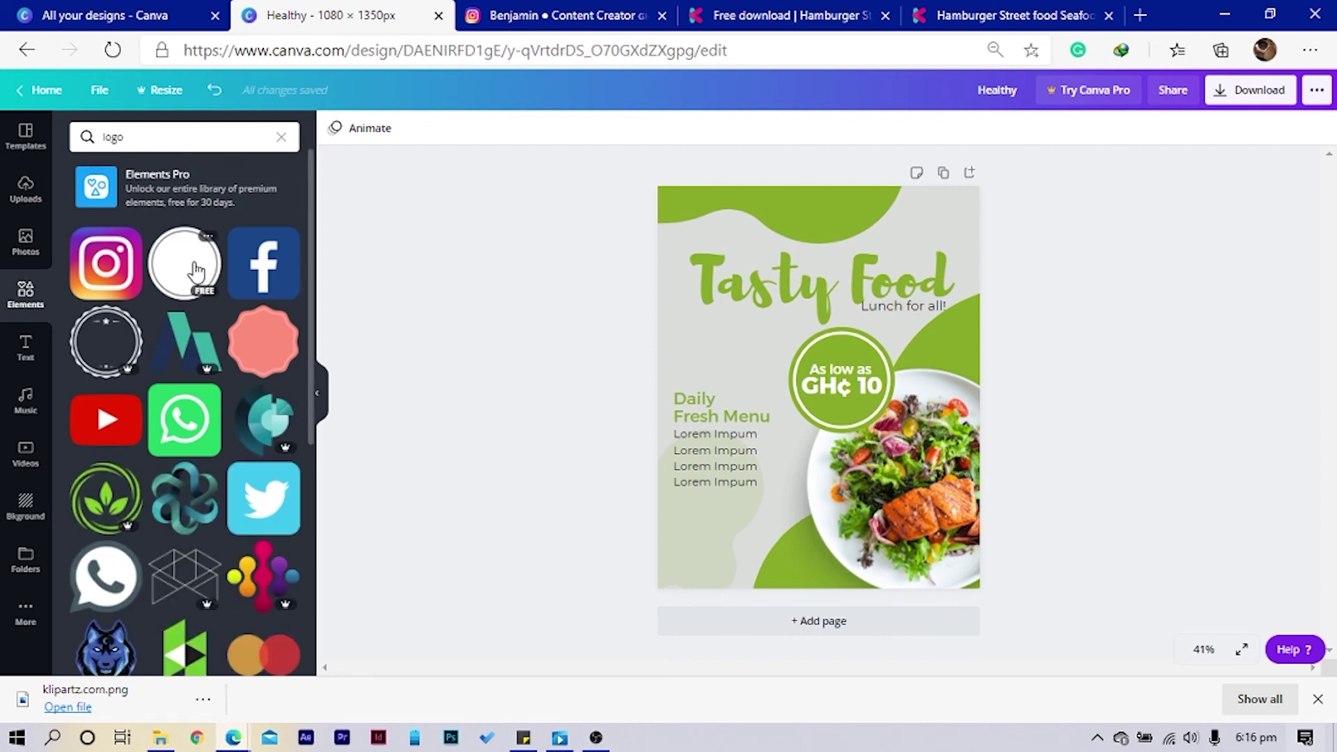
{"action": "scroll", "coordinate": [197, 269], "scroll_direction": "down", "scroll_amount": 3}
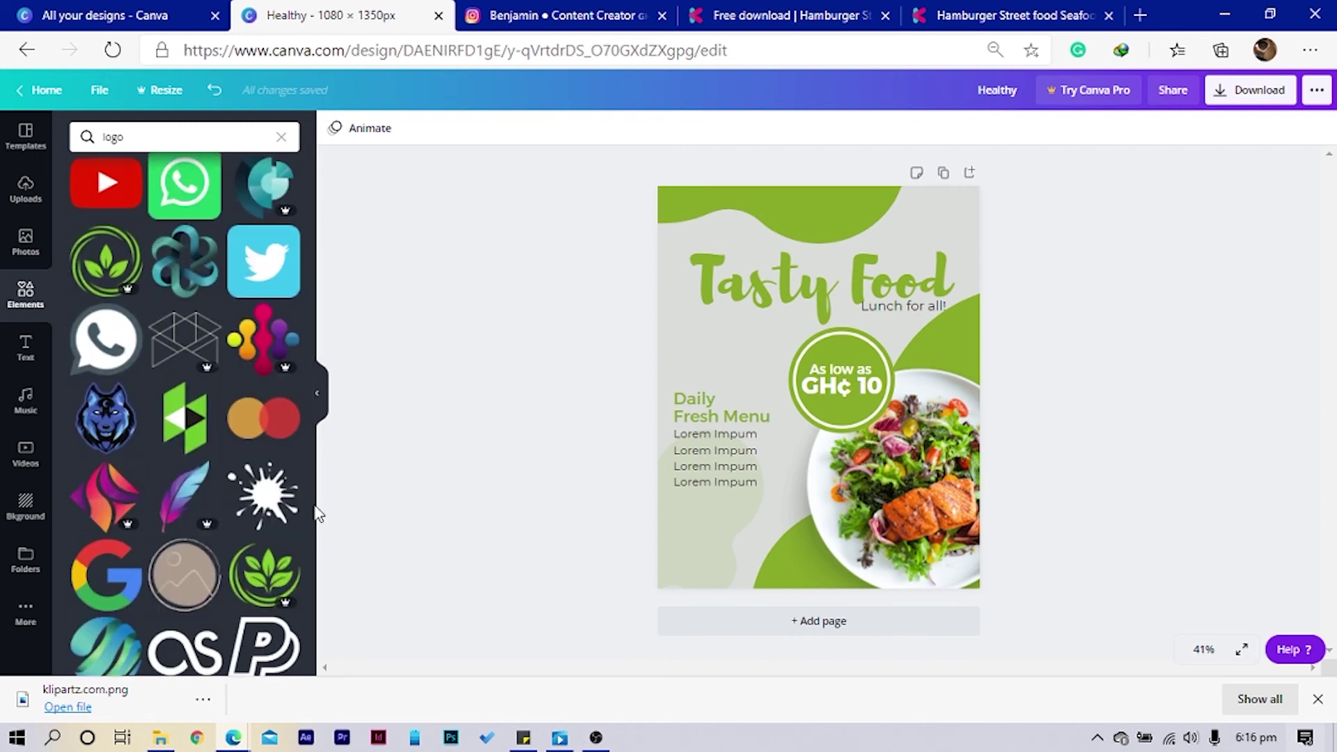
{"action": "scroll", "coordinate": [221, 491], "scroll_direction": "down", "scroll_amount": 4}
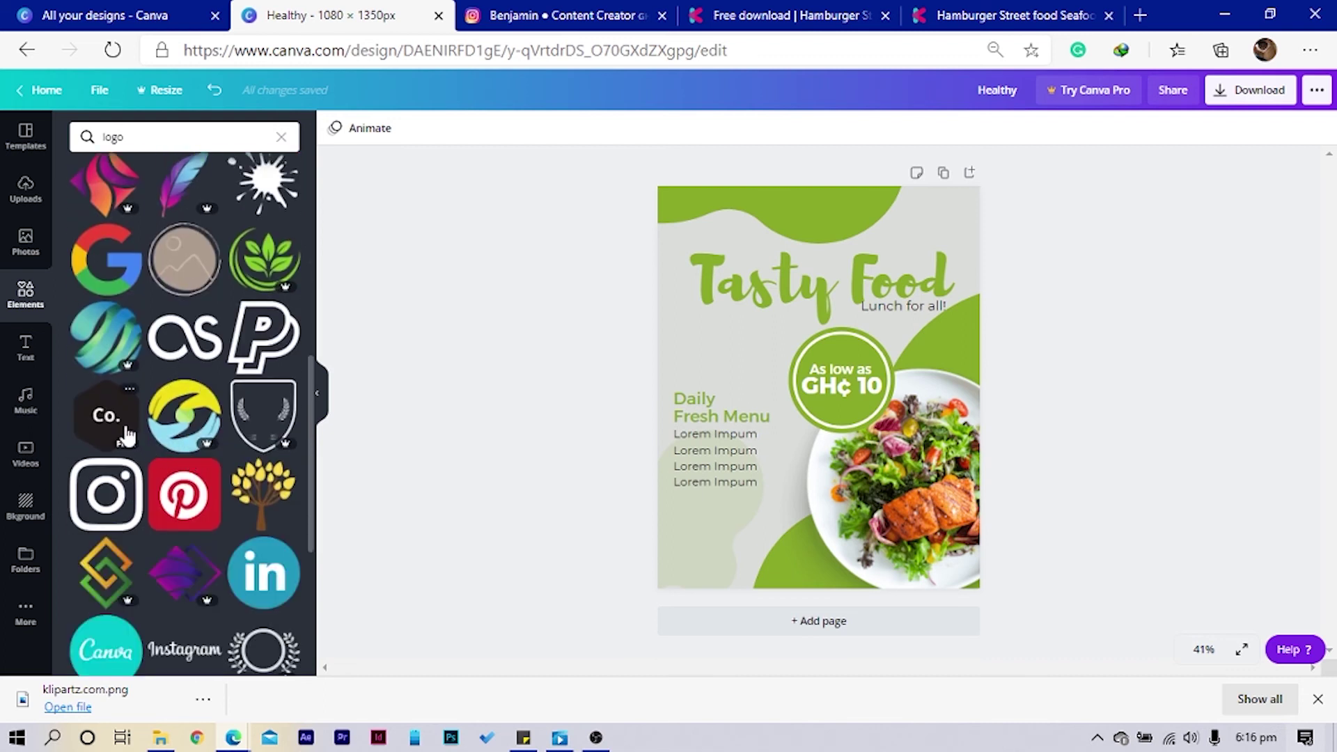
{"action": "scroll", "coordinate": [127, 437], "scroll_direction": "down", "scroll_amount": 3}
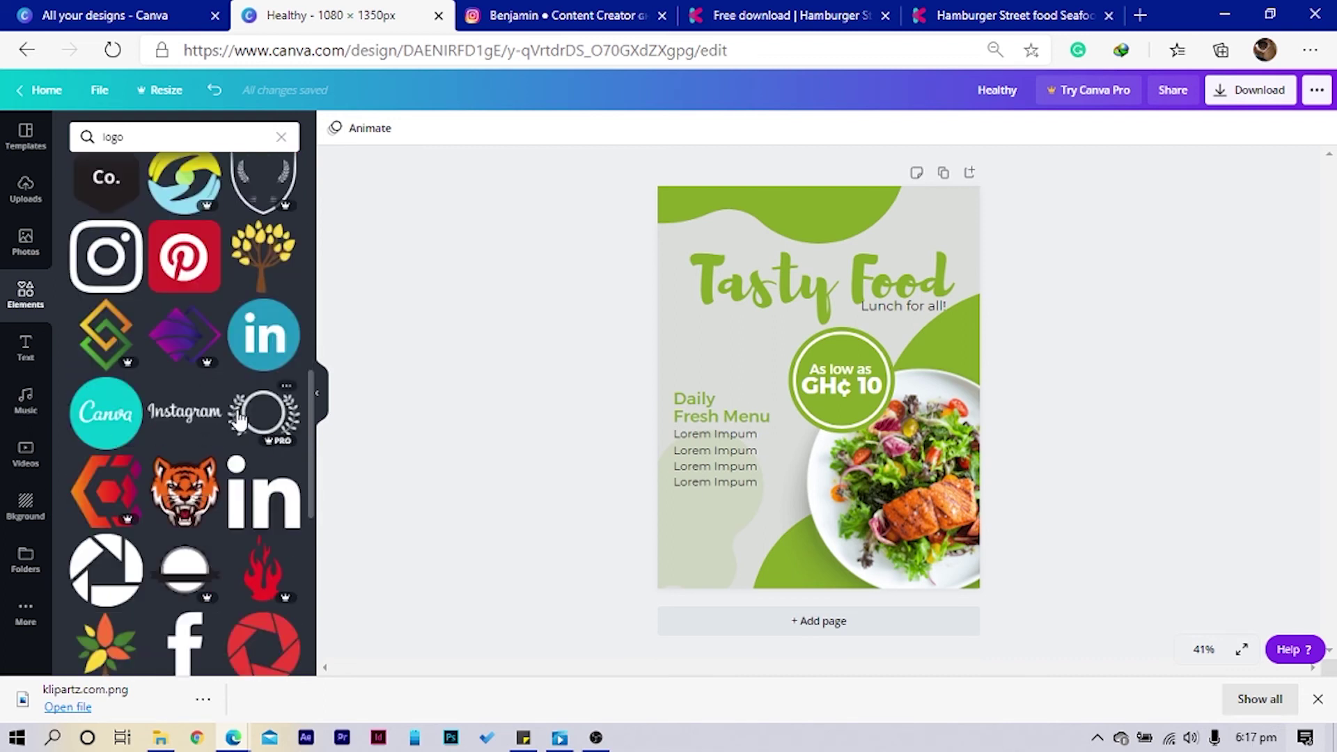
{"action": "scroll", "coordinate": [239, 420], "scroll_direction": "down", "scroll_amount": 4}
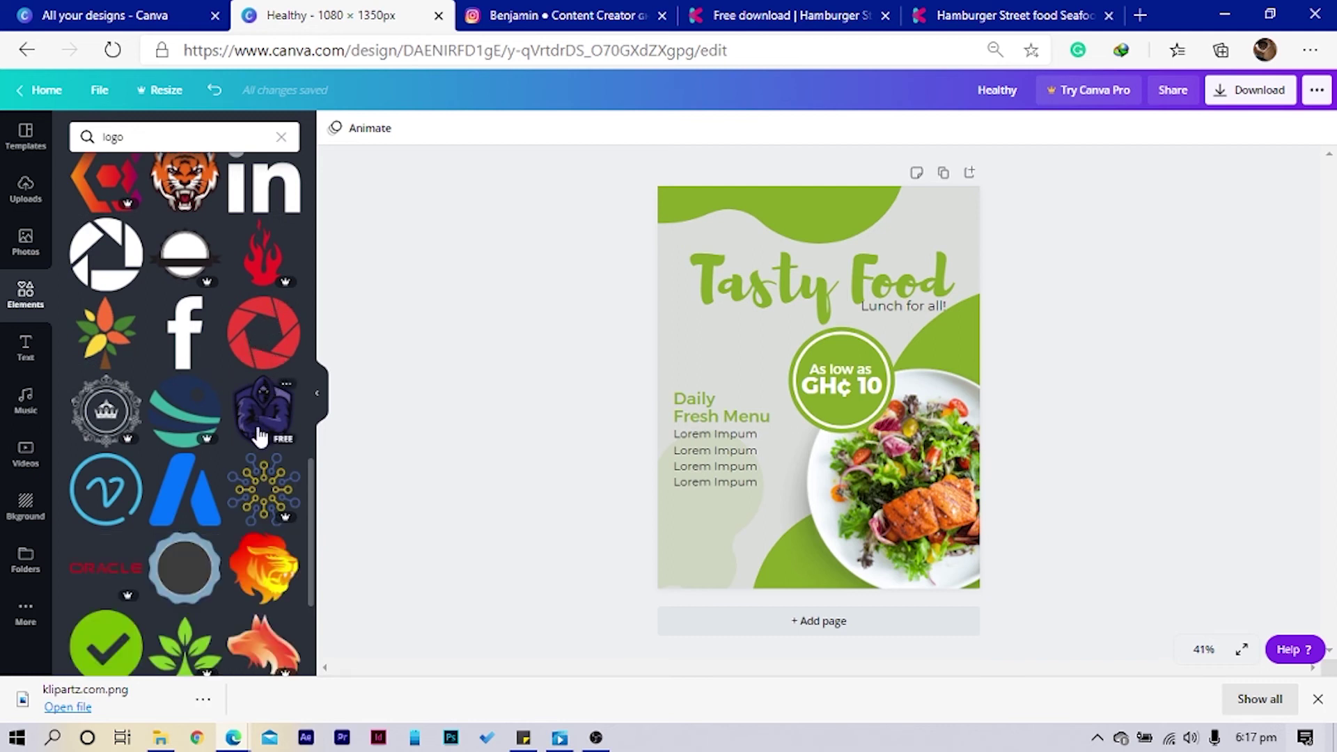
{"action": "scroll", "coordinate": [260, 436], "scroll_direction": "down", "scroll_amount": 5}
{"action": "scroll", "coordinate": [213, 437], "scroll_direction": "down", "scroll_amount": 5}
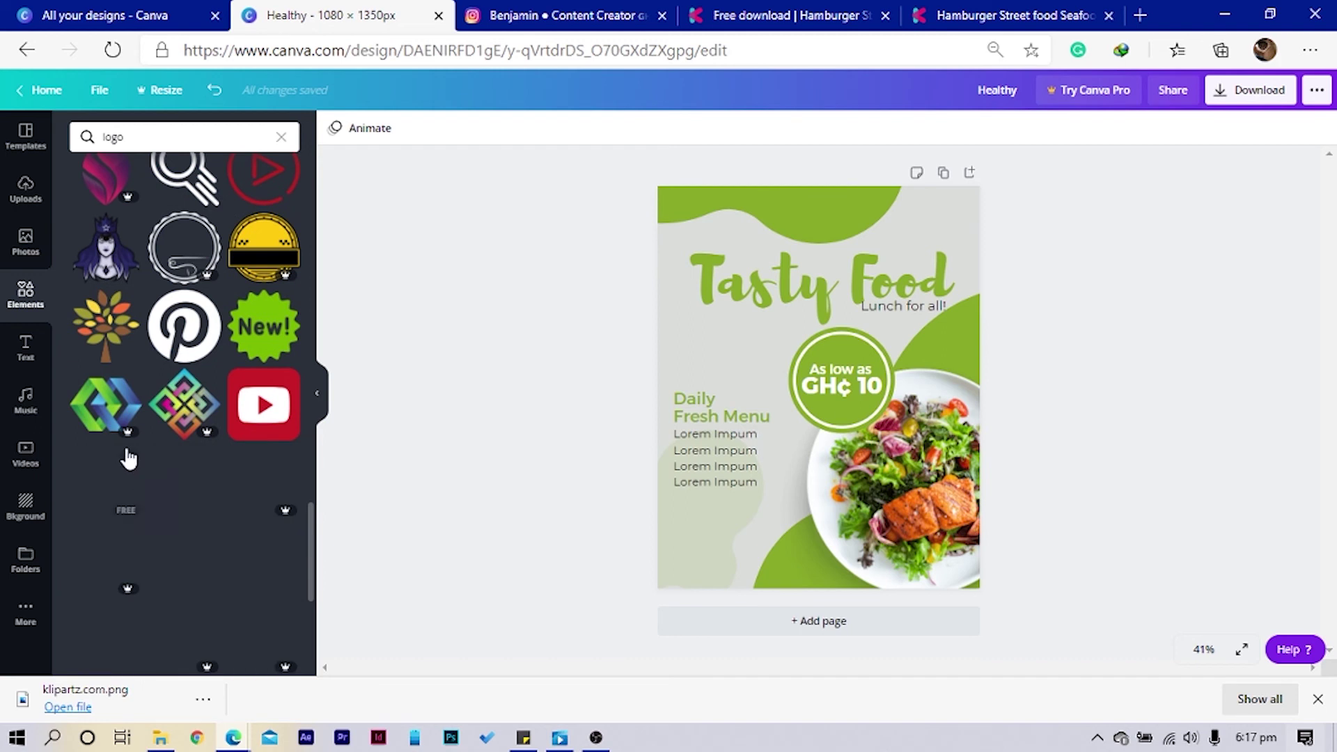
{"action": "scroll", "coordinate": [202, 459], "scroll_direction": "down", "scroll_amount": 2}
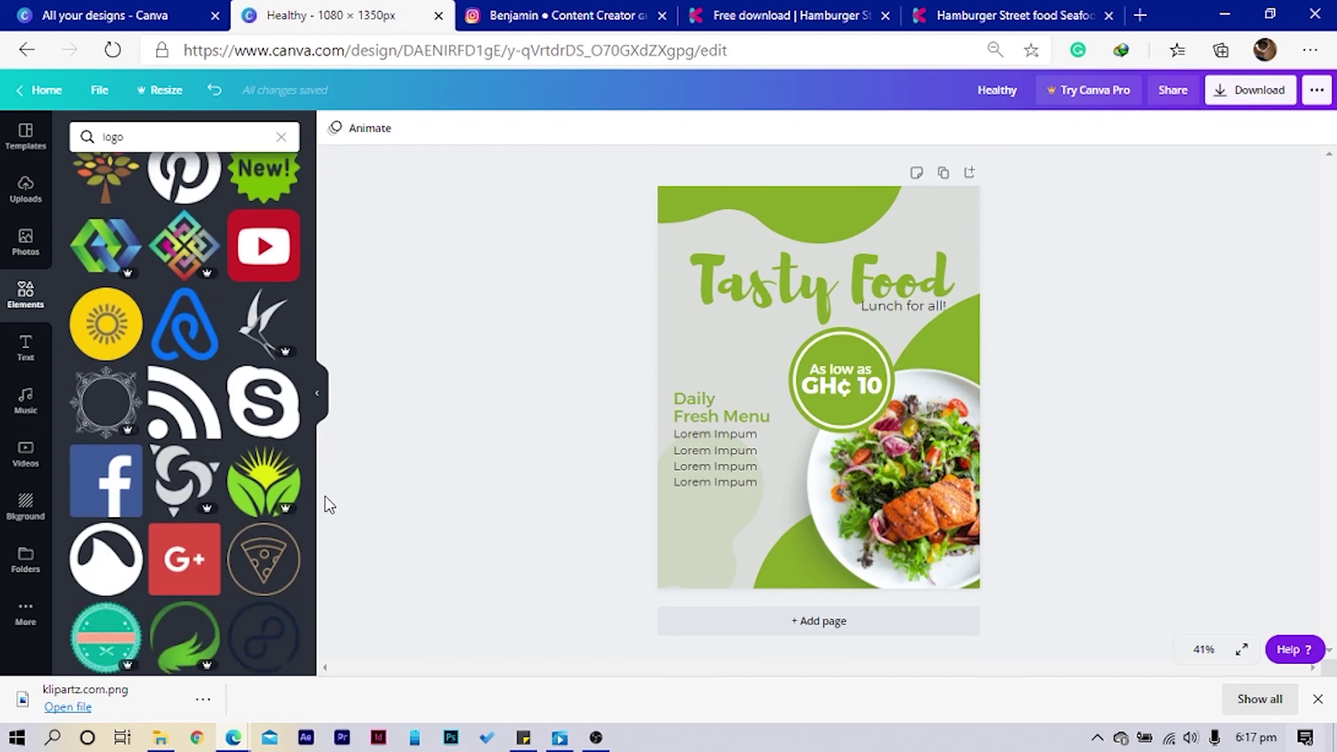
{"action": "scroll", "coordinate": [248, 495], "scroll_direction": "down", "scroll_amount": 3}
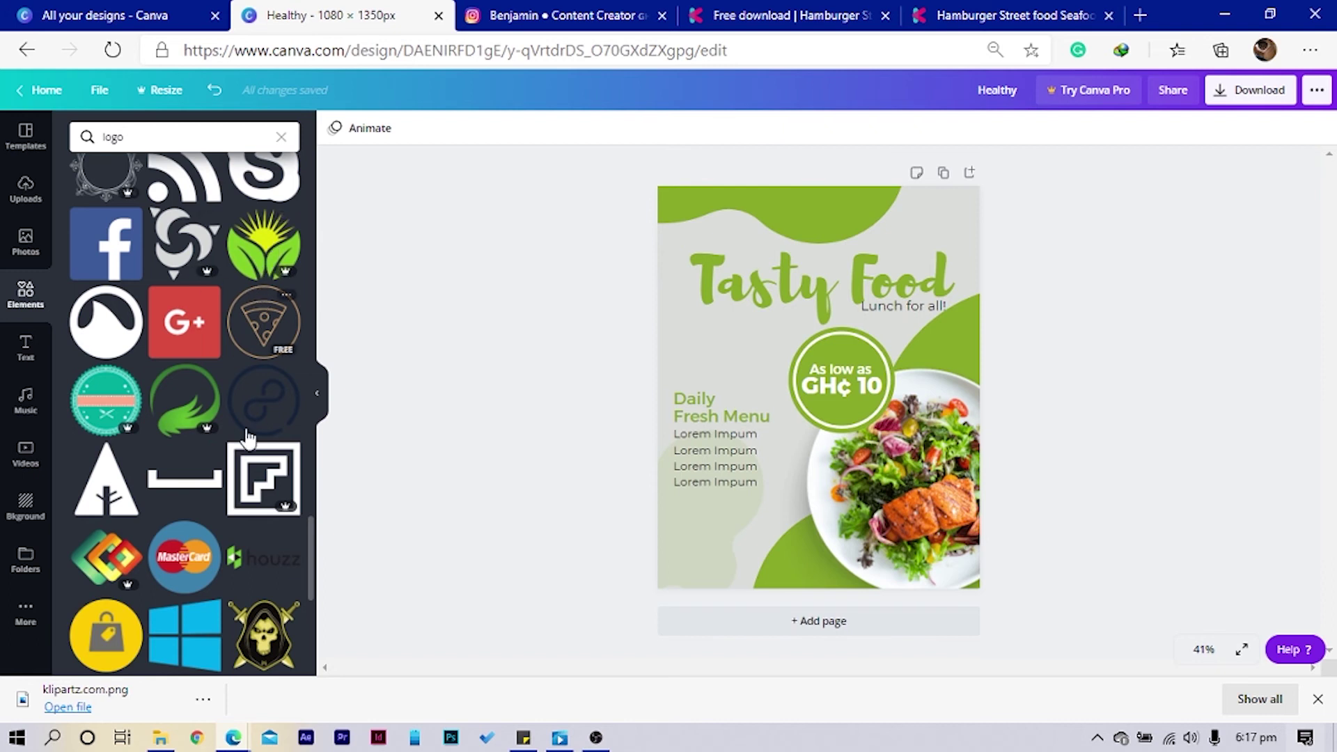
{"action": "scroll", "coordinate": [184, 438], "scroll_direction": "down", "scroll_amount": 3}
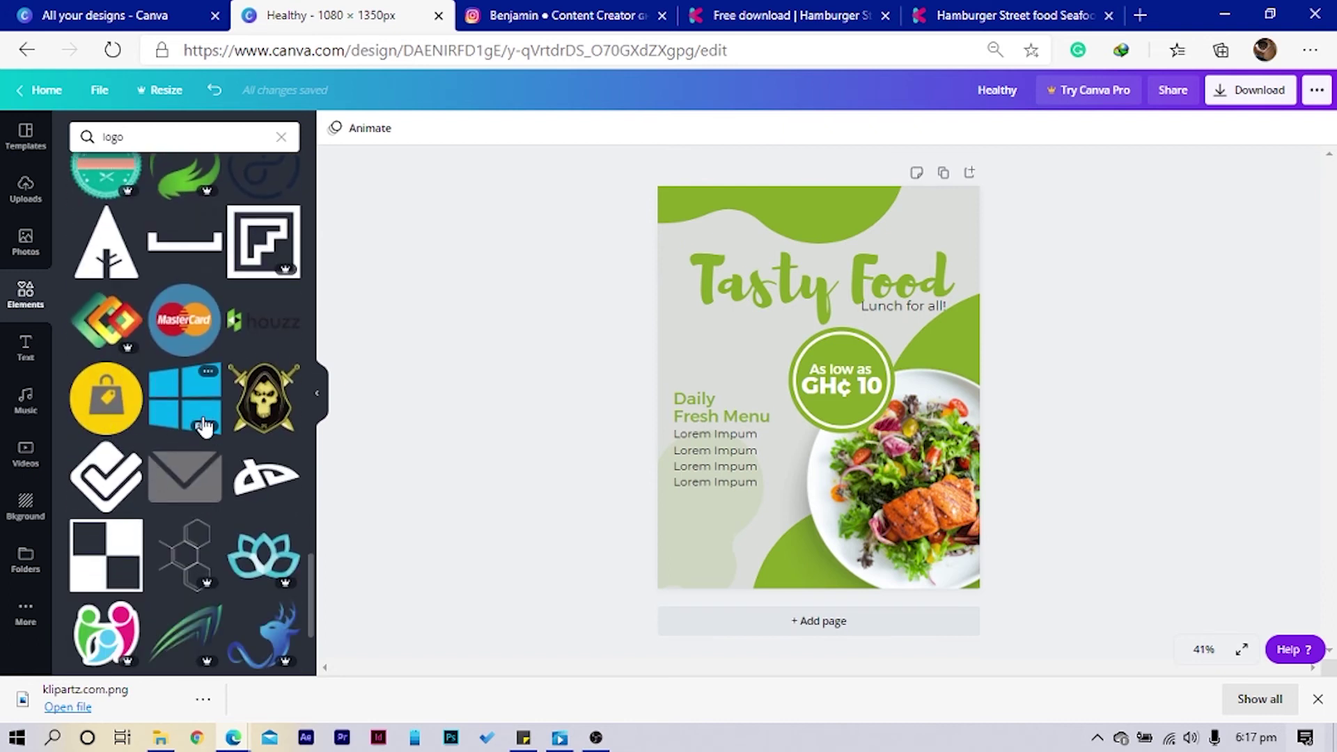
{"action": "scroll", "coordinate": [185, 439], "scroll_direction": "down", "scroll_amount": 4}
{"action": "scroll", "coordinate": [195, 422], "scroll_direction": "down", "scroll_amount": 3}
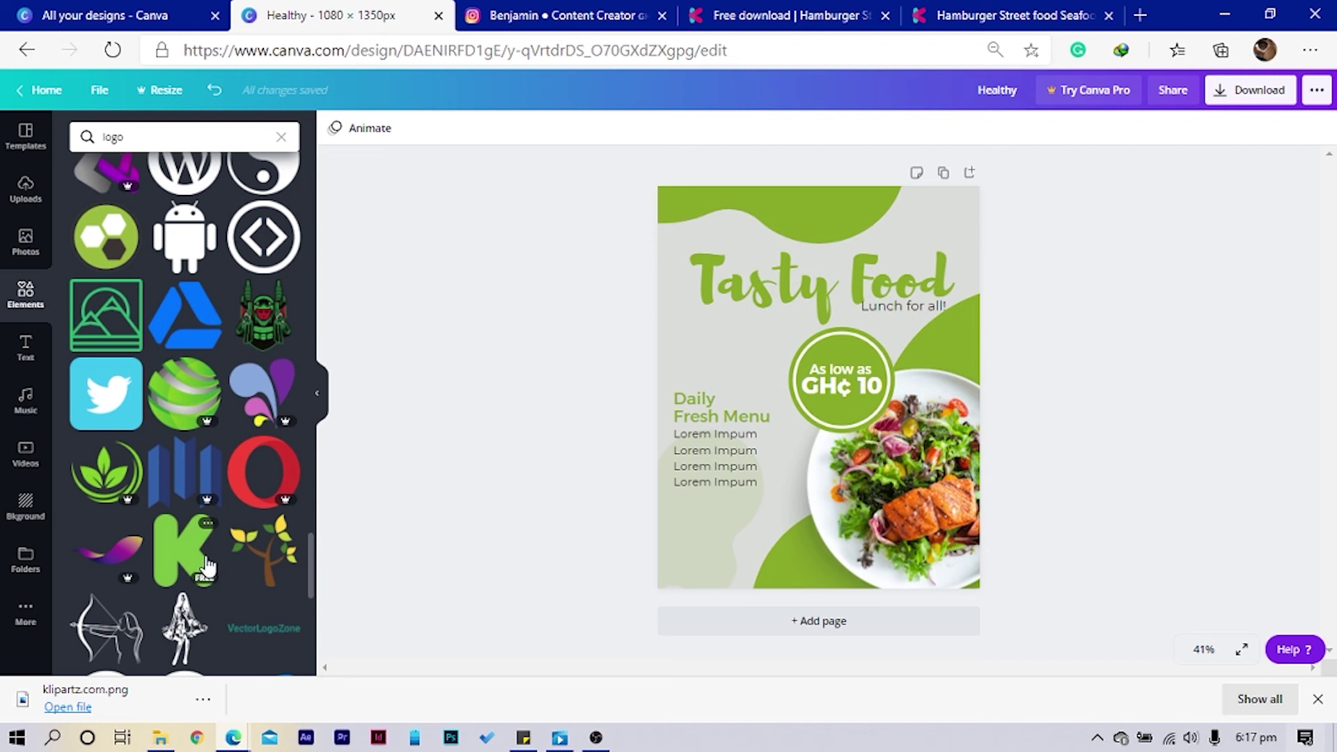
{"action": "scroll", "coordinate": [207, 564], "scroll_direction": "down", "scroll_amount": 5}
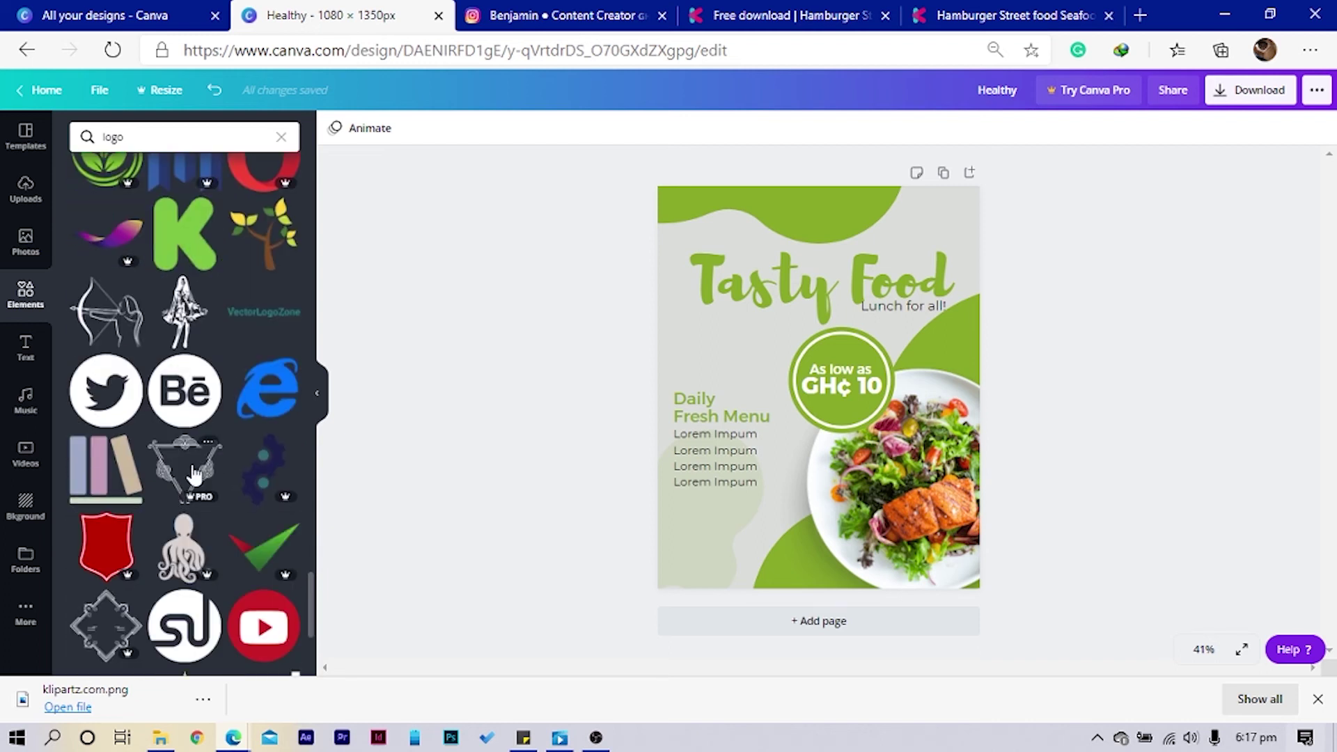
{"action": "scroll", "coordinate": [194, 476], "scroll_direction": "down", "scroll_amount": 3}
{"action": "scroll", "coordinate": [188, 418], "scroll_direction": "down", "scroll_amount": 3}
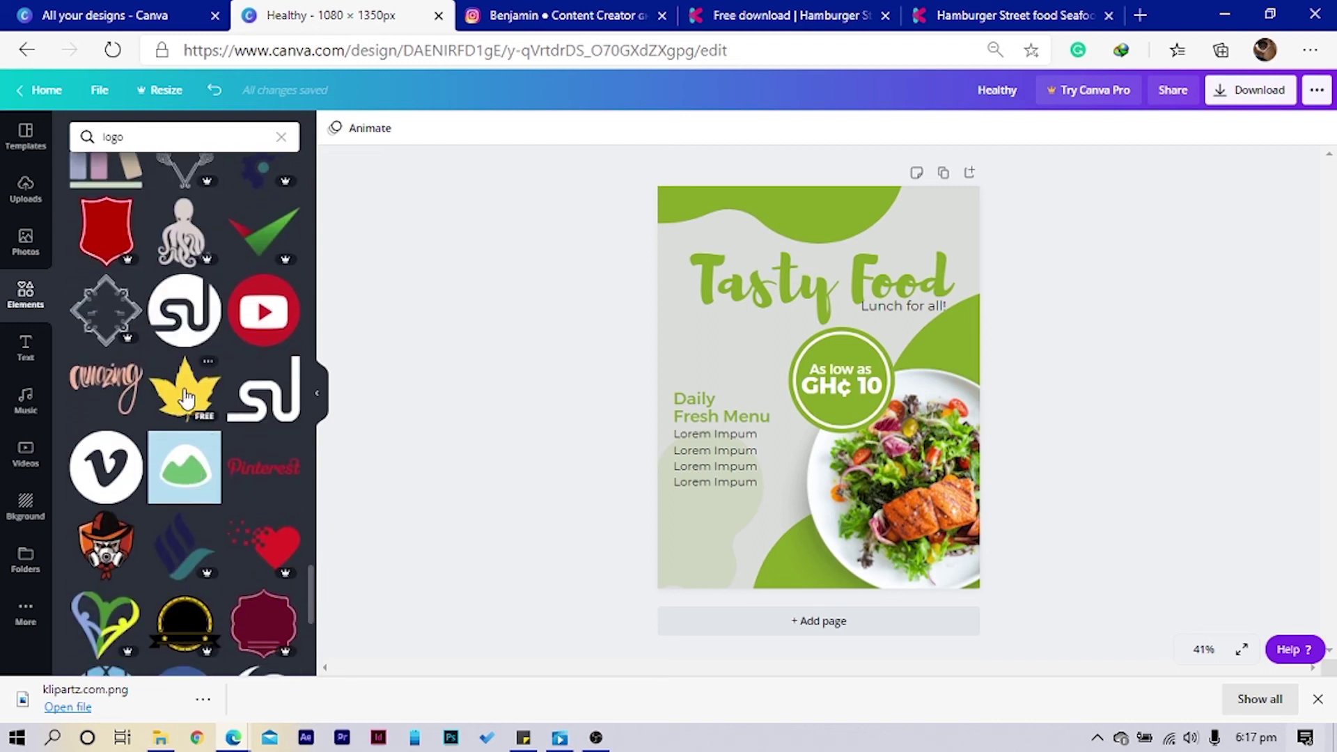
{"action": "left_click_drag", "start_coordinate": [187, 399], "coordinate": [766, 233]}
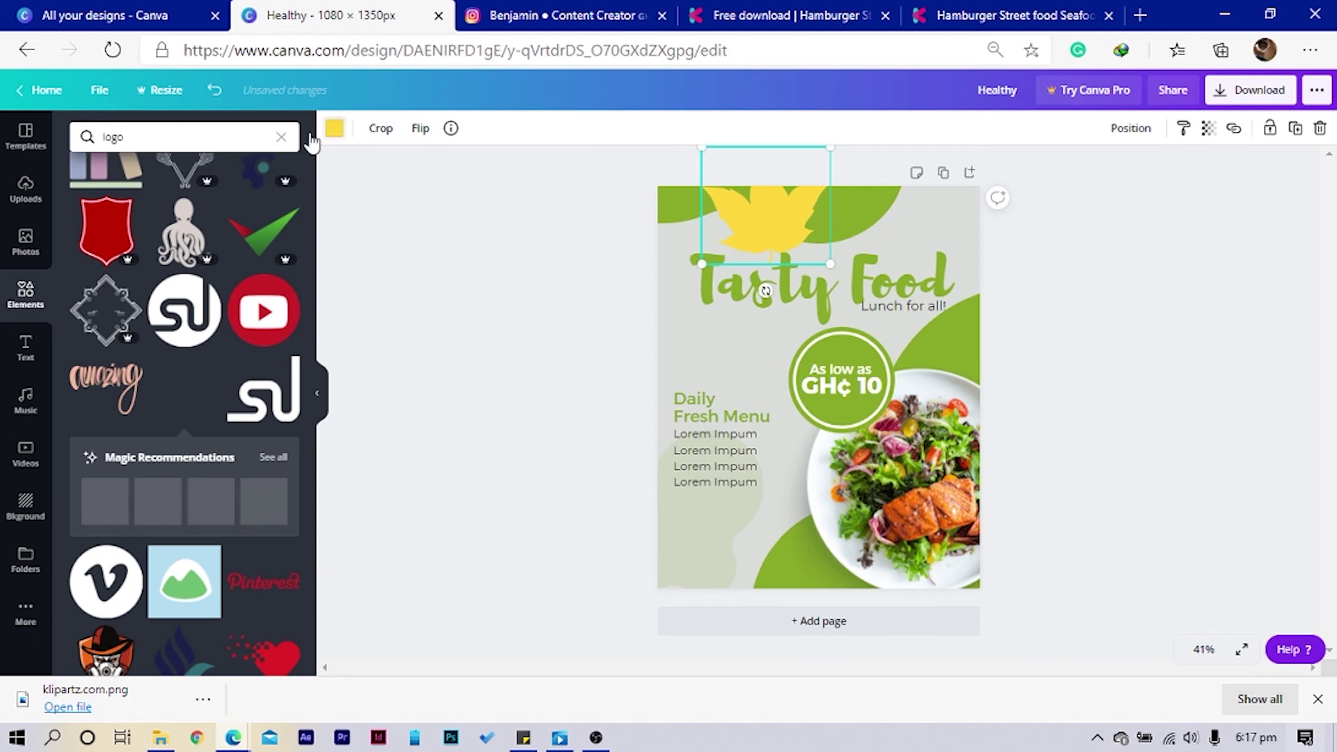
Colour the leaf white and shrink it to fit inside the green wave at the page's top
{"action": "left_click", "coordinate": [334, 128]}
{"action": "left_click", "coordinate": [283, 486]}
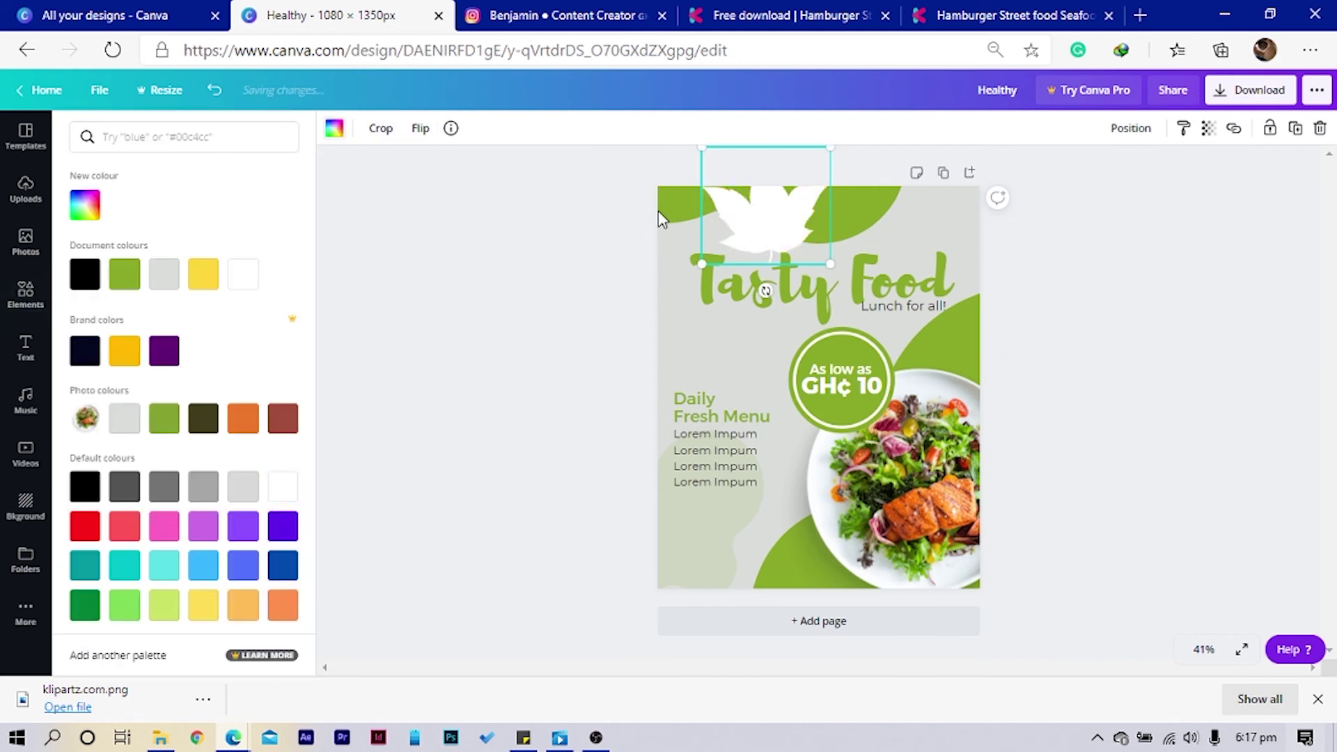
{"action": "left_click_drag", "start_coordinate": [716, 170], "coordinate": [798, 216]}
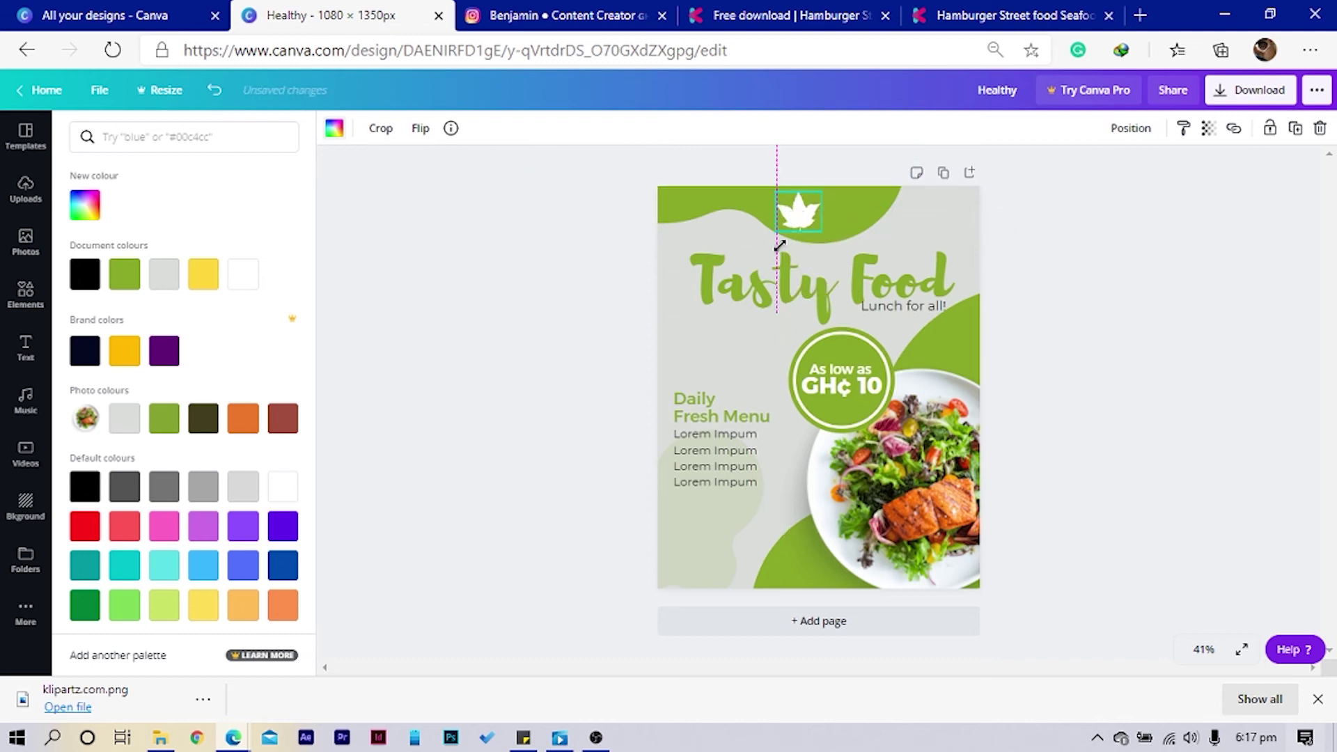
Place a copy of "Daily Fresh Menu" beside the leaf, colour it white and change its text to "Liberty Foods"
{"action": "left_click", "coordinate": [724, 407]}
{"action": "left_click_drag", "start_coordinate": [749, 453], "coordinate": [894, 212]}
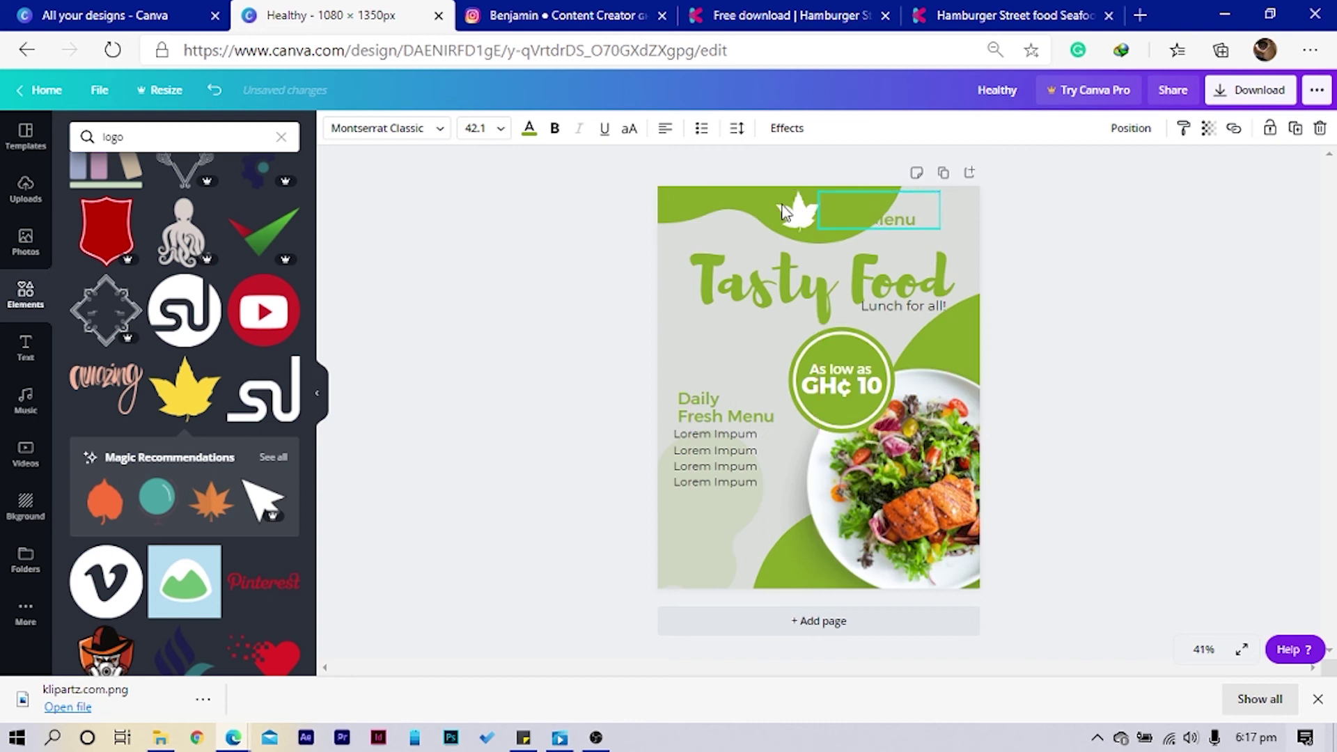
{"action": "left_click", "coordinate": [528, 129]}
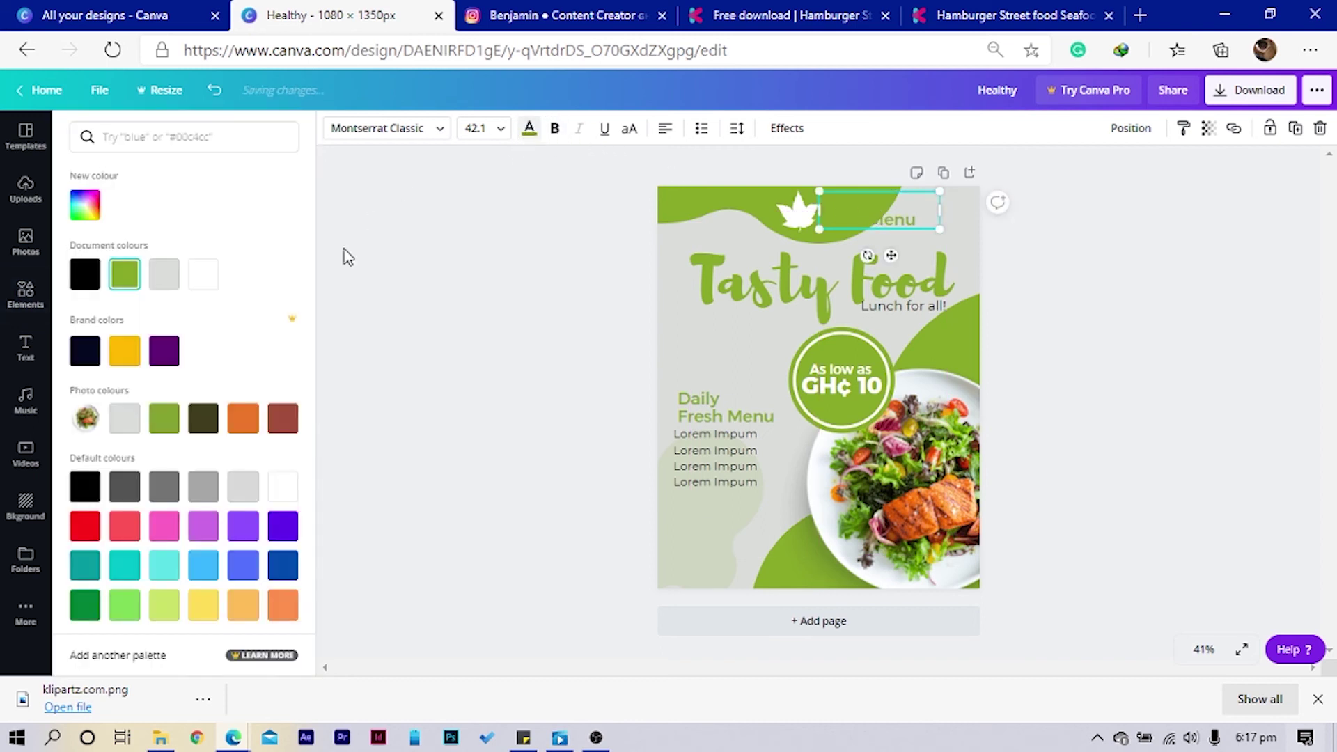
{"action": "left_click", "coordinate": [204, 273]}
{"action": "double_click", "coordinate": [860, 205]}
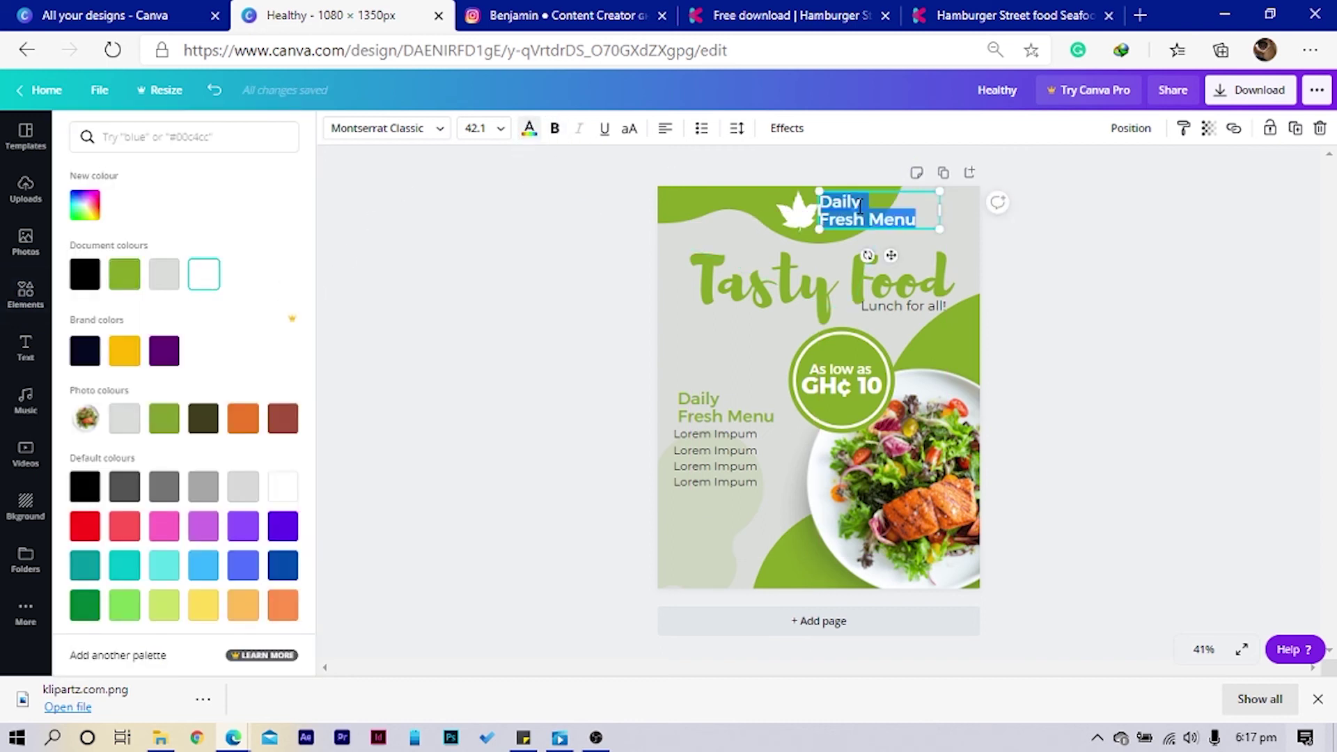
{"action": "type", "text": "Liberty Foods"}
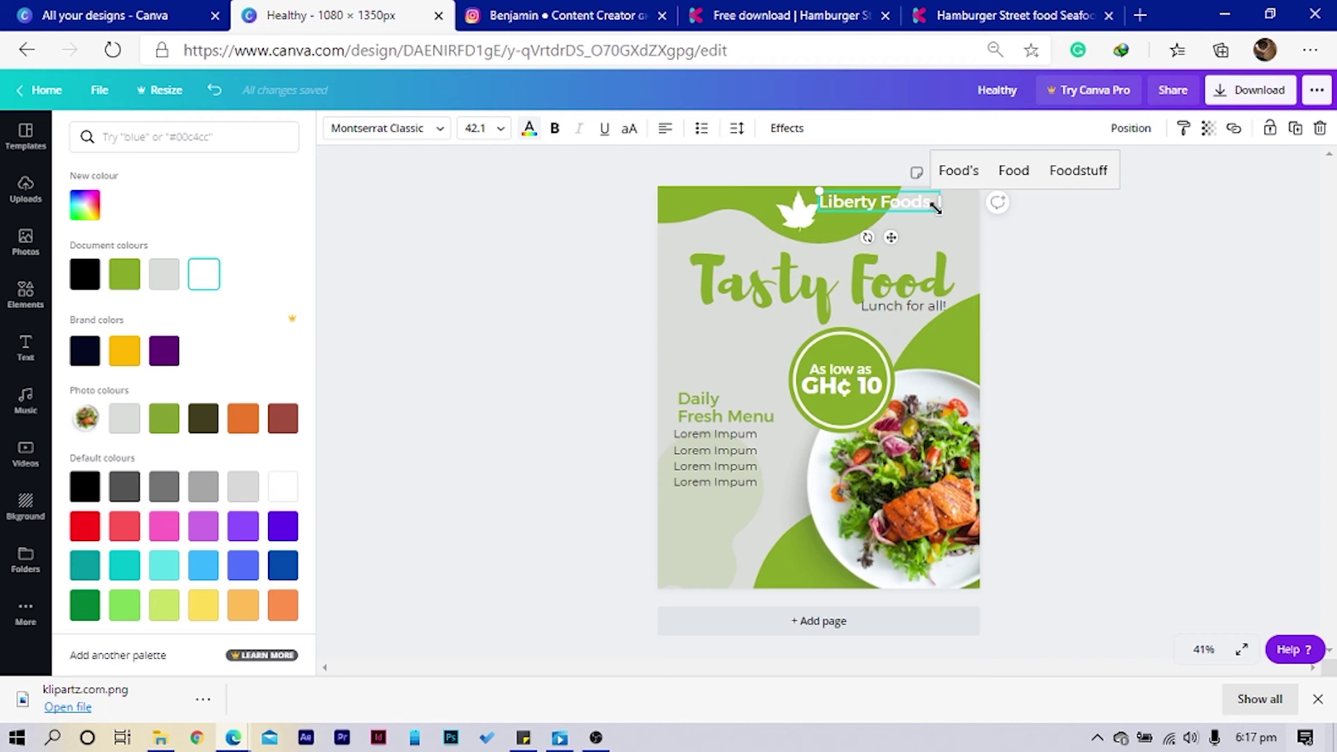
Shrink the "Liberty Foods" text to size 25.1, centre-align it, and place the shrunken white leaf directly above it
{"action": "left_click_drag", "start_coordinate": [935, 208], "coordinate": [844, 259]}
{"action": "left_click", "coordinate": [667, 129]}
{"action": "mouse_move", "coordinate": [805, 207]}
{"action": "left_mouse_down"}
{"action": "mouse_move", "coordinate": [836, 179]}
{"action": "mouse_move", "coordinate": [814, 184]}
{"action": "mouse_move", "coordinate": [826, 193]}
{"action": "left_mouse_up"}
{"action": "left_click_drag", "start_coordinate": [856, 247], "coordinate": [849, 248]}
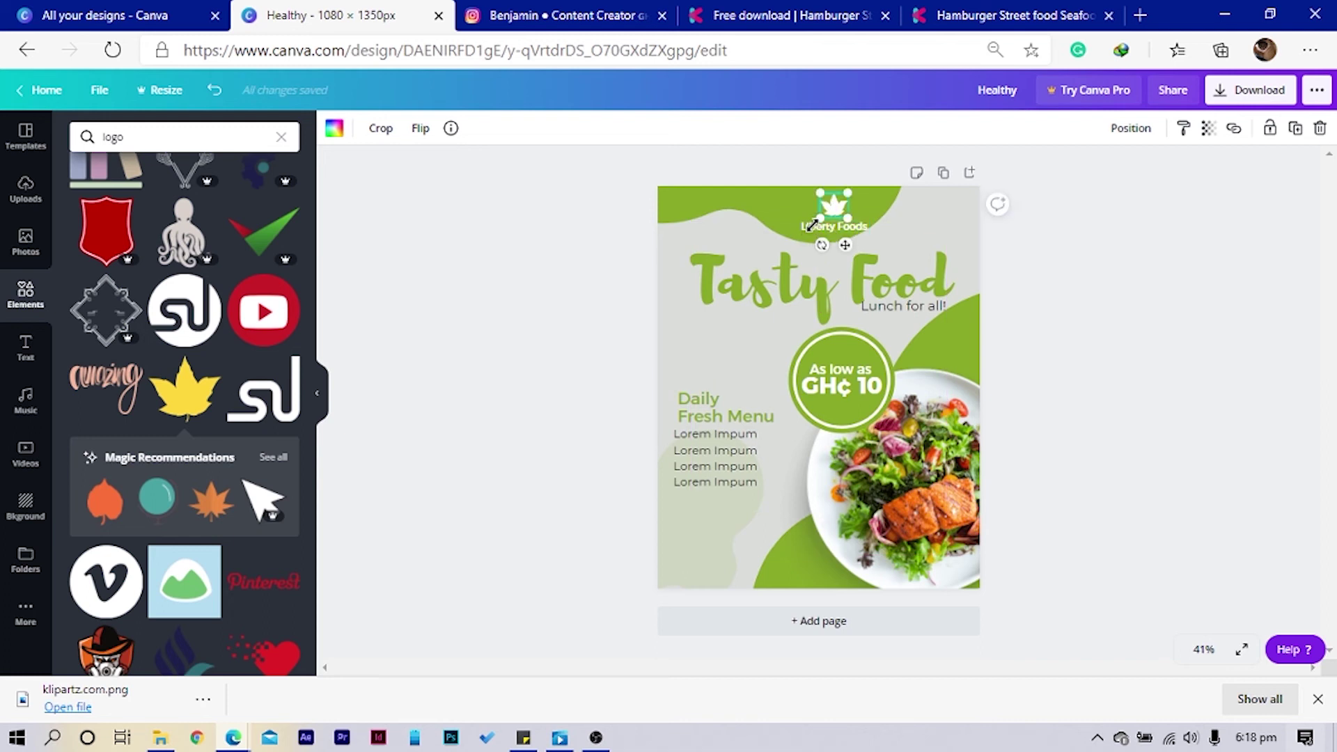
Move the leaf and "Liberty Foods" text together to the horizontal centre of the page, inside the green wave
{"action": "left_click", "coordinate": [836, 229], "text": "shift"}
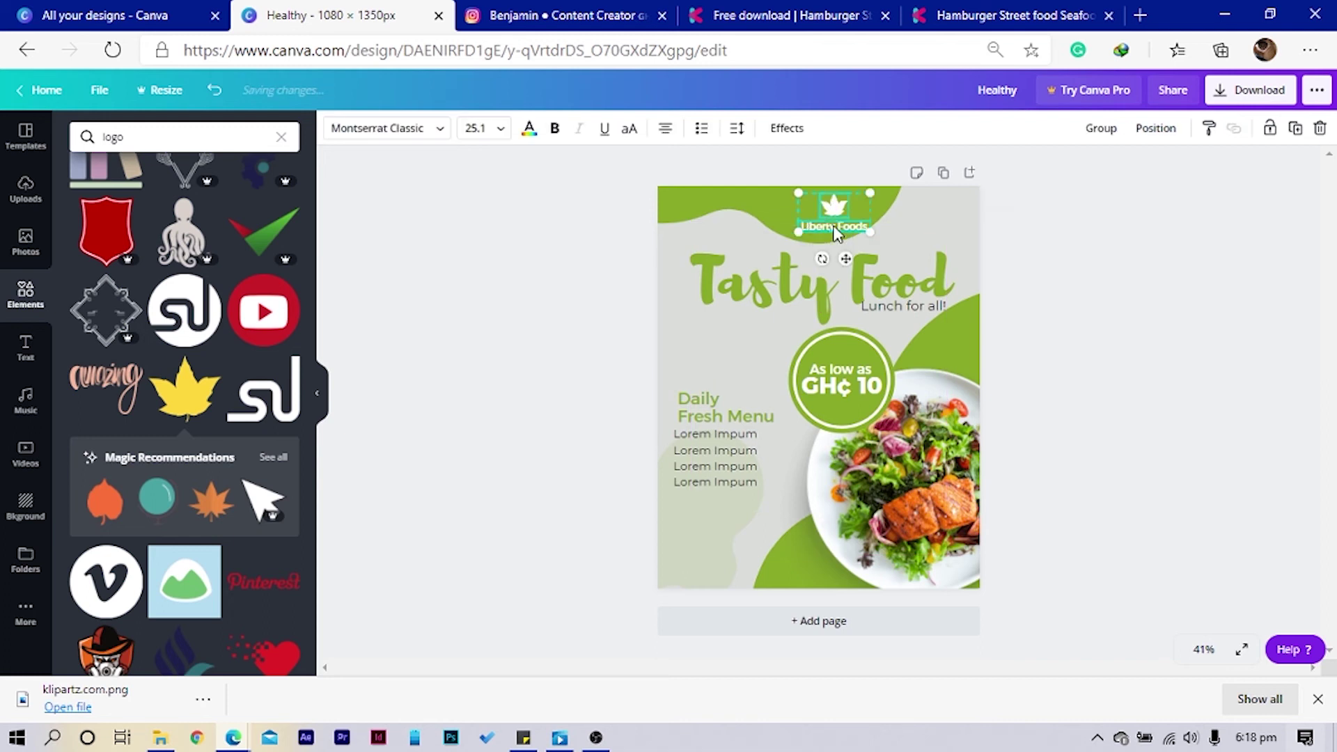
{"action": "left_click_drag", "start_coordinate": [836, 232], "coordinate": [820, 204]}
{"action": "left_click", "coordinate": [557, 240]}
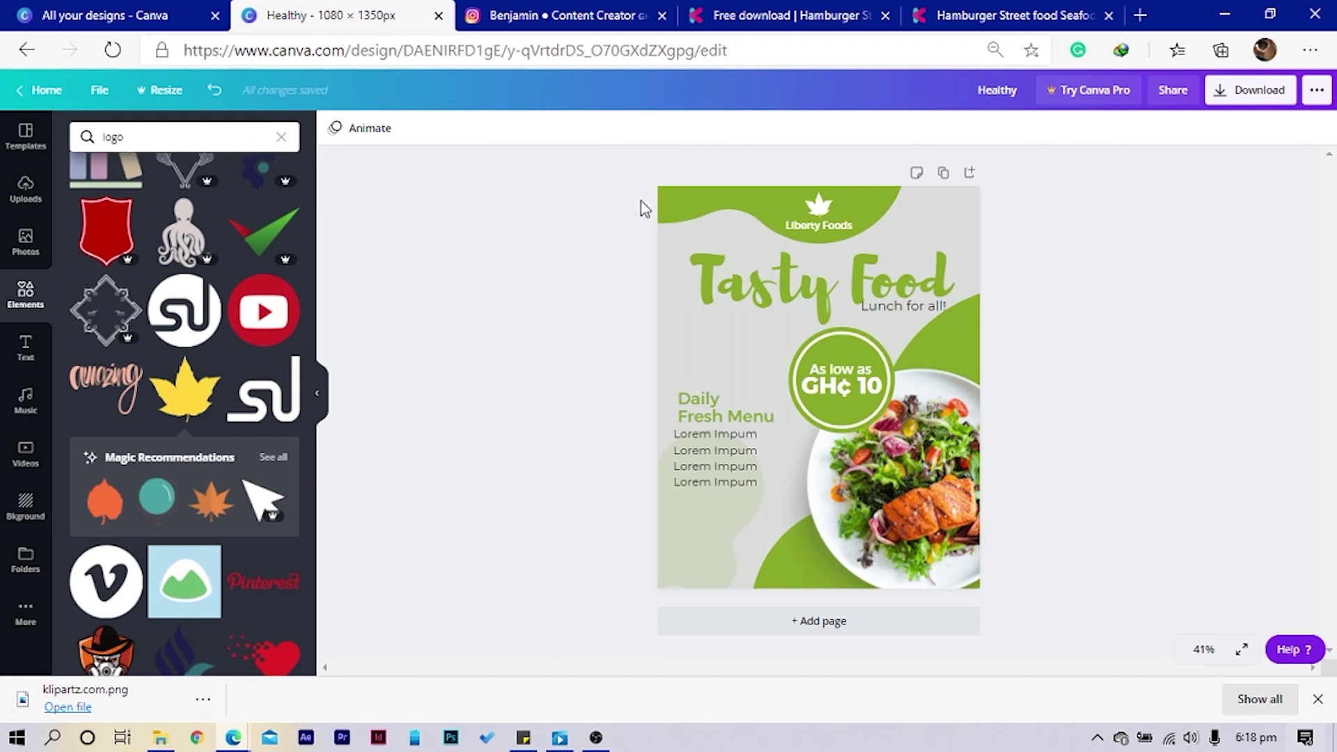
Extend the green wave at the page's top slightly downward and left-align "Daily Fresh Menu" with the list below it
{"action": "left_click", "coordinate": [686, 209]}
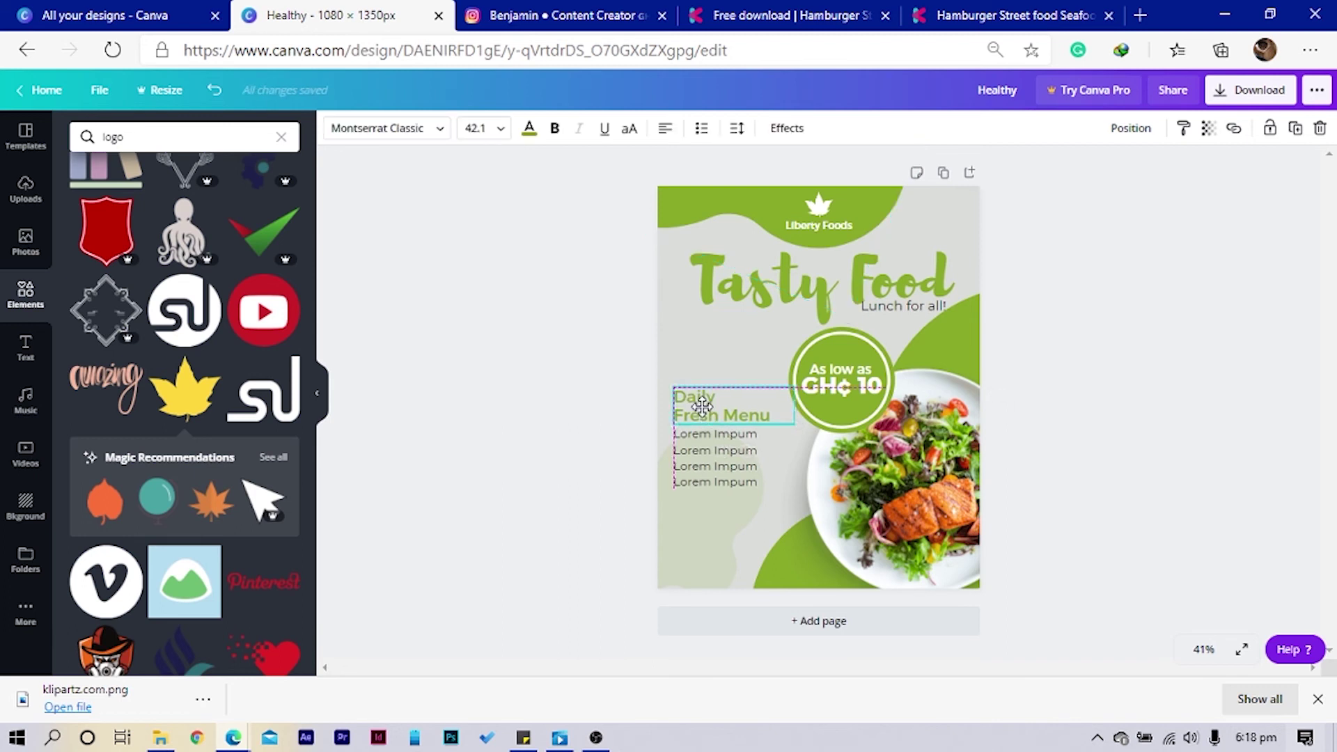
{"action": "left_click", "coordinate": [546, 404]}
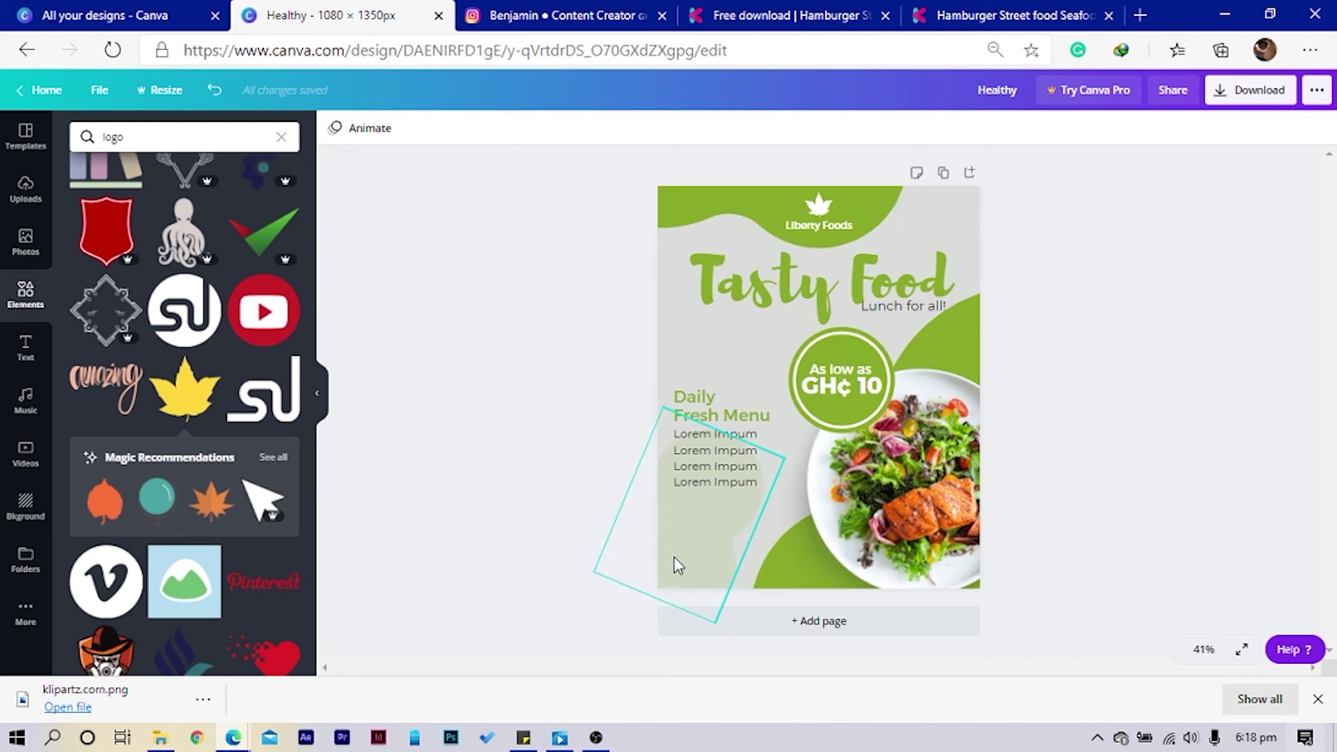
{"action": "left_click", "coordinate": [769, 590]}
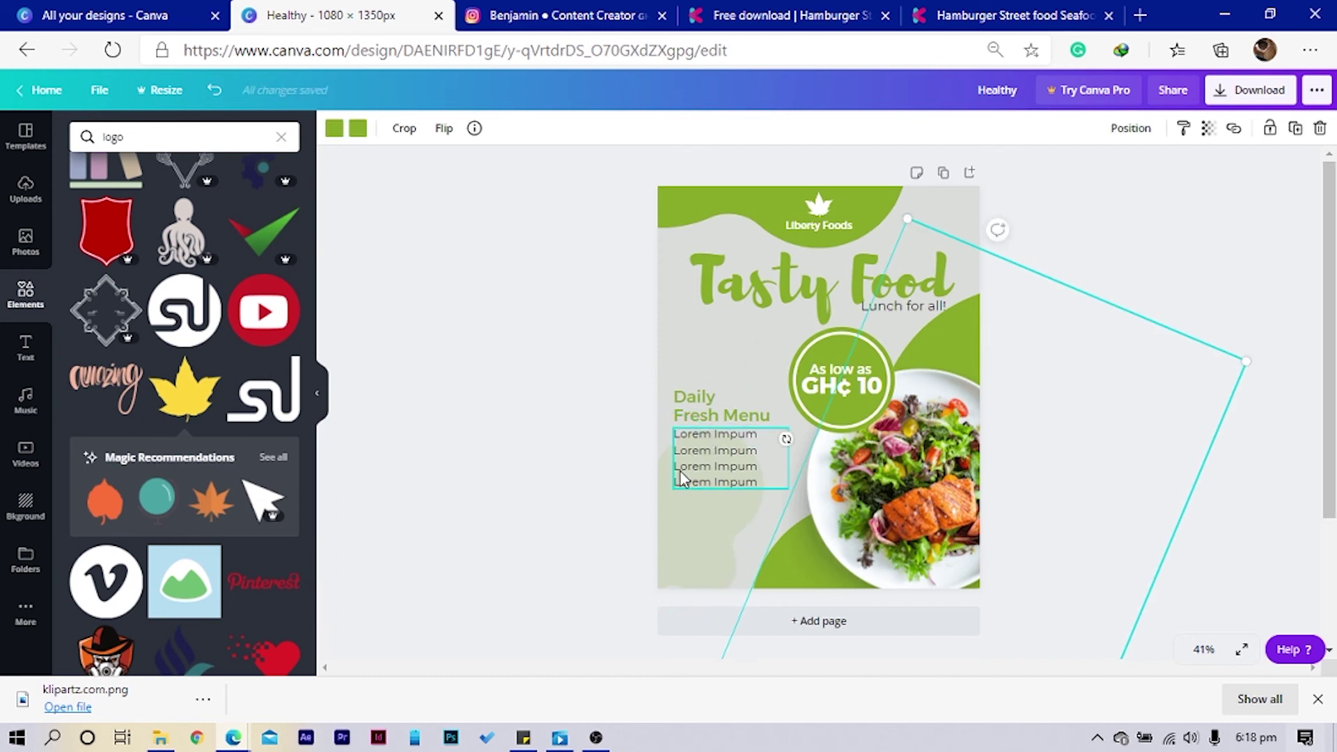
Place a copy of "Daily Fresh Menu" below the menu list, change its text to "Delivery" and shrink it to size 30.4
{"action": "left_click_drag", "start_coordinate": [697, 396], "coordinate": [708, 533]}
{"action": "double_click", "coordinate": [709, 531]}
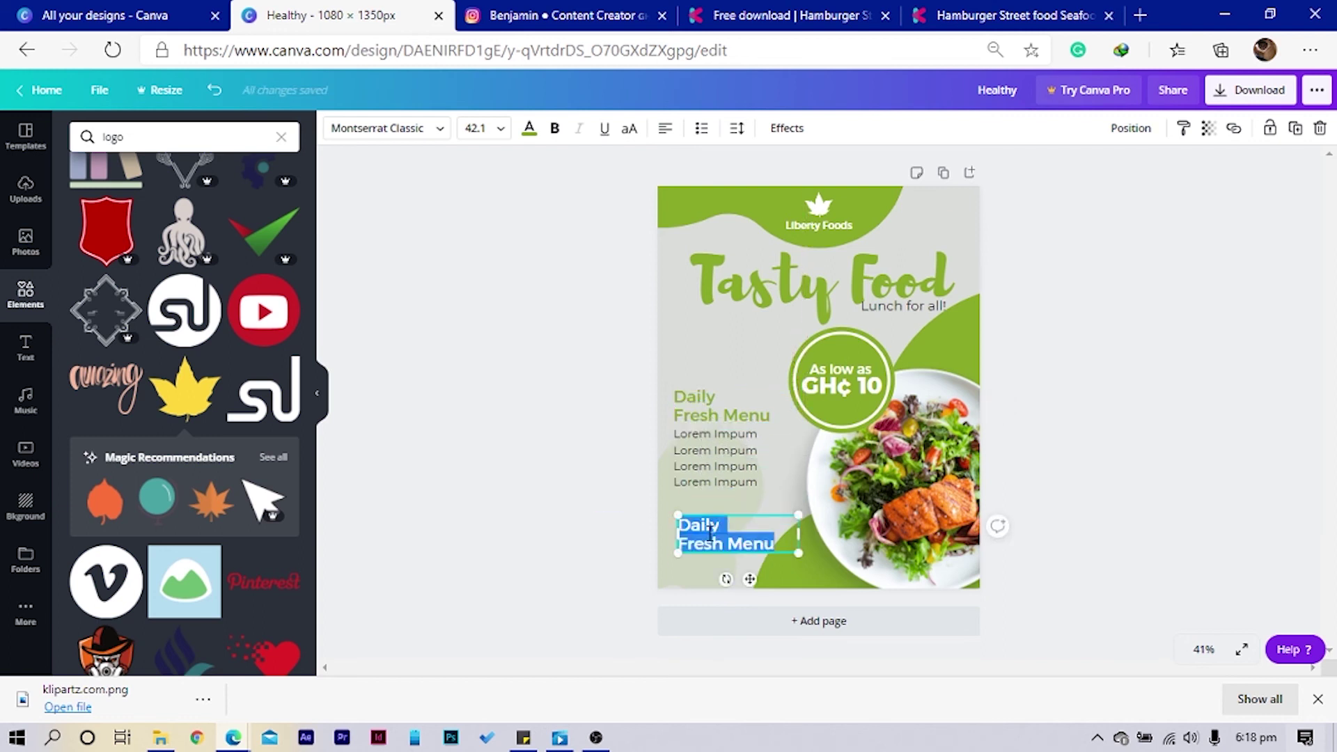
{"action": "type", "text": "For"}
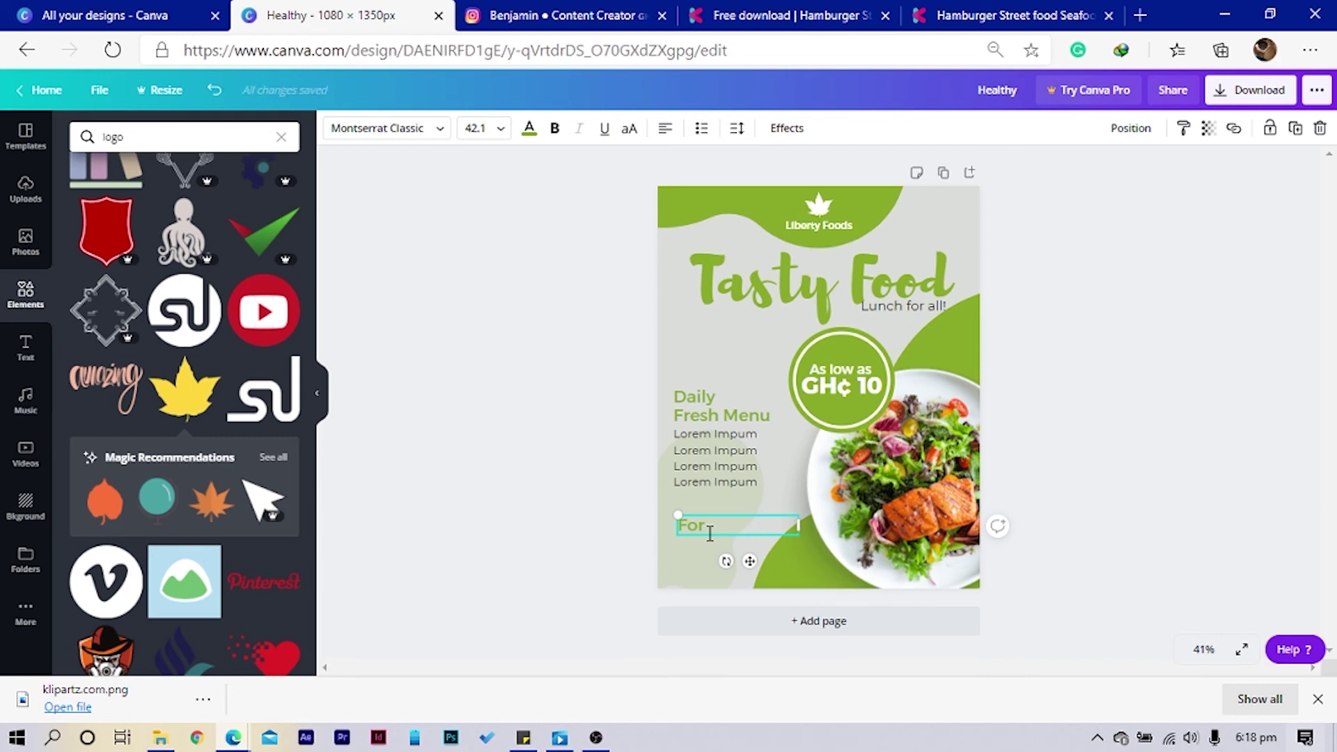
{"action": "key", "text": "BackSpace"}
{"action": "key", "text": "BackSpace"}
{"action": "key", "text": "BackSpace"}
{"action": "type", "text": "Delivery"}
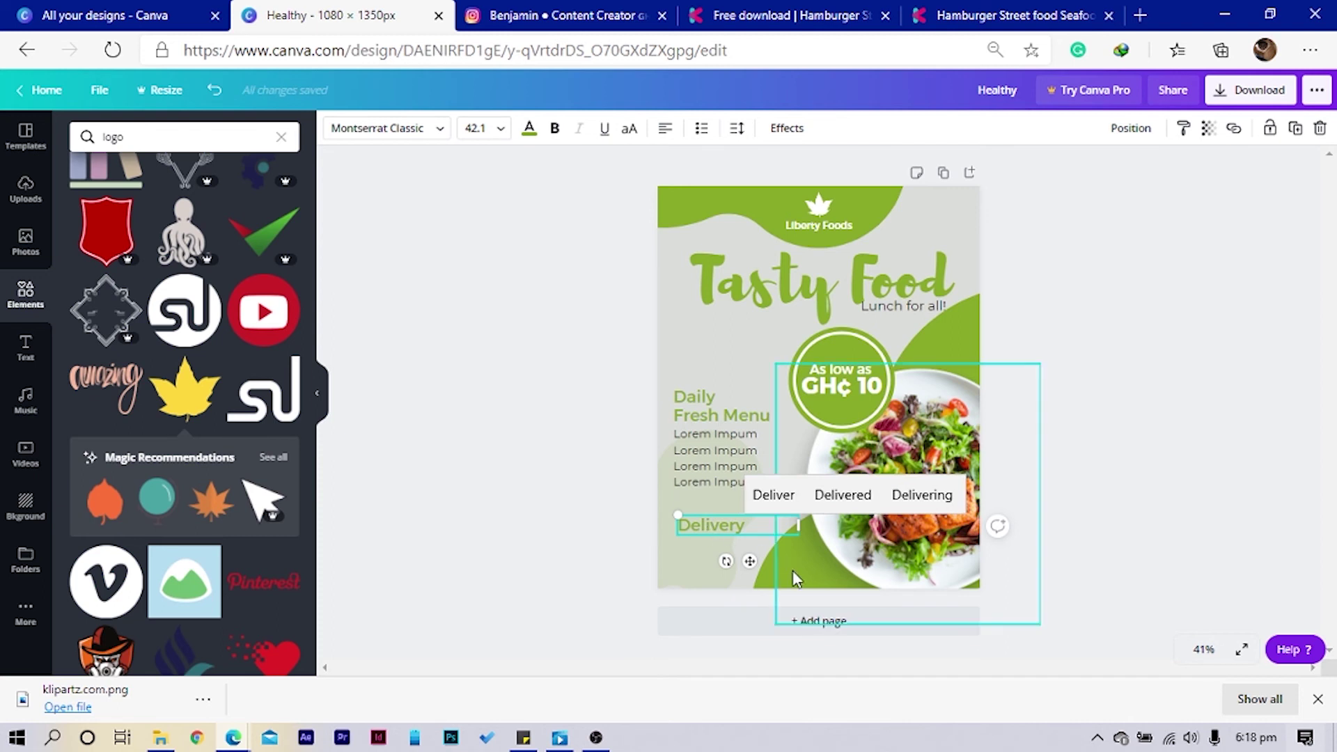
{"action": "left_click_drag", "start_coordinate": [799, 535], "coordinate": [766, 533]}
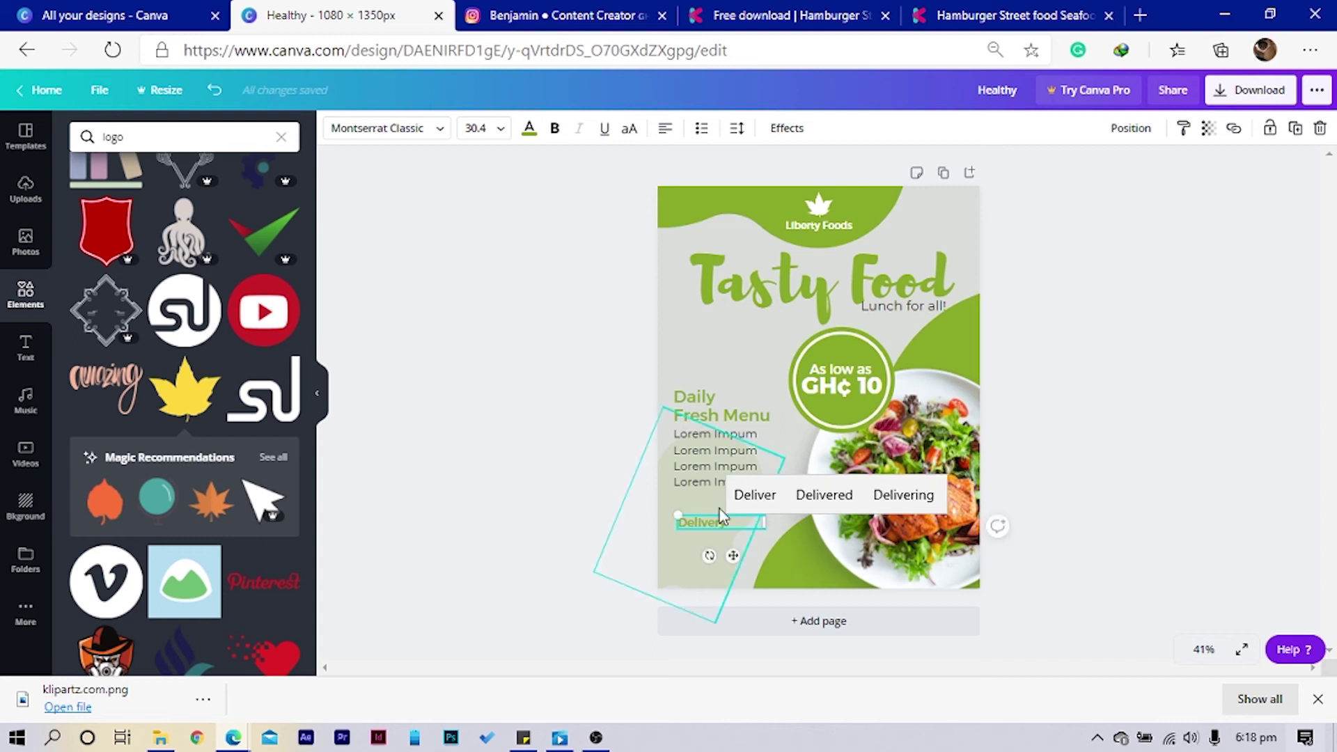
Place a copy of the "Lorem Impum" list near "Delivery" and replace its text with the placeholder phone number
{"action": "left_click", "coordinate": [708, 472]}
{"action": "left_click_drag", "start_coordinate": [712, 471], "coordinate": [714, 539]}
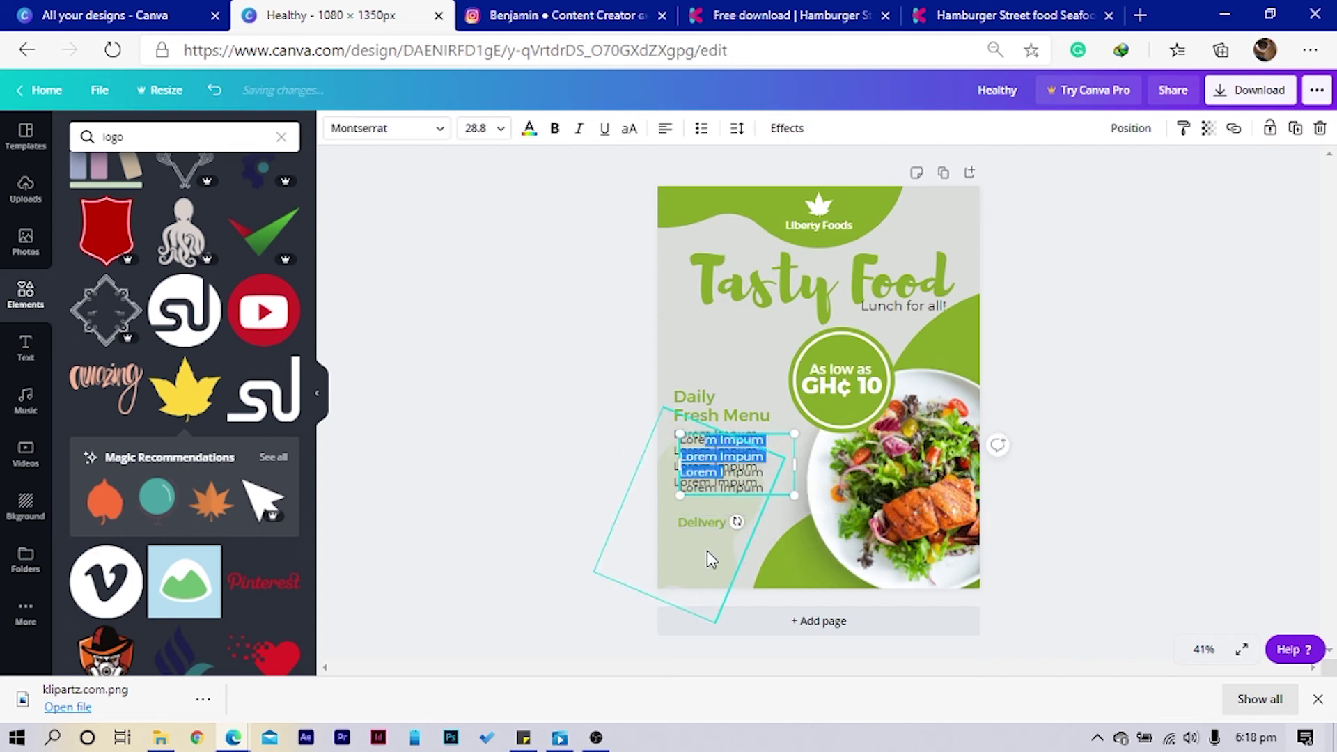
{"action": "left_click", "coordinate": [492, 556]}
{"action": "left_click_drag", "start_coordinate": [732, 460], "coordinate": [733, 547]}
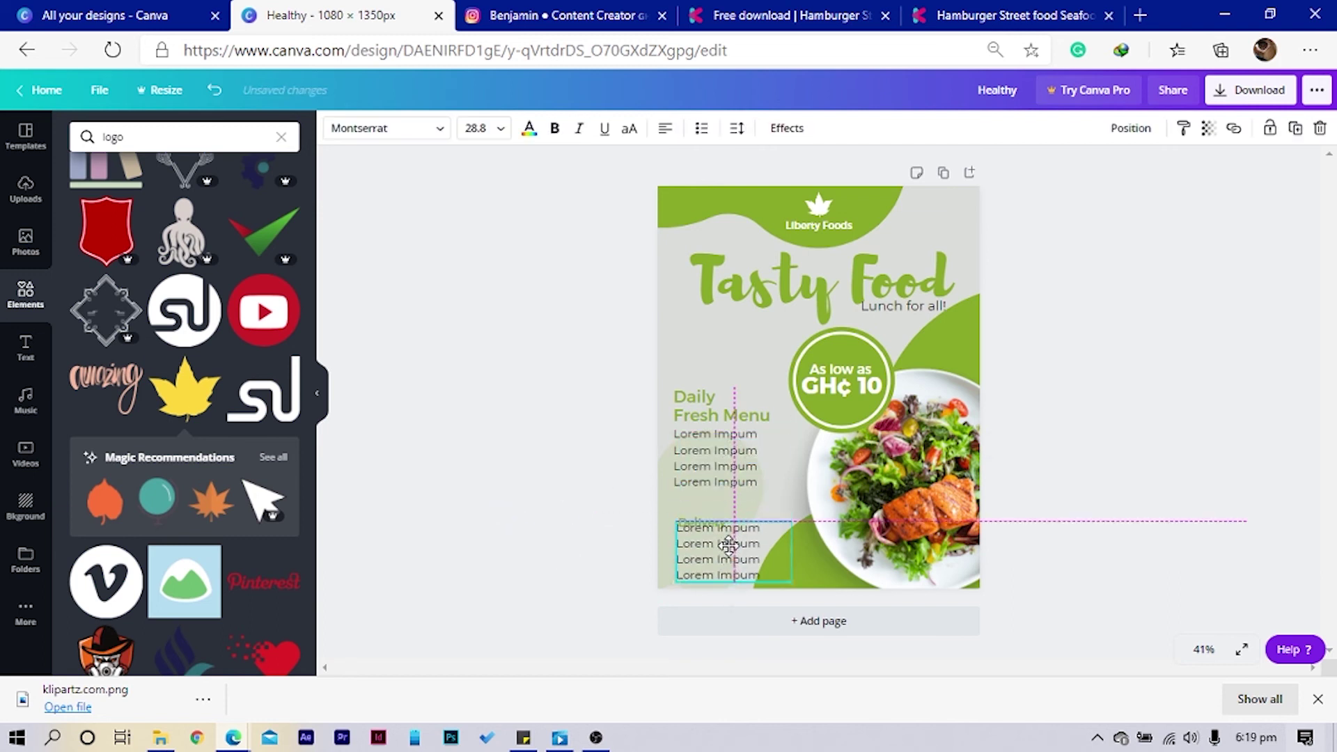
{"action": "double_click", "coordinate": [732, 544]}
{"action": "key", "text": "ctrl+a"}
{"action": "type", "text": "+233 000 000 000"}
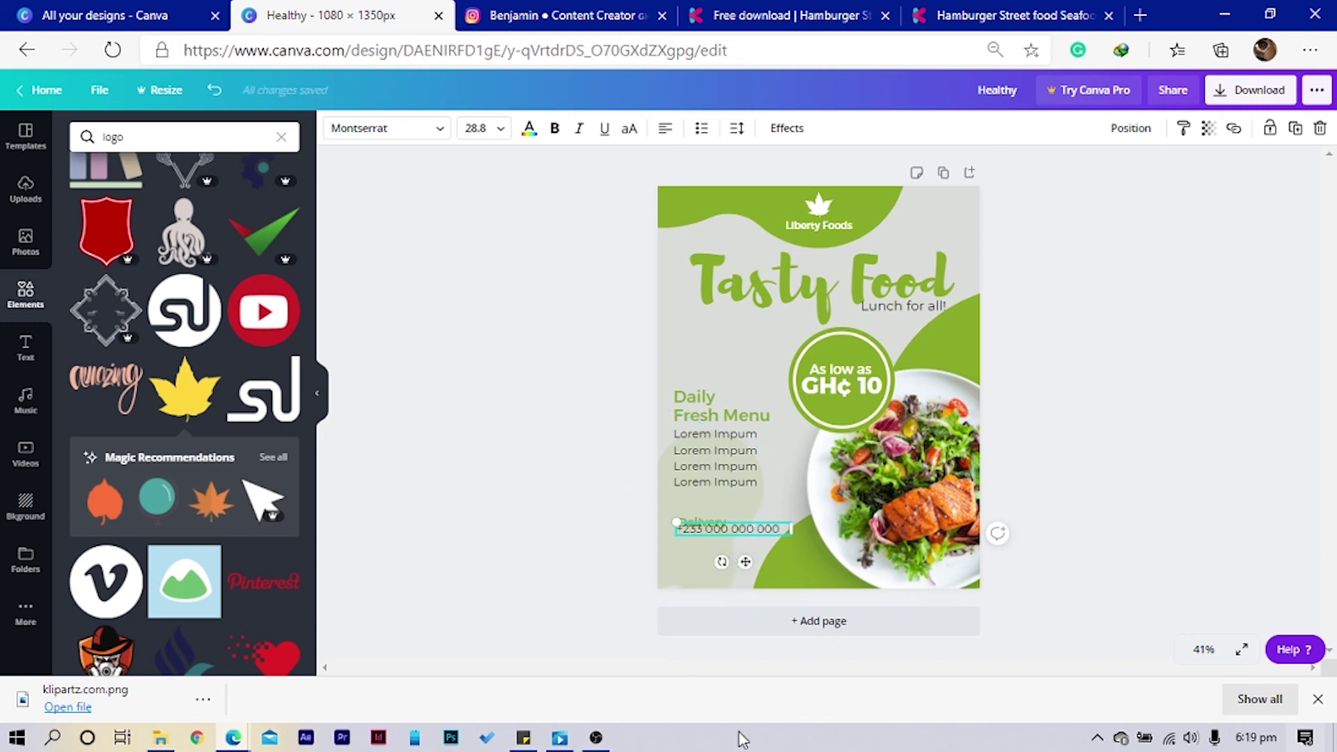
Nudge the phone number down to sit just beneath "Delivery" and shift the green wave behind the plate slightly right
{"action": "left_click", "coordinate": [592, 543]}
{"action": "left_click", "coordinate": [724, 539]}
{"action": "key", "text": "Down"}
{"action": "key", "text": "Down"}
{"action": "key", "text": "Down"}
{"action": "key", "text": "Down"}
{"action": "key", "text": "Down"}
{"action": "key", "text": "Down"}
{"action": "key", "text": "Down"}
{"action": "key", "text": "Down"}
{"action": "key", "text": "Down"}
{"action": "key", "text": "Down"}
{"action": "key", "text": "Down"}
{"action": "key", "text": "Down"}
{"action": "key", "text": "Down"}
{"action": "key", "text": "Down"}
{"action": "key", "text": "Down"}
{"action": "key", "text": "Down"}
{"action": "key", "text": "Down"}
{"action": "key", "text": "Down"}
{"action": "key", "text": "Down"}
{"action": "key", "text": "Down"}
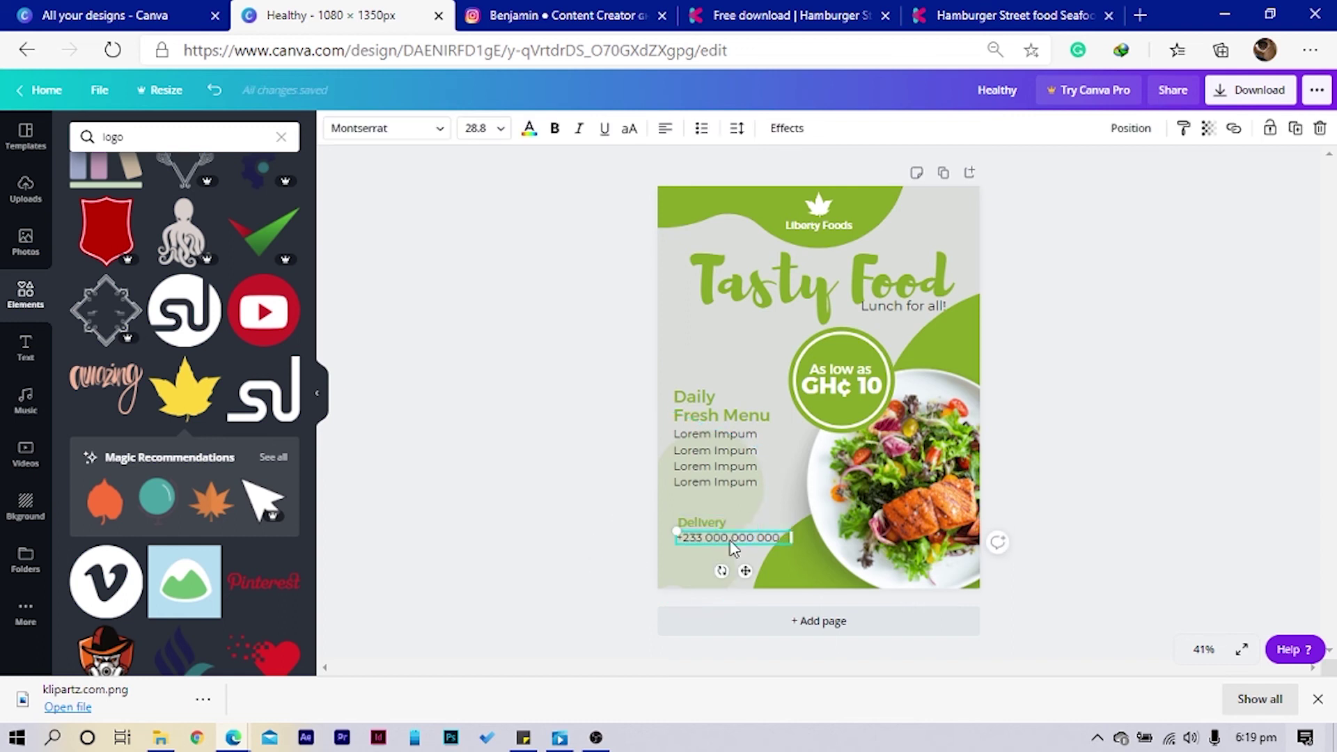
{"action": "left_click", "coordinate": [766, 578]}
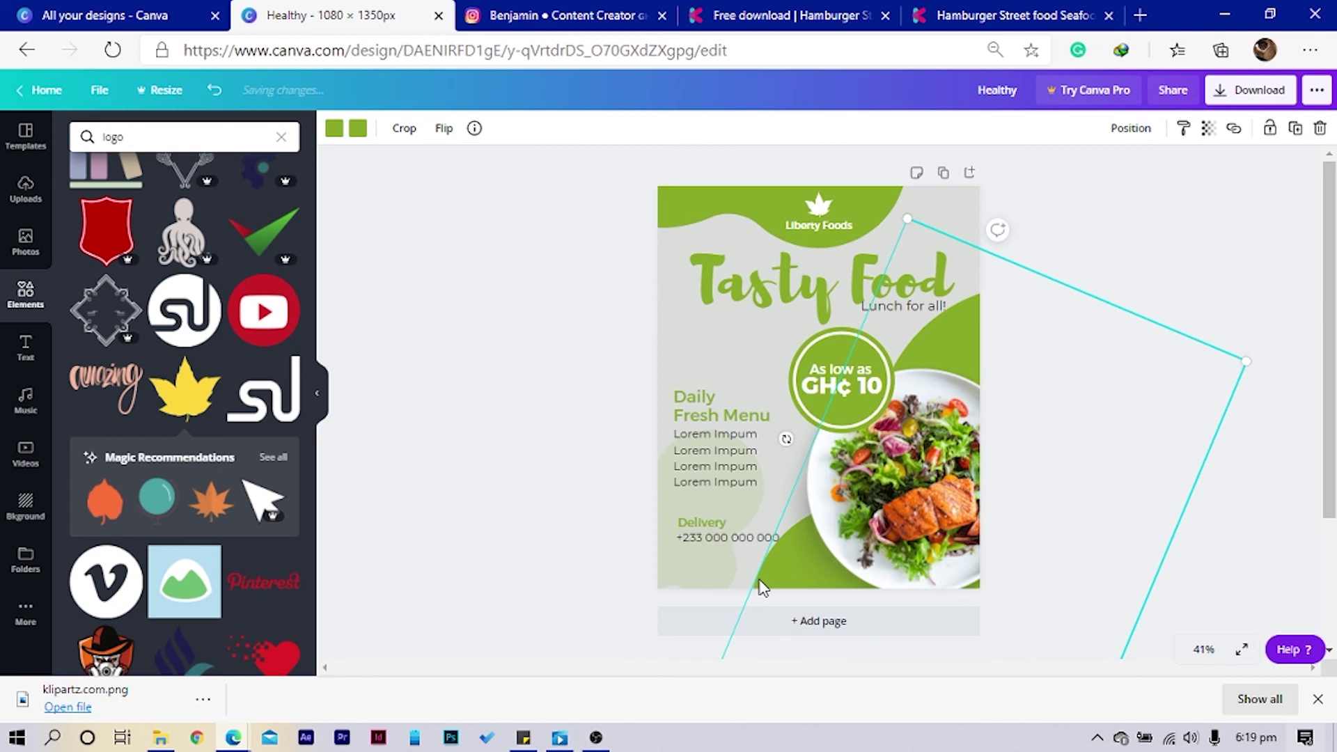
{"action": "left_click", "coordinate": [554, 557]}
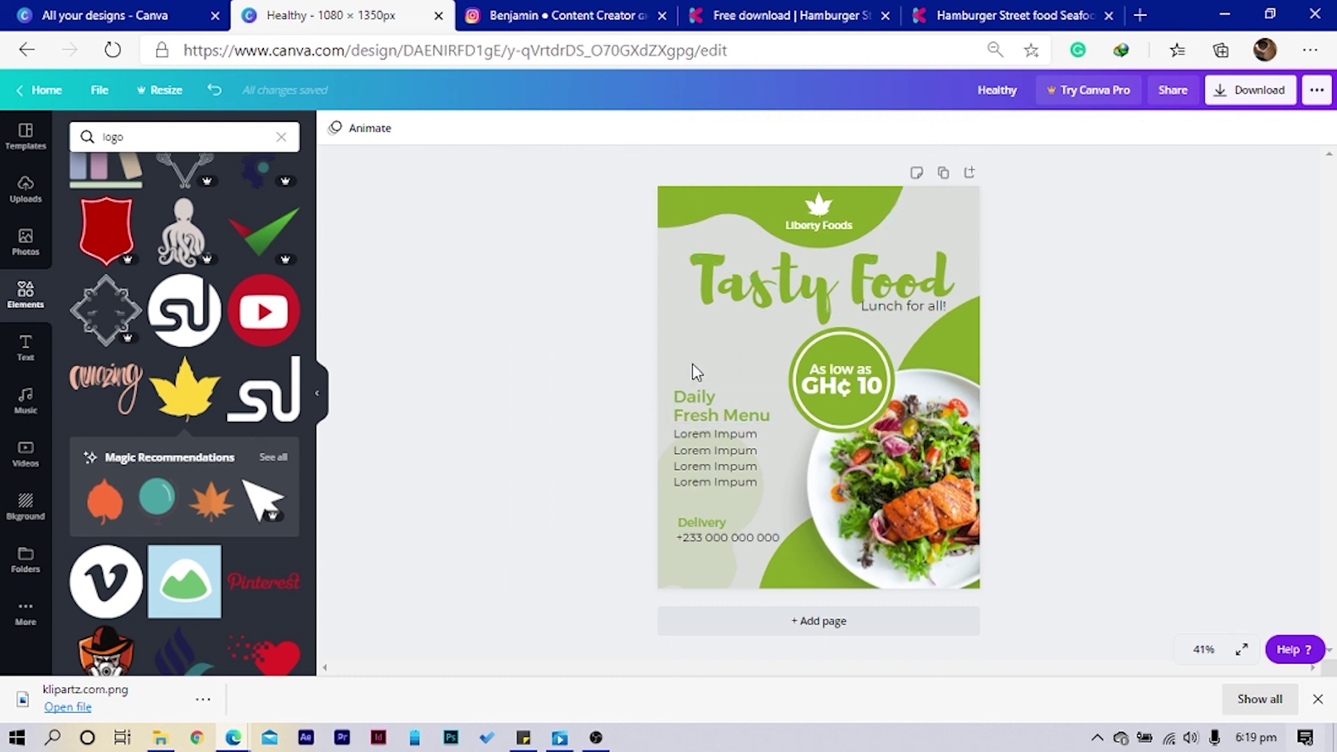
Search the elements for "leaves" and add the free green leafy branch beside the price badge
{"action": "left_click", "coordinate": [153, 139]}
{"action": "double_click", "coordinate": [170, 136]}
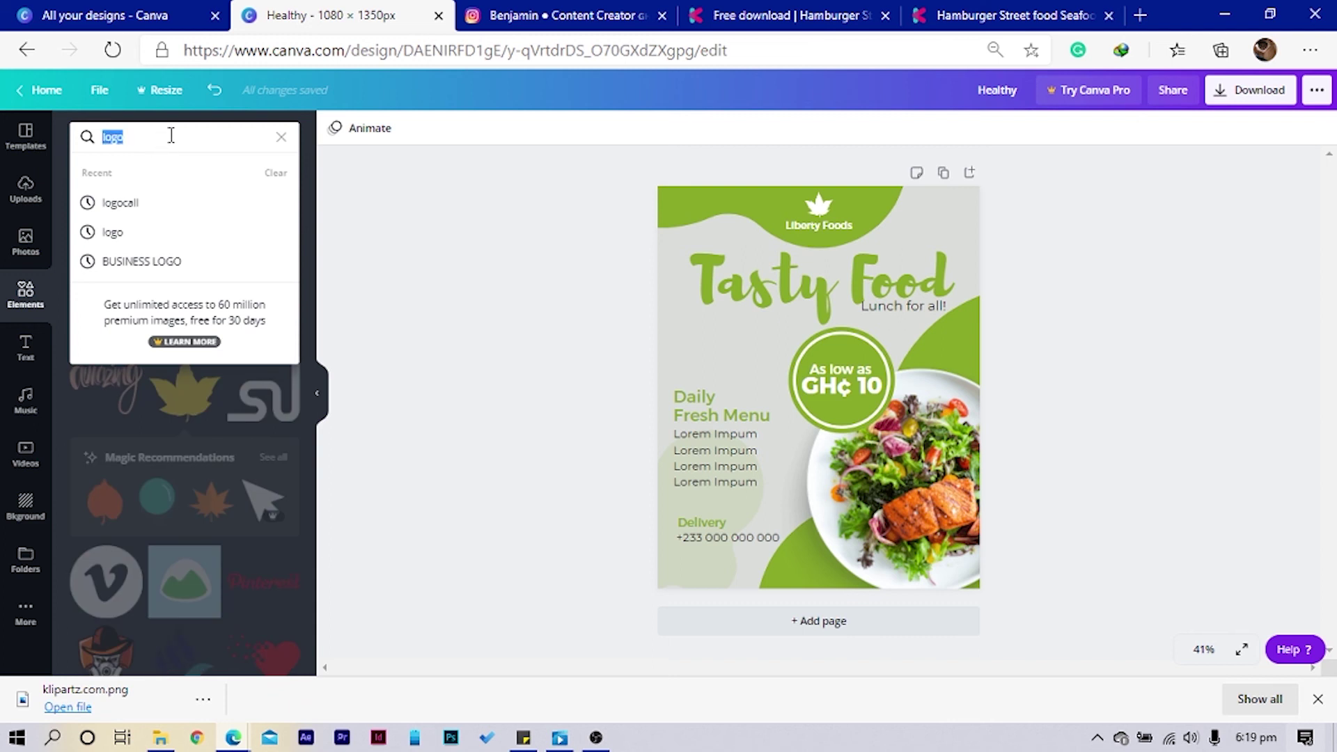
{"action": "type", "text": "leaves"}
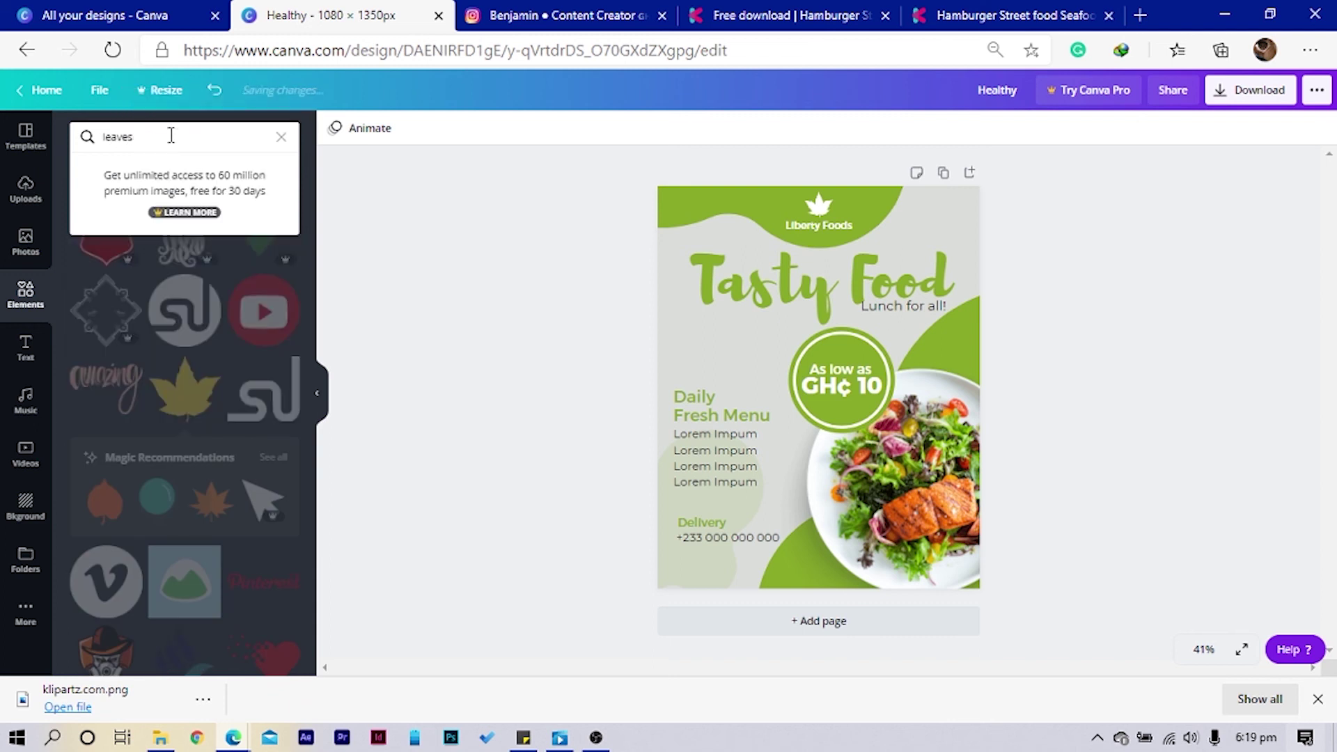
{"action": "key", "text": "Return"}
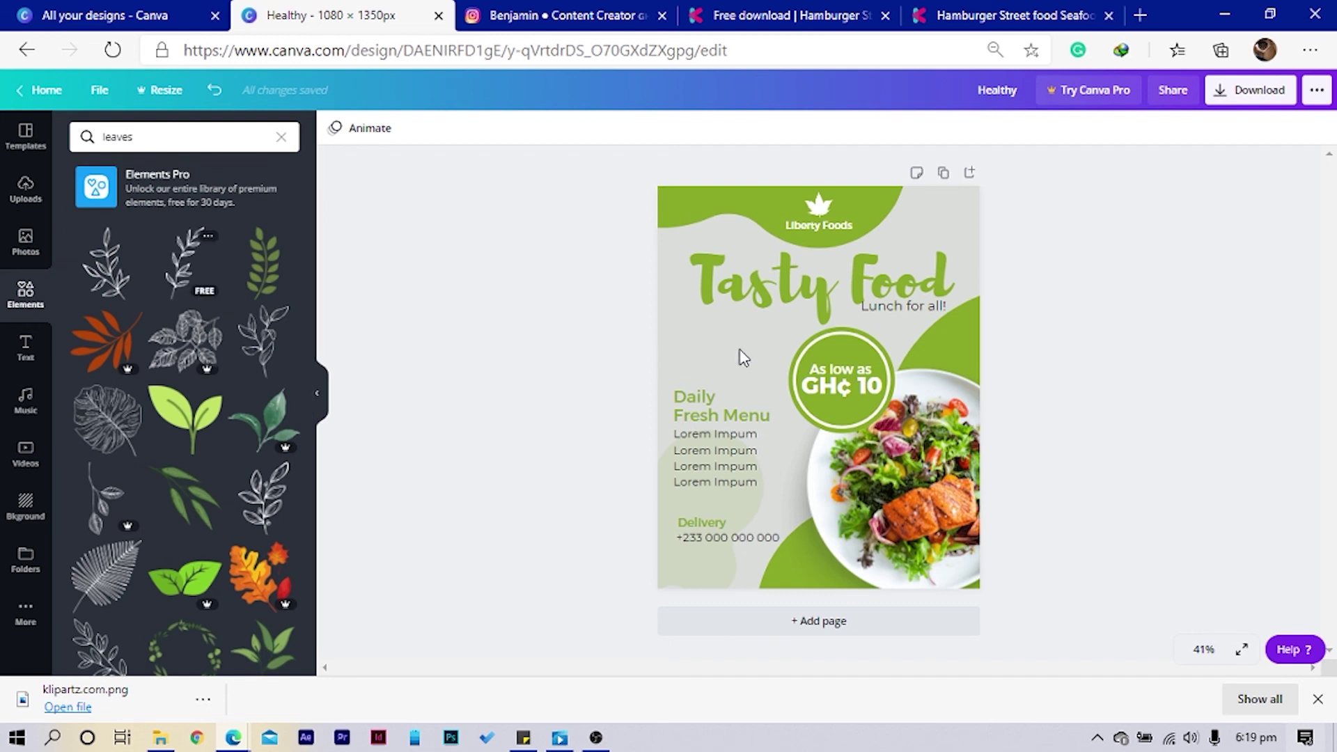
{"action": "left_click", "coordinate": [272, 270]}
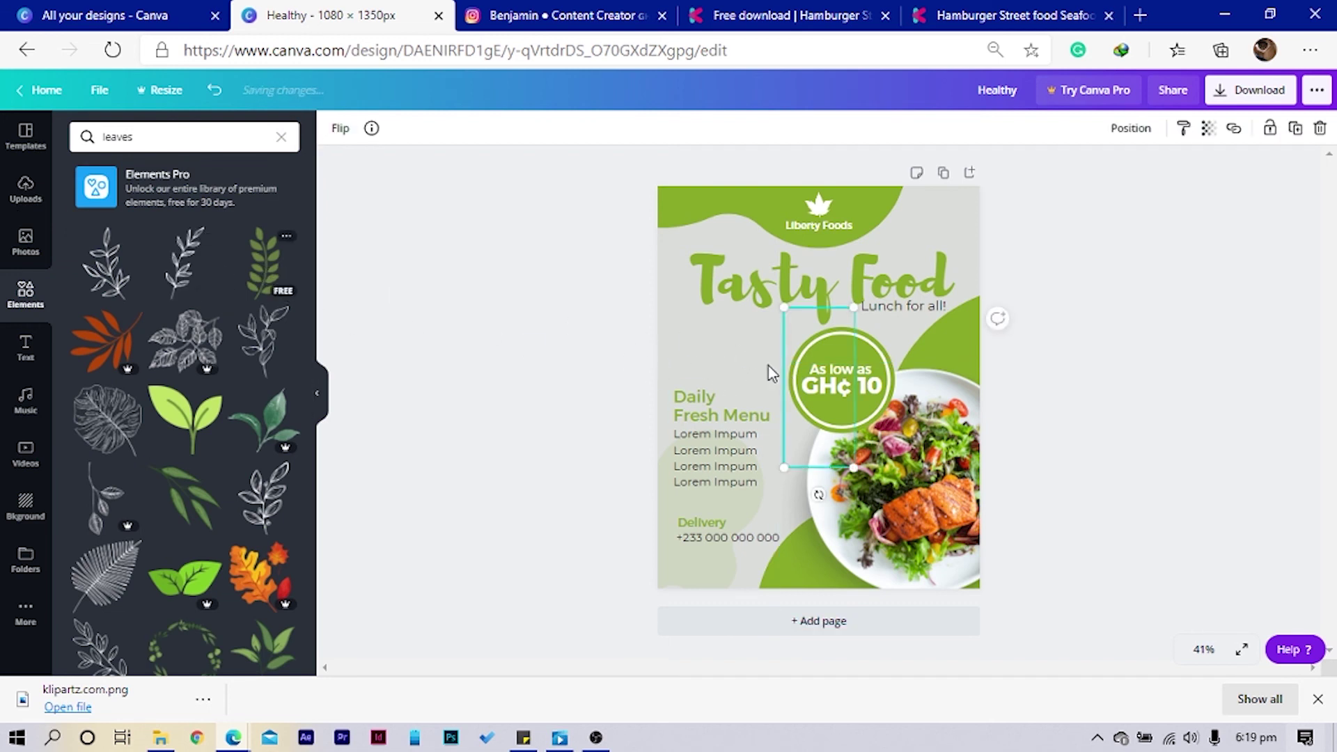
{"action": "left_click_drag", "start_coordinate": [804, 336], "coordinate": [735, 305]}
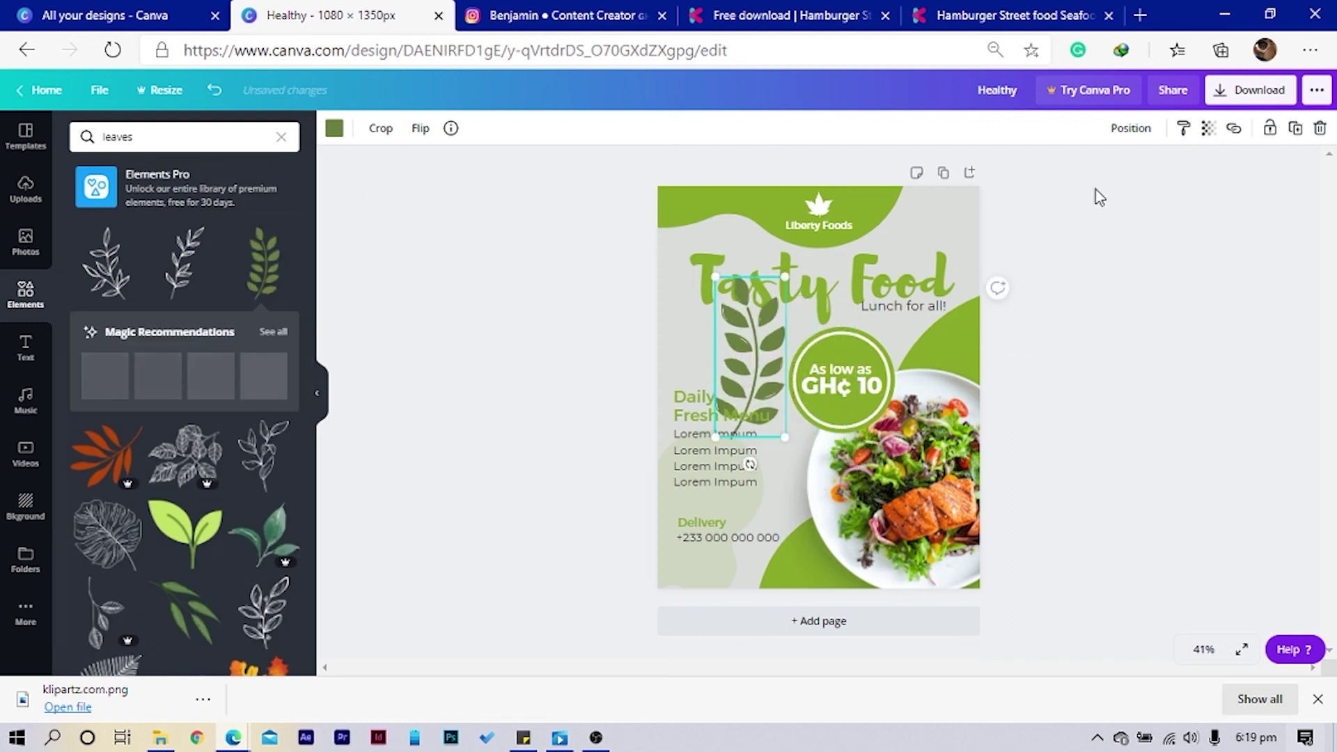
Set the branch's transparency to 11, move it to the page's upper-right corner and send it to the back
{"action": "left_click", "coordinate": [1208, 128]}
{"action": "left_click_drag", "start_coordinate": [1162, 167], "coordinate": [1083, 168]}
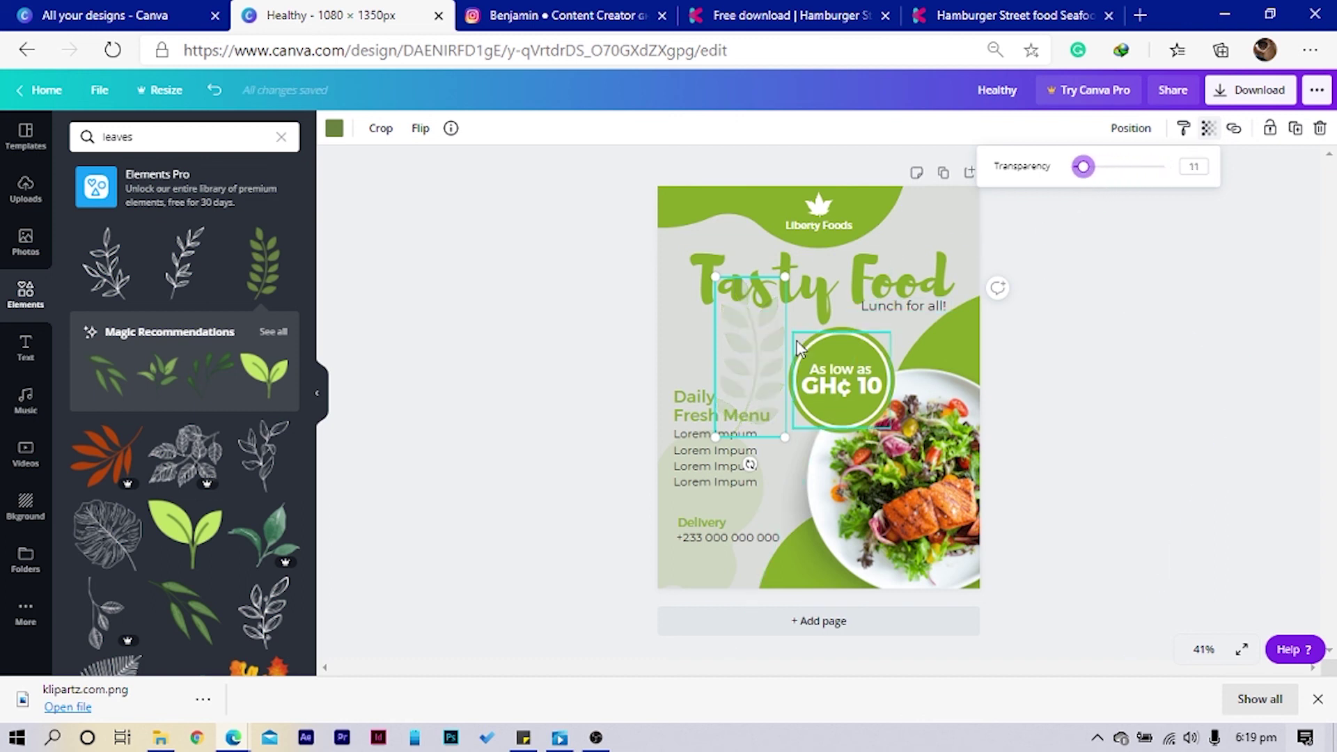
{"action": "left_click_drag", "start_coordinate": [758, 322], "coordinate": [946, 221]}
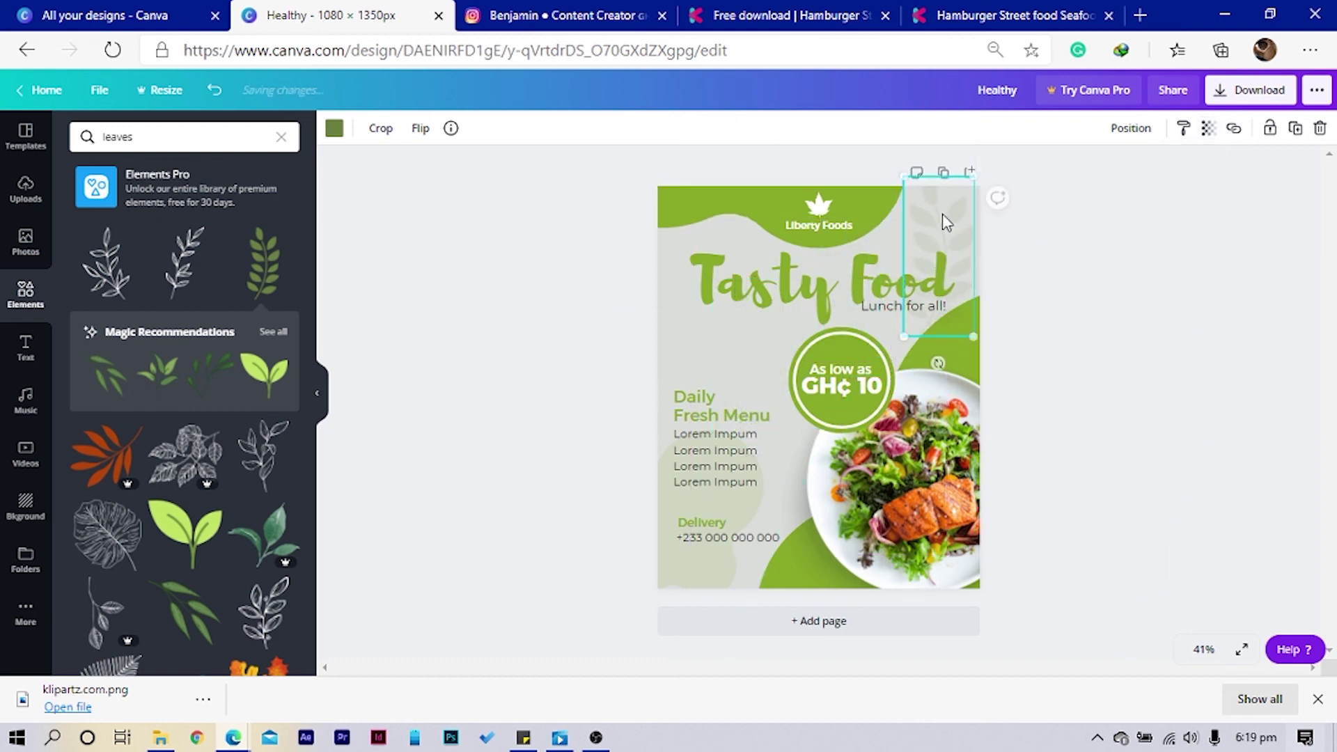
{"action": "right_click", "coordinate": [943, 213]}
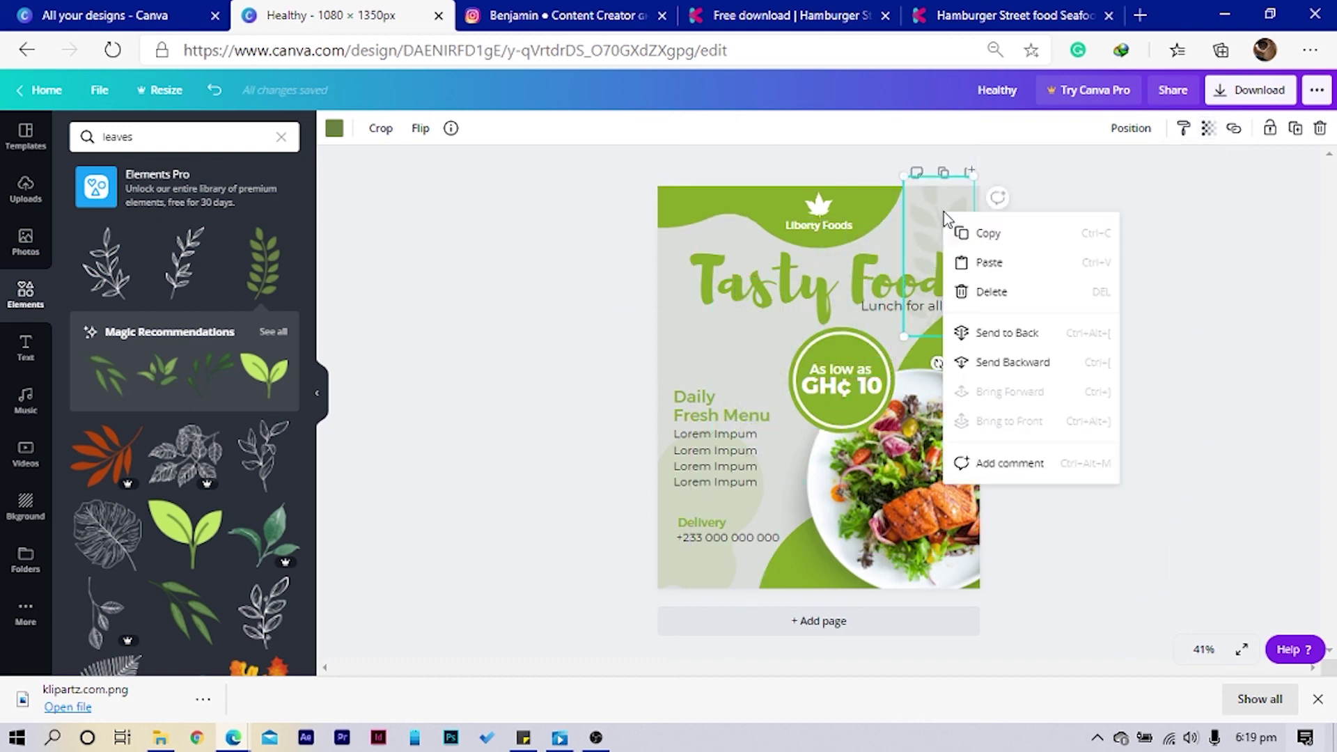
{"action": "left_click", "coordinate": [994, 340]}
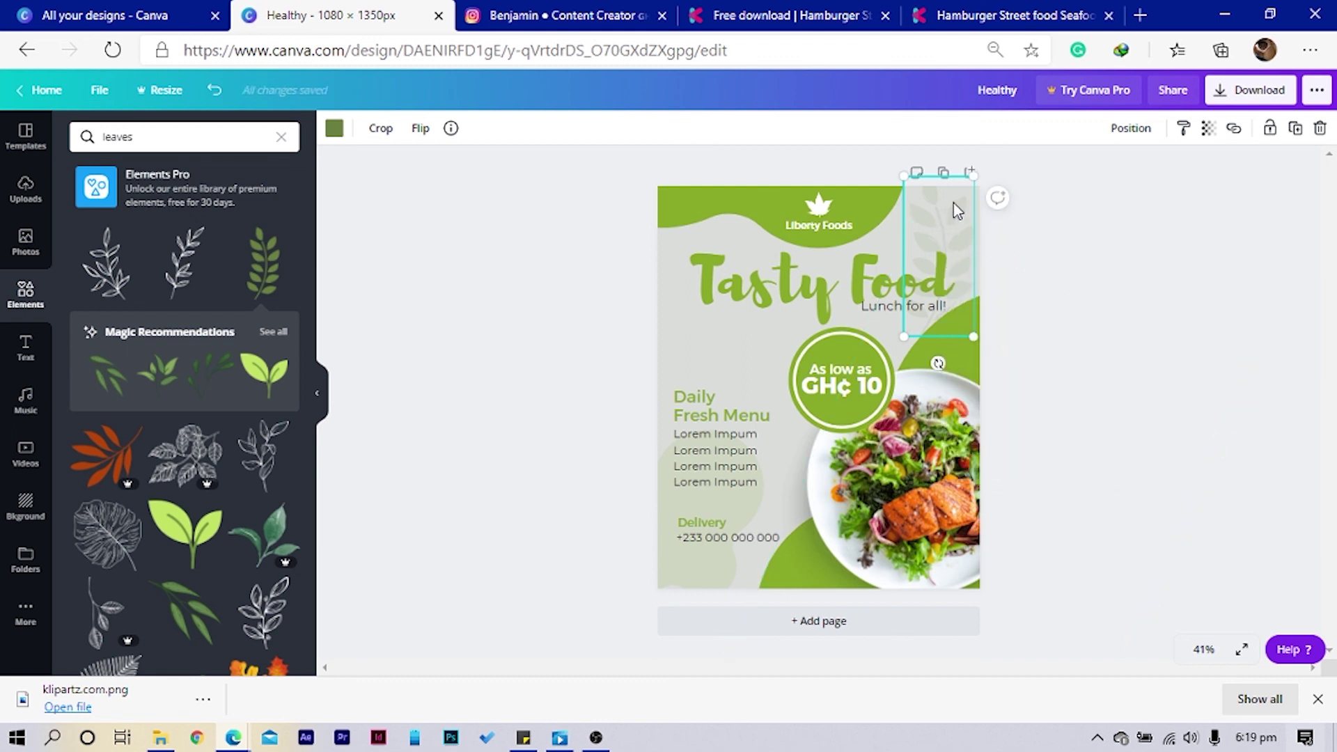
Copy the faint branch, flip the copy horizontally, place it in the page's lower-left area and send it to the back
{"action": "left_click_drag", "start_coordinate": [929, 227], "coordinate": [710, 349]}
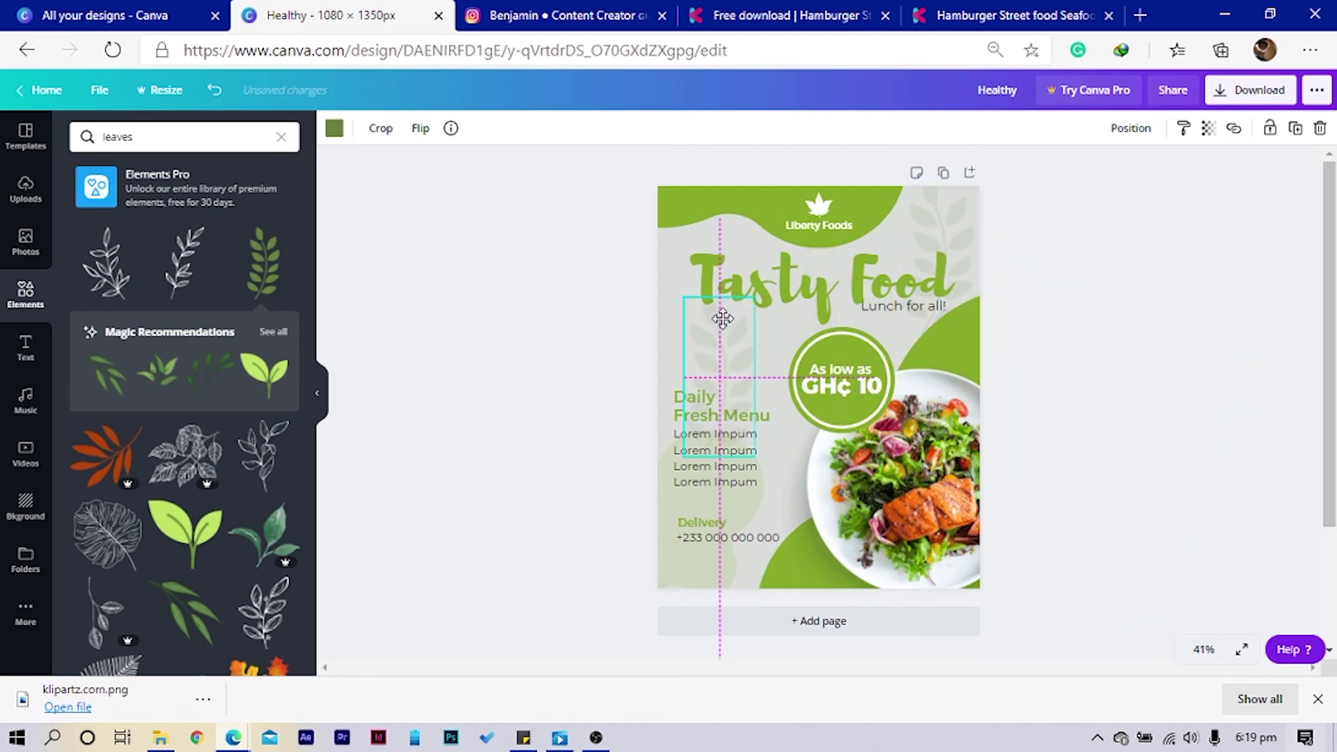
{"action": "left_click", "coordinate": [418, 131]}
{"action": "left_click", "coordinate": [456, 167]}
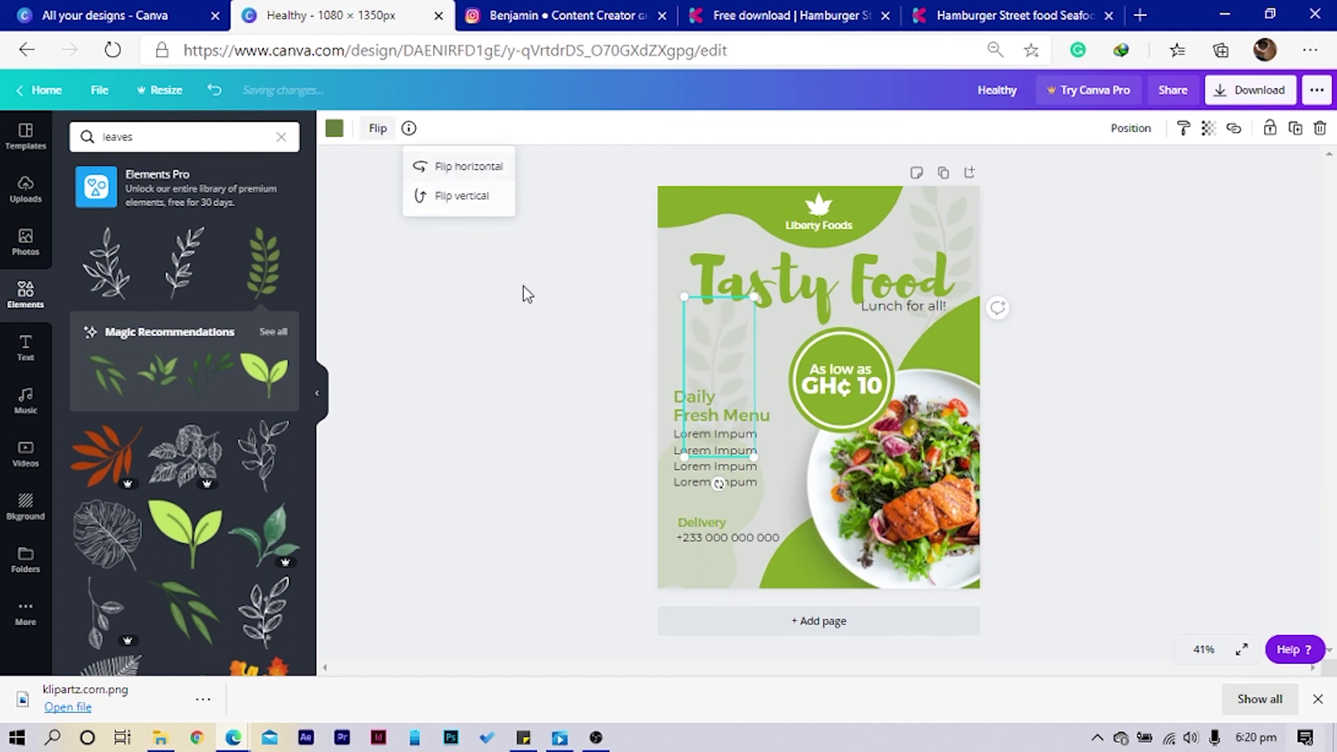
{"action": "left_click_drag", "start_coordinate": [720, 346], "coordinate": [700, 386]}
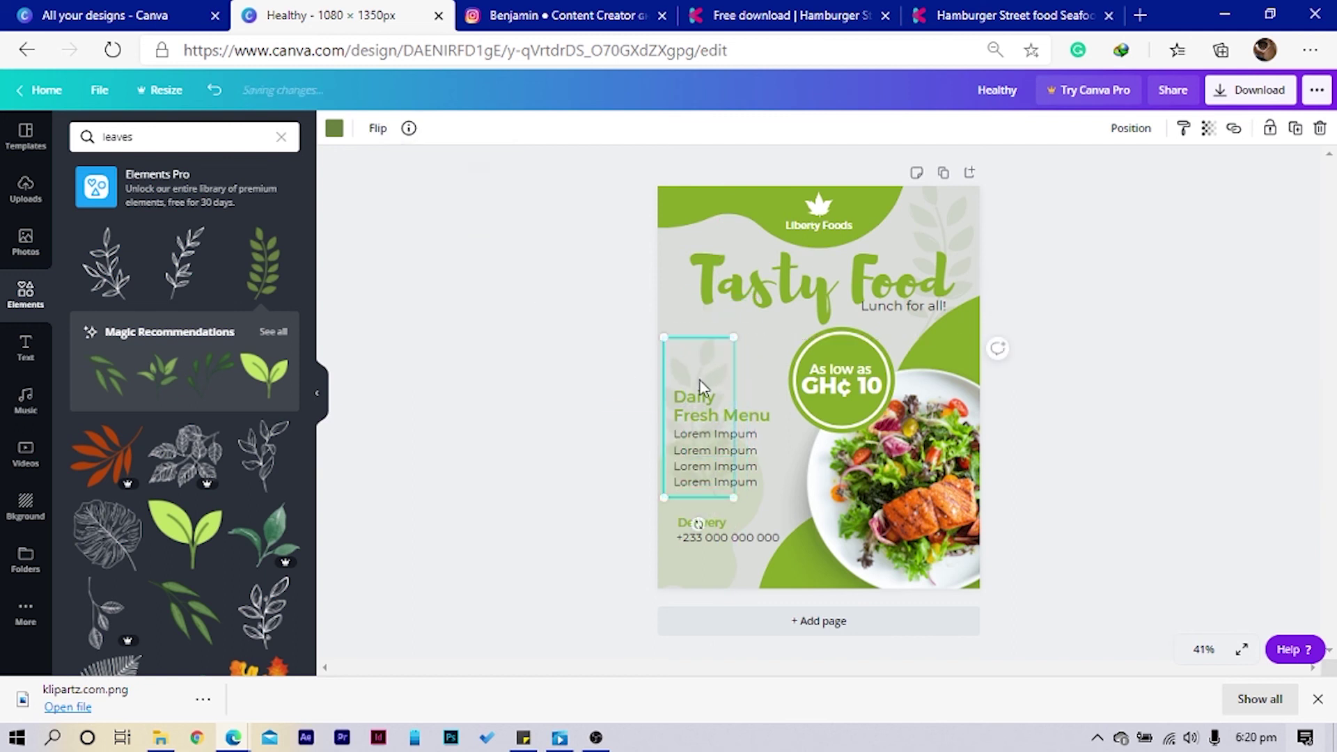
{"action": "right_click", "coordinate": [700, 386]}
{"action": "left_click", "coordinate": [767, 499]}
Place another faint branch copy behind "Tasty Food" at the page's left edge, rotated about 97° and sent to the back
{"action": "left_click_drag", "start_coordinate": [698, 371], "coordinate": [745, 287]}
{"action": "right_click", "coordinate": [744, 301]}
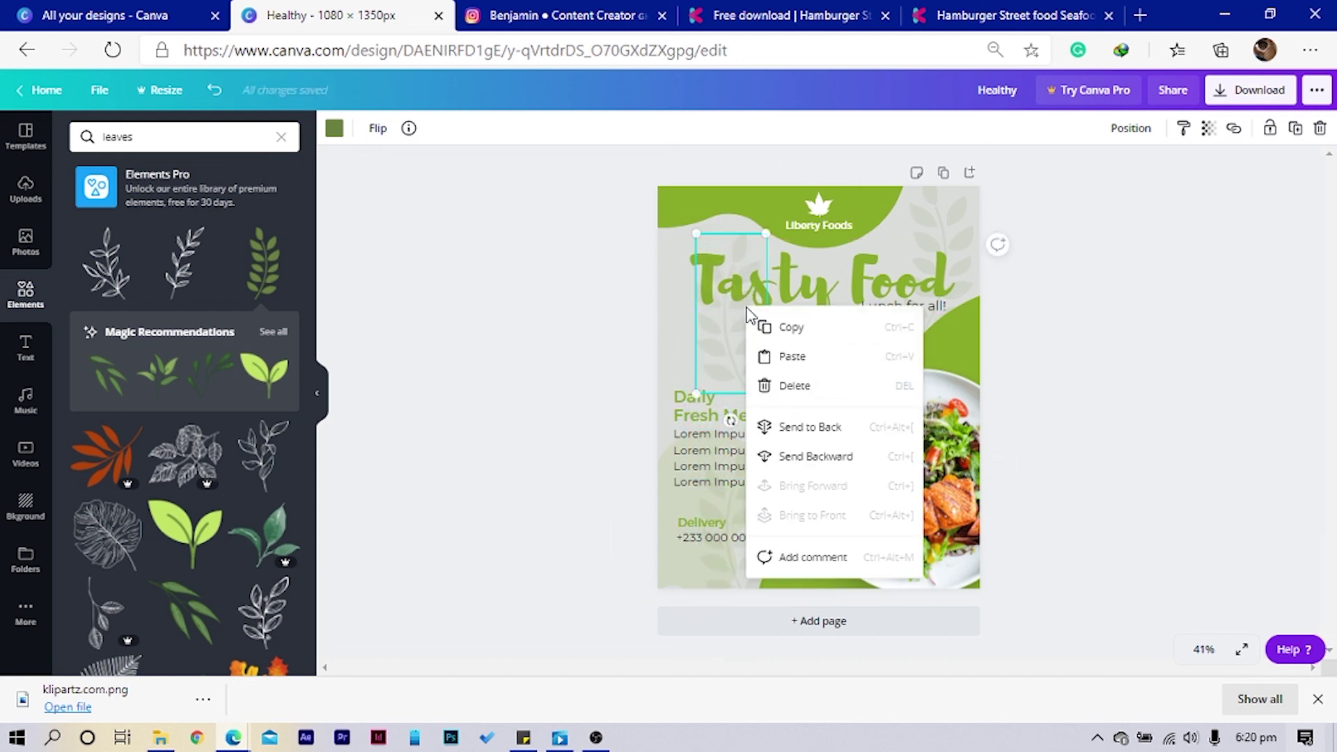
{"action": "left_click", "coordinate": [790, 426]}
{"action": "left_click_drag", "start_coordinate": [756, 382], "coordinate": [621, 302]}
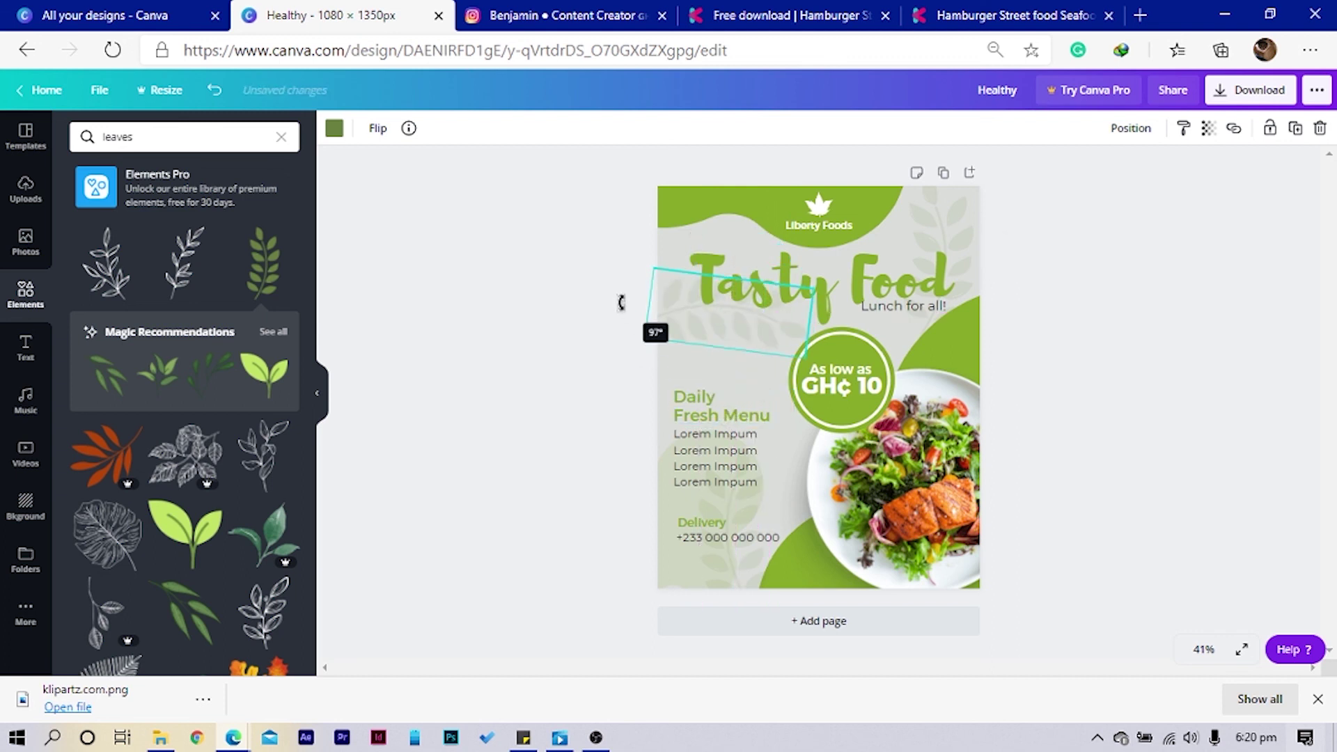
{"action": "left_click", "coordinate": [676, 298]}
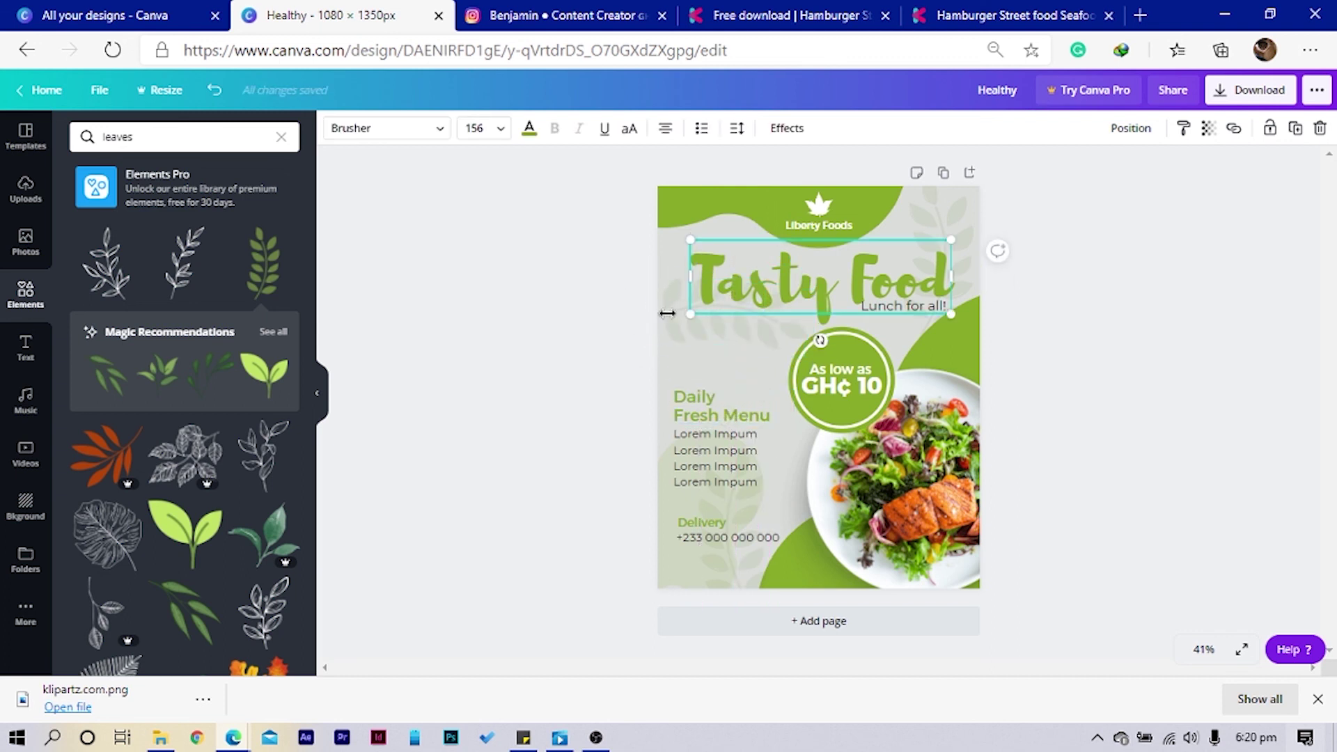
{"action": "left_click_drag", "start_coordinate": [665, 330], "coordinate": [636, 298]}
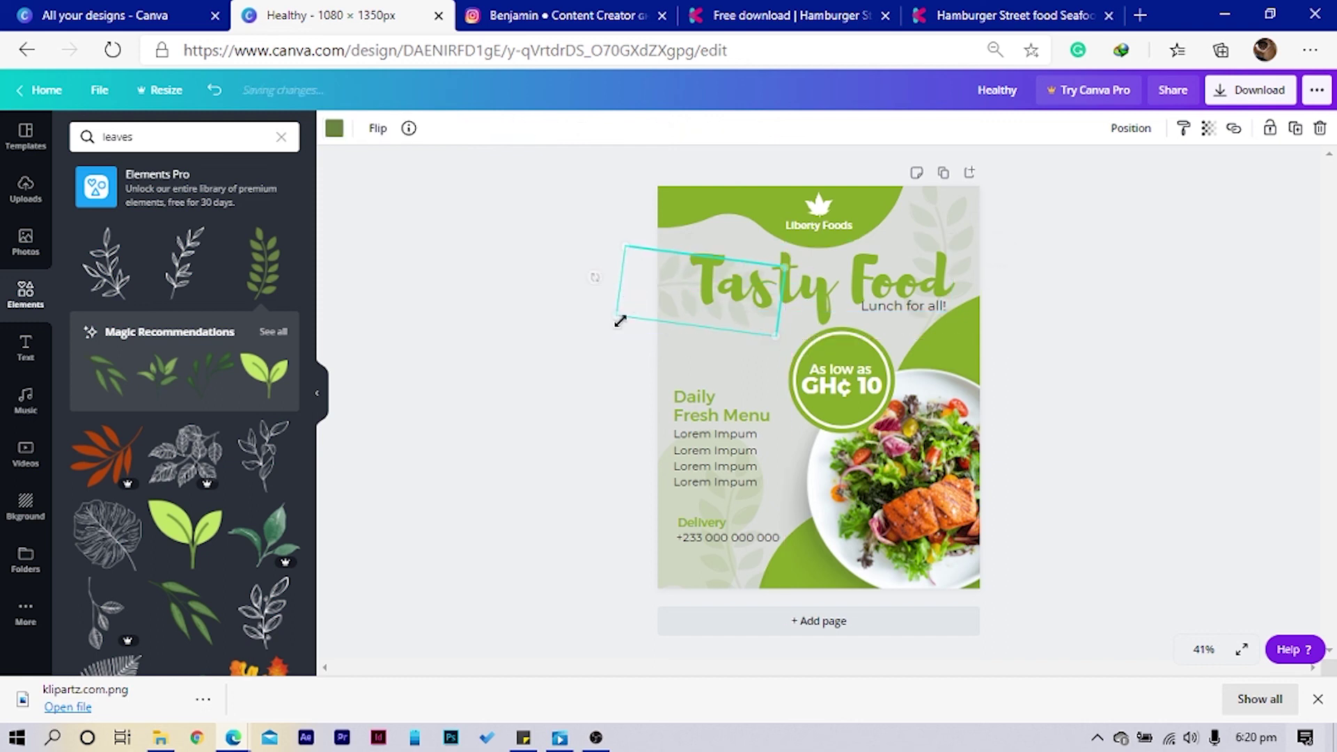
{"action": "left_click", "coordinate": [608, 346]}
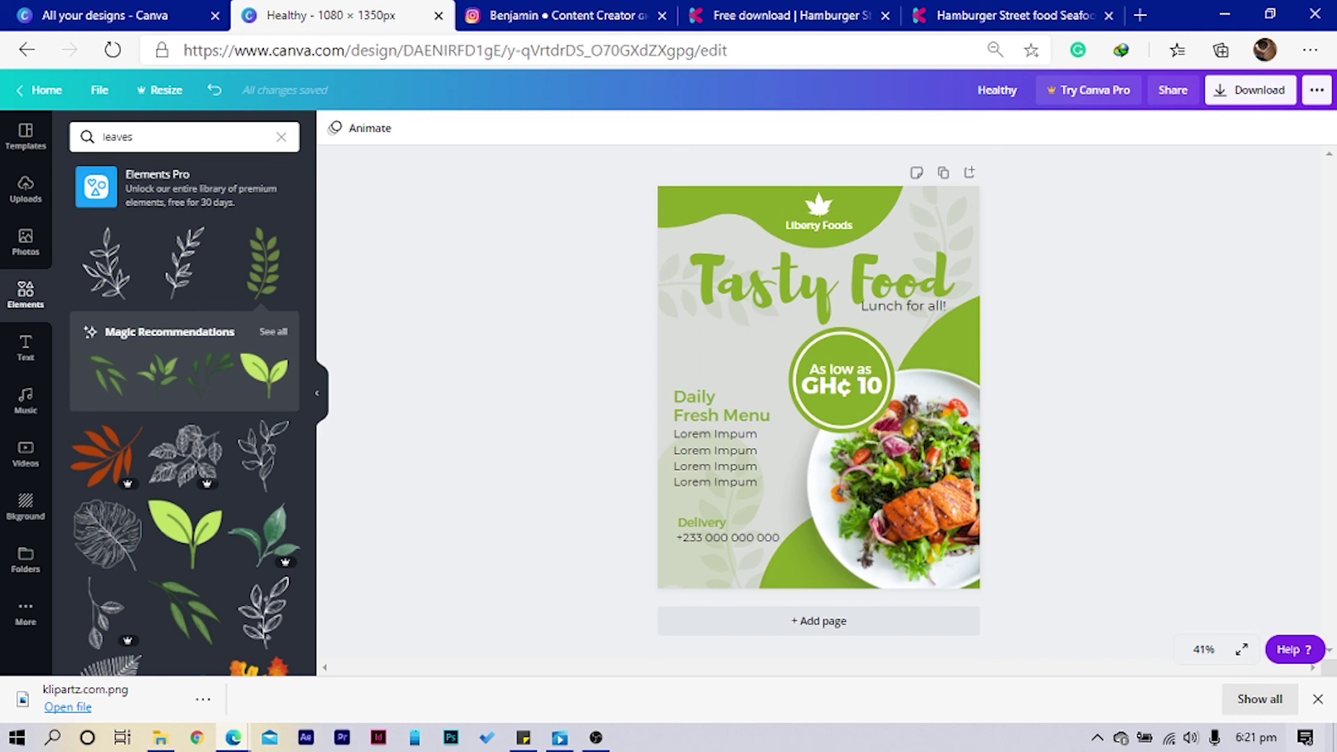
View the designer's Instagram profile and return to the Canva design
{"action": "left_click", "coordinate": [563, 16]}
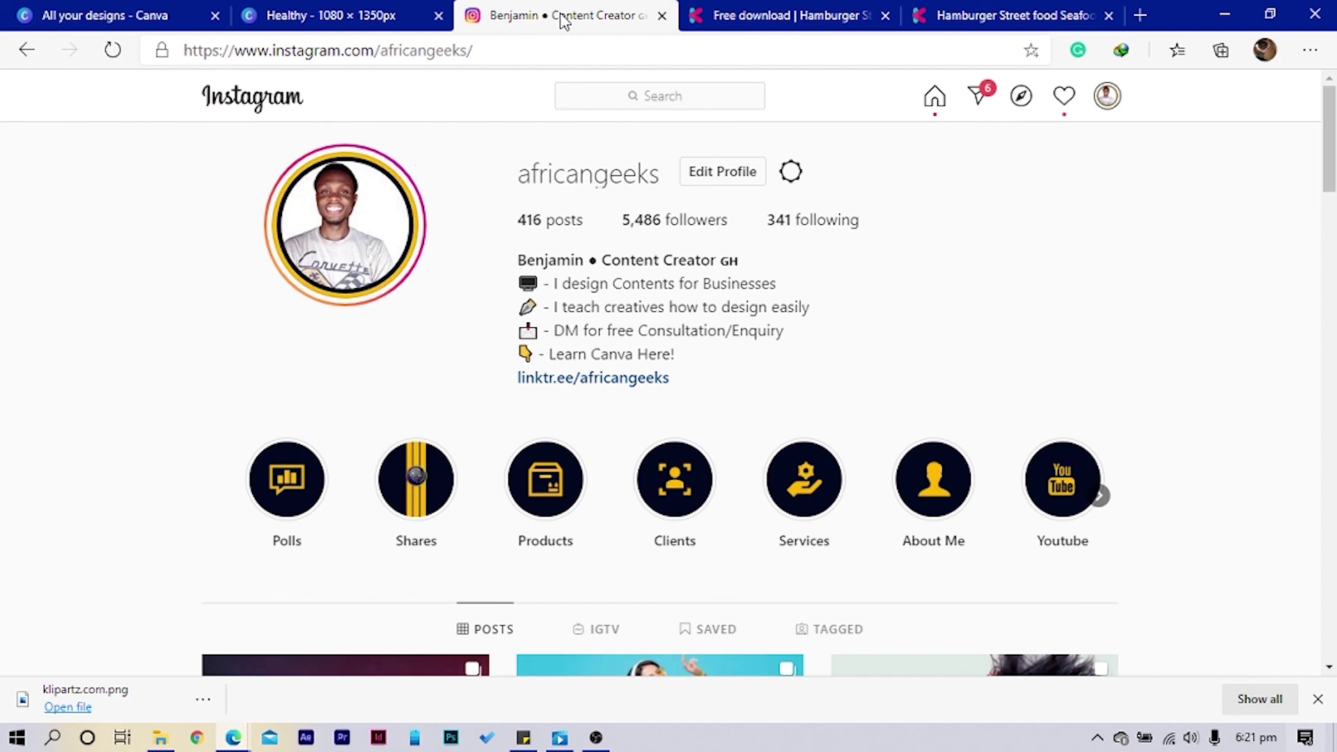
{"action": "left_click", "coordinate": [355, 15]}
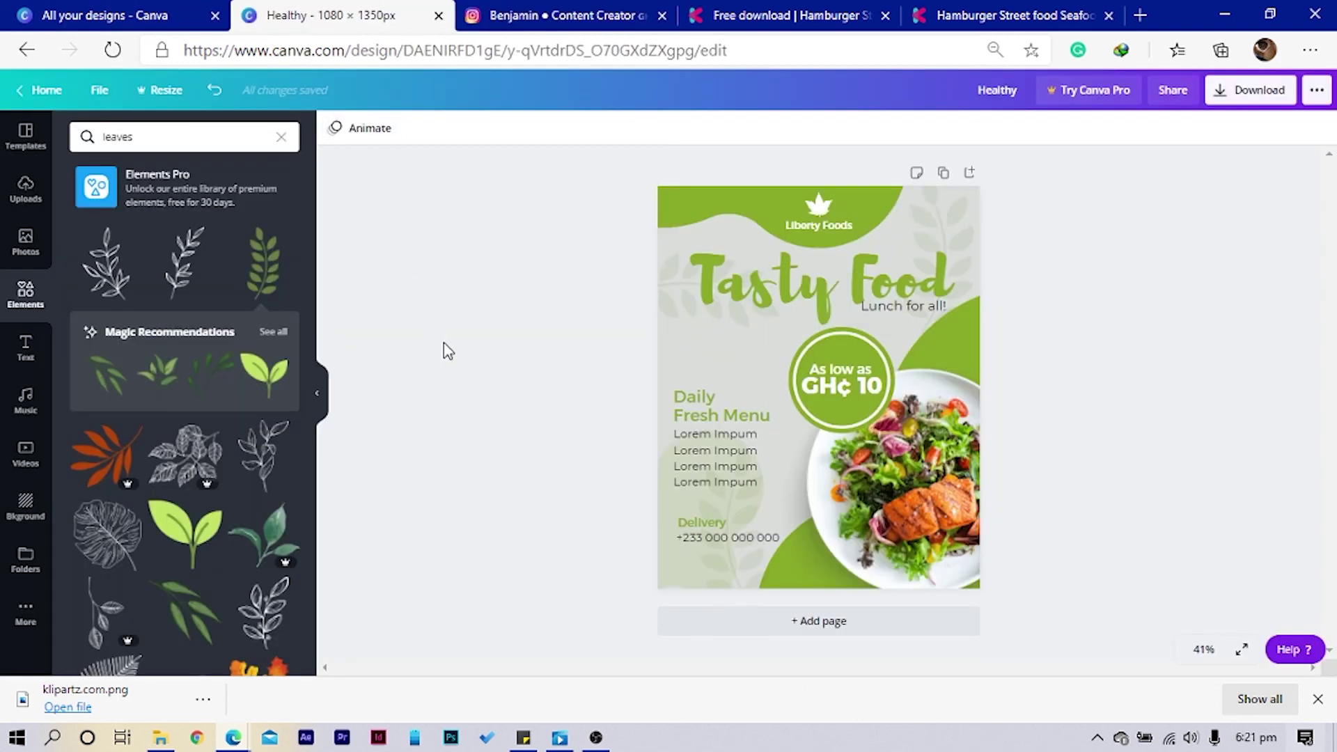